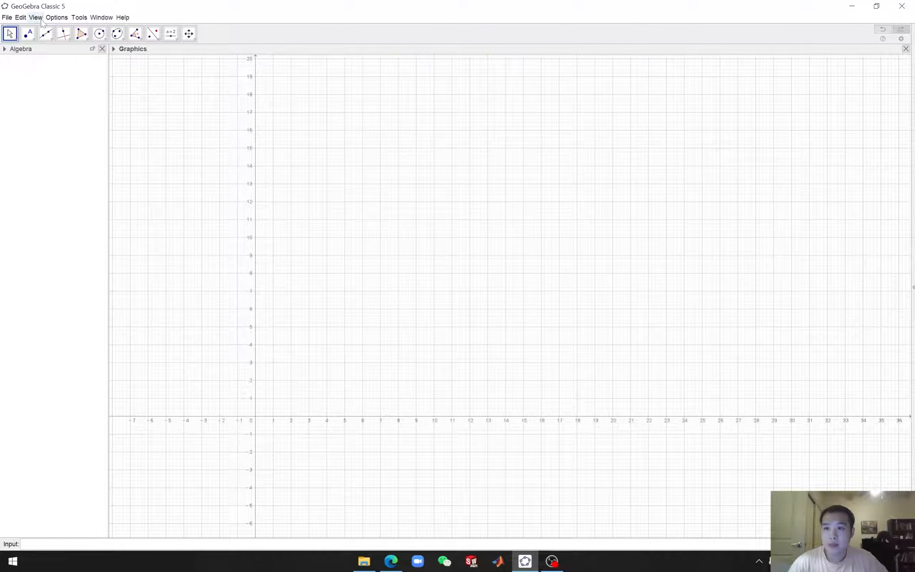
Insert the walking-mechanism patent drawing as an image from a file into the graphics view
left_click(35, 17)
mouse_move(23, 20)
mouse_move(56, 23)
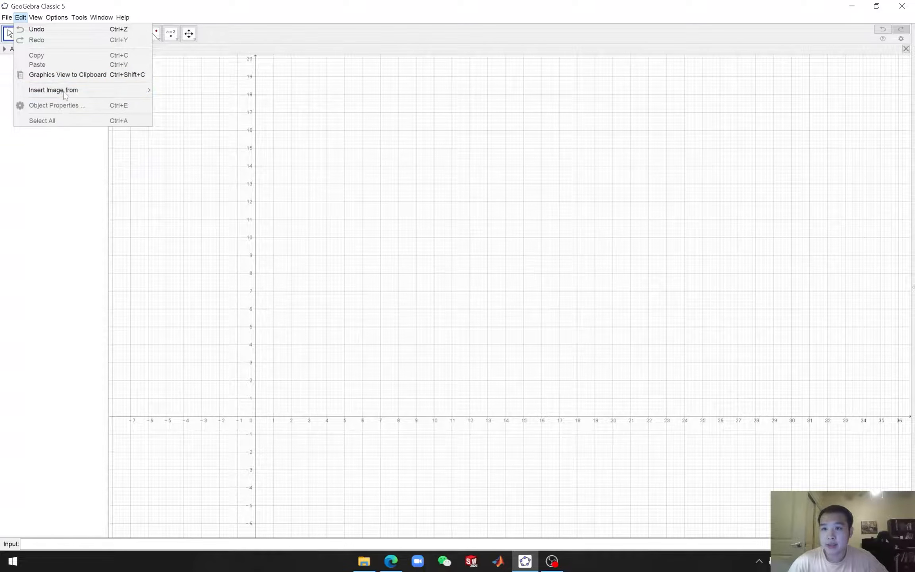
mouse_move(83, 95)
left_click(177, 99)
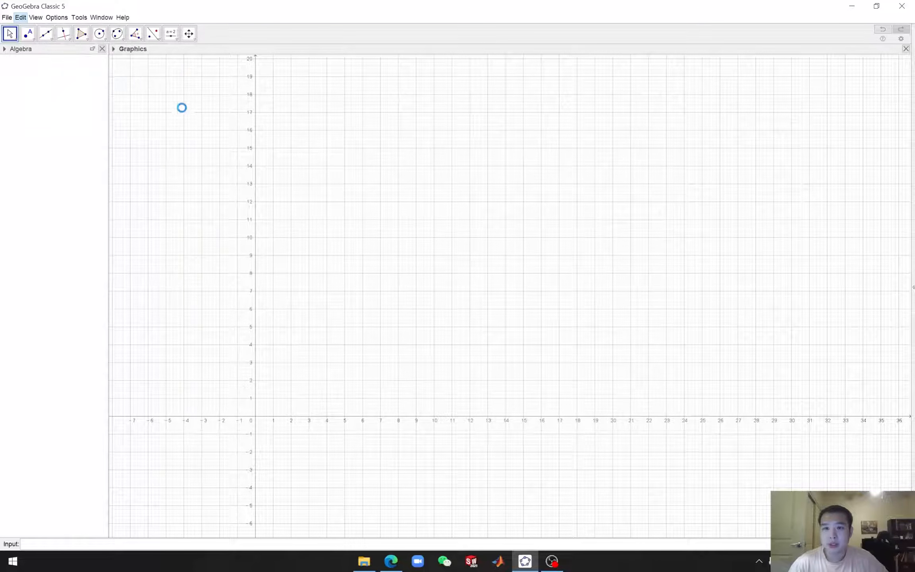
left_click_drag(524, 312, 469, 310)
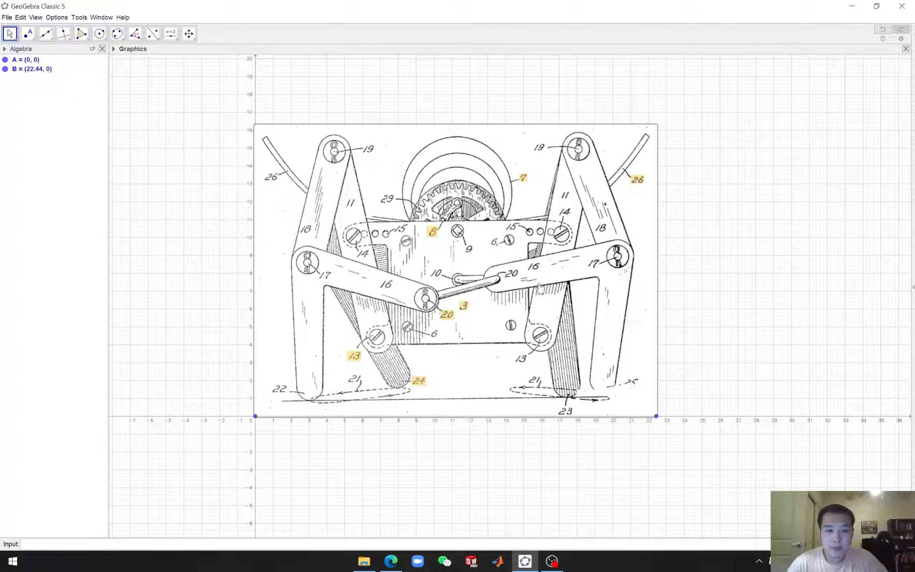
Hide the number labels on both the x-axis and the y-axis in the graphics settings
scroll(430, 283, "up", 1)
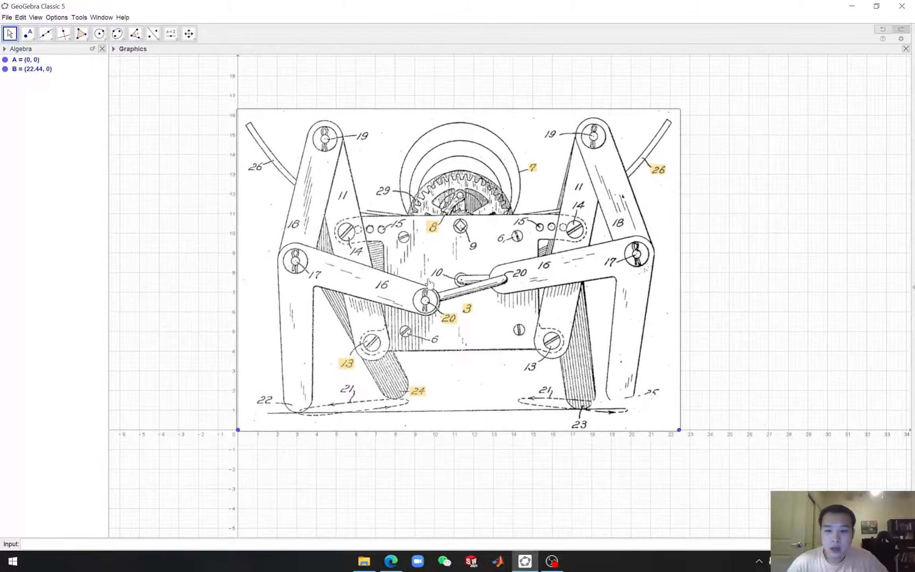
scroll(430, 283, "up", 1)
left_click_drag(174, 190, 203, 211)
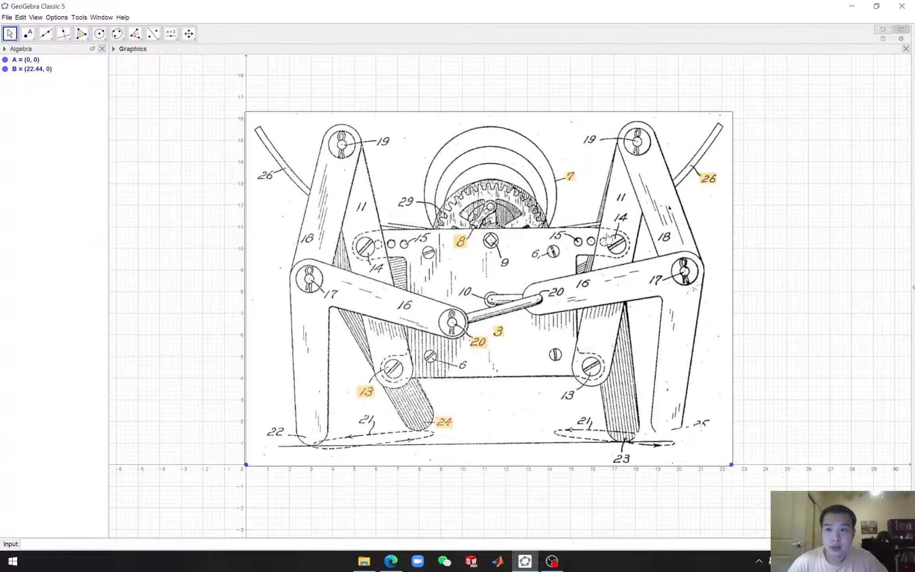
left_click(901, 39)
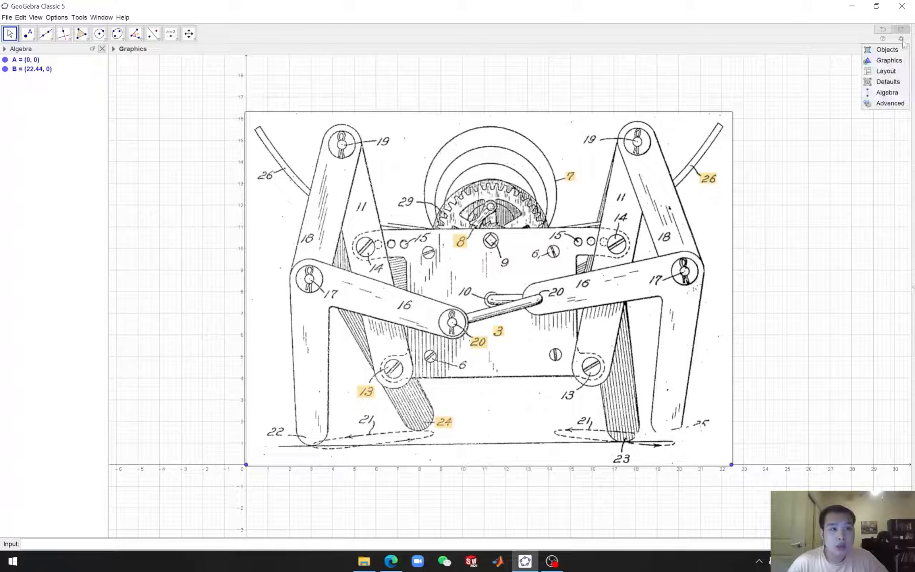
left_click(887, 50)
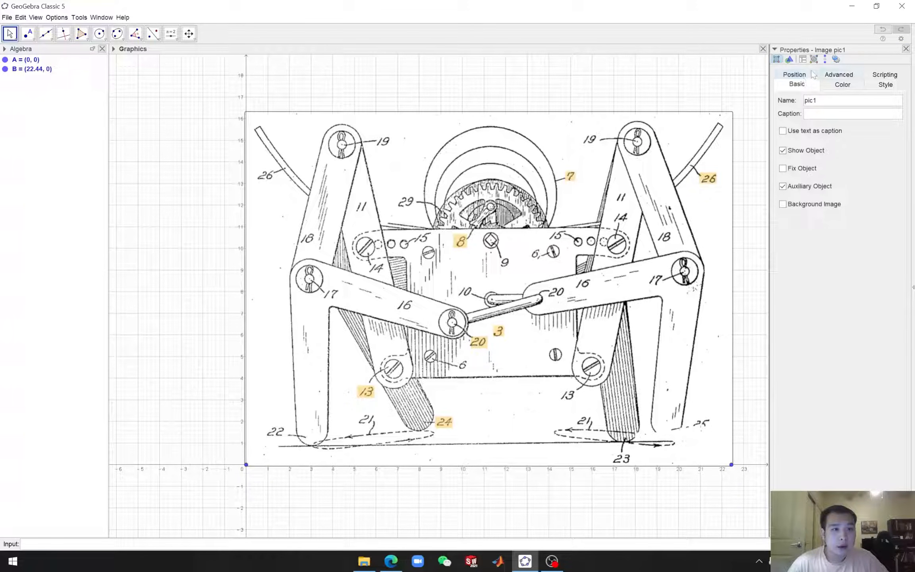
left_click(791, 62)
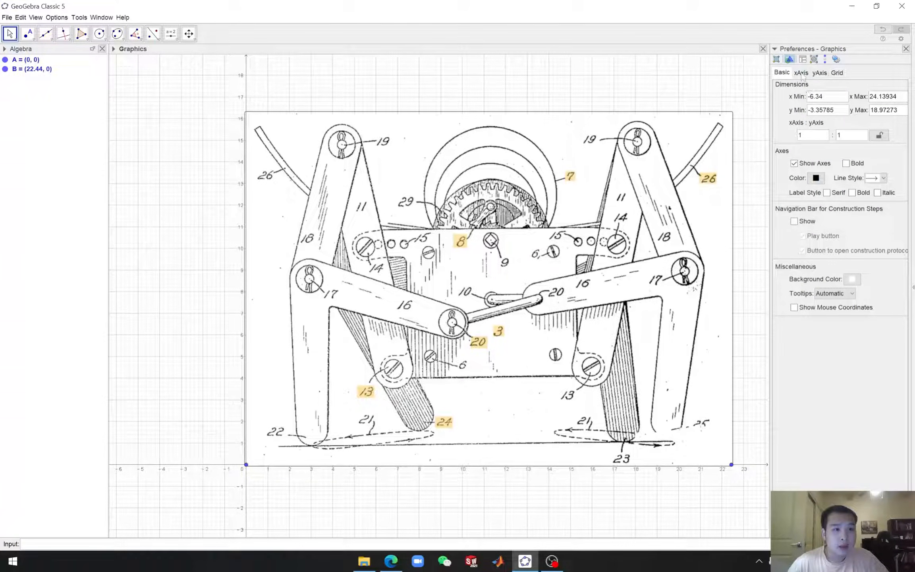
left_click(801, 73)
left_click(792, 104)
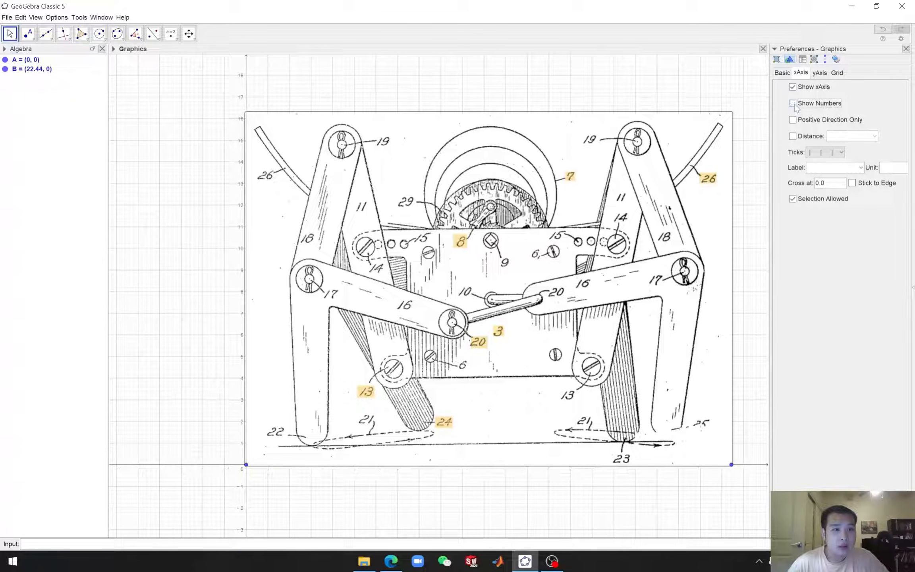
left_click(820, 74)
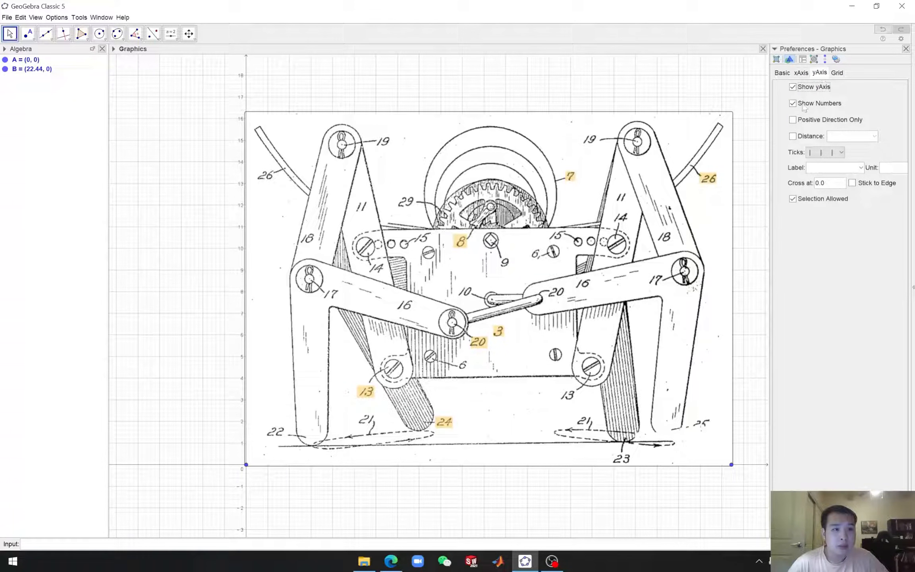
left_click(793, 105)
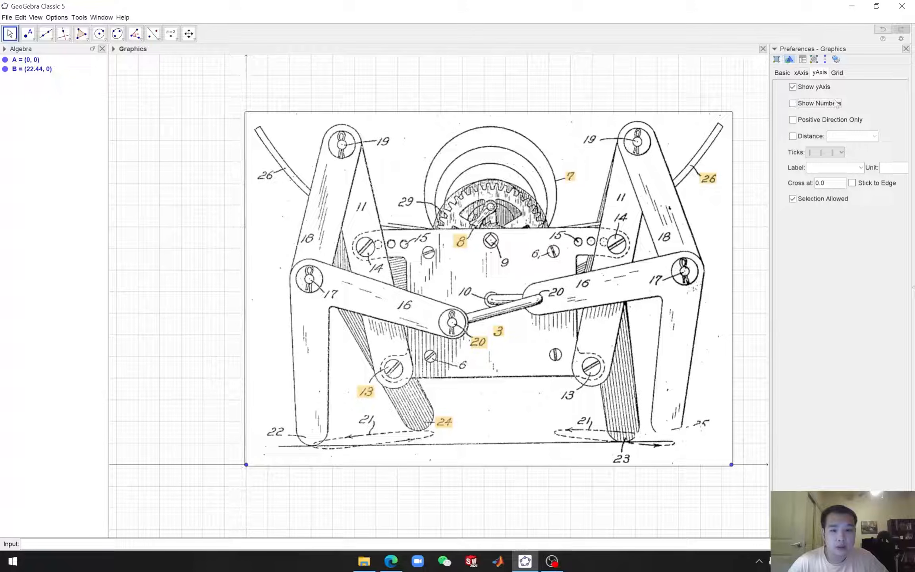
Turn off the grid in the graphics settings and close the settings
left_click(838, 73)
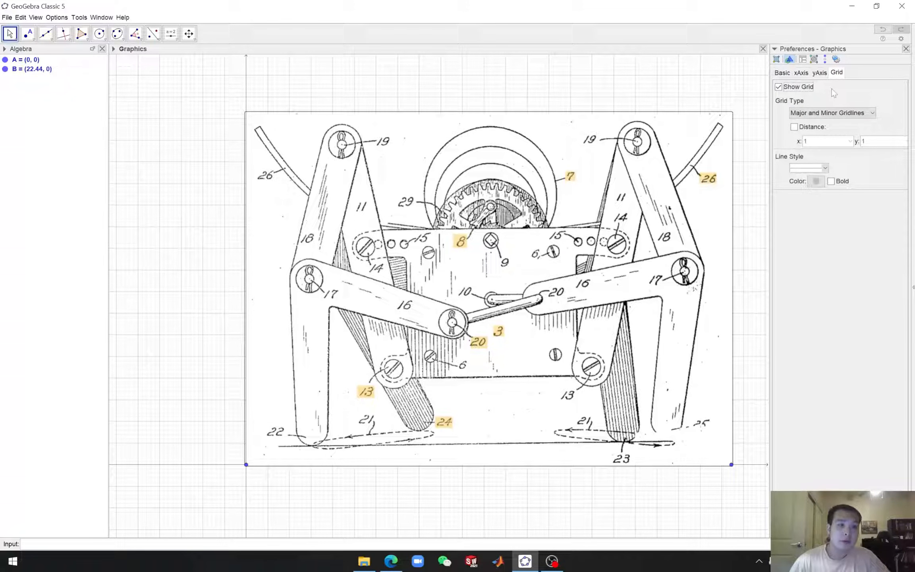
left_click(779, 87)
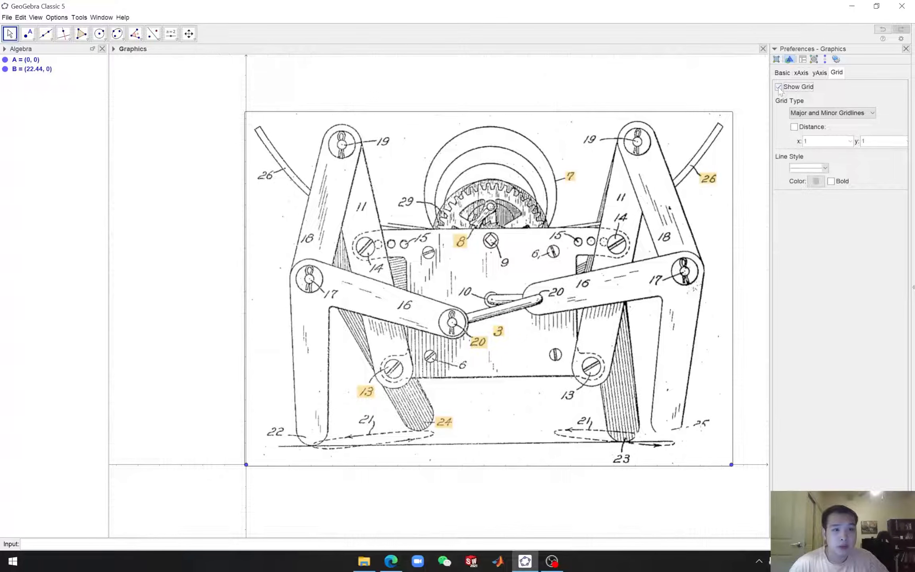
left_click(906, 49)
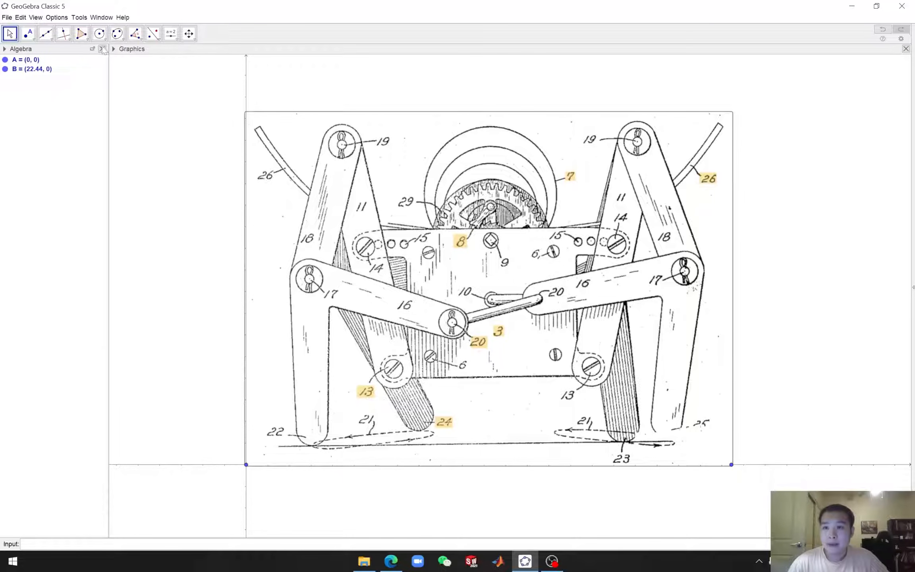
Set the rounding to 4 Decimal Places
left_click(35, 17)
mouse_move(59, 20)
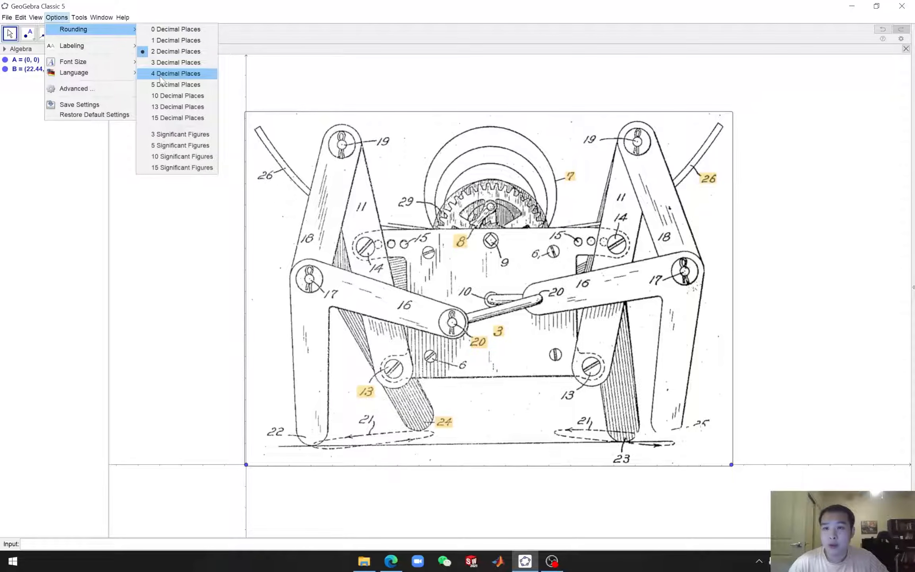
left_click(161, 76)
Set labeling to No New Objects
left_click(57, 17)
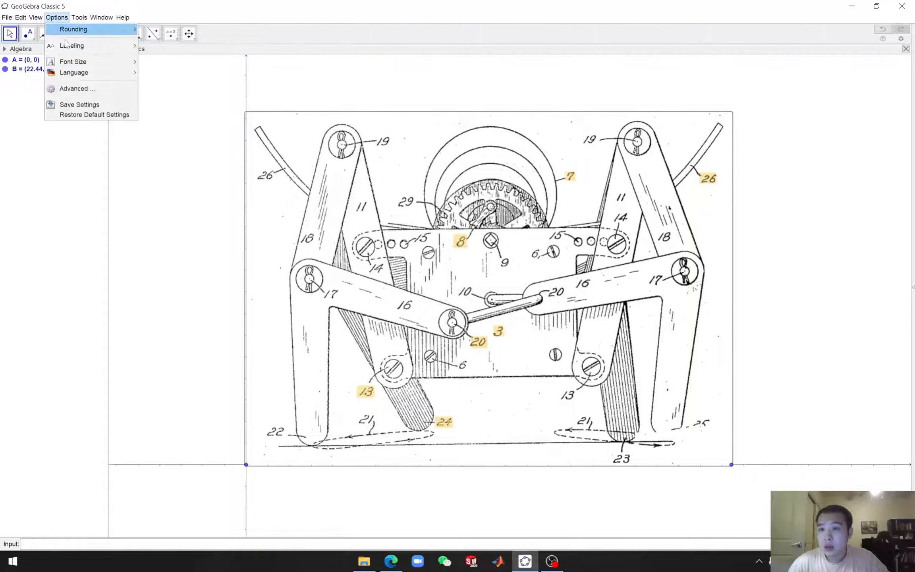
mouse_move(94, 68)
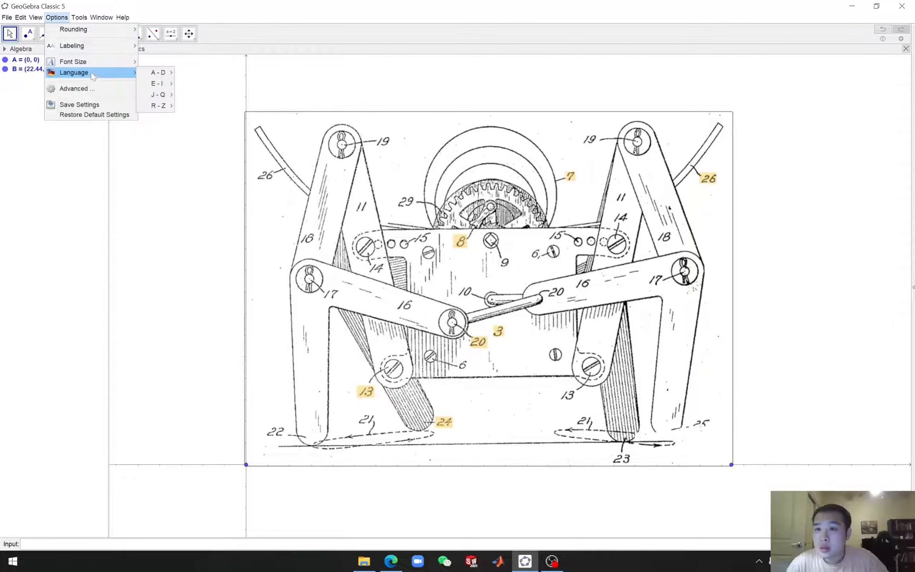
mouse_move(88, 48)
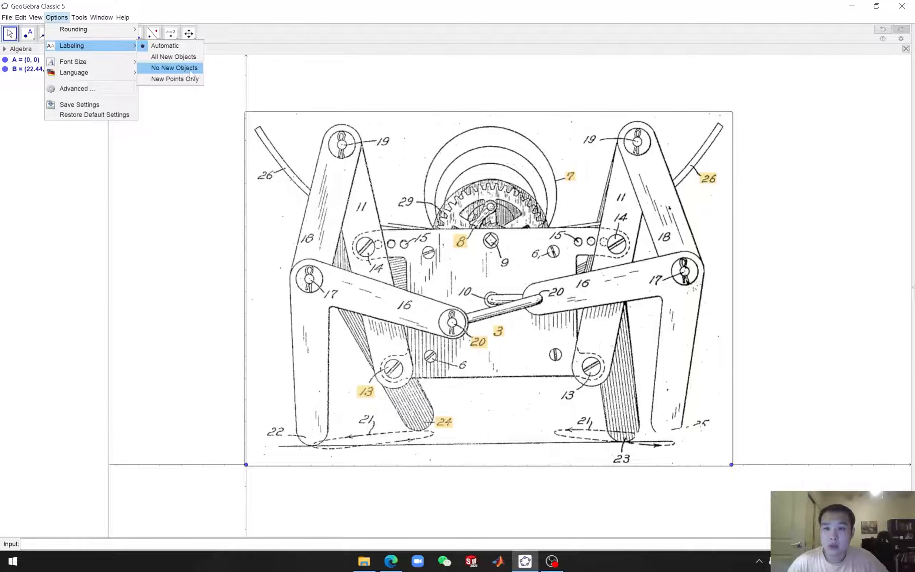
left_click(175, 69)
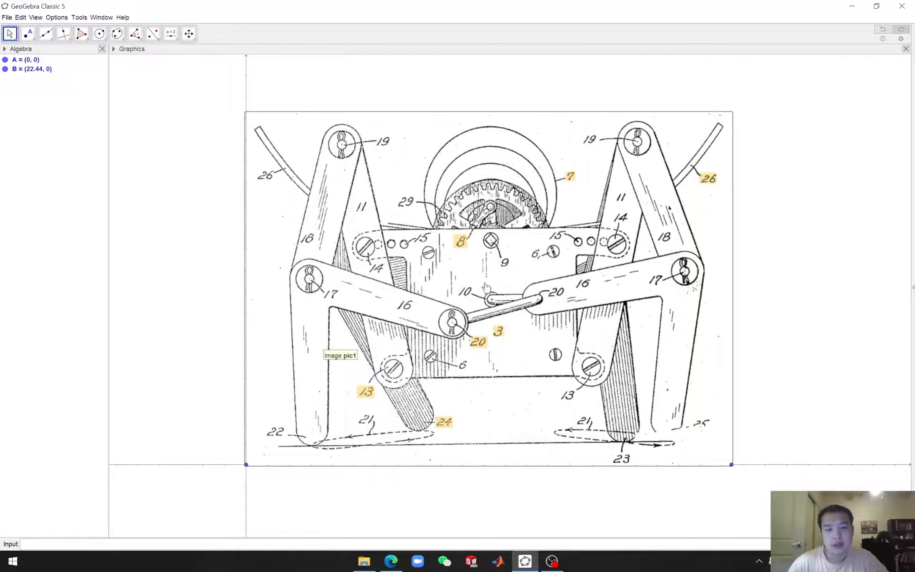
Place a point at the center of pin 10 with the Point tool
scroll(488, 300, "up", 2)
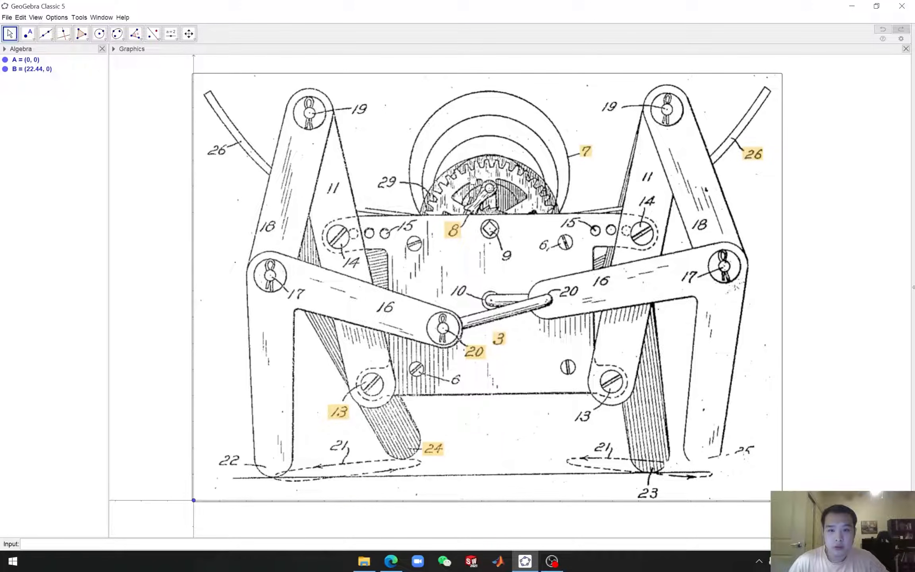
left_click(27, 35)
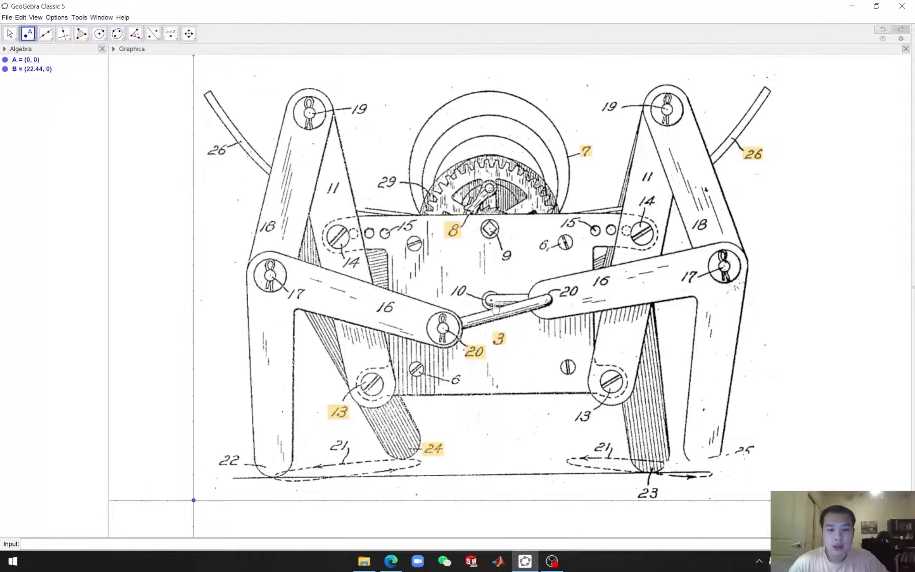
scroll(494, 309, "up", 1)
scroll(495, 309, "up", 9)
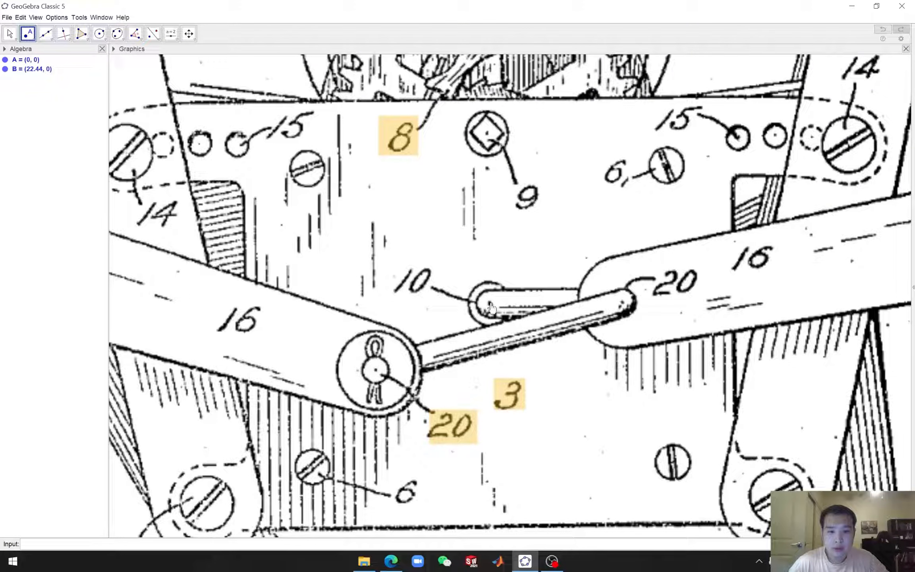
left_click(490, 303)
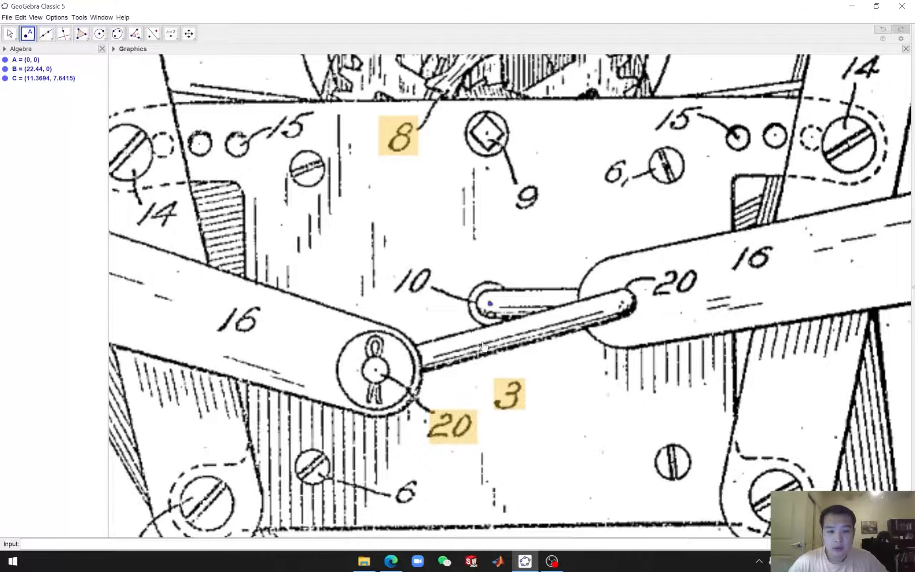
Place points at the centers of the left pin 20 and the left pin 17
scroll(483, 346, "down", 6)
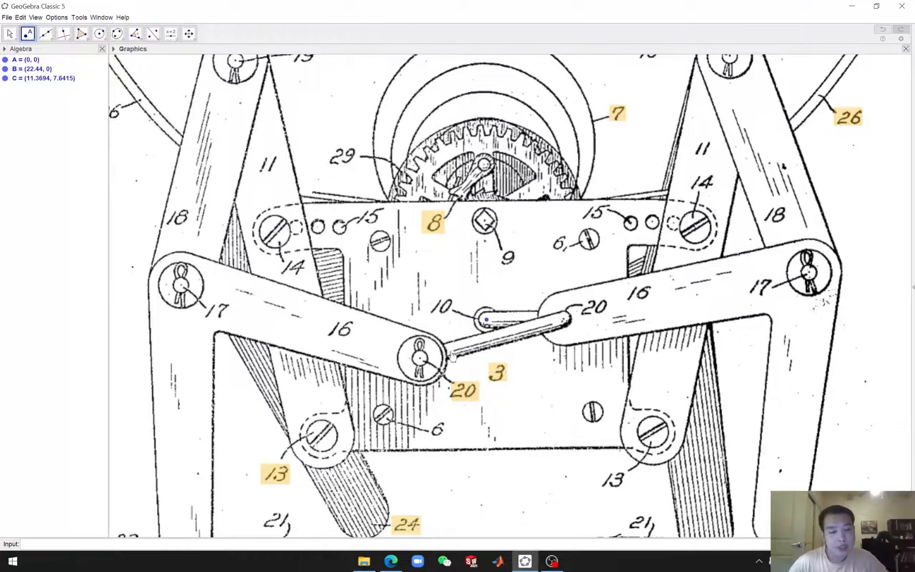
scroll(452, 355, "down", 5)
scroll(425, 357, "up", 6)
scroll(424, 356, "up", 1)
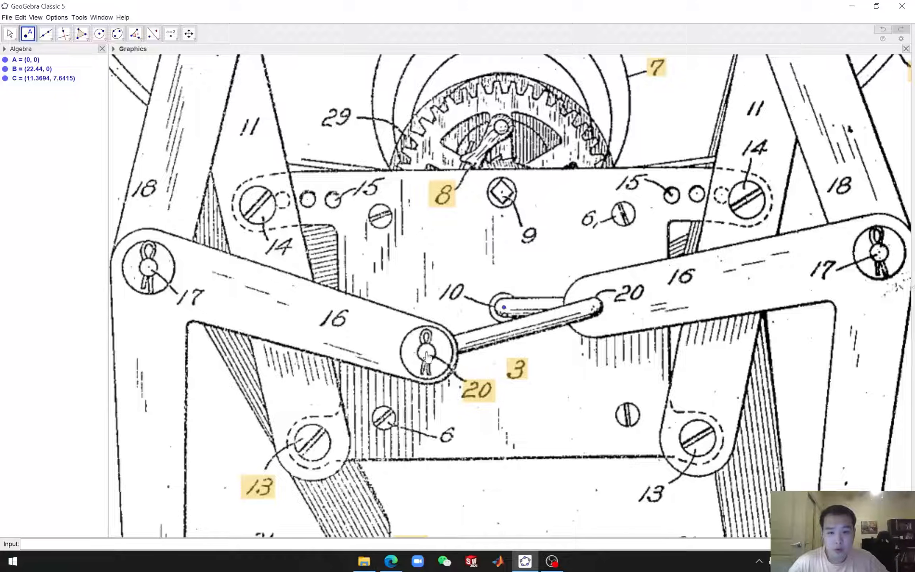
left_click(427, 352)
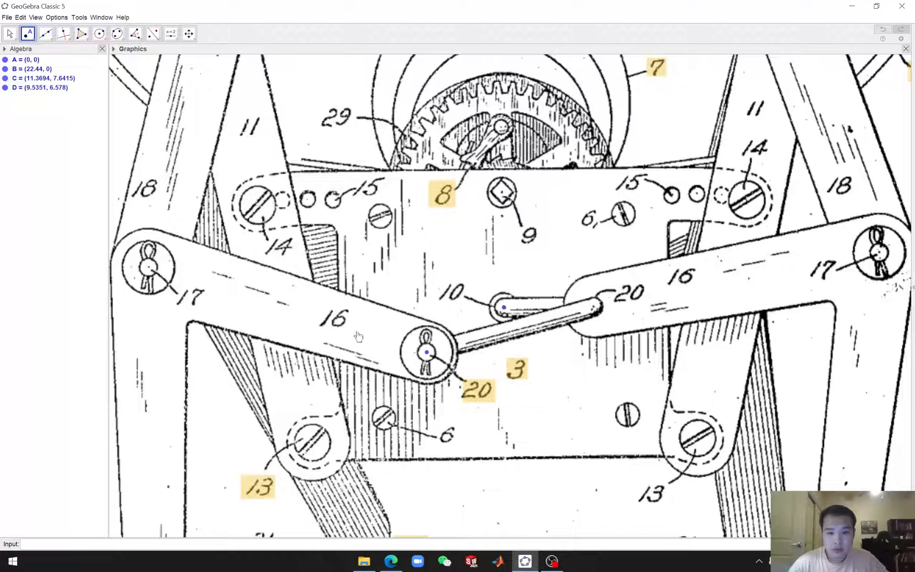
left_click(149, 267)
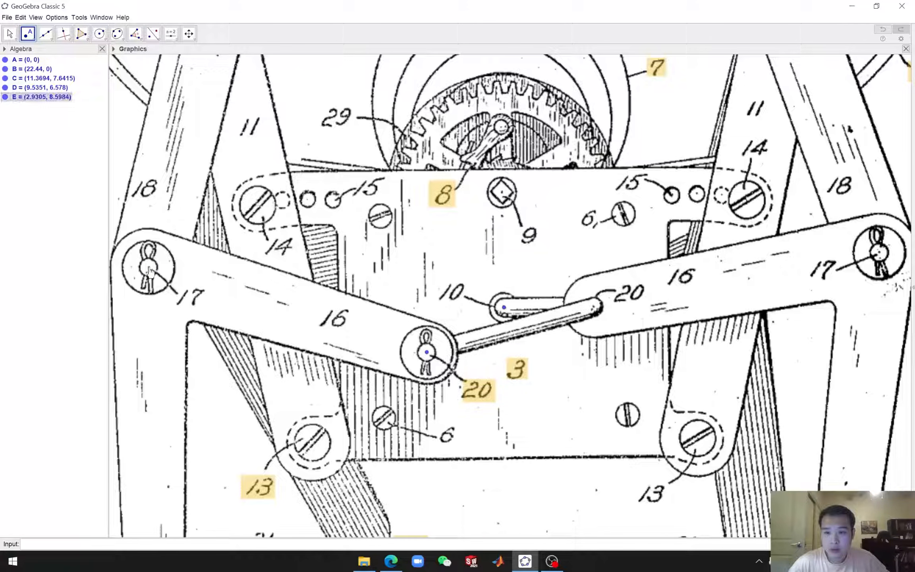
scroll(268, 316, "up", 3)
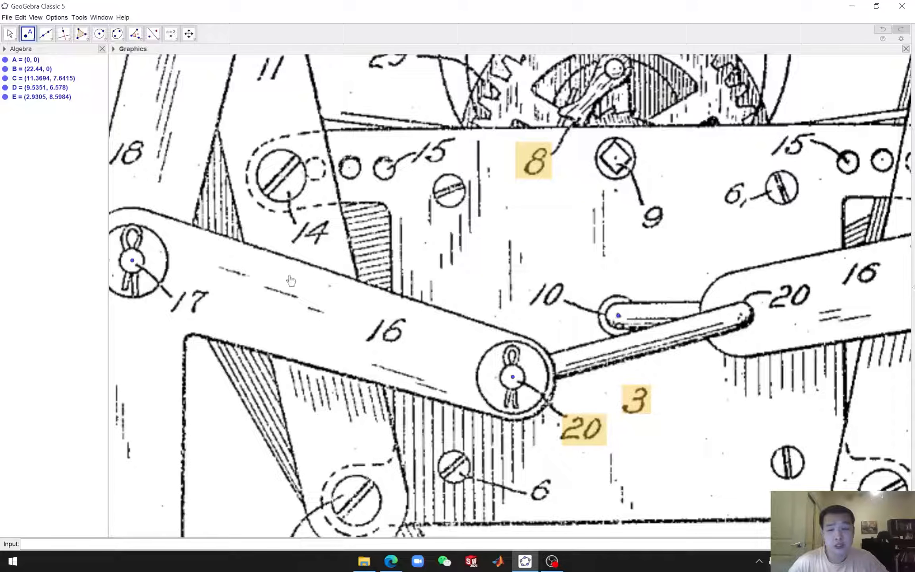
scroll(245, 294, "up", 3)
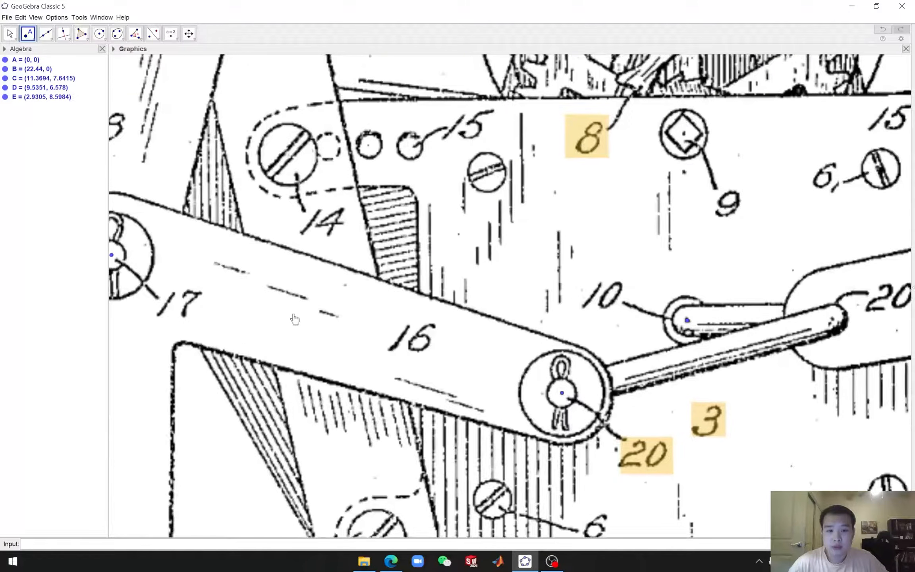
left_click(272, 277)
mouse_move(354, 303)
left_mouse_down()
mouse_move(391, 314)
mouse_move(341, 294)
left_mouse_up()
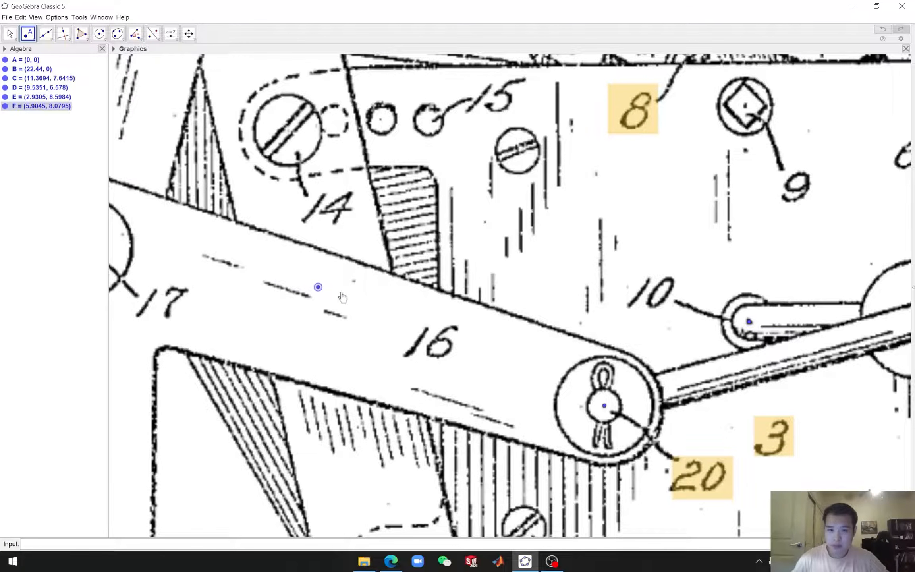
key("Delete")
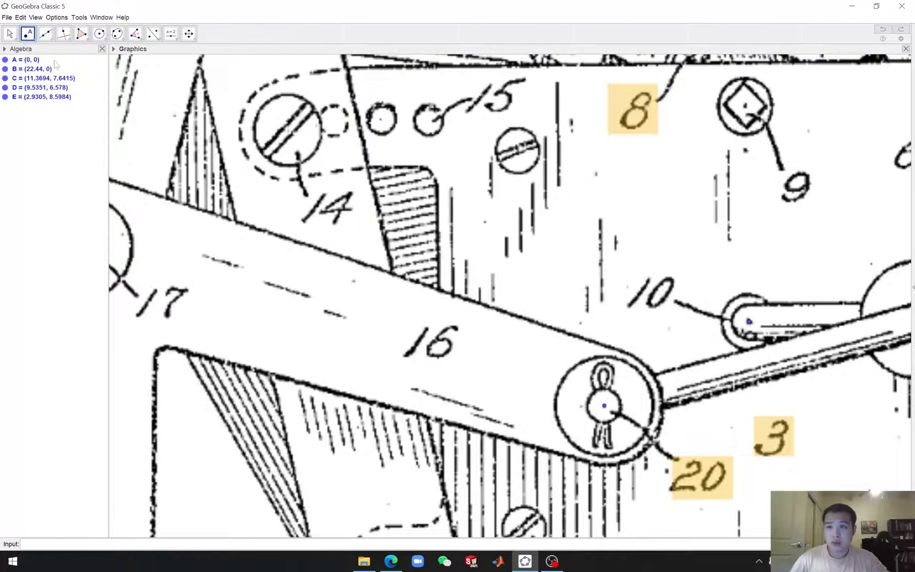
Place a point at the center of the left pin 19 at the top of the drawing
left_click(10, 33)
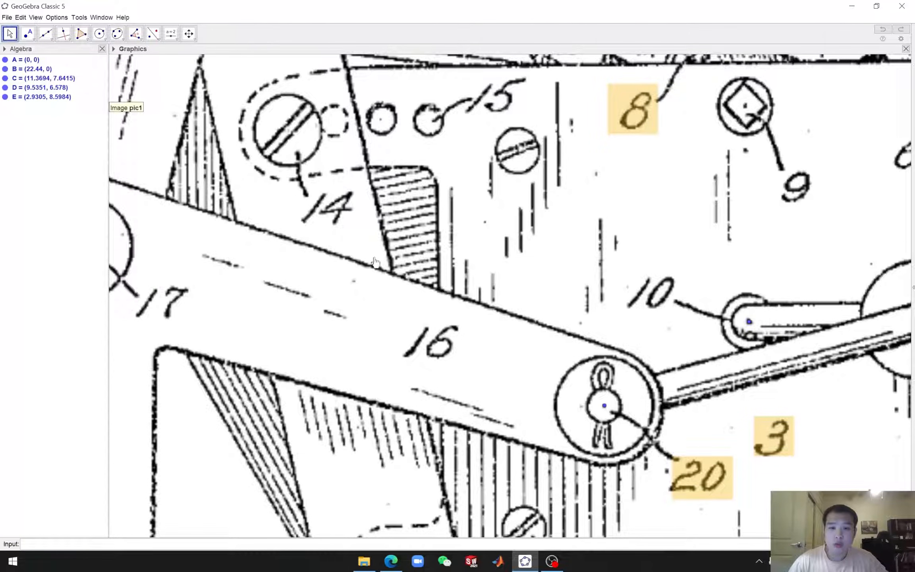
scroll(375, 262, "down", 10)
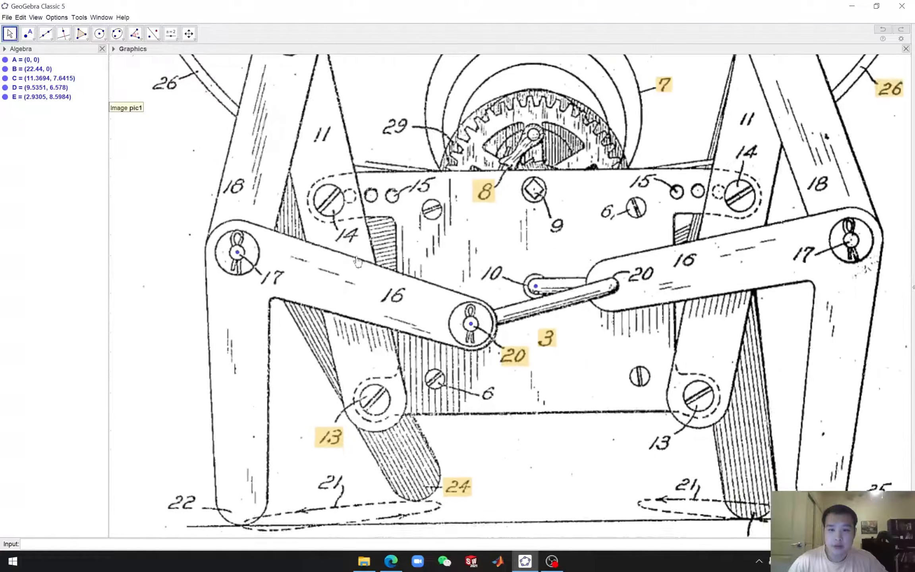
scroll(357, 262, "down", 3)
left_click_drag(160, 177, 210, 221)
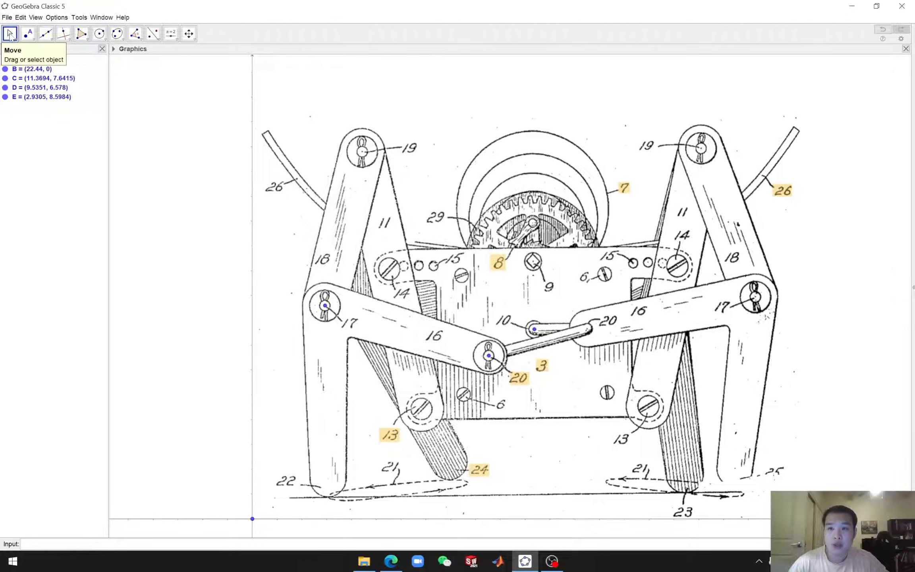
left_click_drag(198, 119, 150, 145)
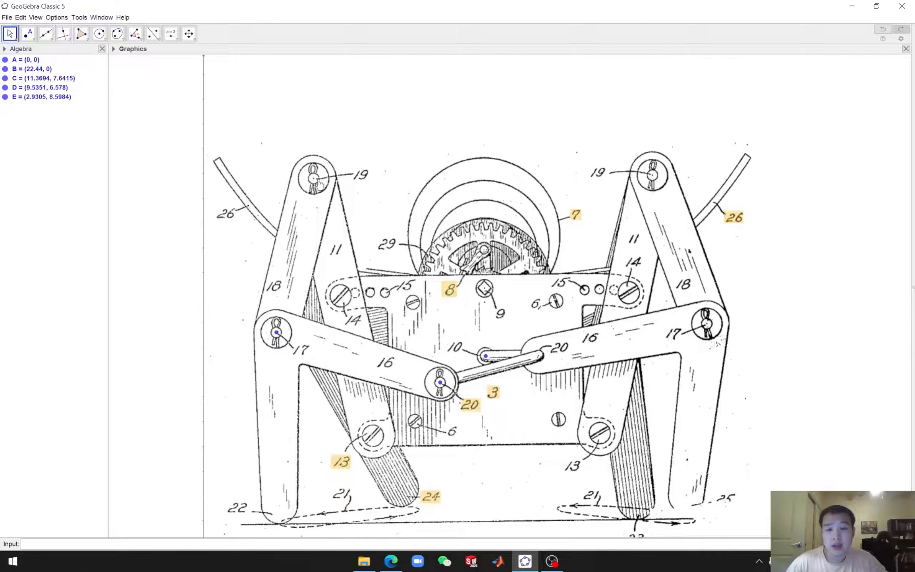
scroll(320, 182, "up", 7)
scroll(337, 155, "up", 4)
left_click(28, 33)
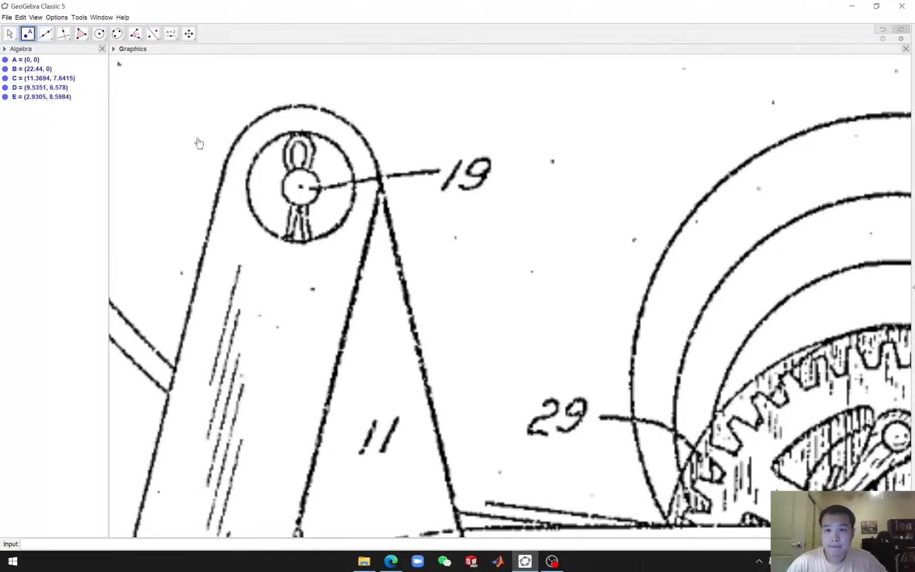
scroll(294, 186, "up", 3)
left_click(295, 188)
Place a point at the tip of the left foot 22 where it touches the ground line
scroll(455, 335, "down", 2)
scroll(455, 335, "down", 10)
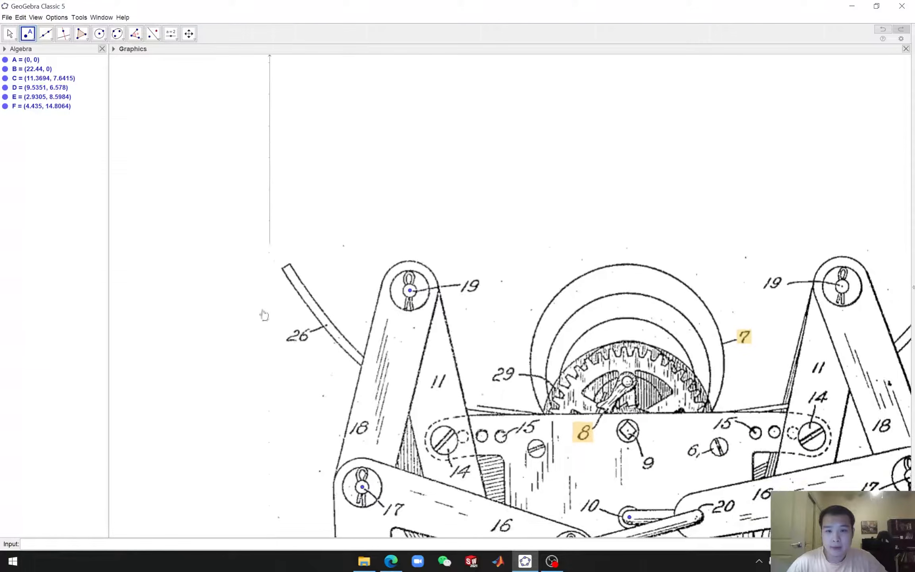
left_click(10, 33)
left_click_drag(243, 340, 253, 27)
left_click(28, 33)
scroll(374, 415, "up", 8)
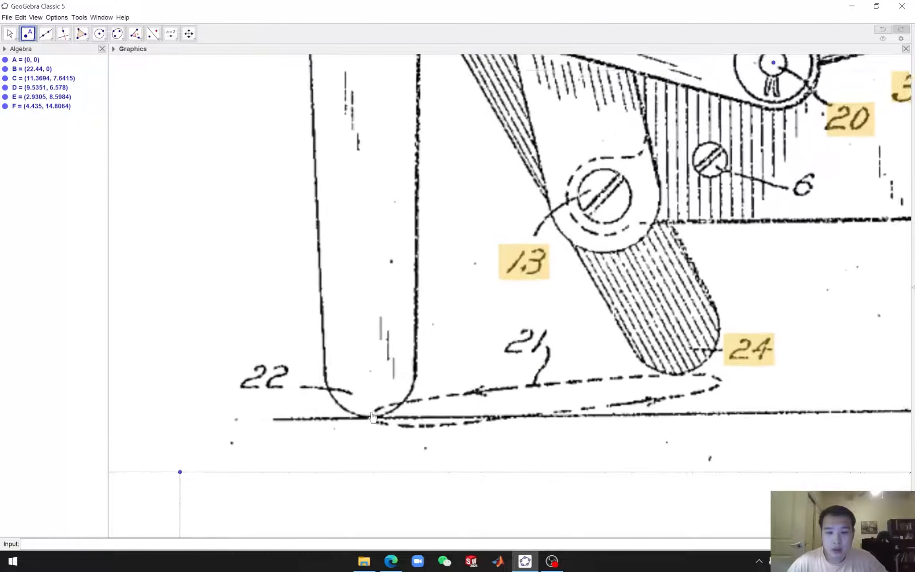
scroll(384, 423, "up", 4)
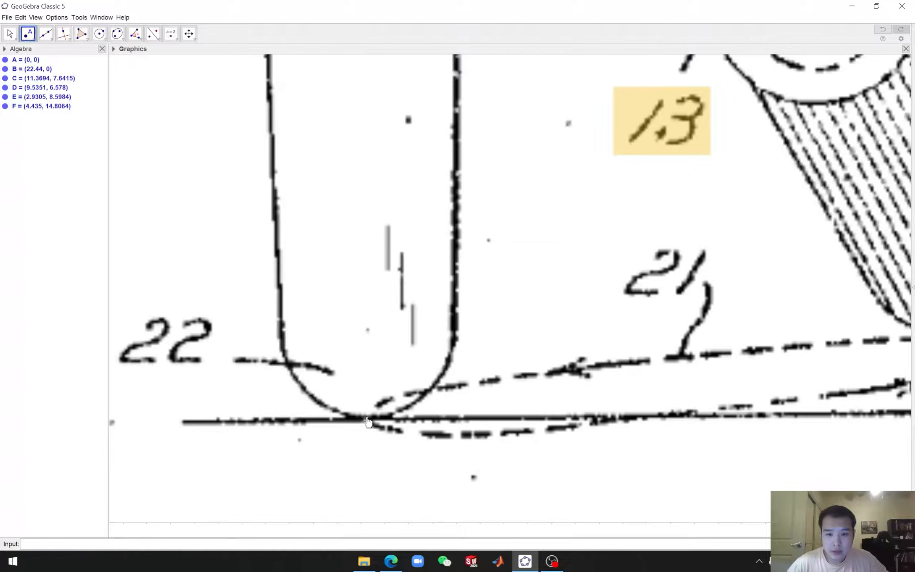
left_click(367, 418)
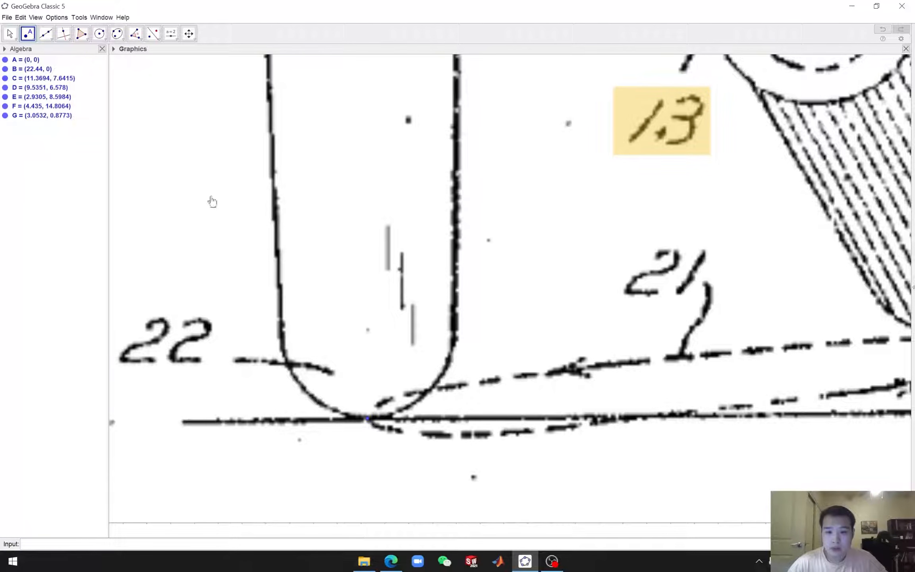
Place a point at the right pin 20, the end of link 3, and nudge it onto the pin center
left_click(10, 34)
scroll(275, 219, "down", 10)
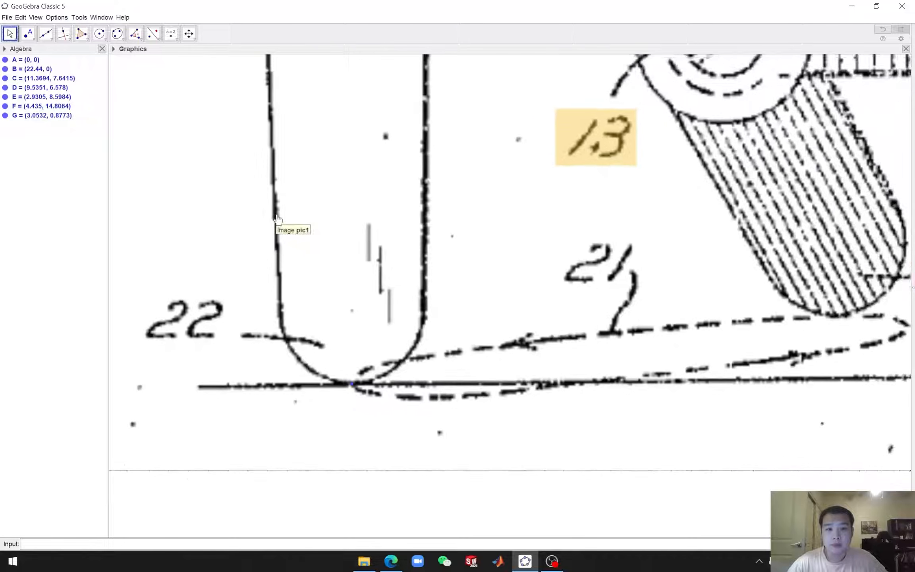
scroll(122, 139, "down", 2)
mouse_move(123, 139)
left_mouse_down()
mouse_move(163, 210)
mouse_move(201, 326)
mouse_move(210, 426)
mouse_move(169, 399)
left_mouse_up()
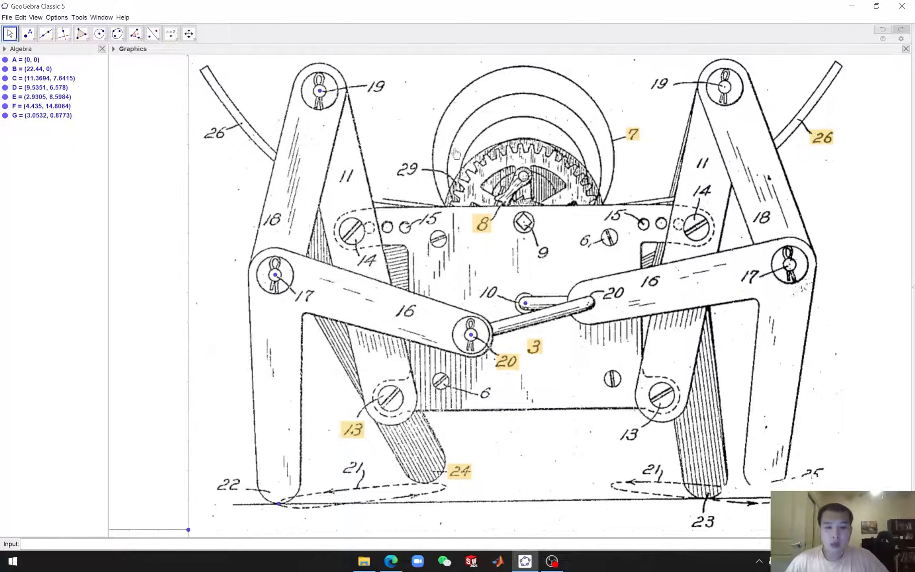
left_click(29, 35)
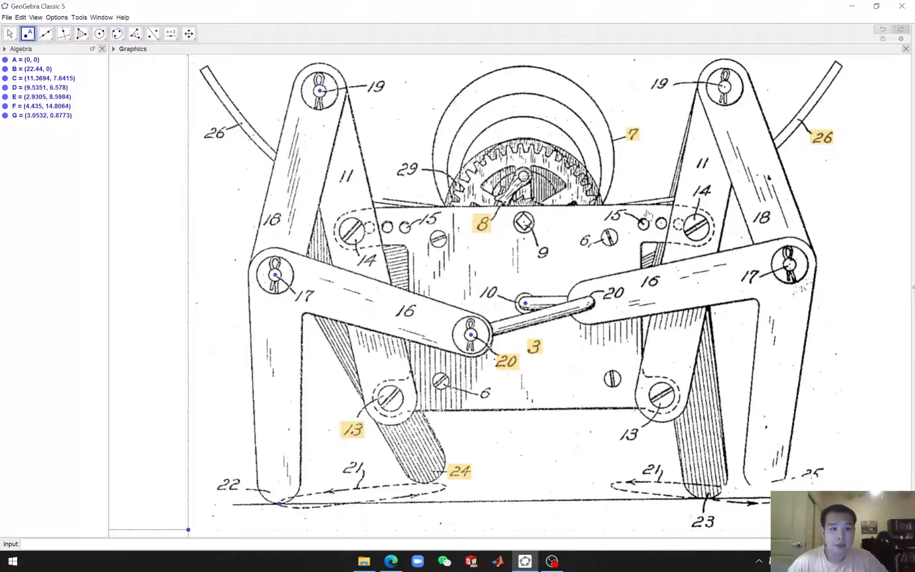
scroll(766, 290, "up", 3)
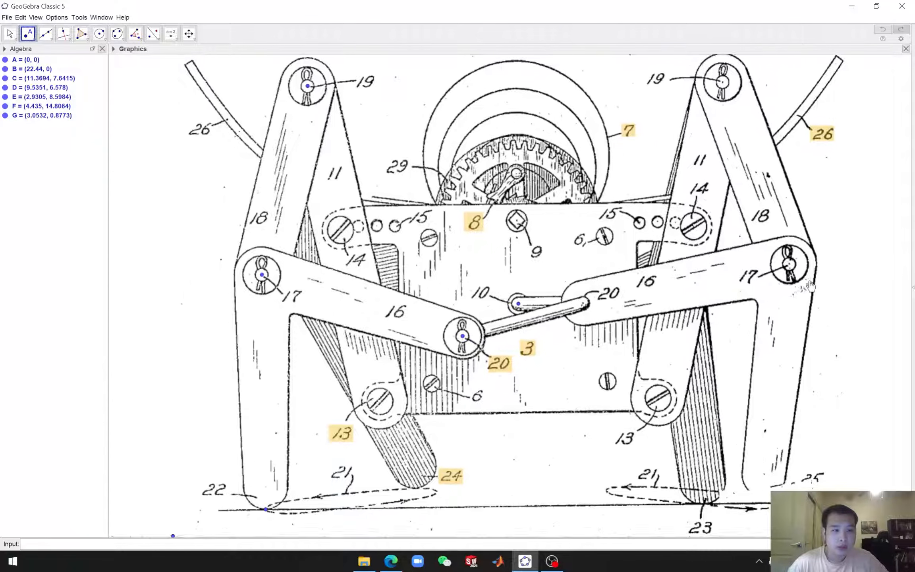
scroll(558, 308, "up", 9)
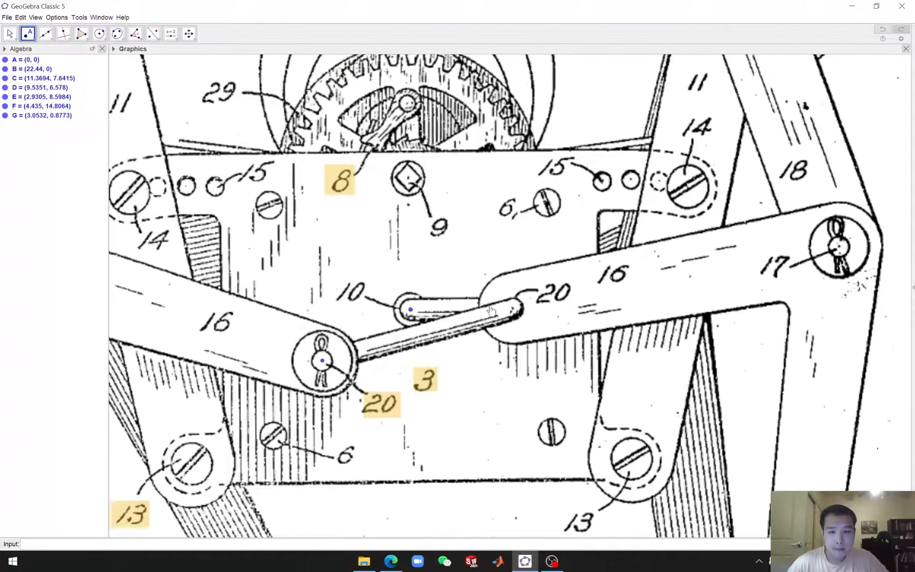
scroll(513, 316, "up", 4)
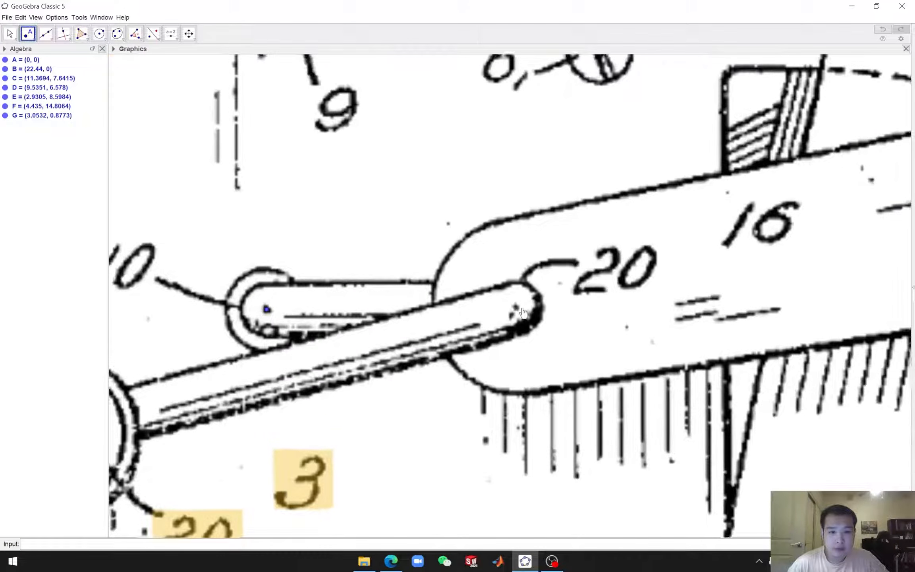
left_click(516, 308)
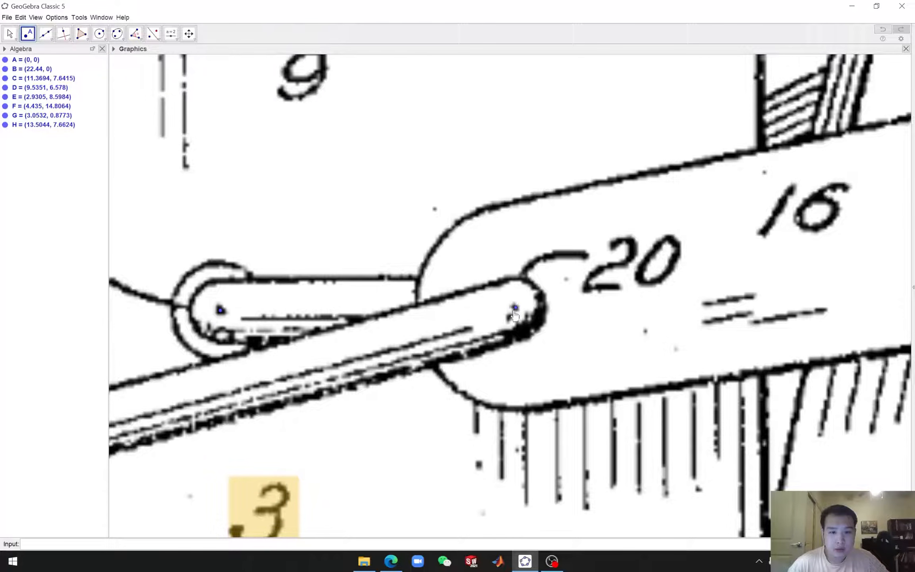
left_click_drag(516, 309, 514, 309)
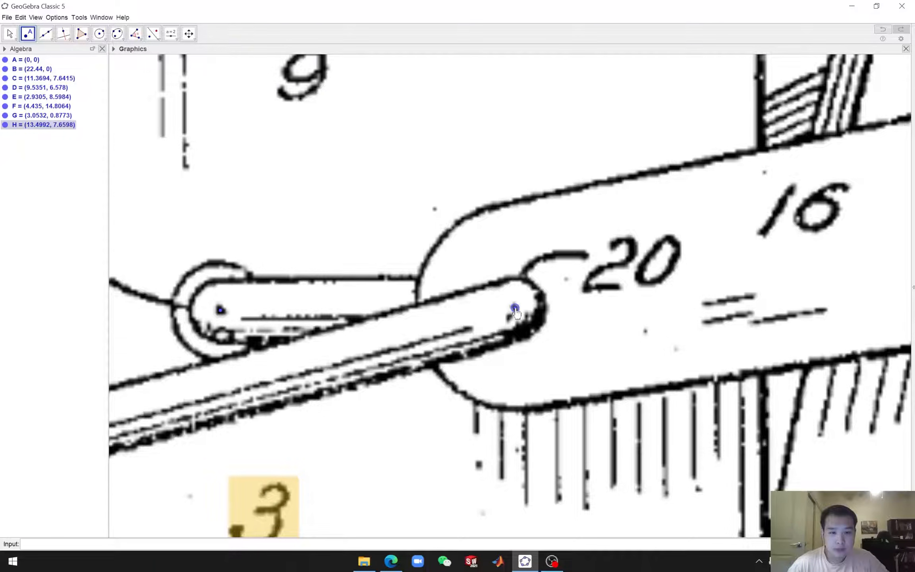
Place a point at the center of the right pin 17
scroll(654, 369, "down", 5)
scroll(654, 368, "down", 10)
scroll(654, 369, "down", 1)
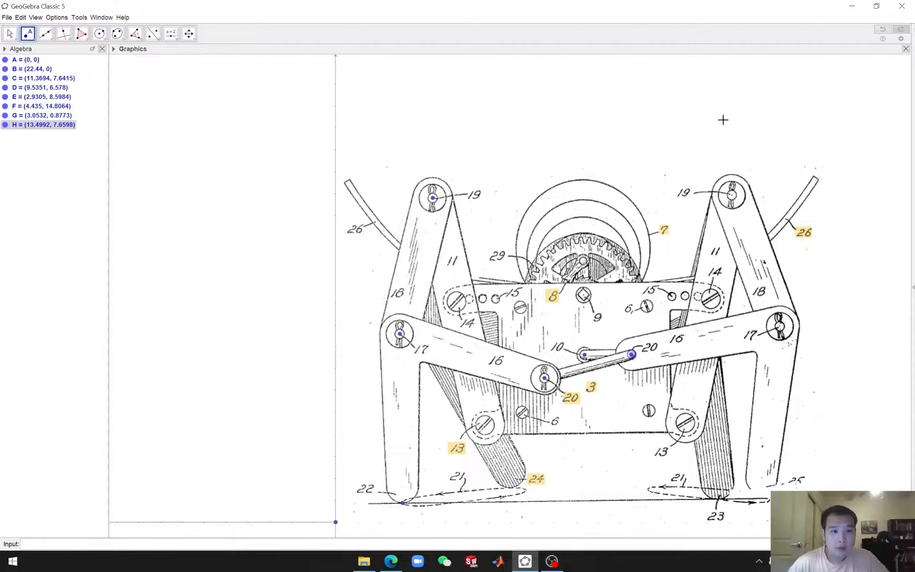
scroll(723, 120, "up", 5)
scroll(599, 332, "up", 6)
scroll(605, 324, "up", 4)
left_click(597, 319)
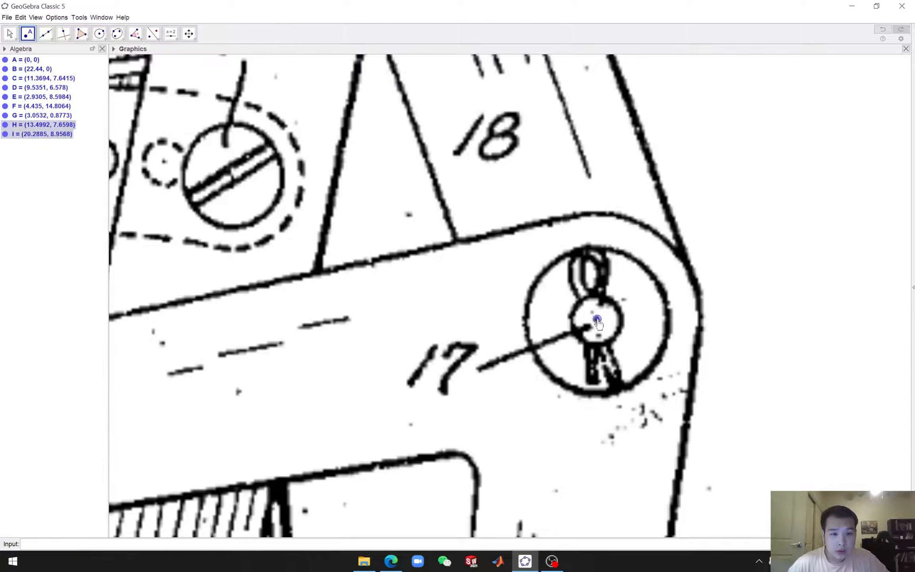
Place a point at the center of the right pin 19
scroll(599, 324, "down", 6)
scroll(567, 184, "down", 5)
left_click_drag(704, 179, 761, 314)
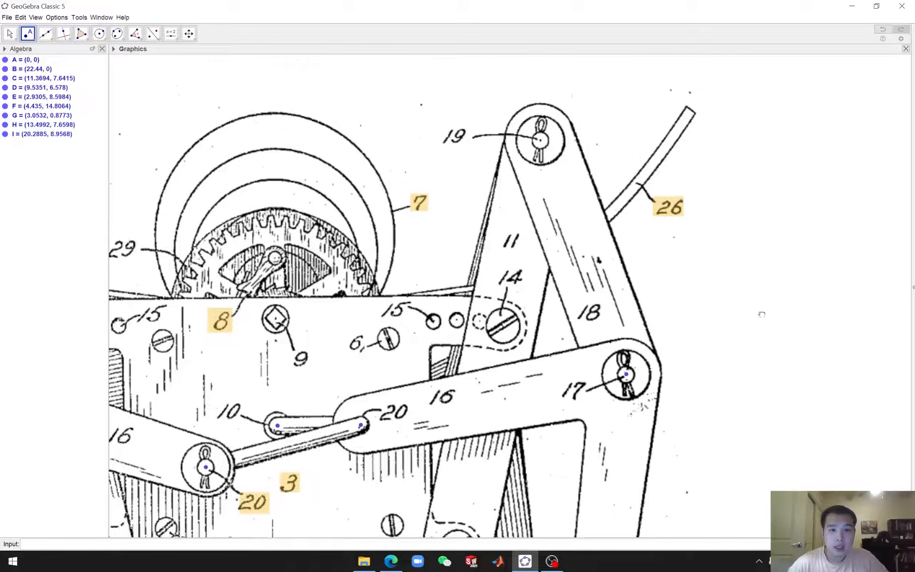
scroll(540, 145, "up", 7)
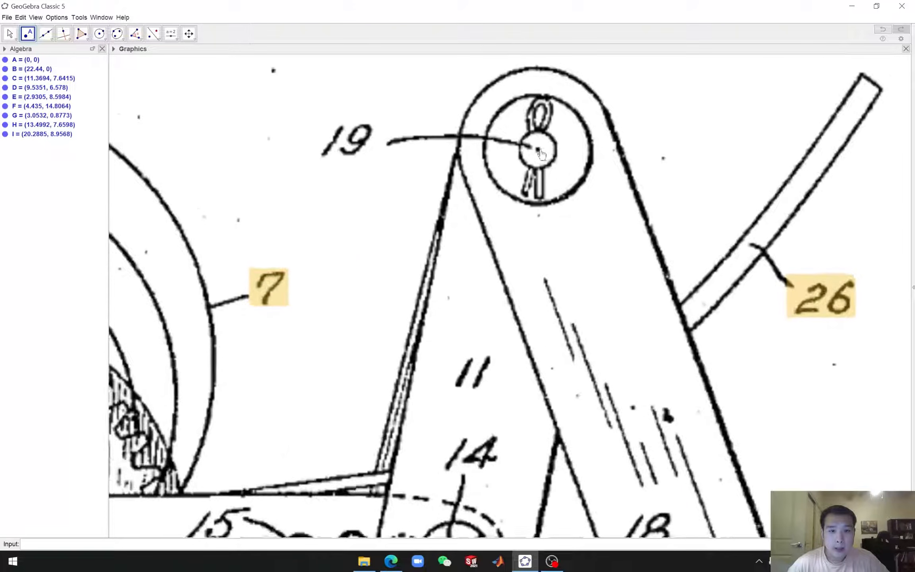
scroll(541, 153, "up", 1)
left_click(536, 150)
Place a point at the tip of the right foot near label 25 and nudge it into position
scroll(550, 160, "up", 6)
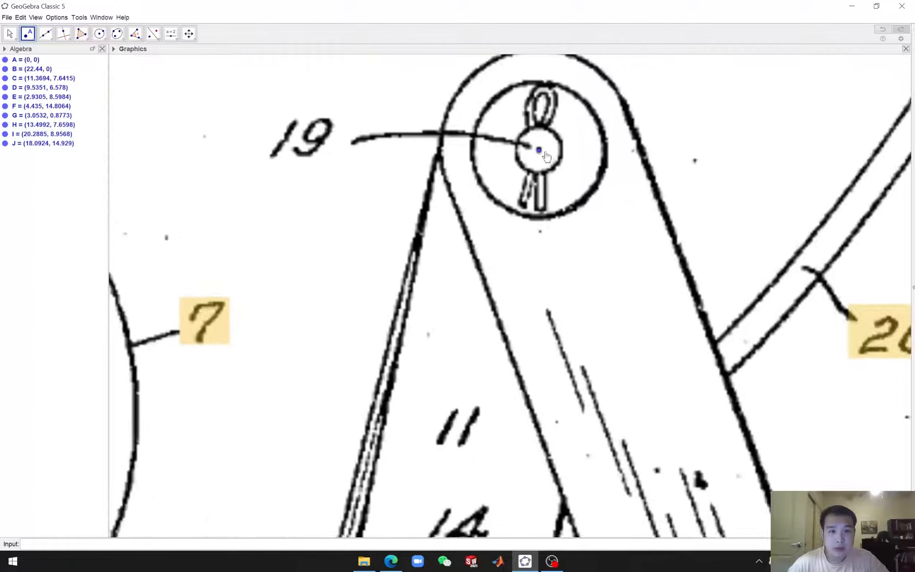
scroll(573, 210, "down", 7)
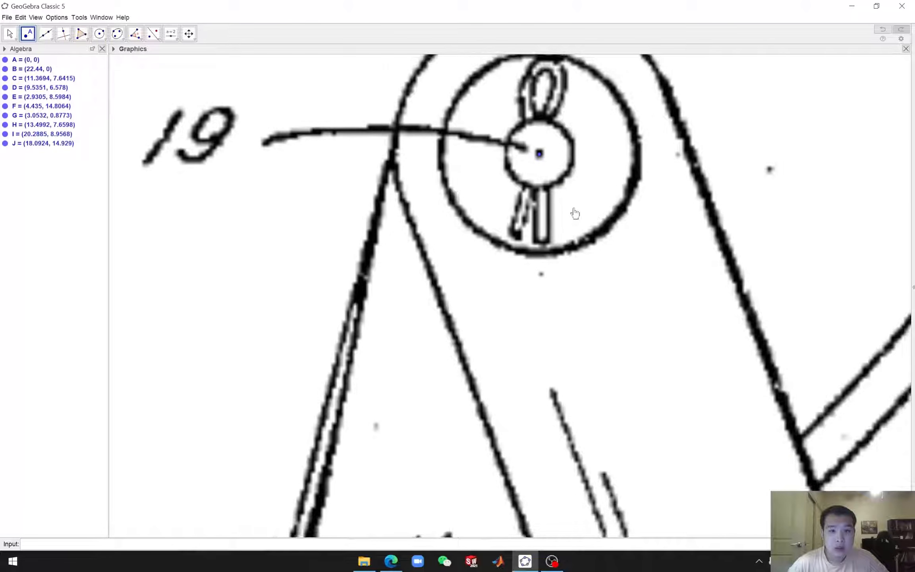
scroll(575, 214, "down", 6)
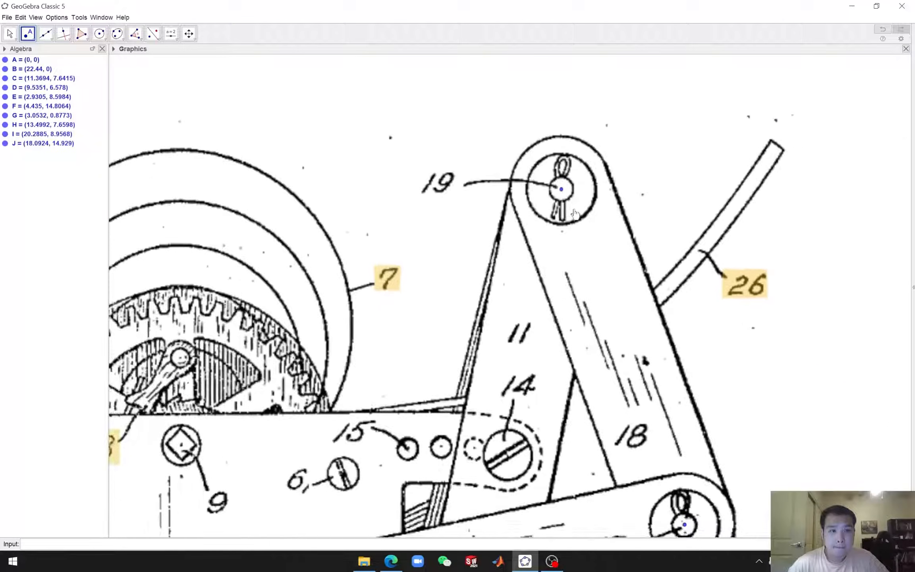
left_click_drag(771, 377, 787, 118)
mouse_move(777, 311)
left_mouse_down()
mouse_move(797, 240)
mouse_move(832, 263)
left_mouse_up()
scroll(707, 417, "up", 6)
scroll(678, 405, "up", 3)
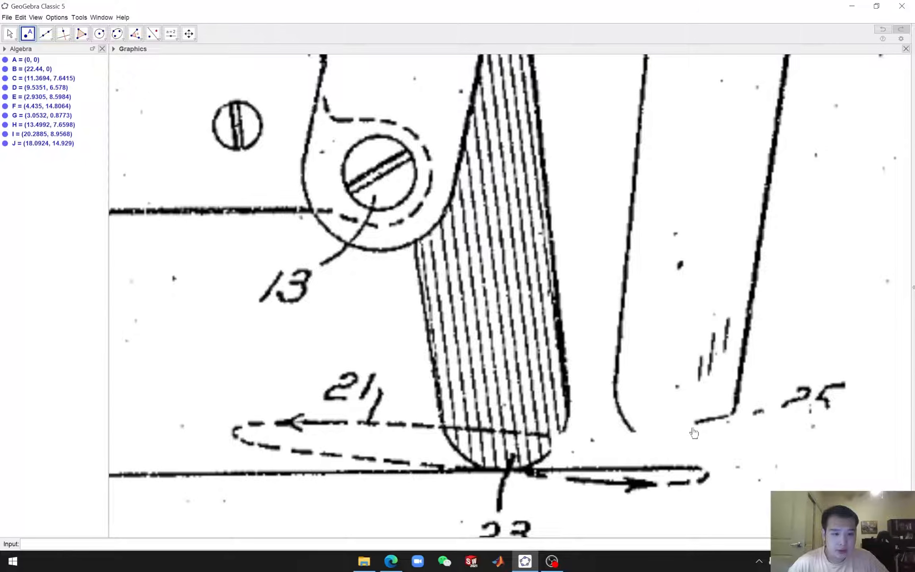
left_click(669, 439)
left_click_drag(670, 439, 674, 439)
scroll(674, 439, "down", 5)
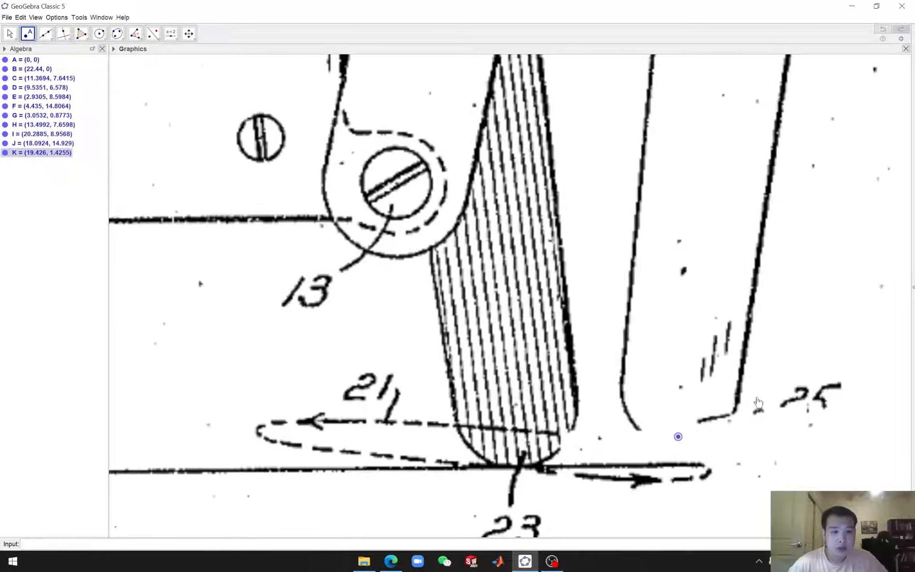
left_click_drag(709, 423, 708, 423)
Draw a segment with the Segment tool from the pin 10 point to the left pin 20 point
scroll(750, 393, "down", 1)
scroll(750, 393, "down", 10)
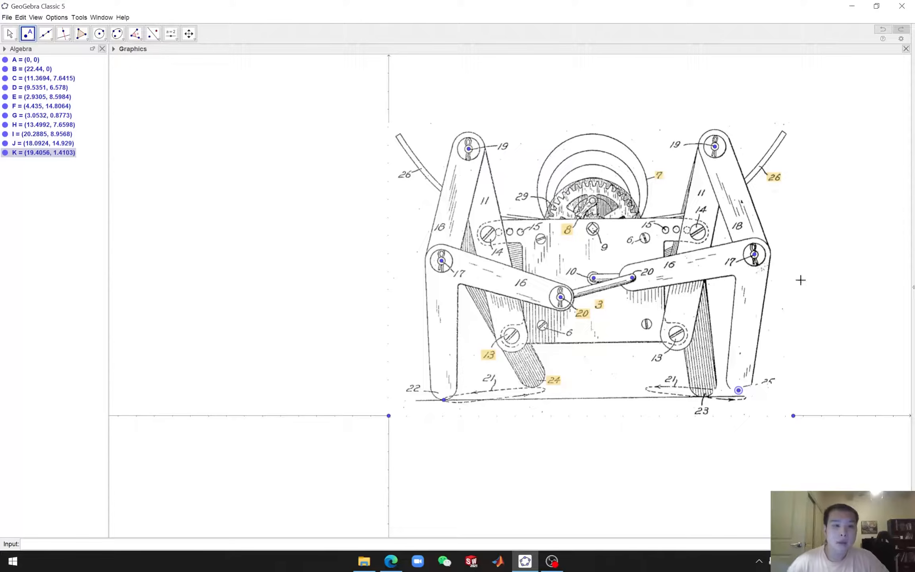
left_click_drag(845, 259, 663, 288)
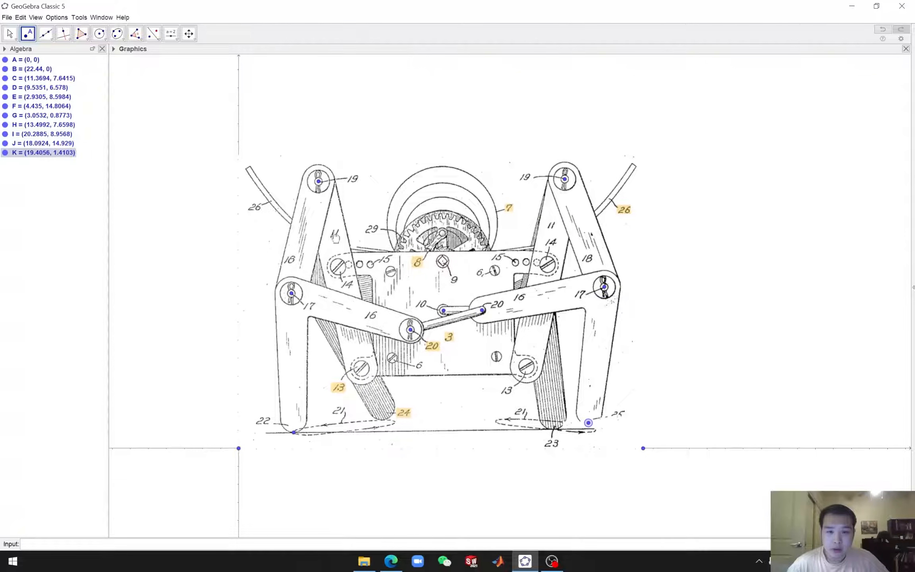
scroll(431, 305, "up", 4)
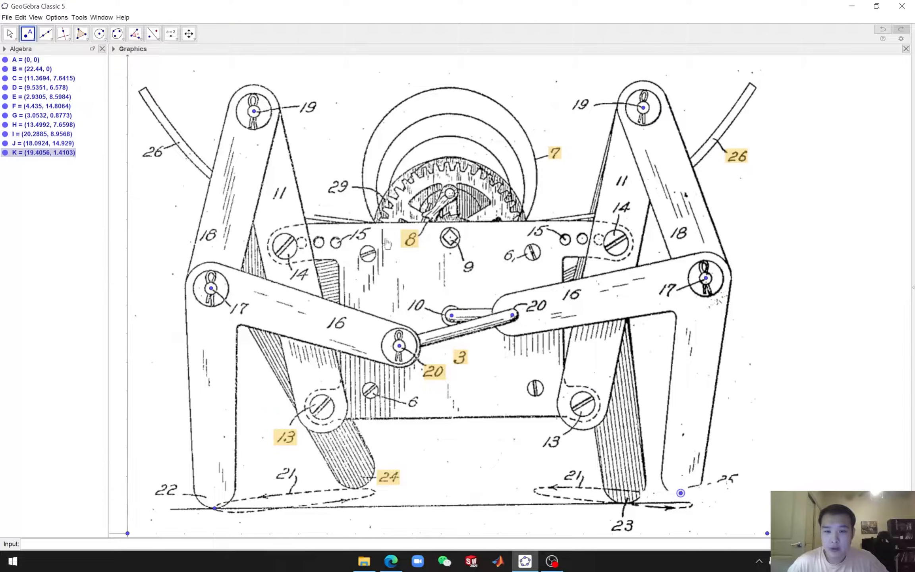
left_click(52, 41)
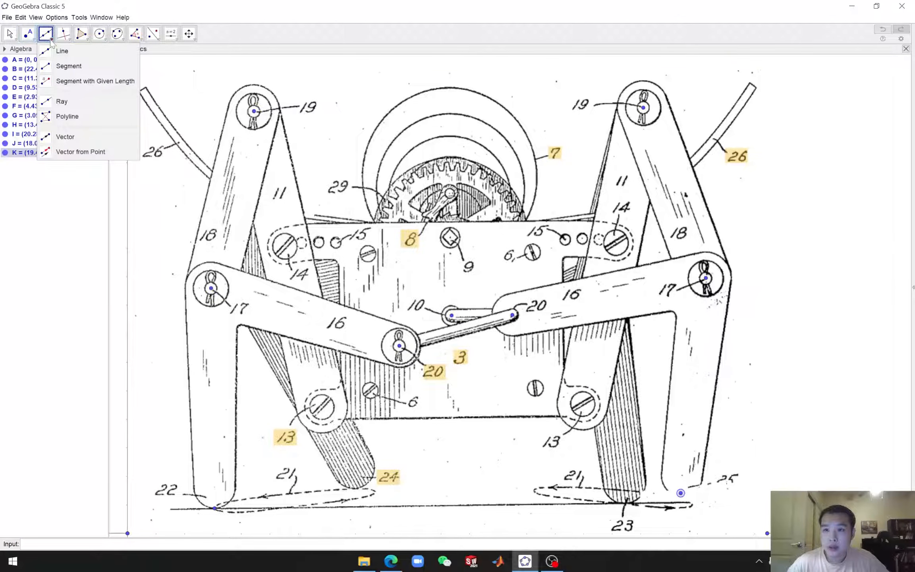
left_click(51, 67)
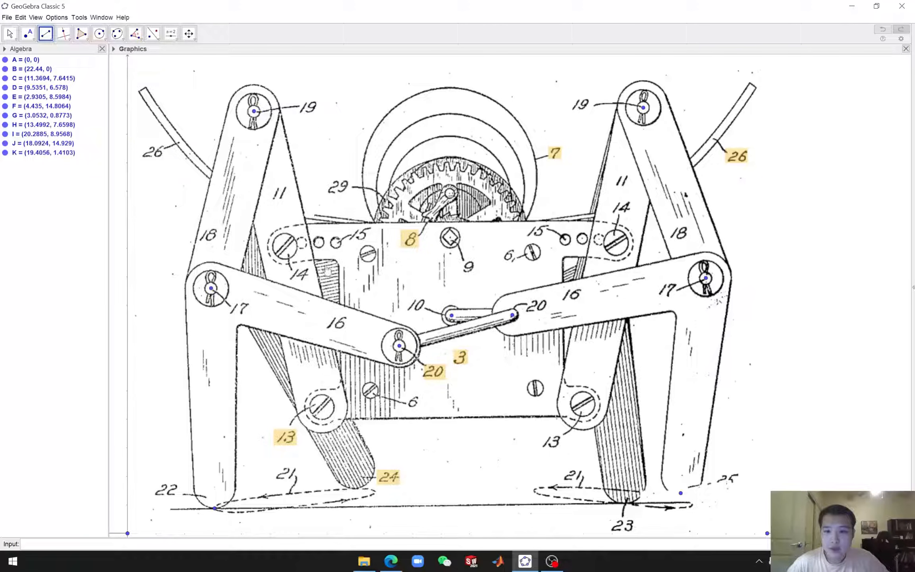
left_click(50, 41)
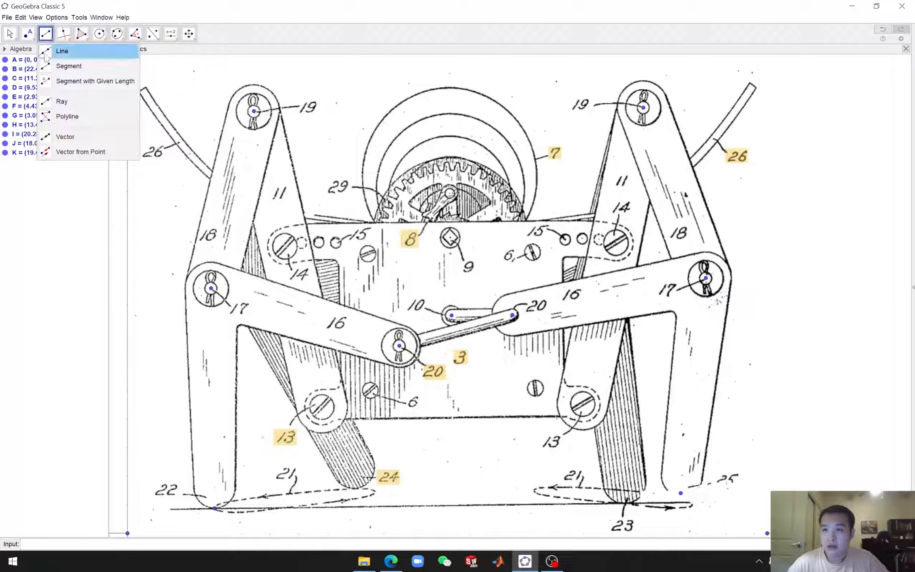
left_click(68, 66)
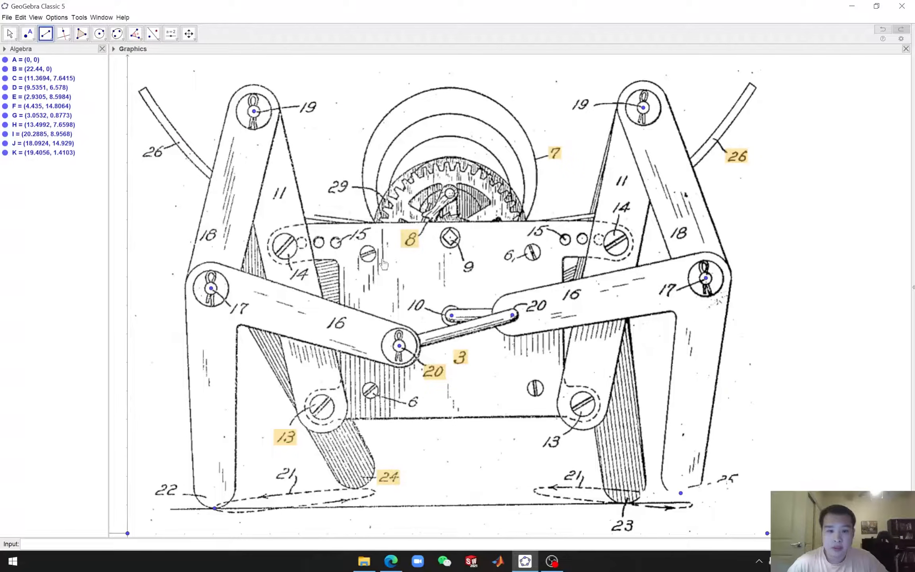
left_click(451, 316)
left_click(399, 346)
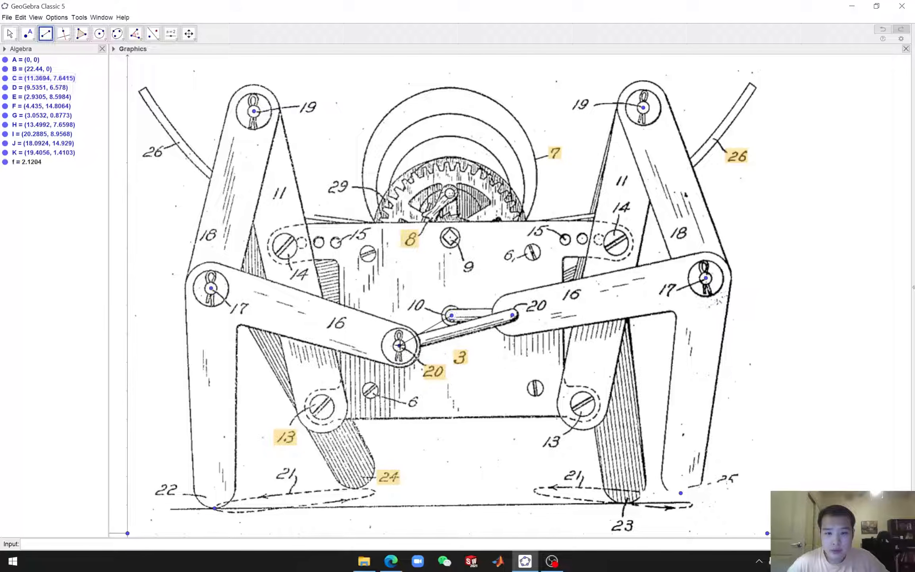
left_click(115, 49)
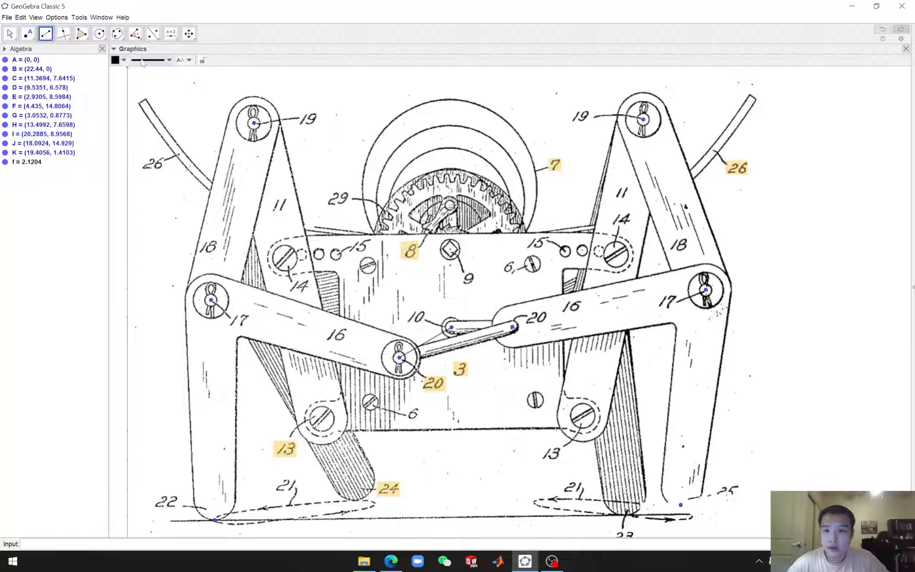
Color the segment from pin 10 to the left pin 20 green and increase its line thickness
left_click(169, 60)
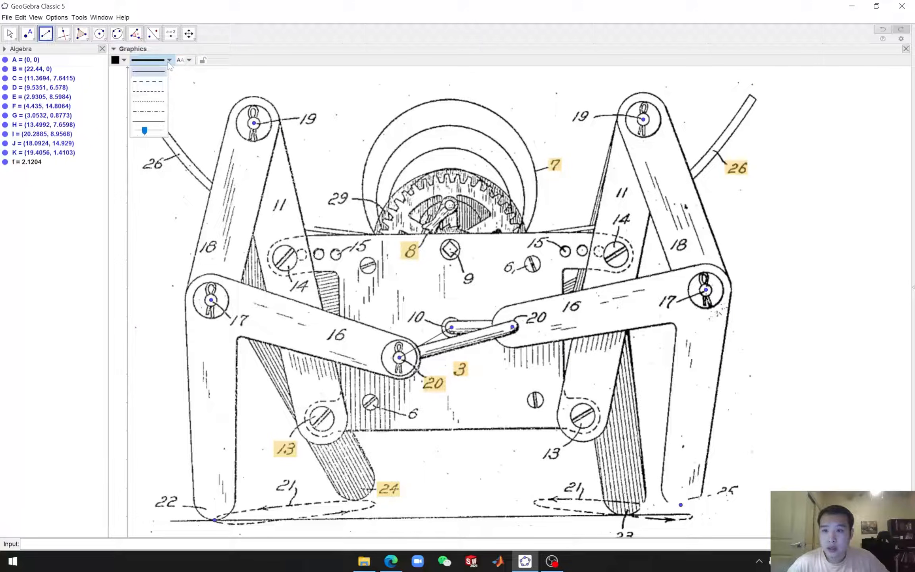
left_click(124, 60)
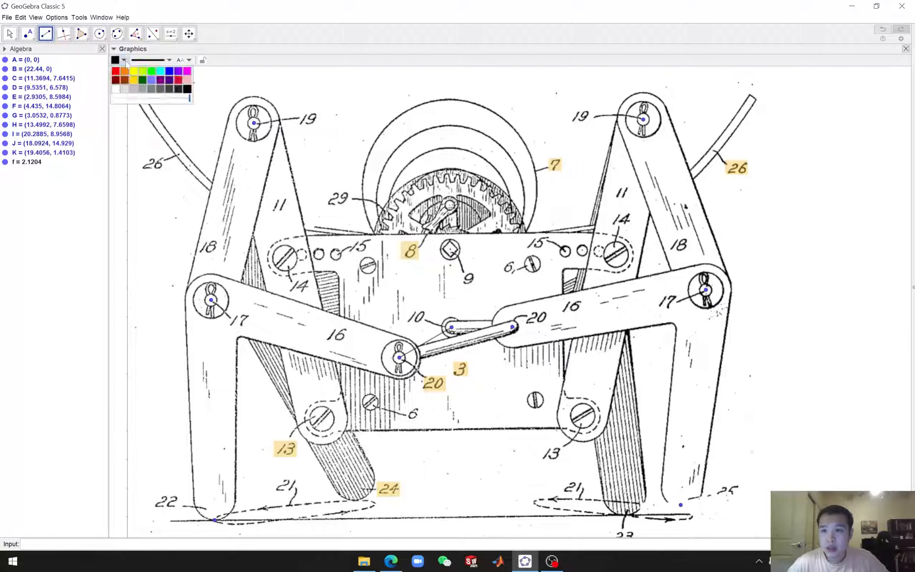
left_click(152, 72)
left_click(169, 60)
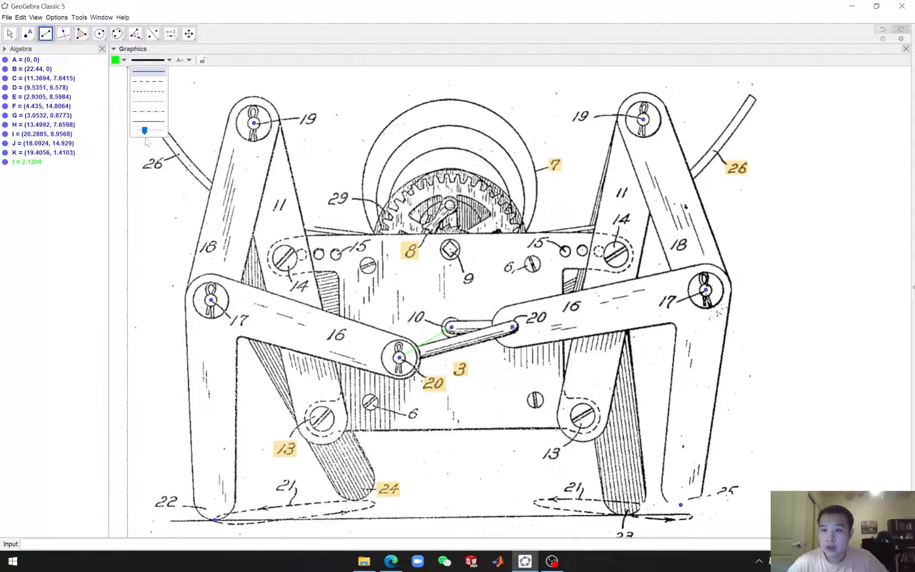
left_click_drag(145, 134, 157, 134)
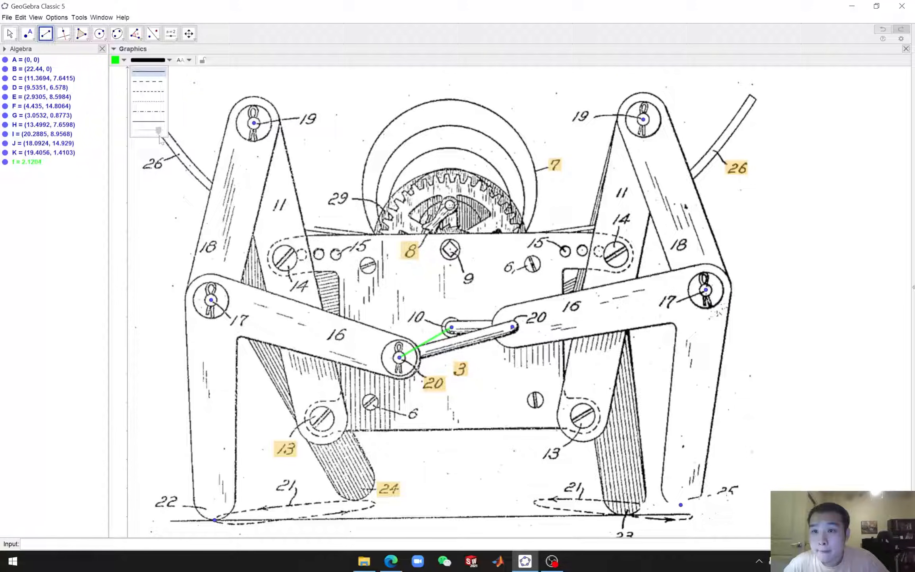
left_click_drag(160, 137, 159, 137)
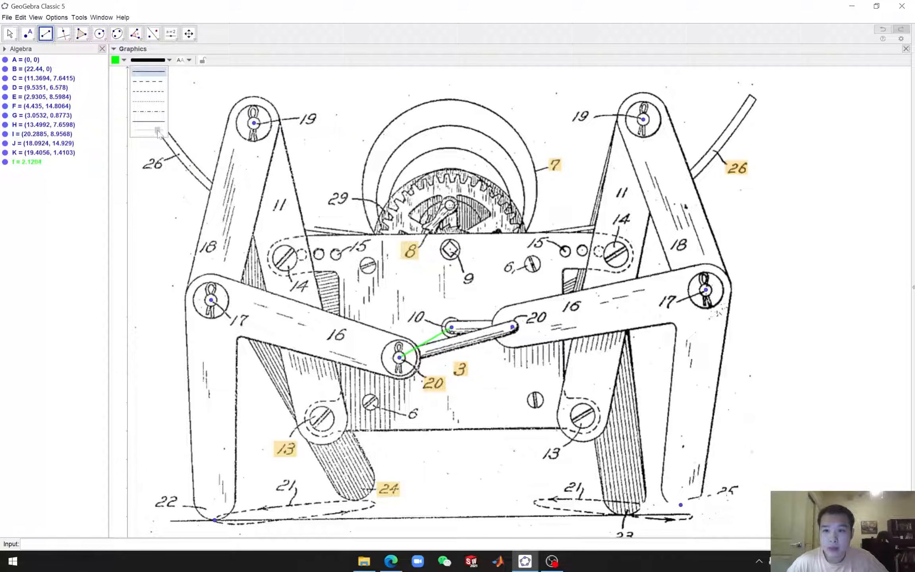
left_click(155, 72)
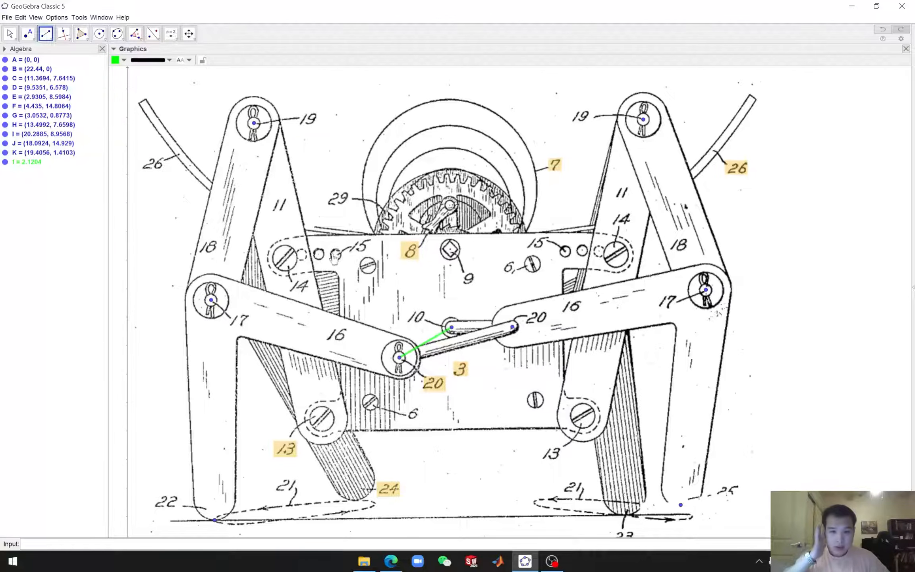
Draw a segment from the left pin 20 point to the left pin 17 point and color it red
left_click(400, 358)
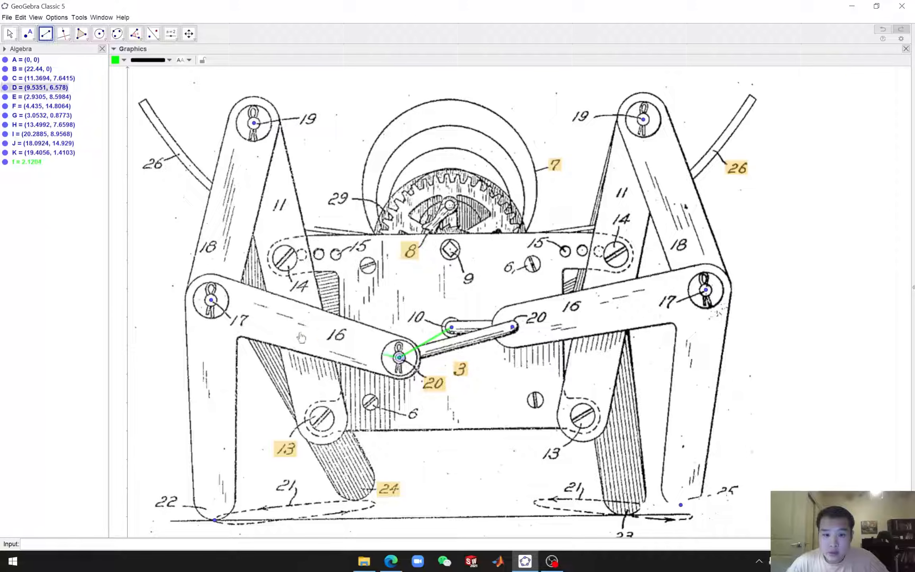
left_click(212, 301)
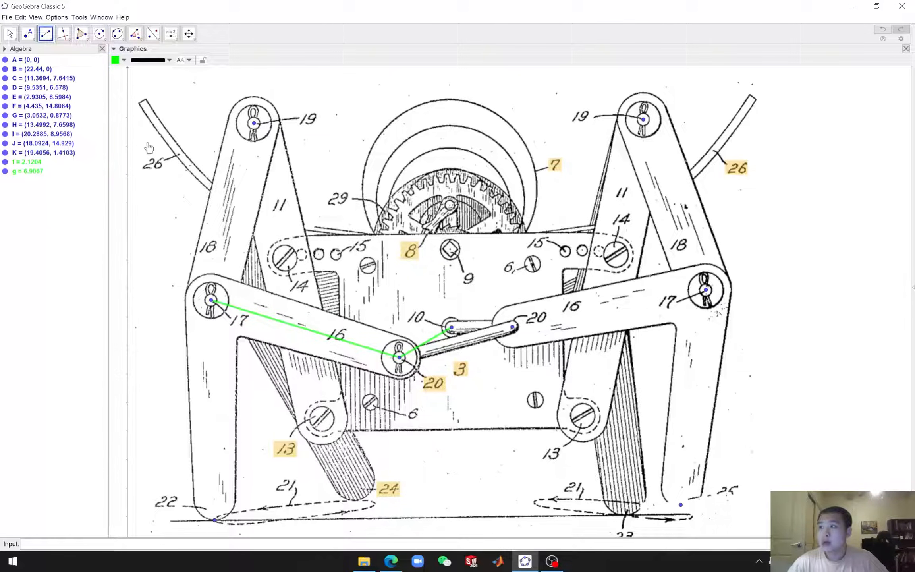
left_click(124, 60)
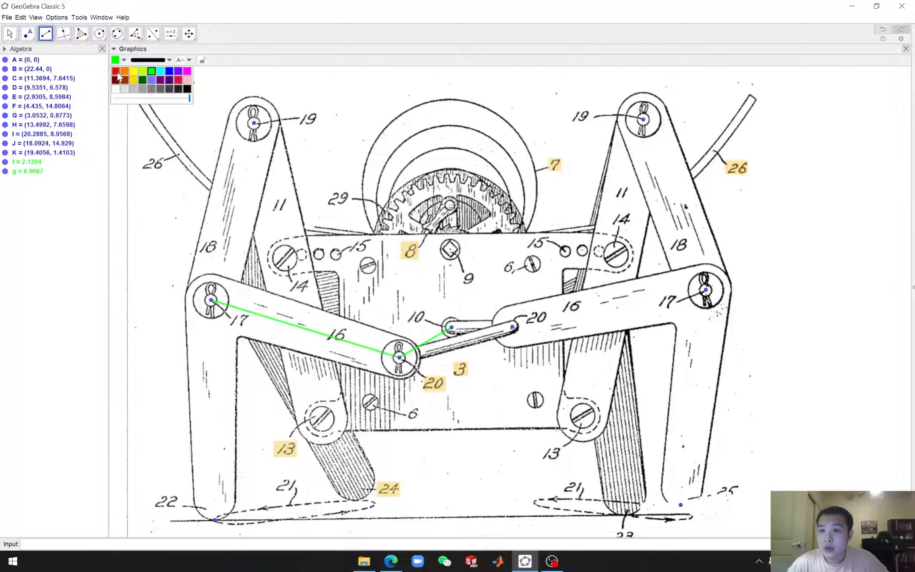
left_click(117, 72)
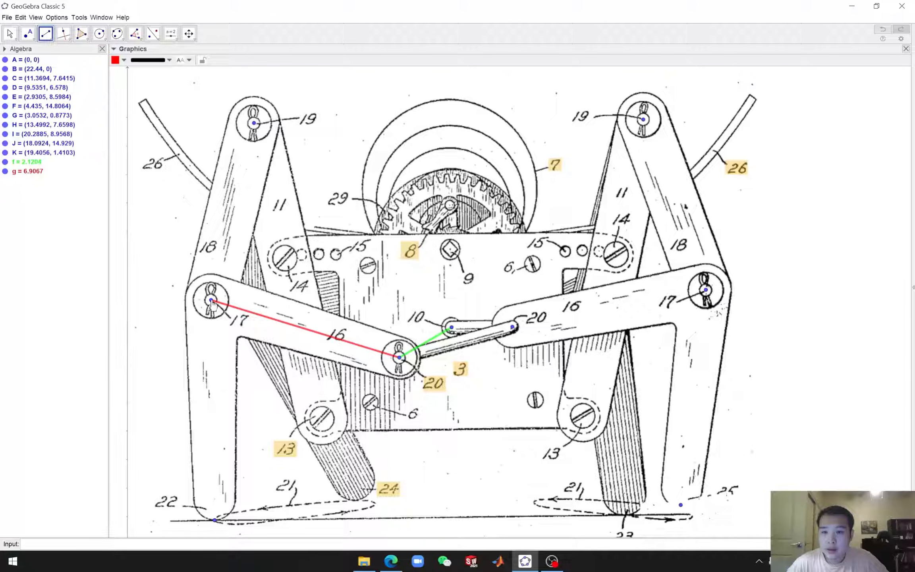
Draw a segment from the left pin 17 point to the left pin 19 point and color it blue
left_click(210, 301)
left_click(254, 124)
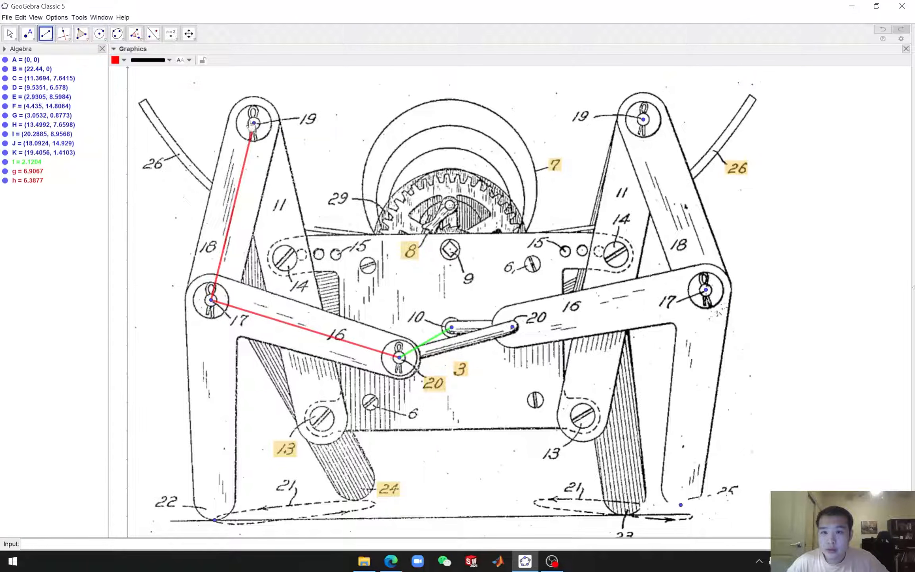
left_click(125, 60)
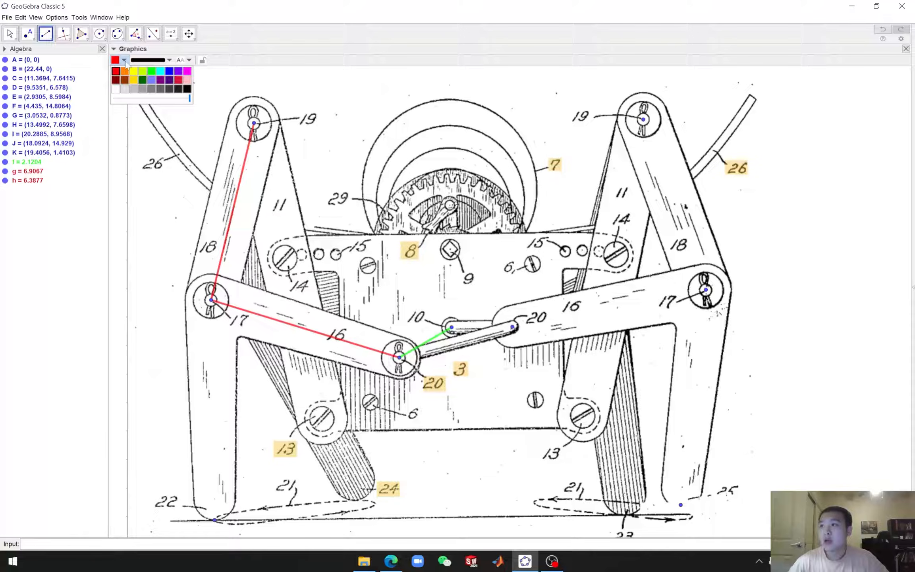
left_click(169, 71)
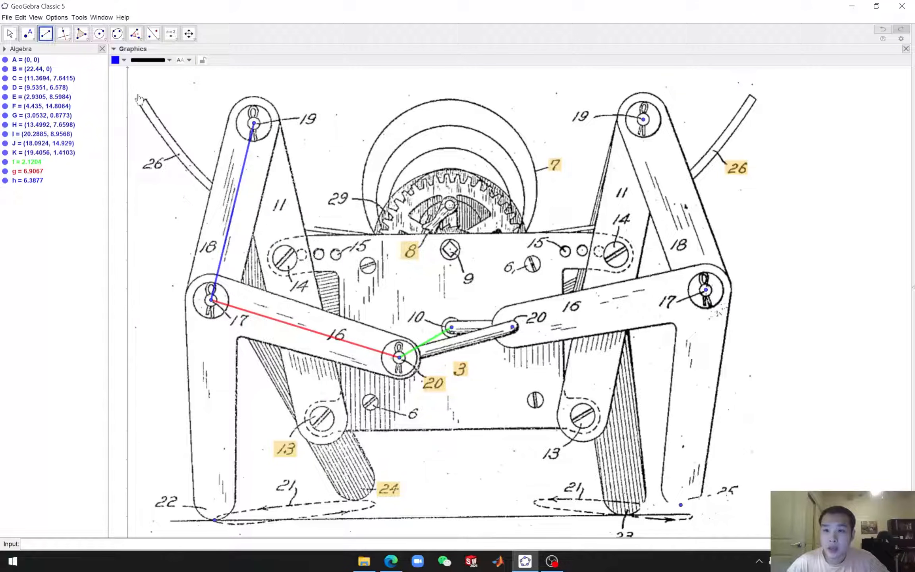
Draw a segment from the left pin 17 point down to the left foot point near label 22 and color it brown
left_click(211, 302)
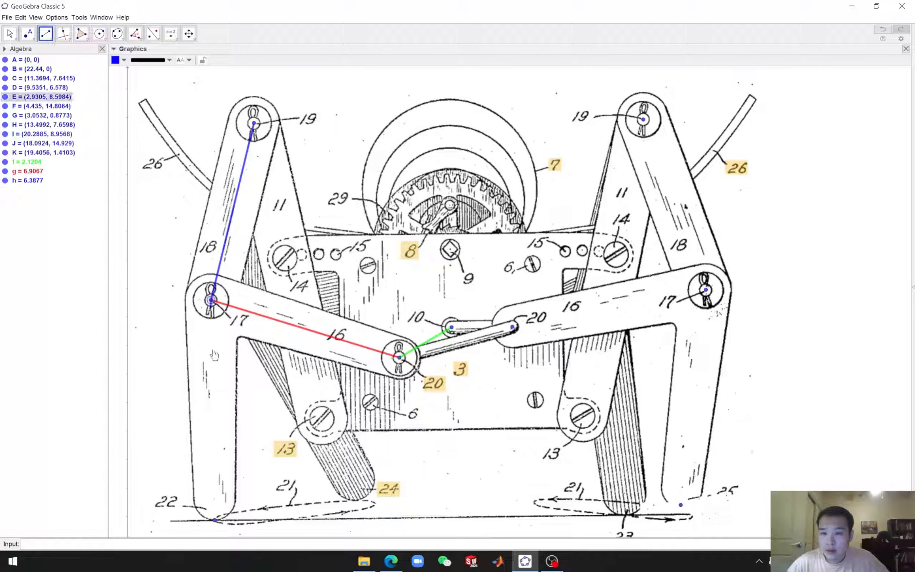
left_click(214, 521)
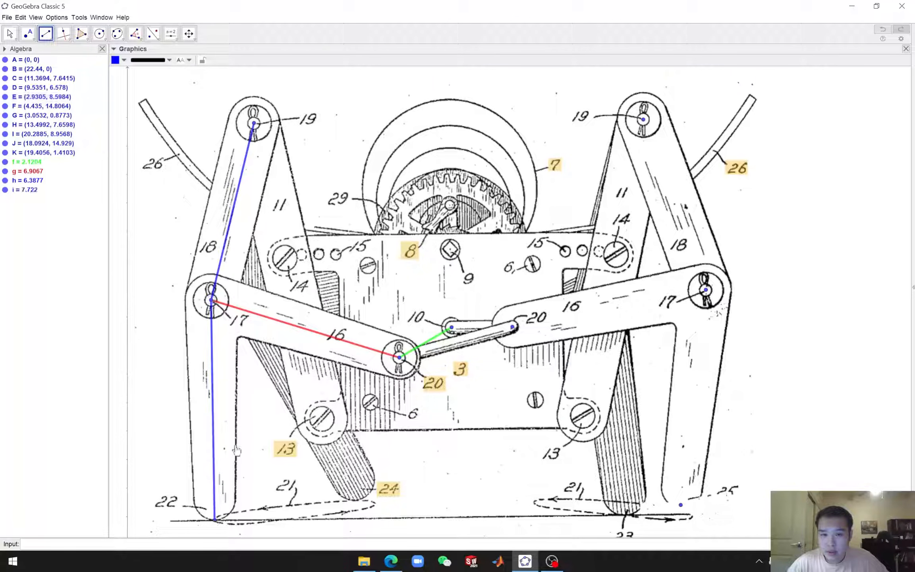
left_click(125, 60)
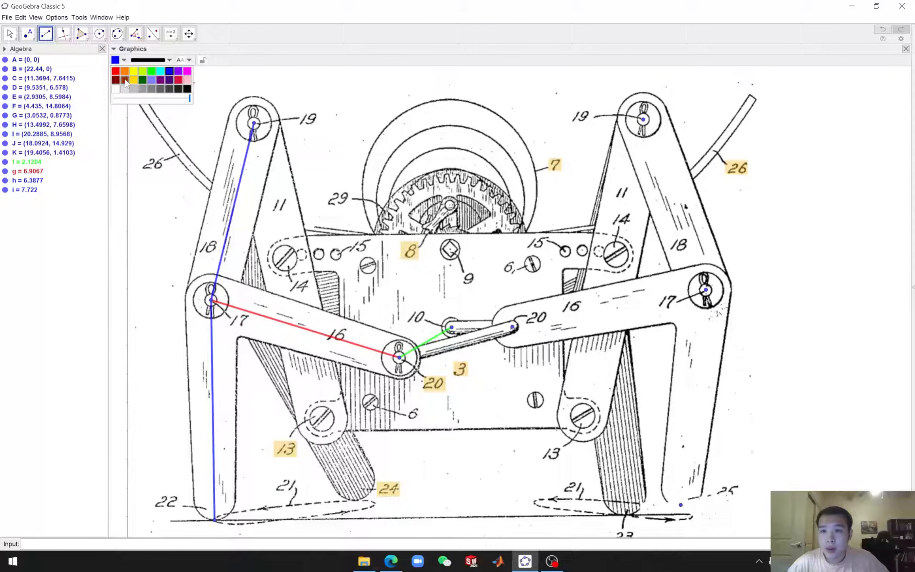
left_click(125, 80)
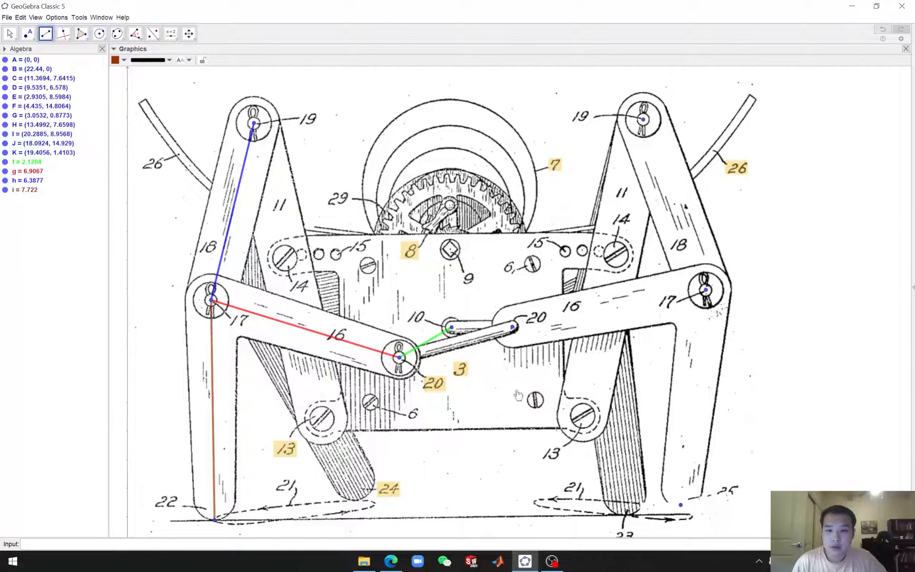
left_click(123, 63)
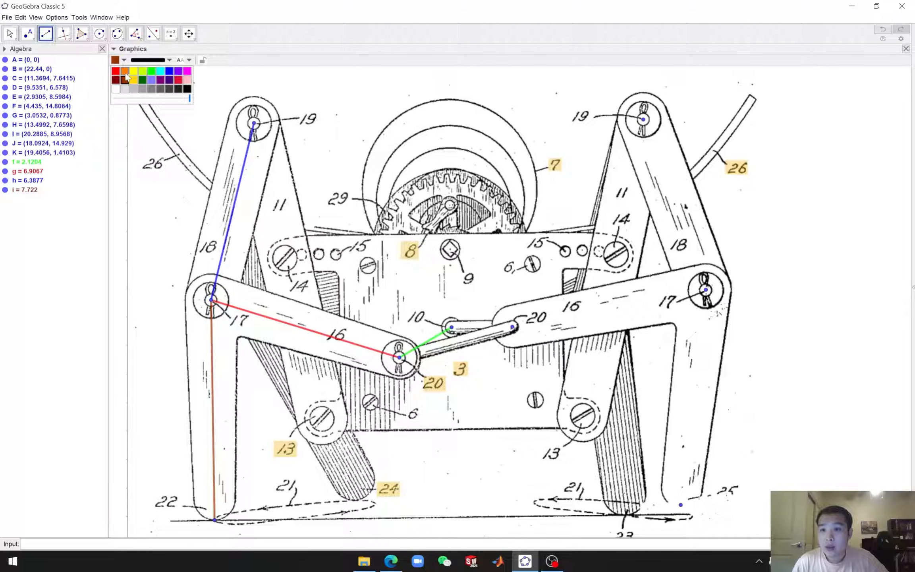
Draw a segment from the left pin 19 point to the pin 10 point and color it yellow
left_click(253, 123)
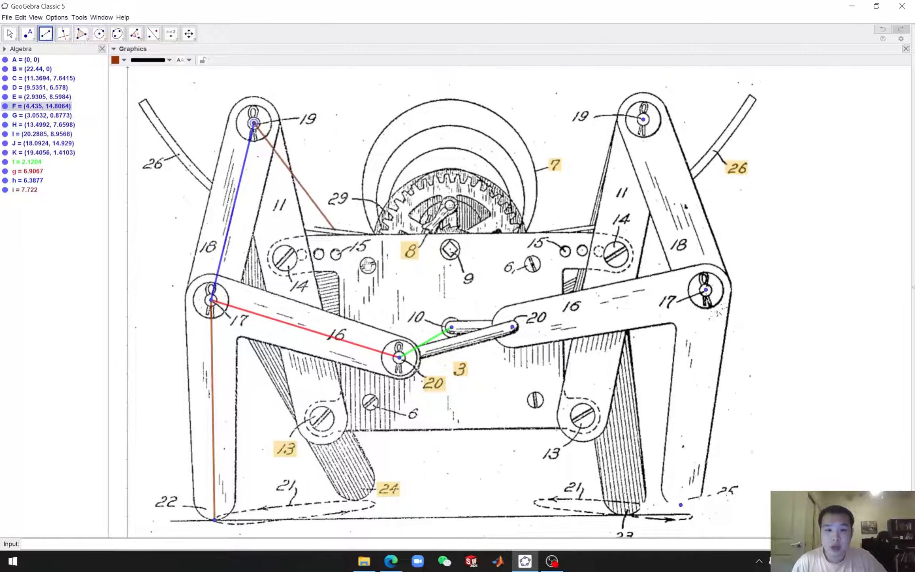
left_click(452, 328)
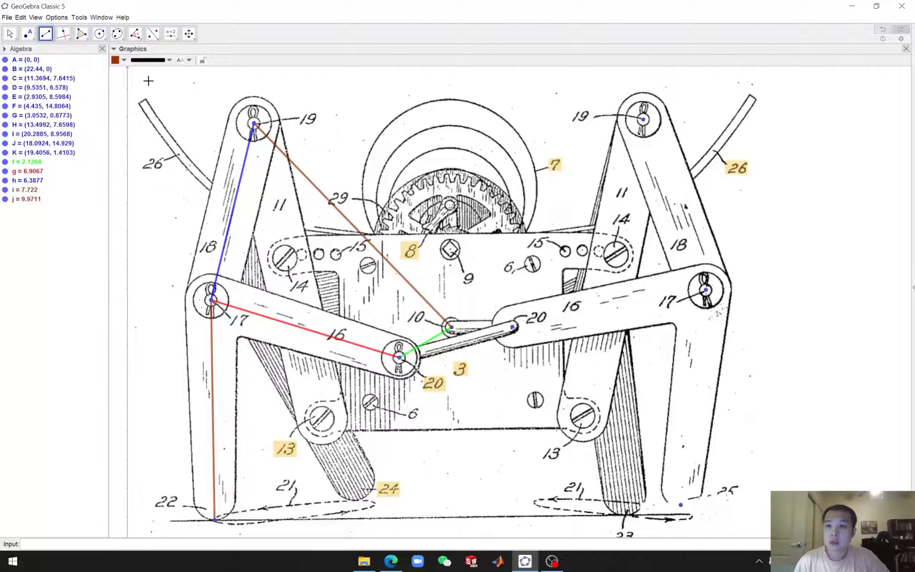
left_click(124, 60)
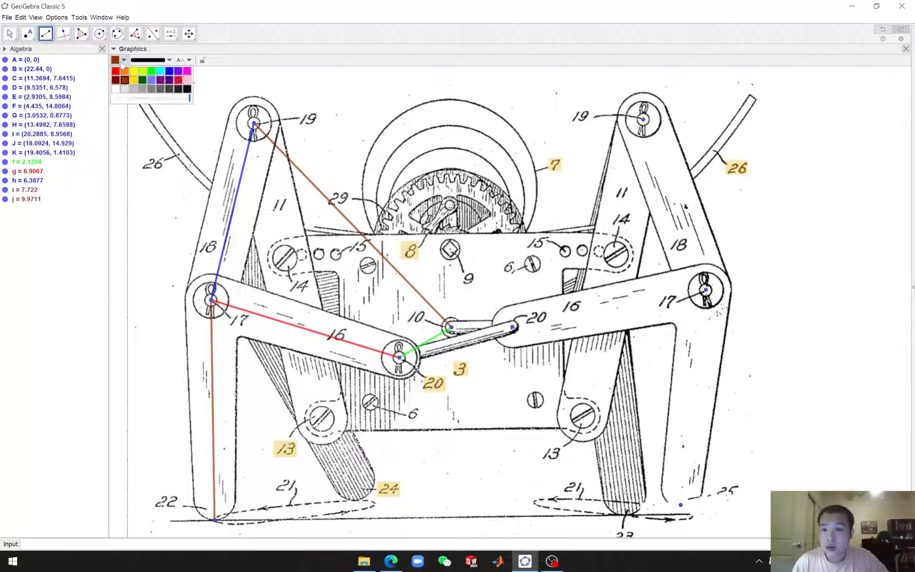
left_click(160, 72)
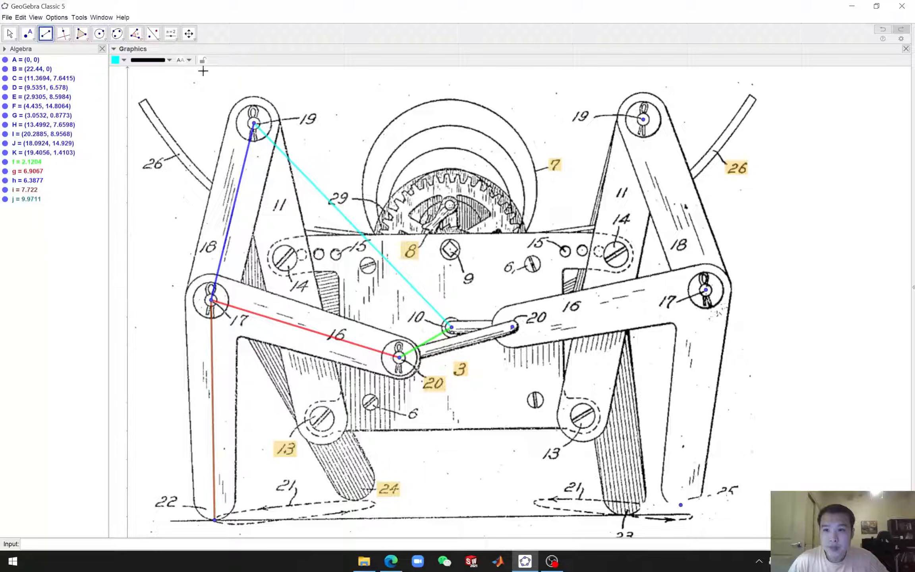
left_click(119, 60)
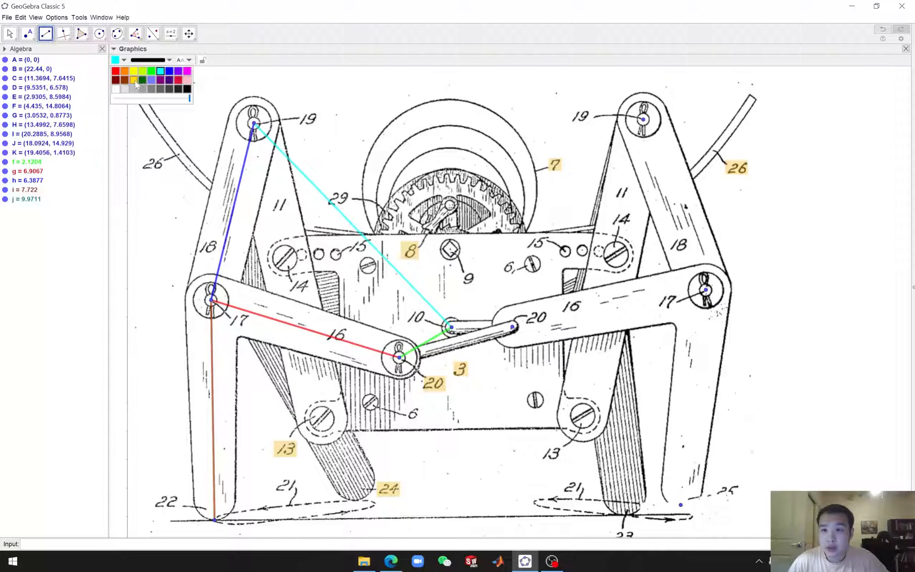
left_click(134, 71)
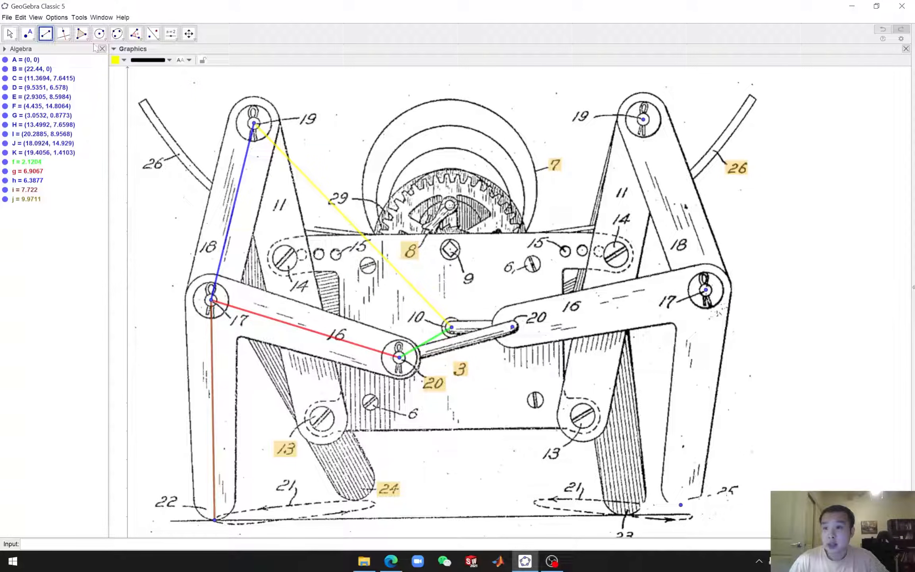
Draw a segment from the pin 10 point to the right pin 20 point and color it green
left_click(452, 328)
left_click(512, 327)
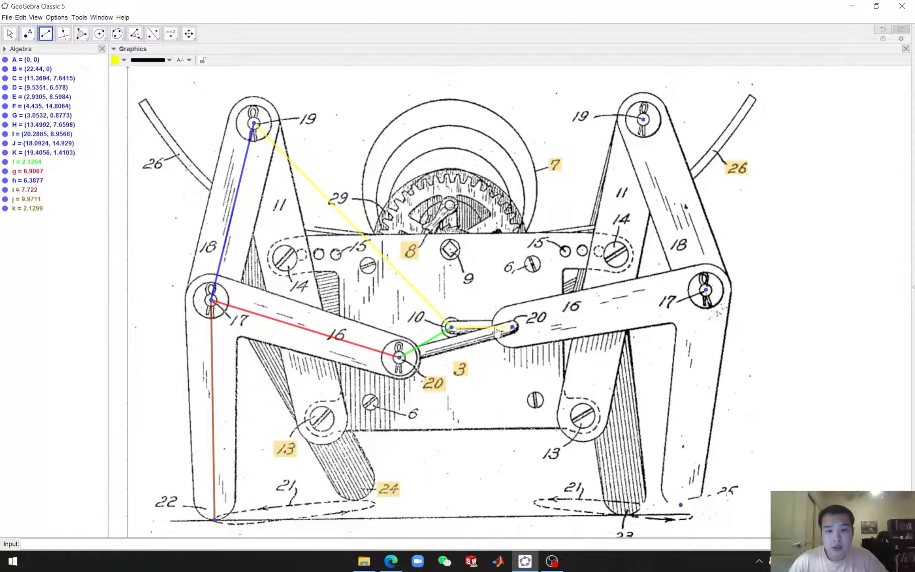
left_click(120, 61)
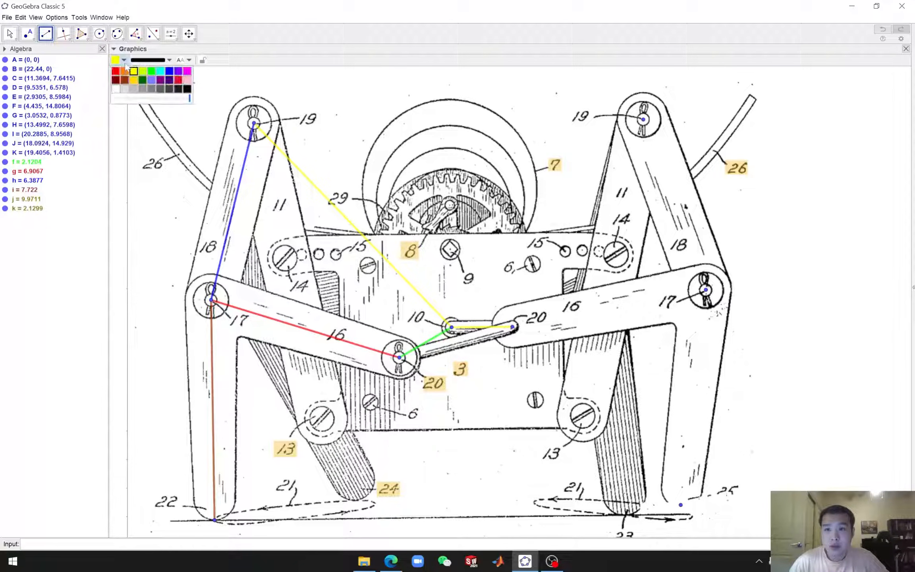
left_click(151, 71)
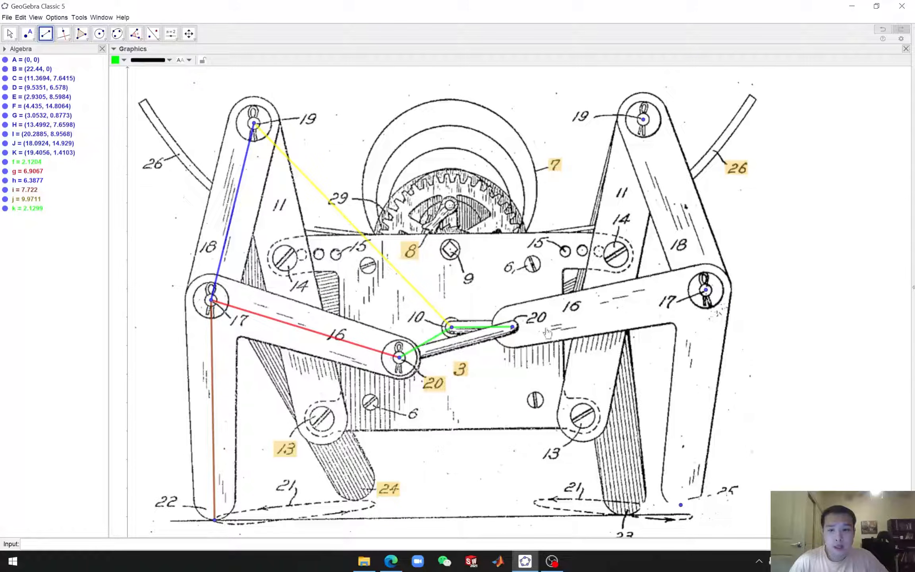
Draw a segment from the right pin 20 point to the right pin 17 point and color it red
left_click(512, 327)
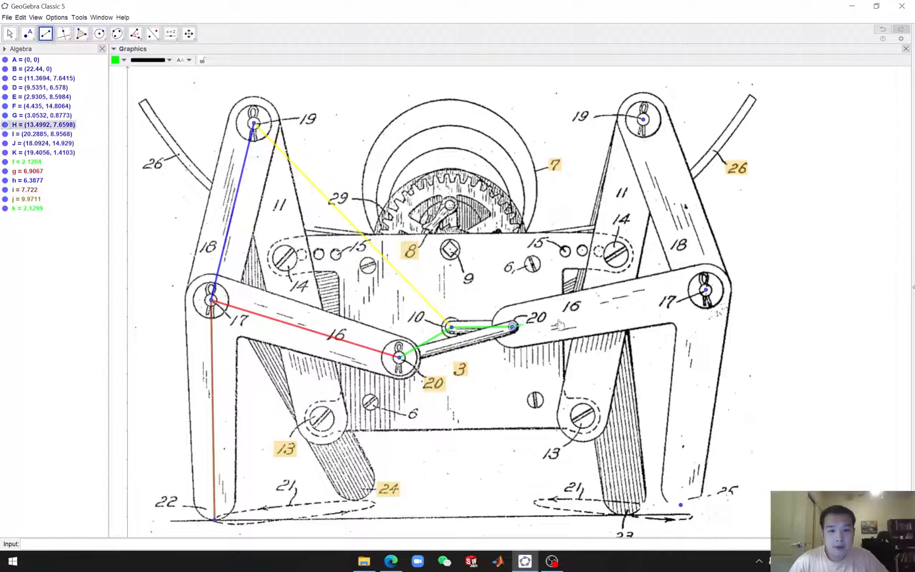
left_click(705, 290)
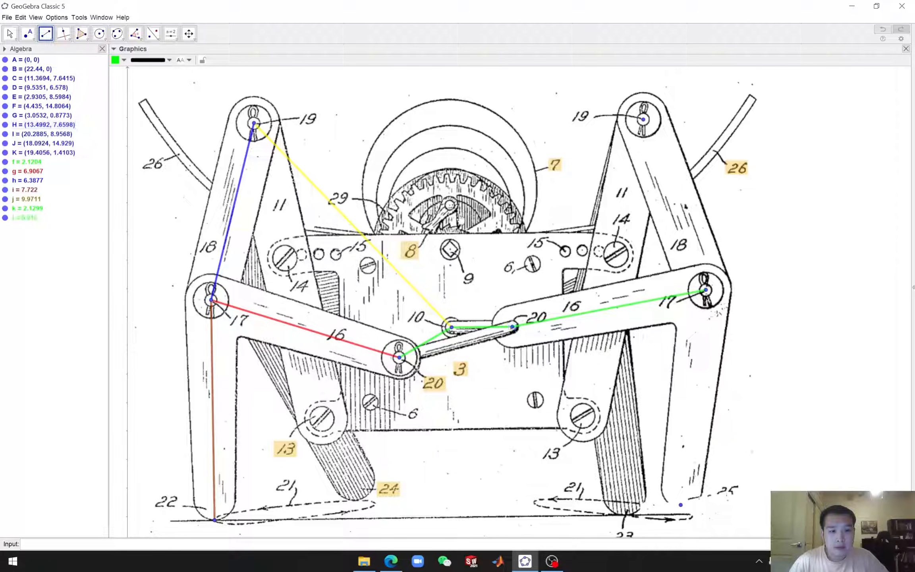
left_click(123, 60)
left_click(116, 72)
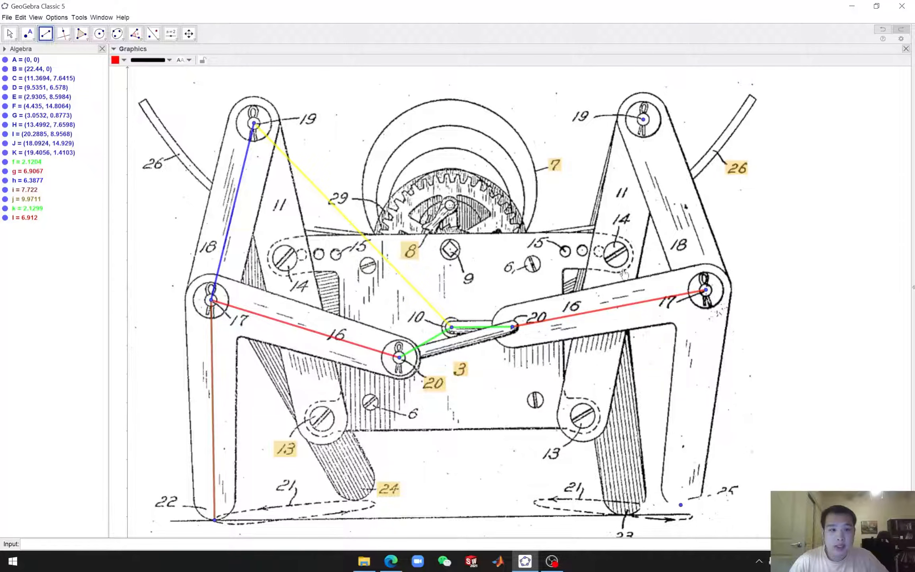
Draw a segment from the right pin 17 point to the right pin 19 point and color it blue
left_click(705, 290)
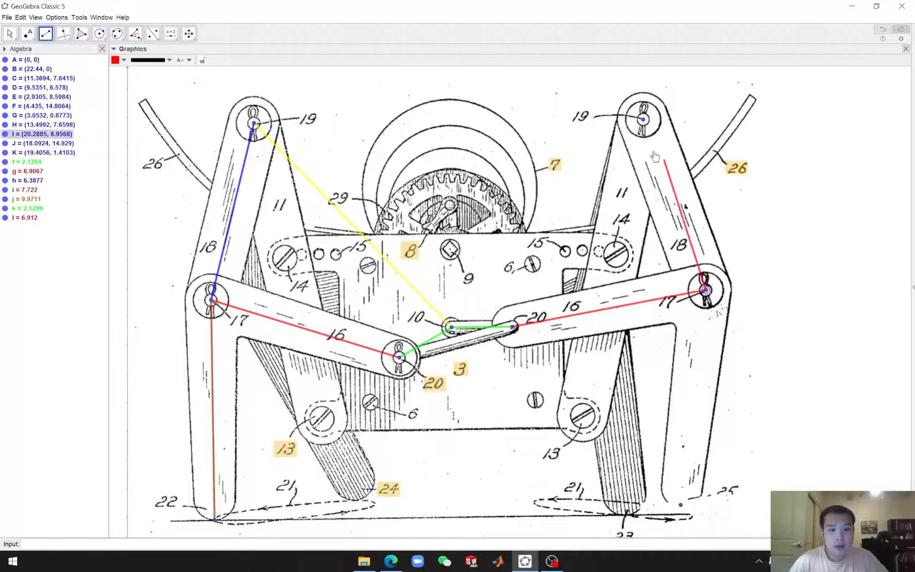
left_click(643, 119)
left_click(124, 60)
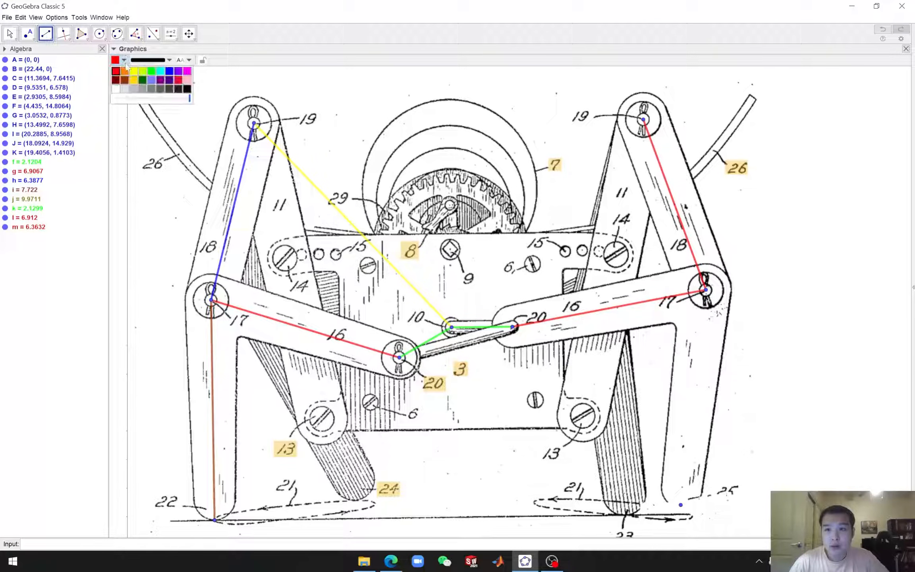
left_click(175, 74)
Draw a segment from the right pin 17 point down to the right foot point near label 25 and color it brown
left_click(706, 292)
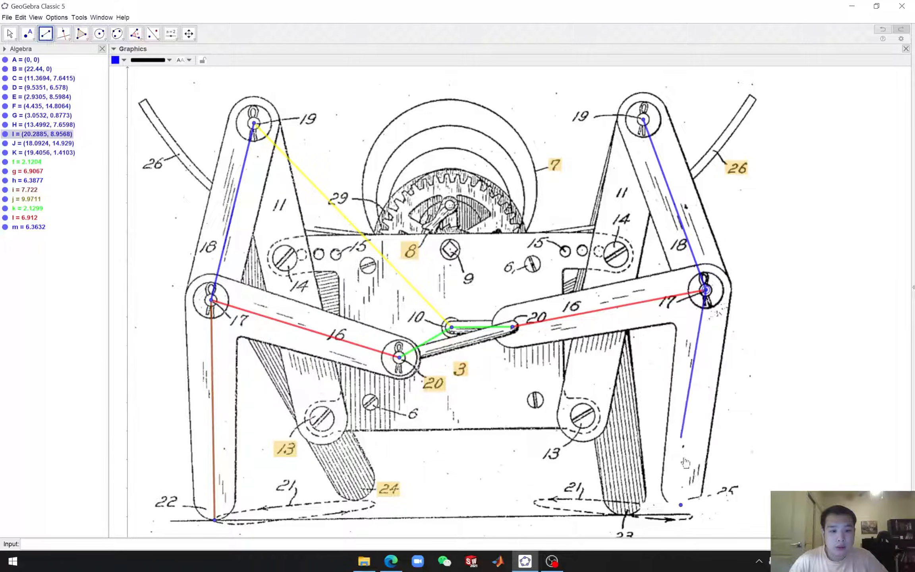
left_click(681, 505)
left_click(124, 60)
left_click(126, 79)
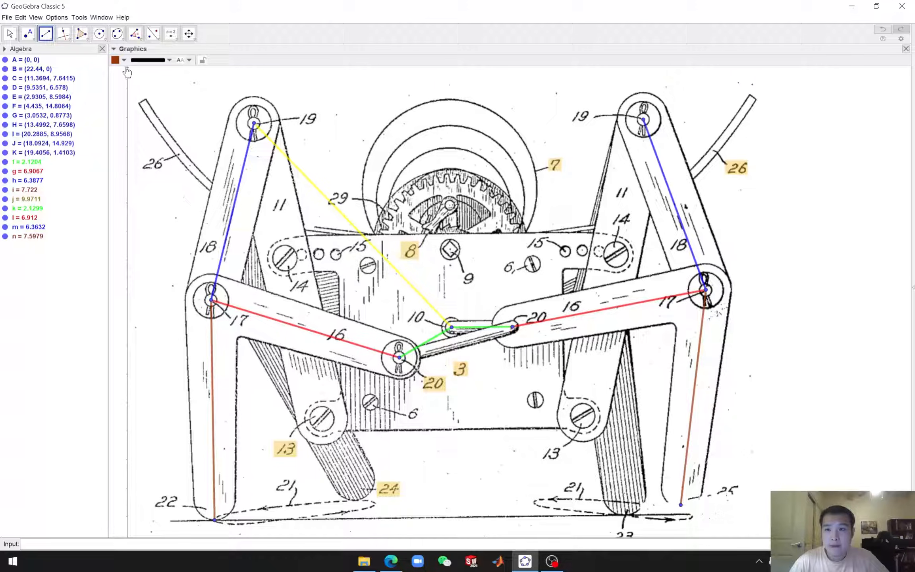
Draw a segment from the pin 10 point to the right pin 19 point and color it yellow
left_click(451, 326)
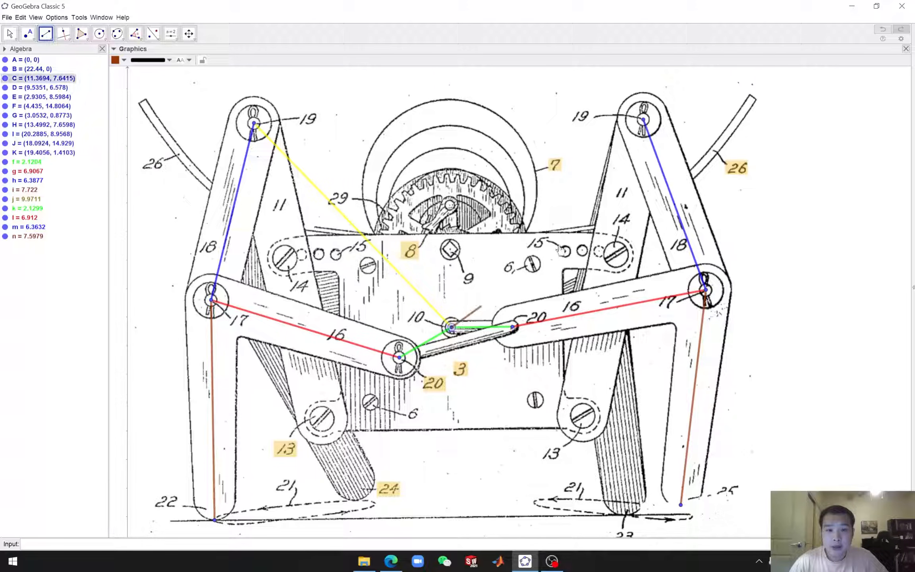
left_click(643, 119)
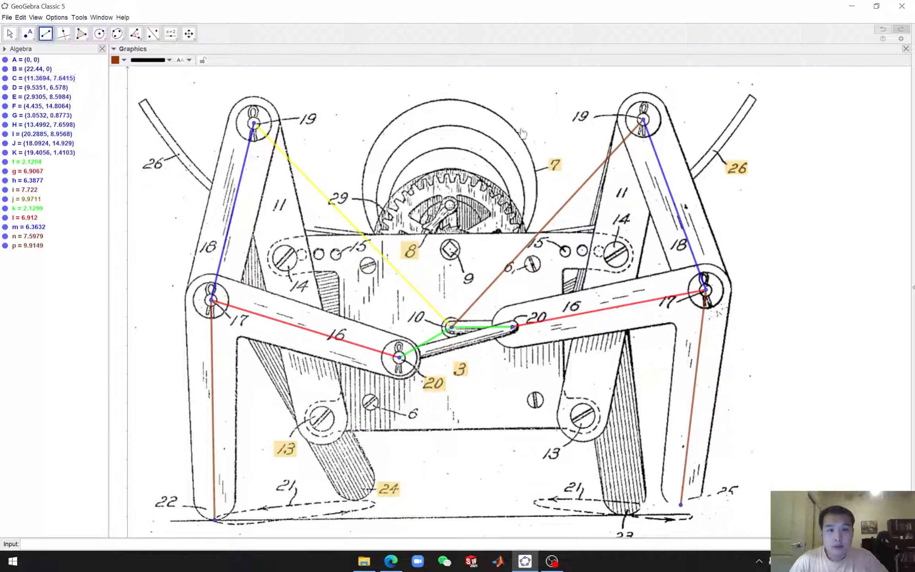
left_click(125, 60)
left_click(133, 71)
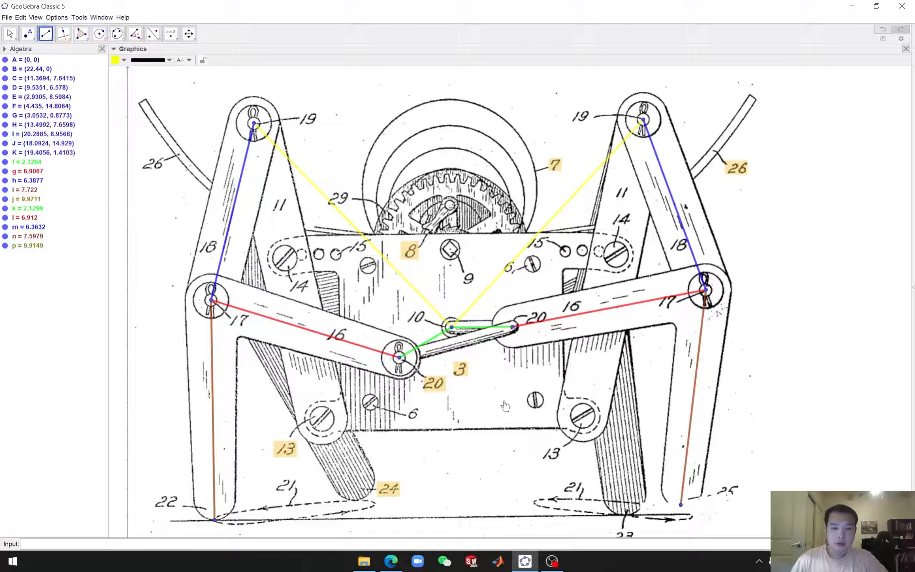
Add the text "Static Model" above the patent drawing
scroll(454, 327, "down", 3)
scroll(459, 337, "down", 2)
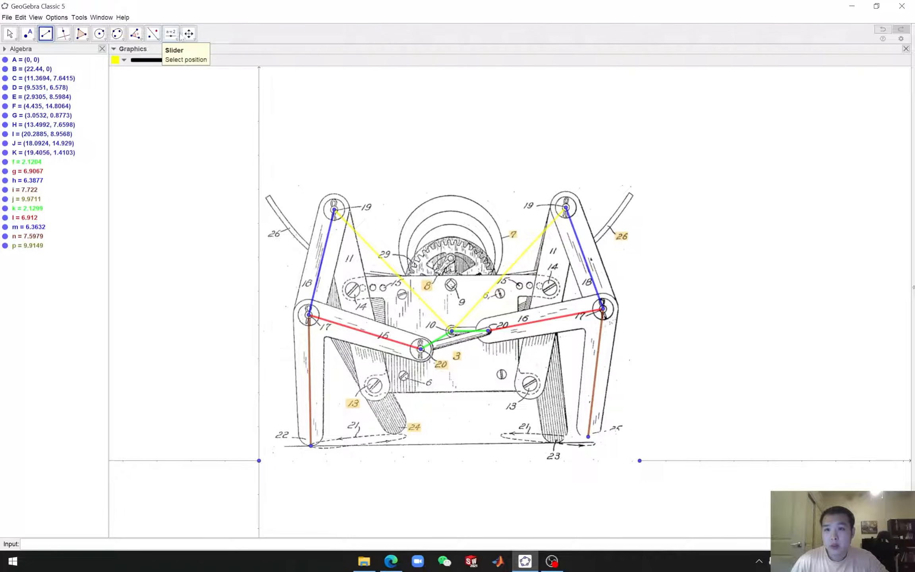
left_click(177, 39)
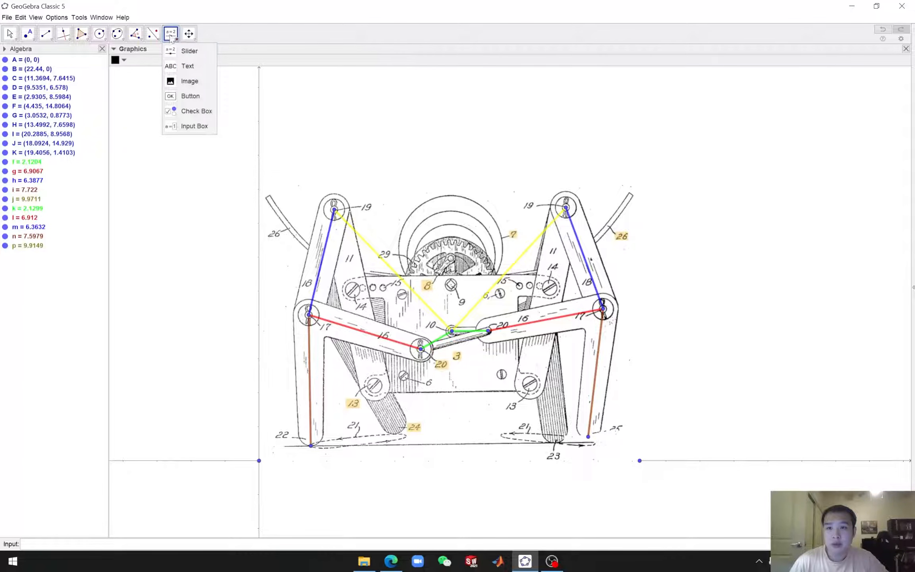
left_click(188, 66)
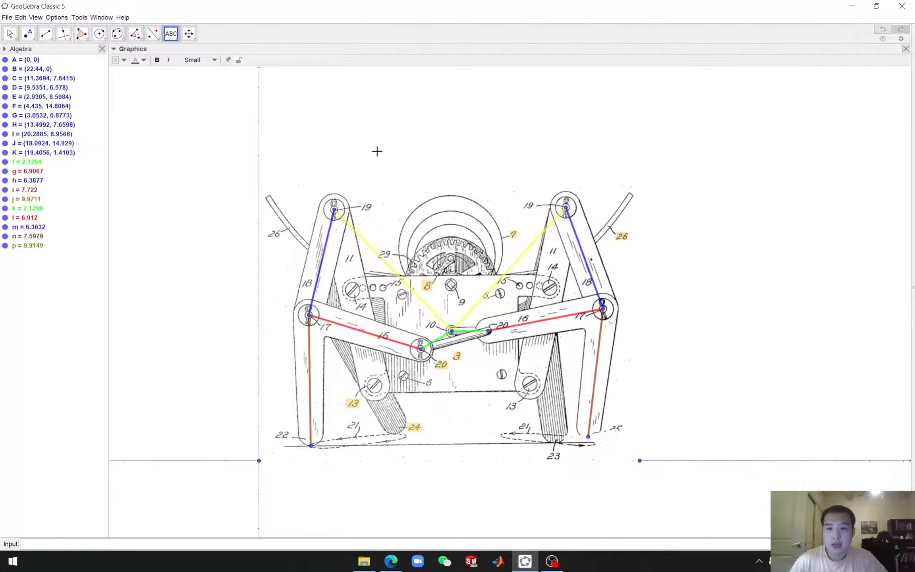
left_click(358, 157)
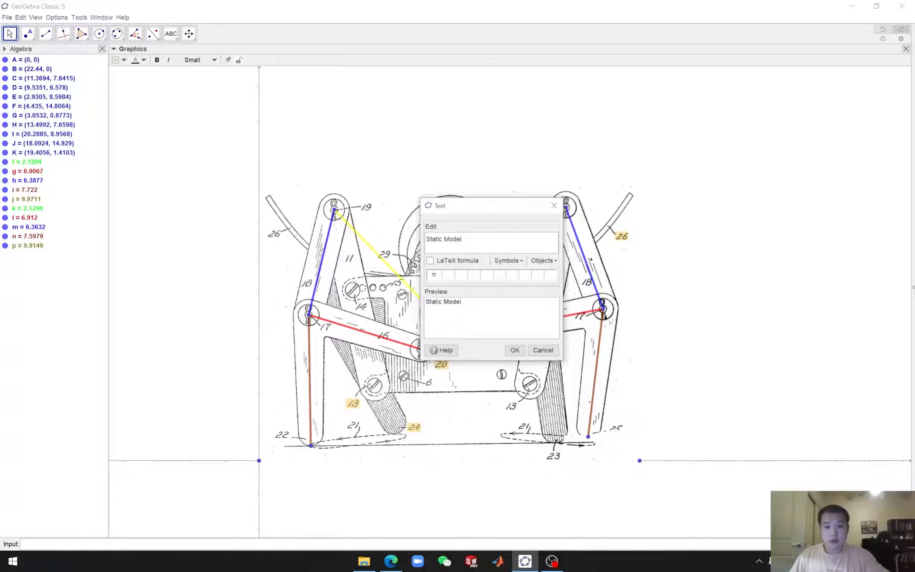
left_click(521, 353)
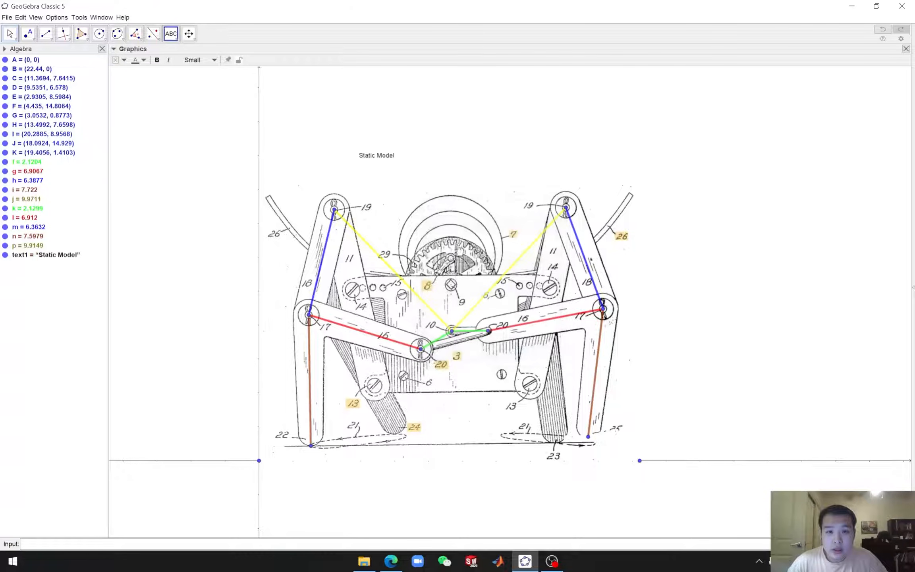
Center the "Static Model" title above the drawing and set its font size to Large
left_click_drag(381, 159, 446, 173)
right_click(447, 173)
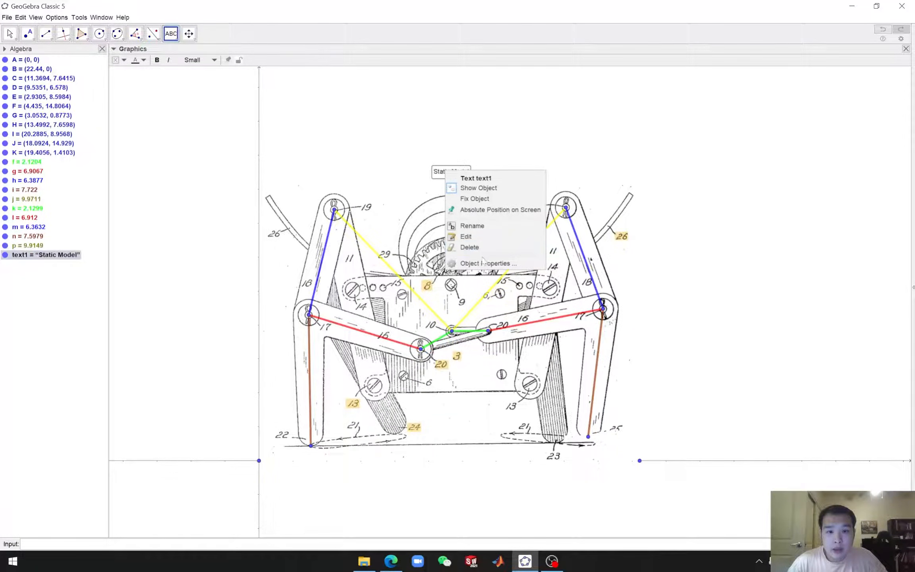
left_click(488, 263)
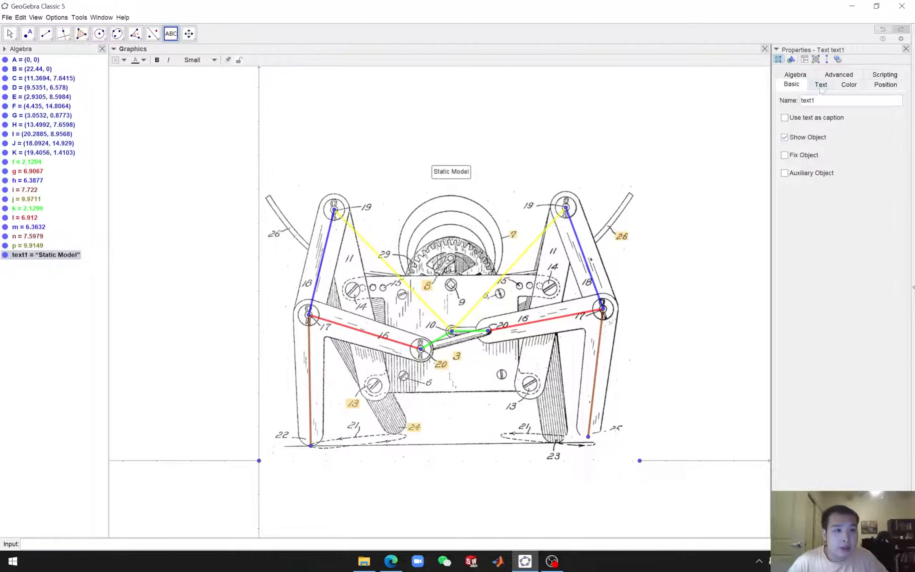
left_click(820, 85)
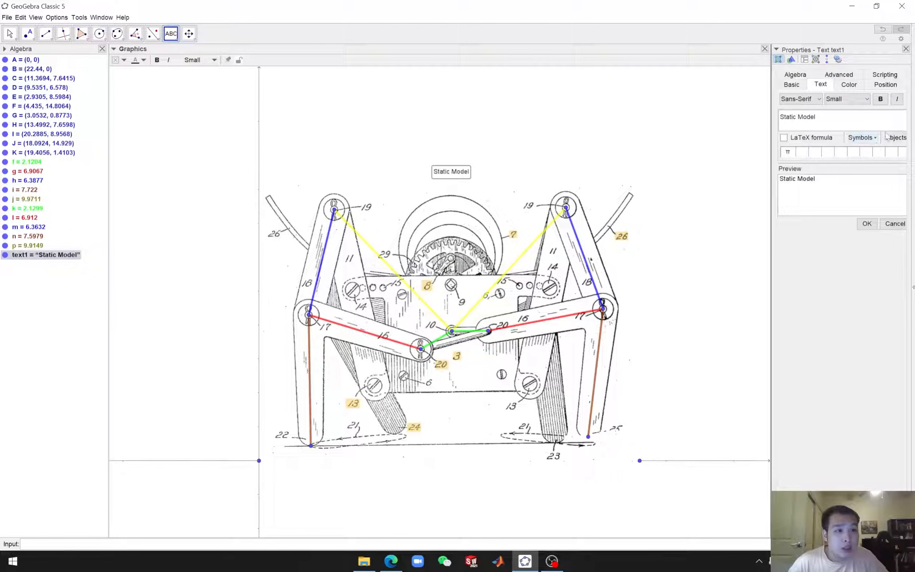
left_click(852, 100)
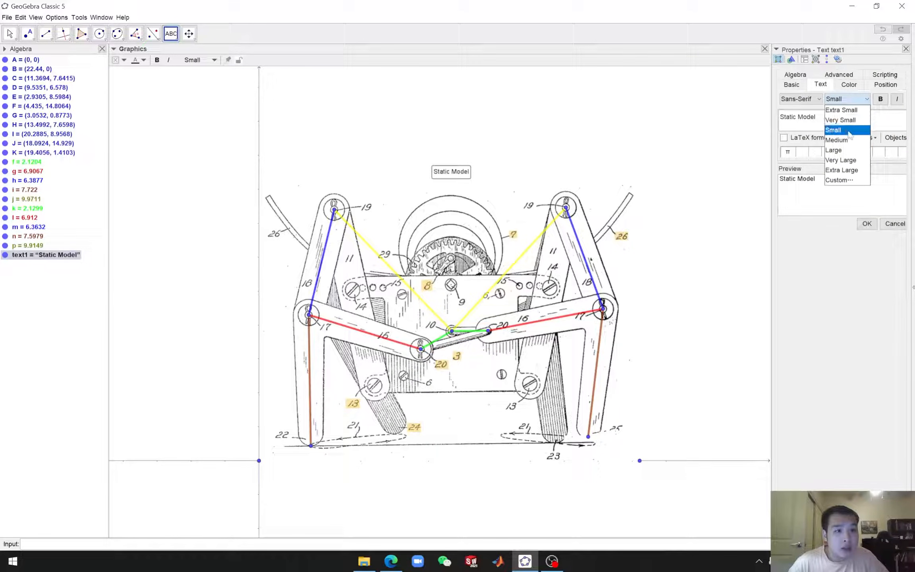
left_click(848, 150)
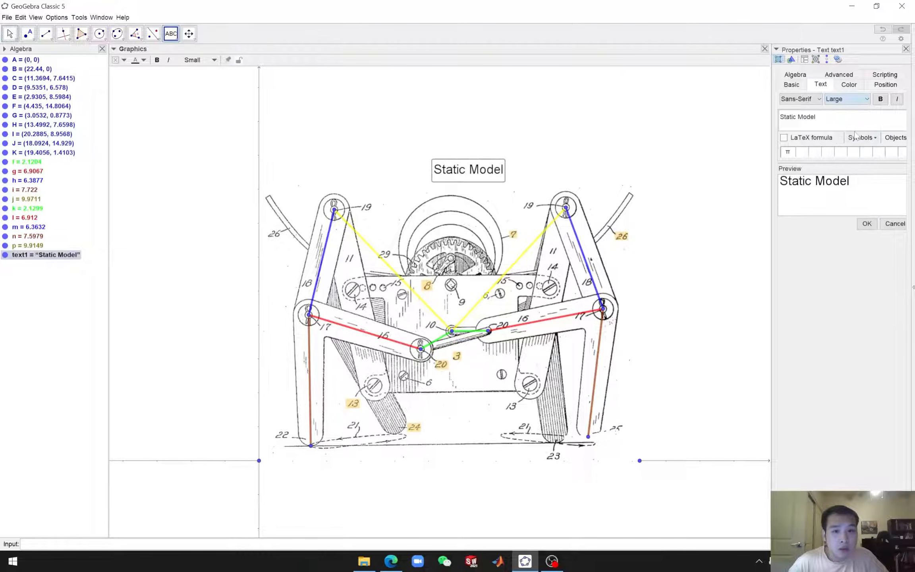
left_click(906, 49)
mouse_move(477, 173)
left_mouse_down()
mouse_move(451, 169)
mouse_move(465, 167)
left_mouse_up()
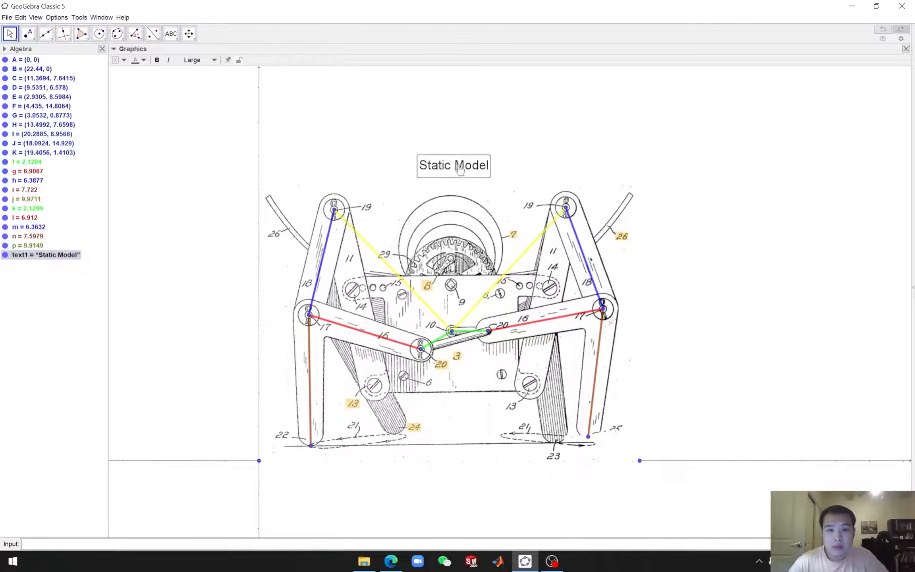
Create a triangle polygon through the left pin 17, left foot 22 and left pin 20 points
left_click(742, 327)
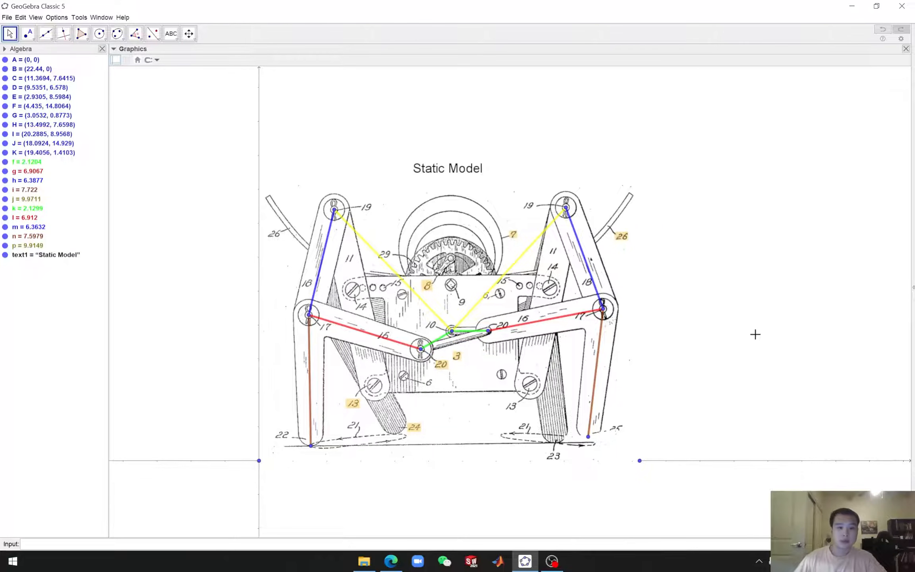
left_click_drag(761, 343, 647, 362)
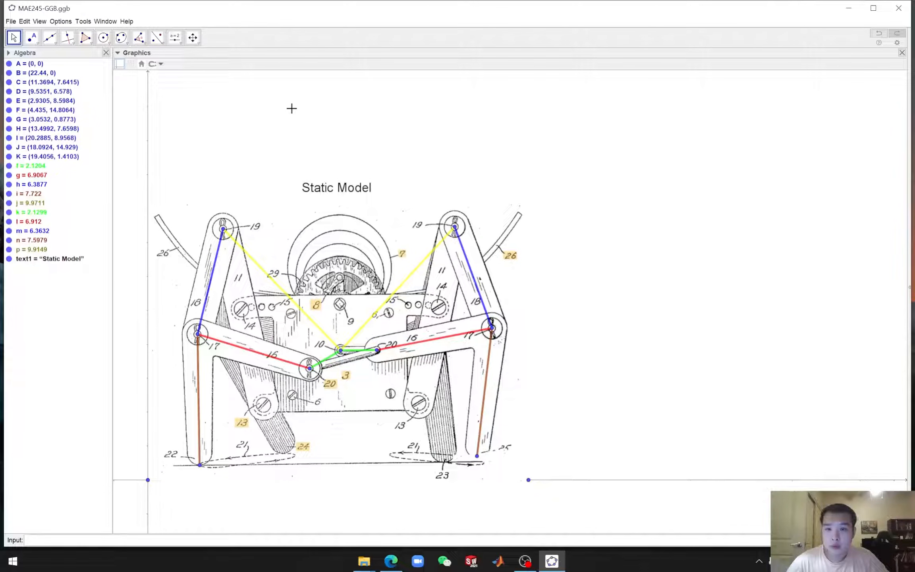
left_click(85, 38)
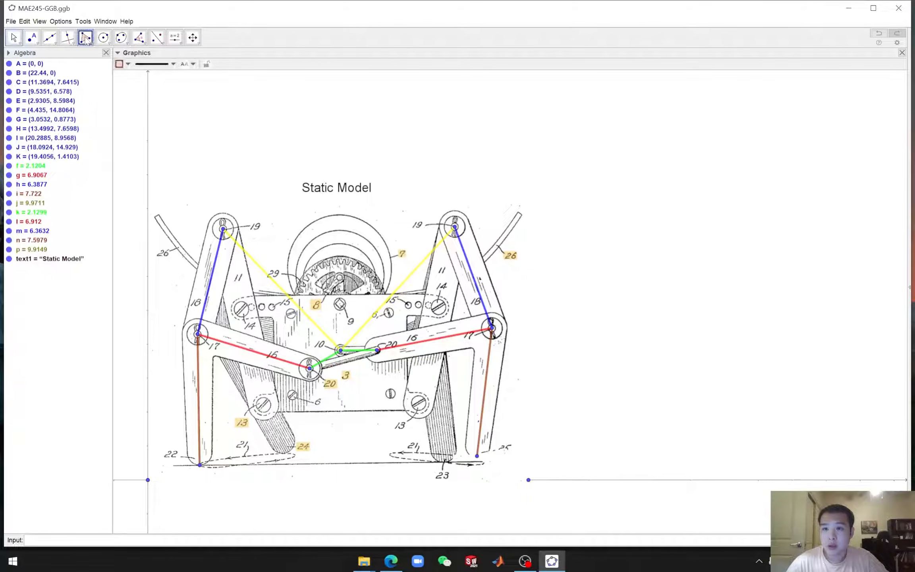
left_click(86, 38)
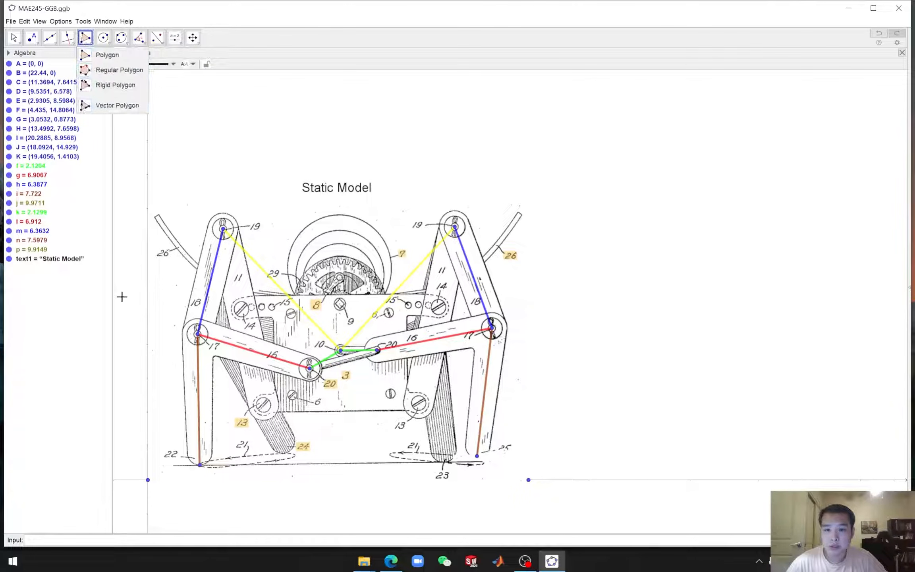
left_click(198, 334)
left_click(199, 334)
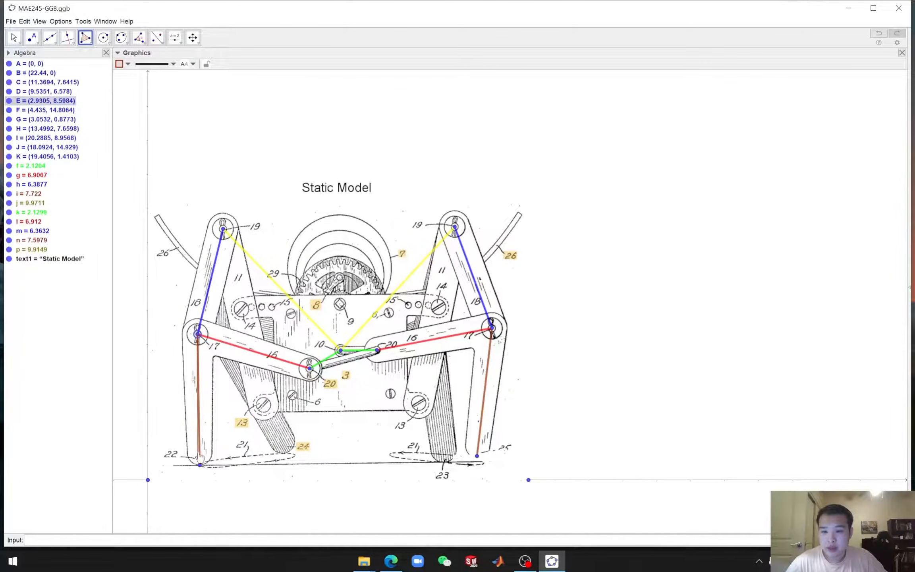
left_click(199, 464)
left_click(310, 369)
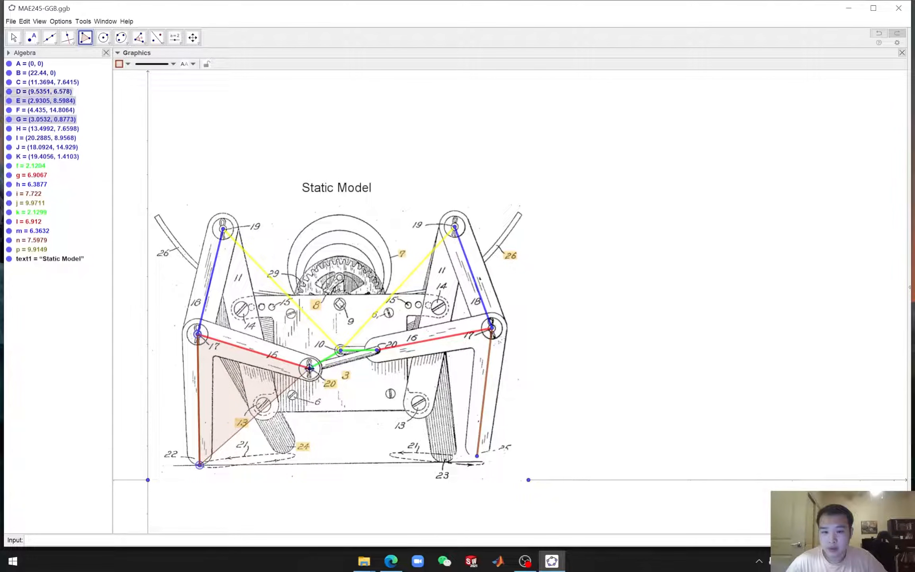
left_click(198, 335)
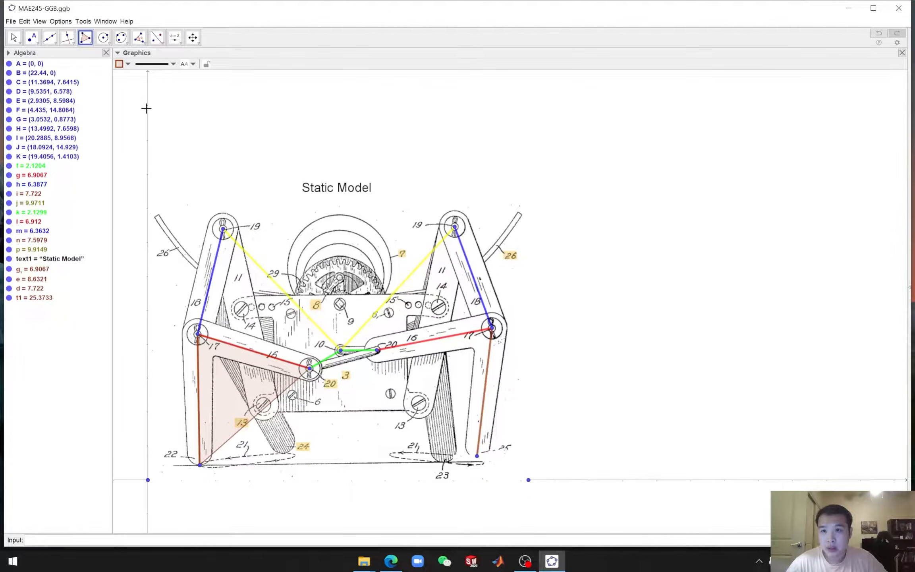
Increase the triangle's fill opacity and thicken its outline
left_click(126, 64)
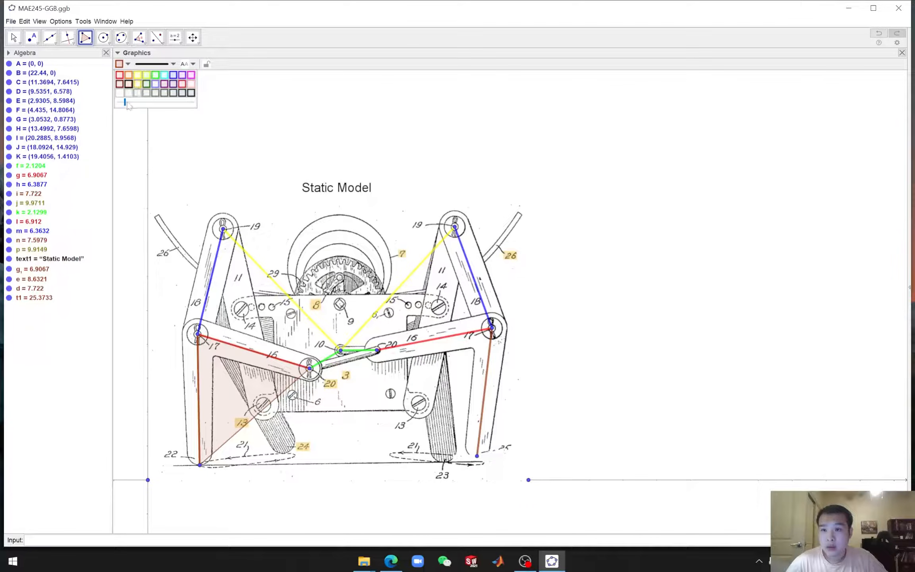
left_click_drag(129, 102, 133, 103)
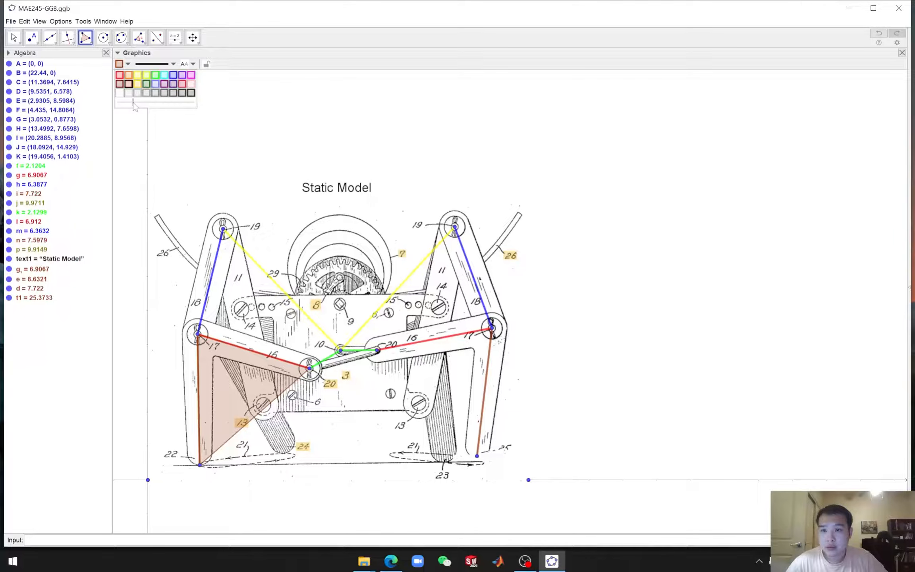
left_click(155, 64)
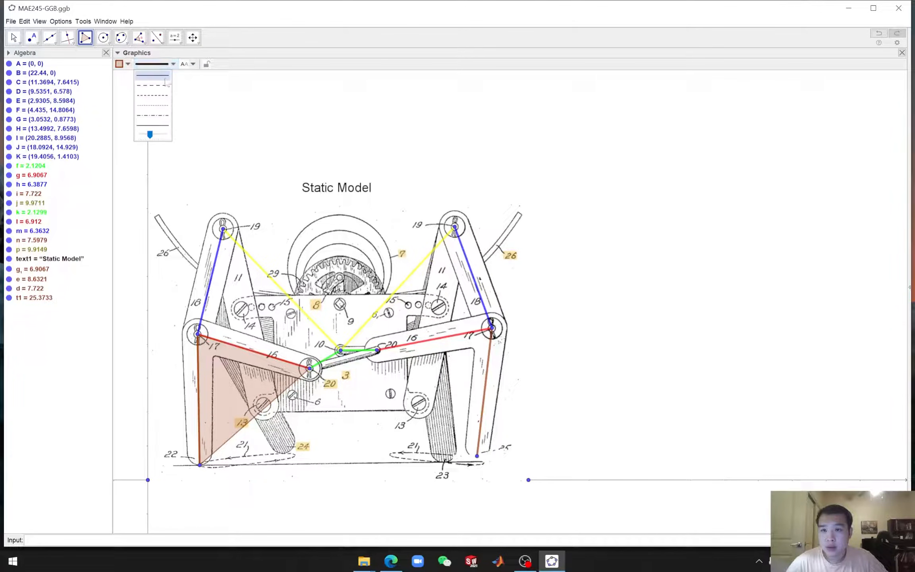
left_click_drag(153, 137, 159, 137)
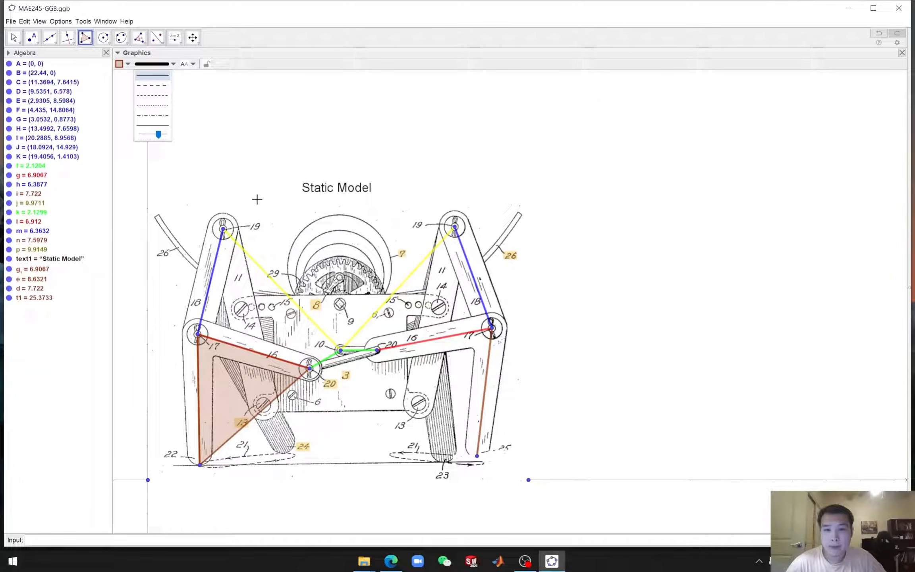
Create a matching triangle through the right pin 20, right pin 17 and right foot points
left_click(378, 351)
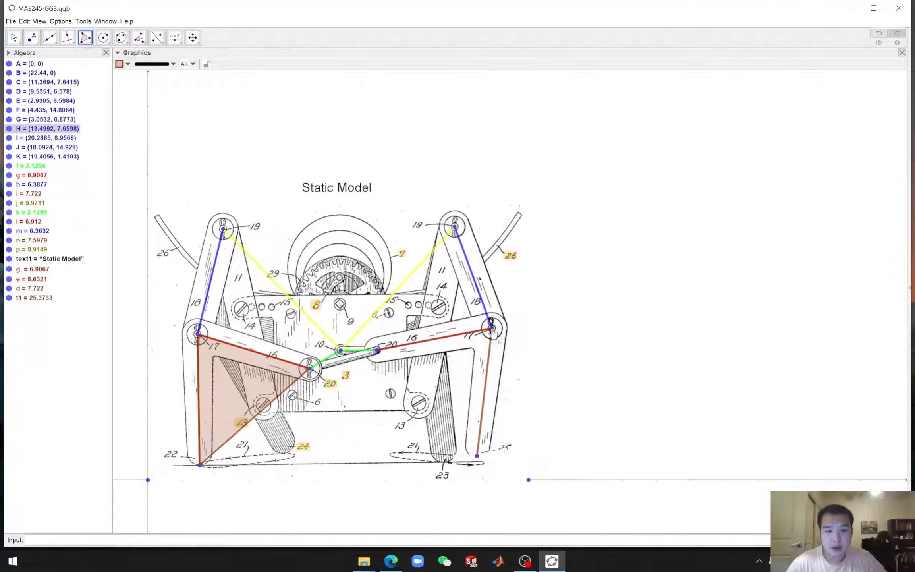
left_click(491, 328)
left_click(476, 456)
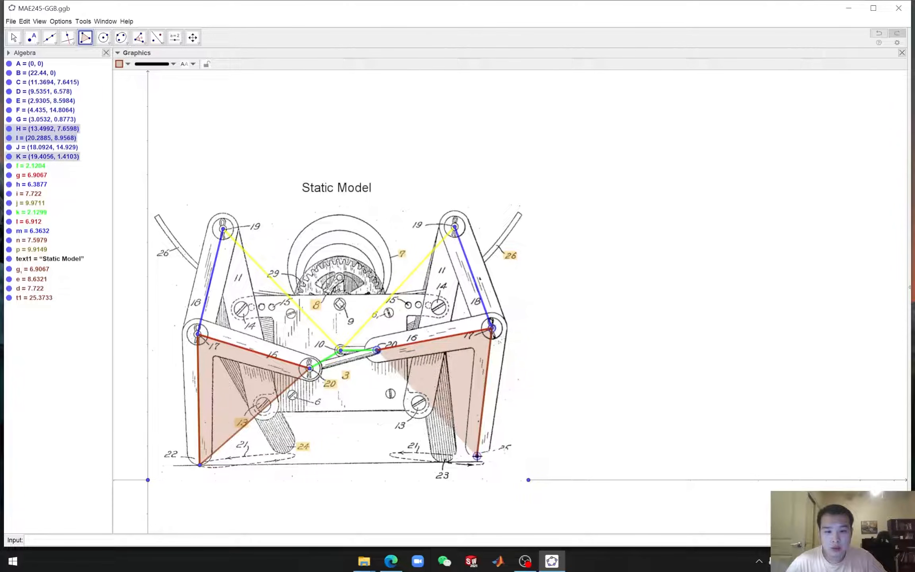
left_click(381, 356)
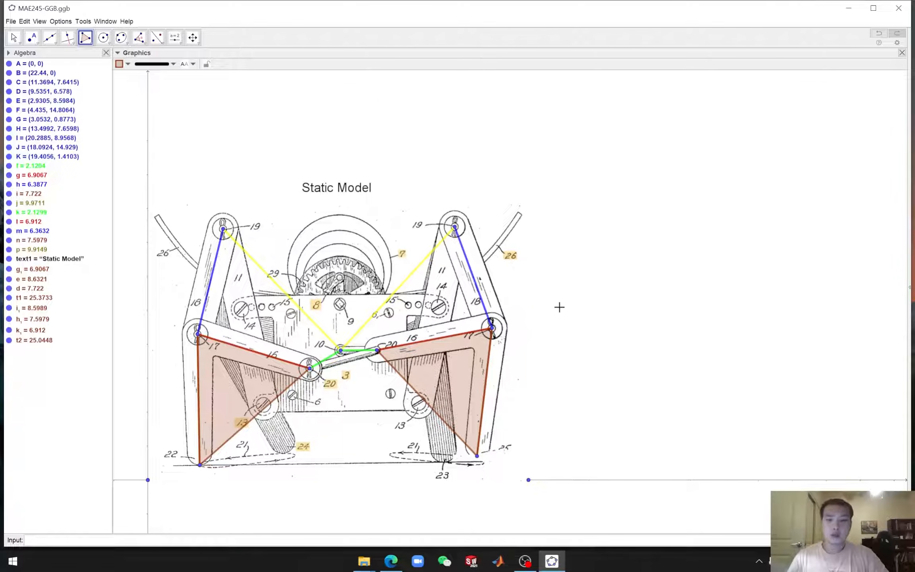
key("Escape")
Draw a line through the pin 10 point parallel to the x-axis
left_click_drag(719, 332, 625, 320)
scroll(572, 353, "down", 3)
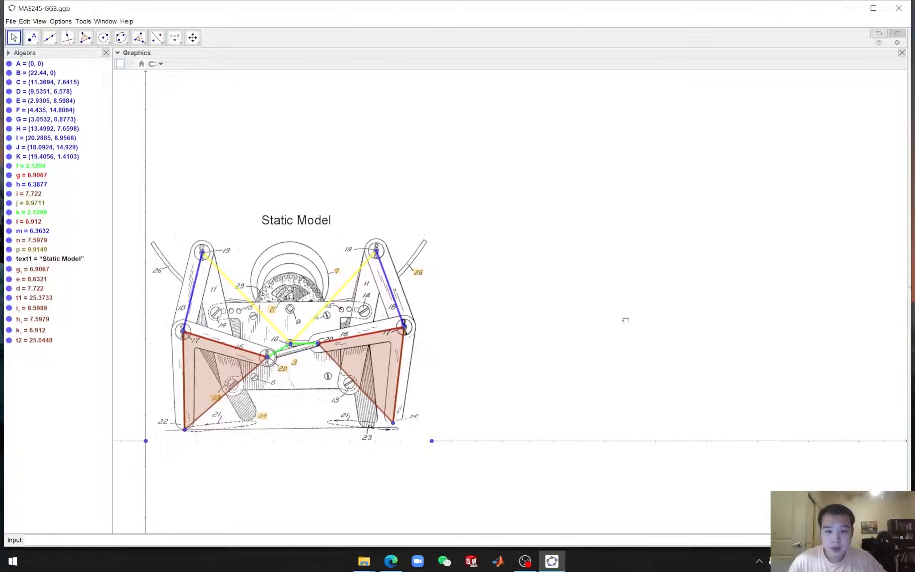
left_click(52, 40)
left_click(54, 45)
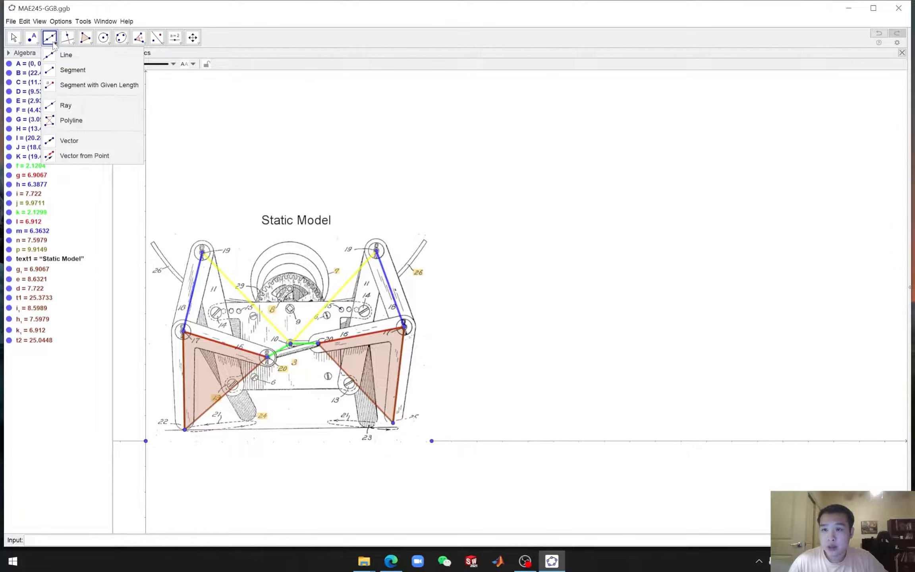
left_click(73, 41)
left_click(72, 41)
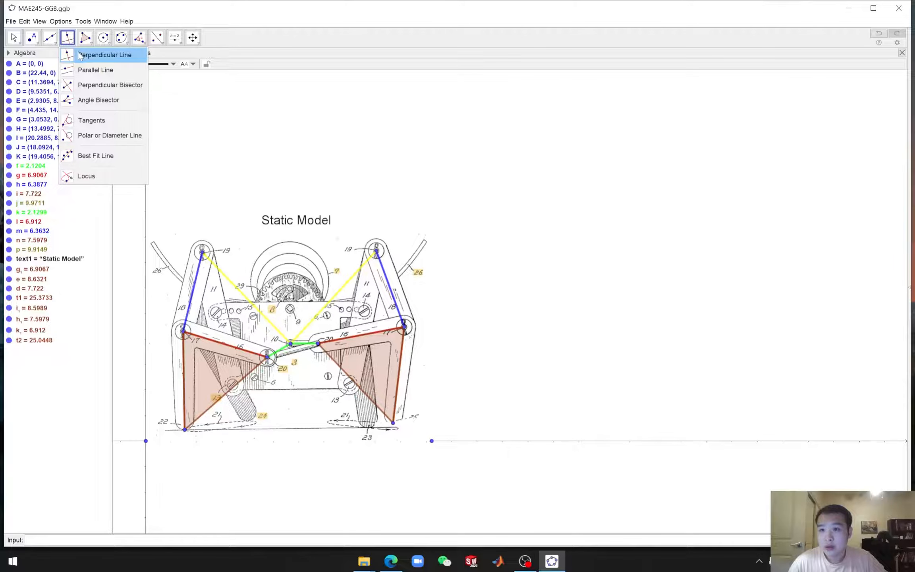
left_click(92, 70)
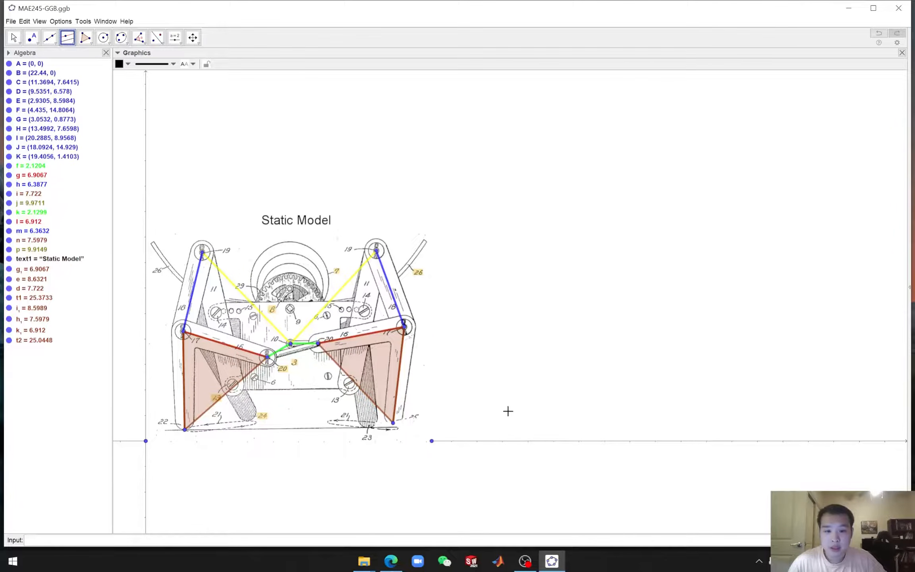
left_click(525, 441)
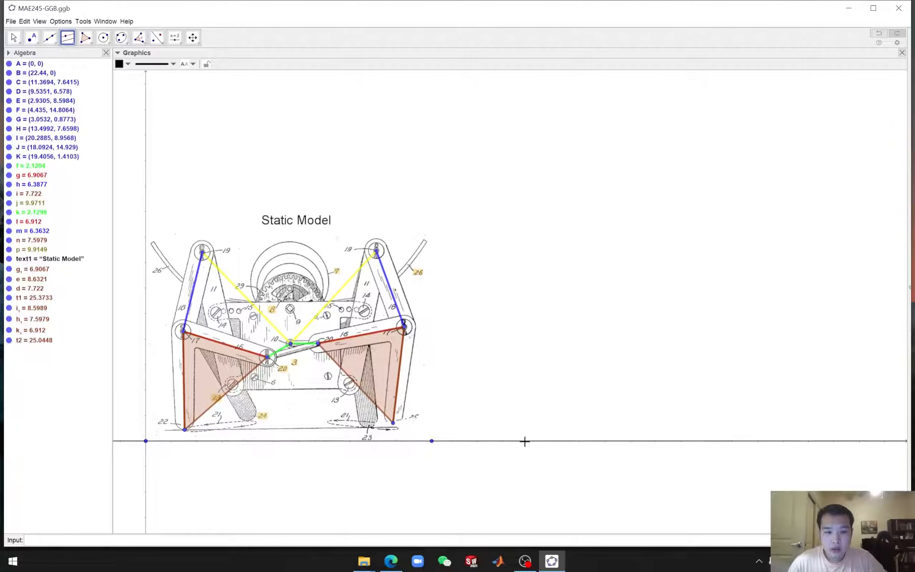
left_click(291, 345)
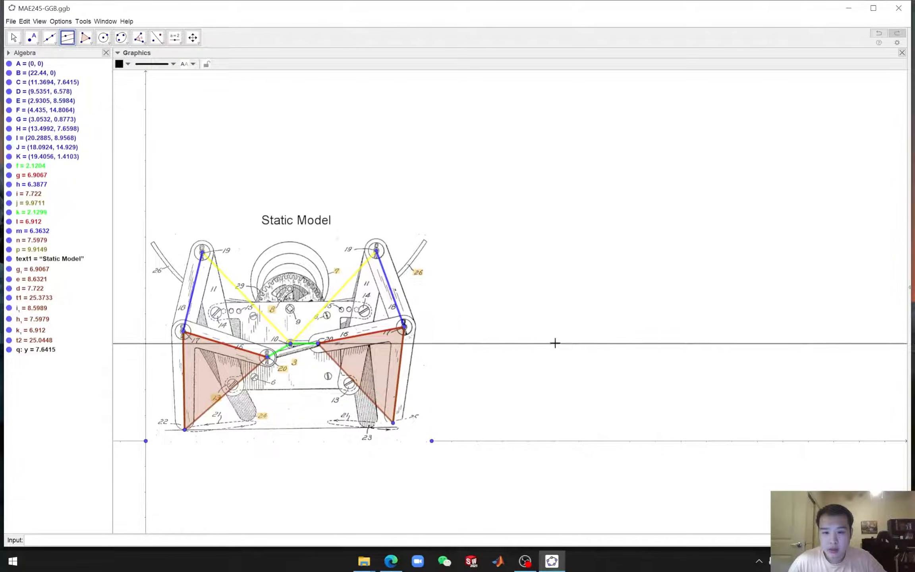
Place a point on the horizontal line to the right of the drawing
left_click(31, 37)
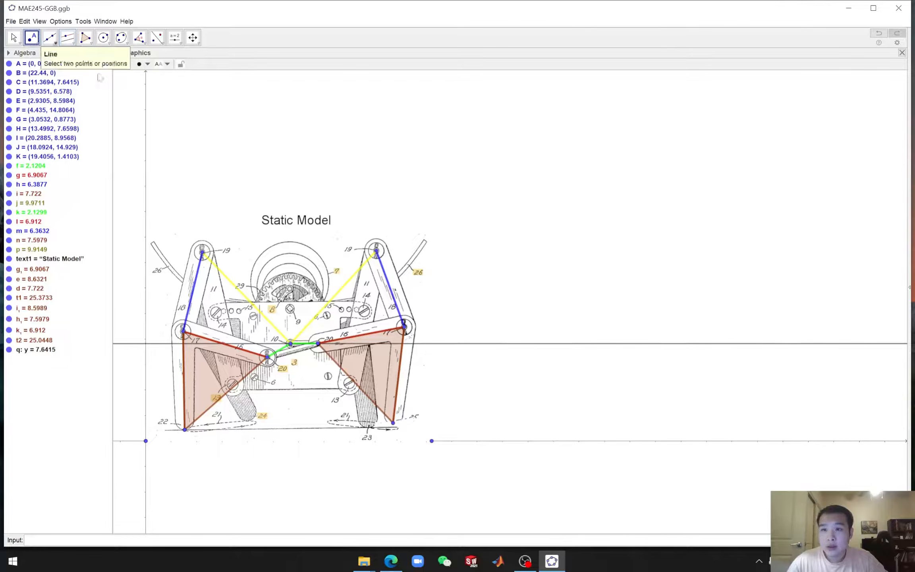
left_click(643, 344)
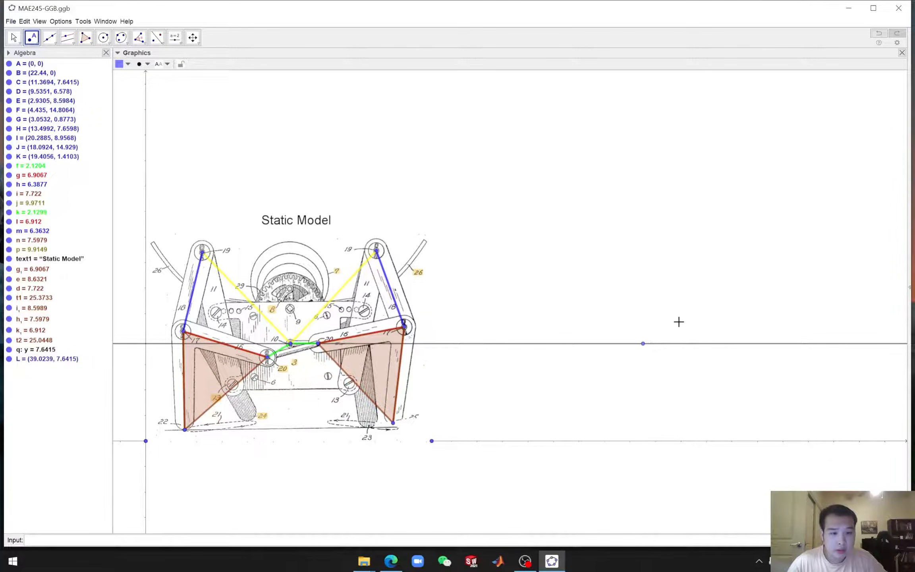
Move the point on the horizontal line further right and place a second point on the line to its right
left_click_drag(643, 344, 690, 344)
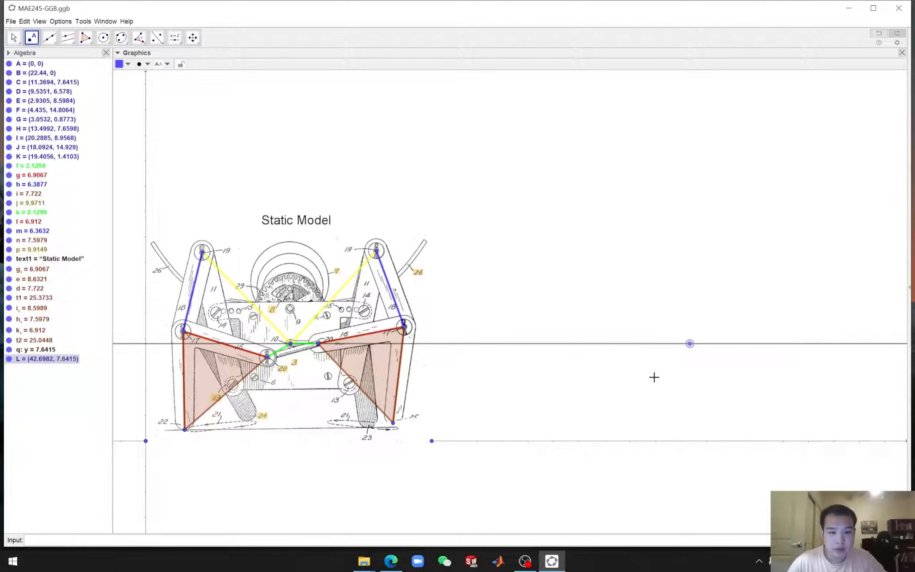
left_click_drag(657, 376, 631, 369)
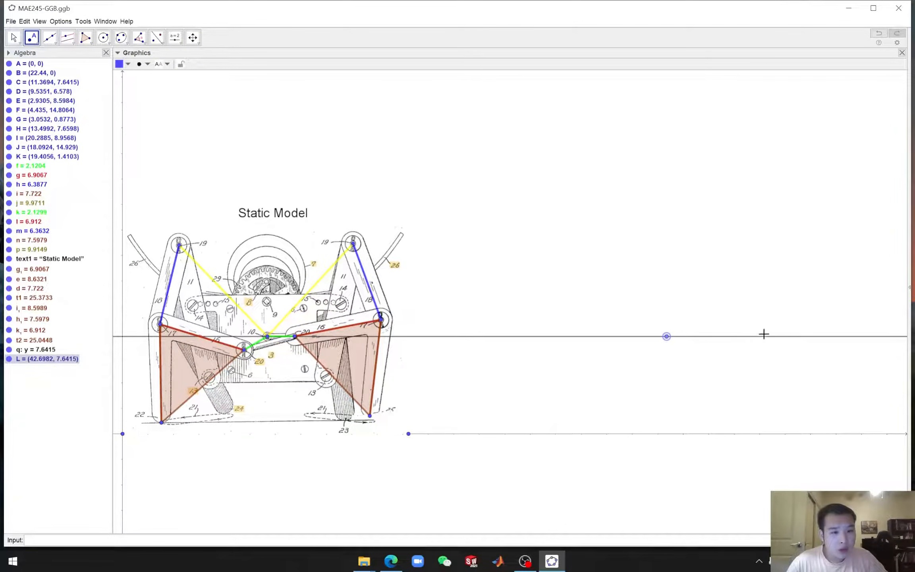
left_click(733, 336)
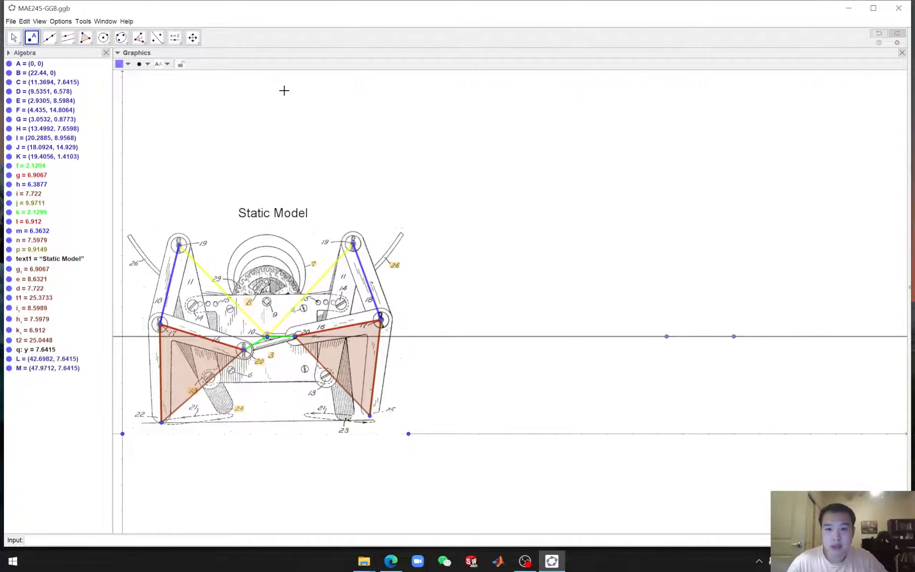
Create an angle slider named α near the upper right of the graphics view
left_click(178, 41)
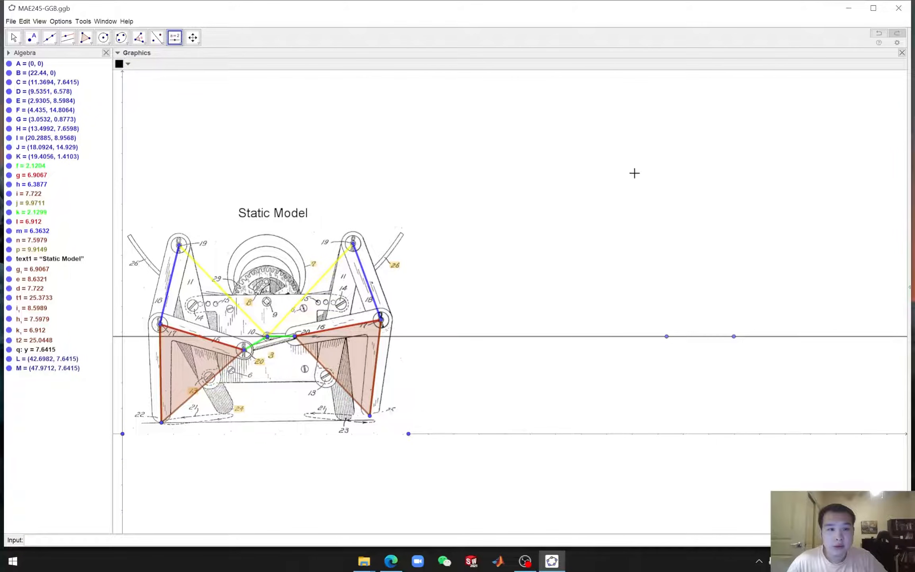
left_click(655, 113)
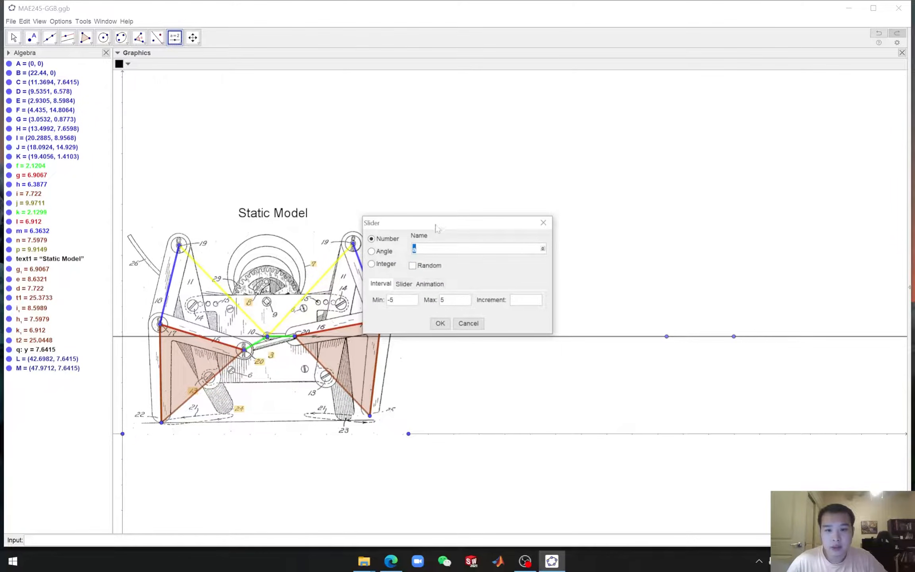
left_click(372, 252)
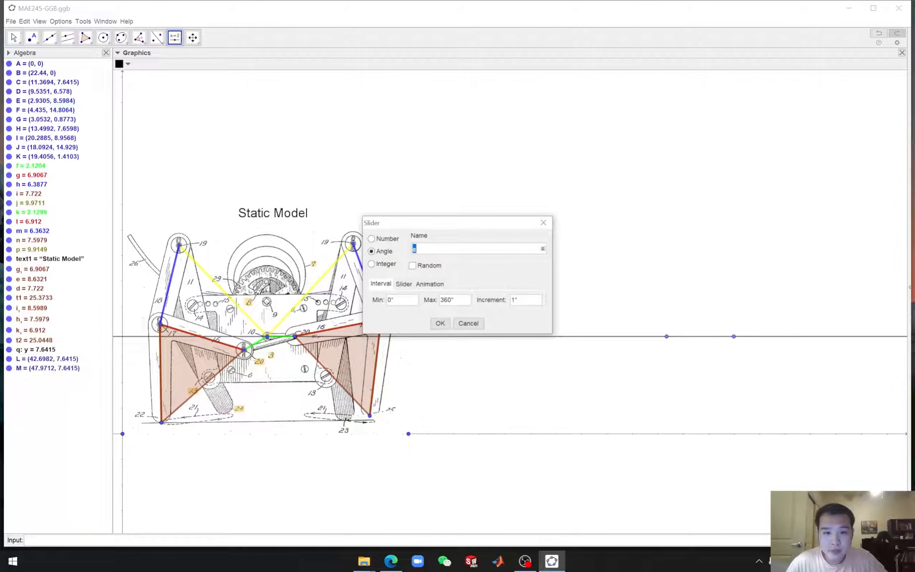
left_click(543, 248)
left_click(447, 190)
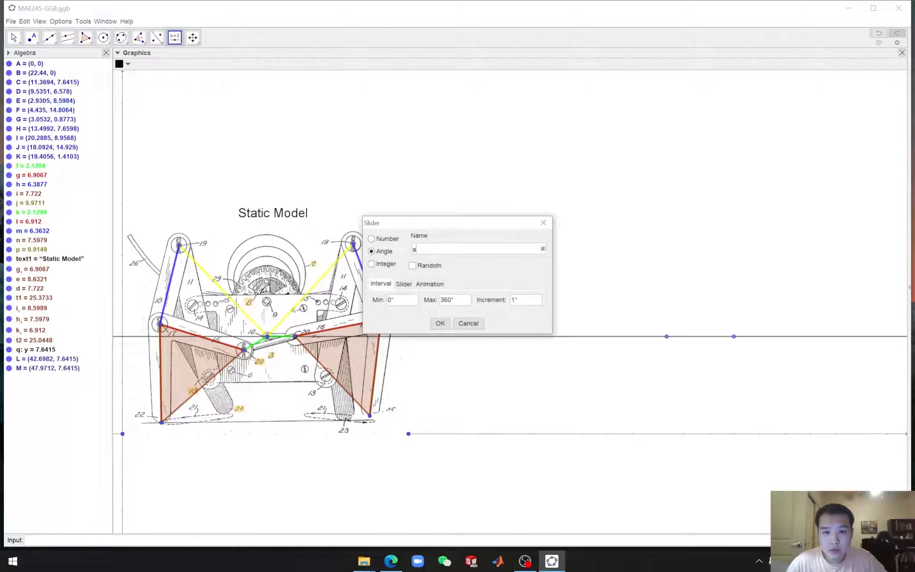
left_click(440, 323)
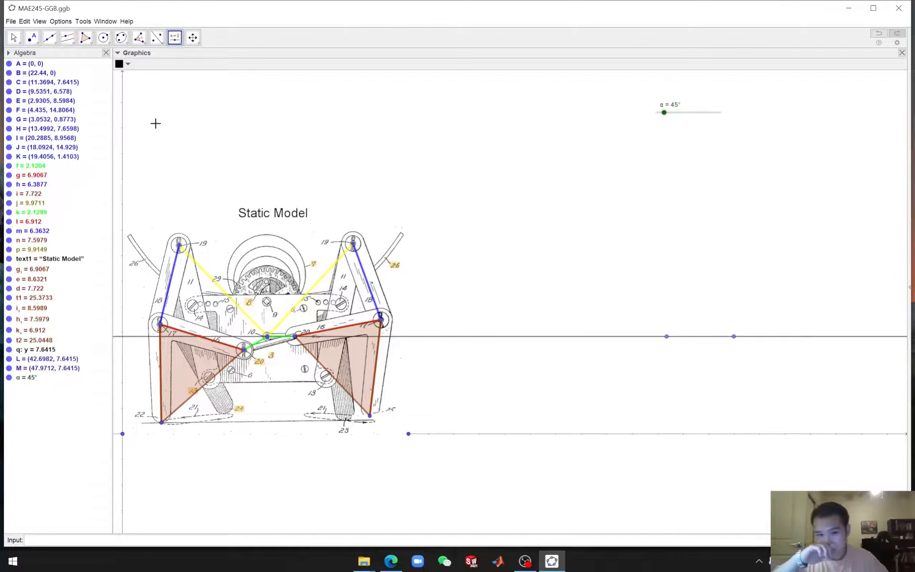
Create a counterclockwise angle of size α at the left line point from the right point, and set α to 64°
left_click(145, 43)
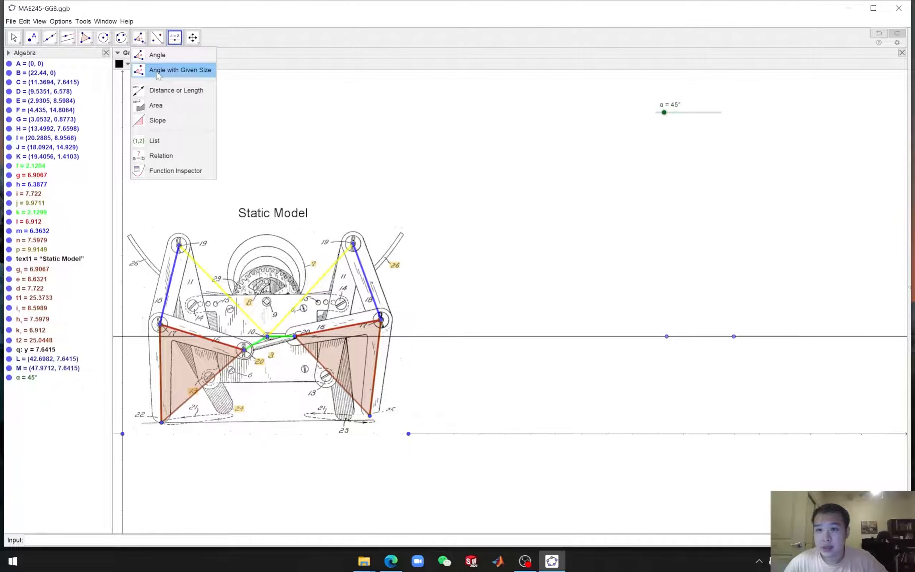
left_click(178, 71)
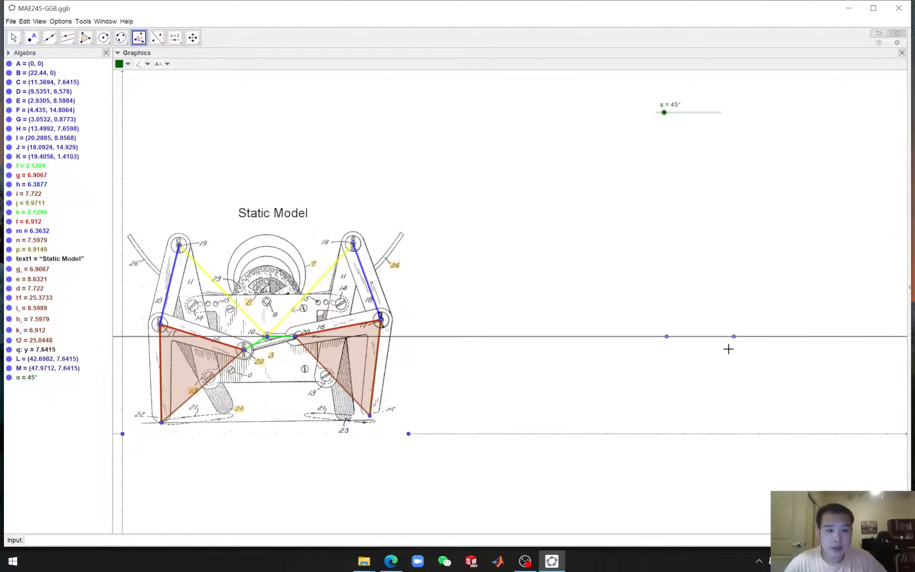
left_click(733, 337)
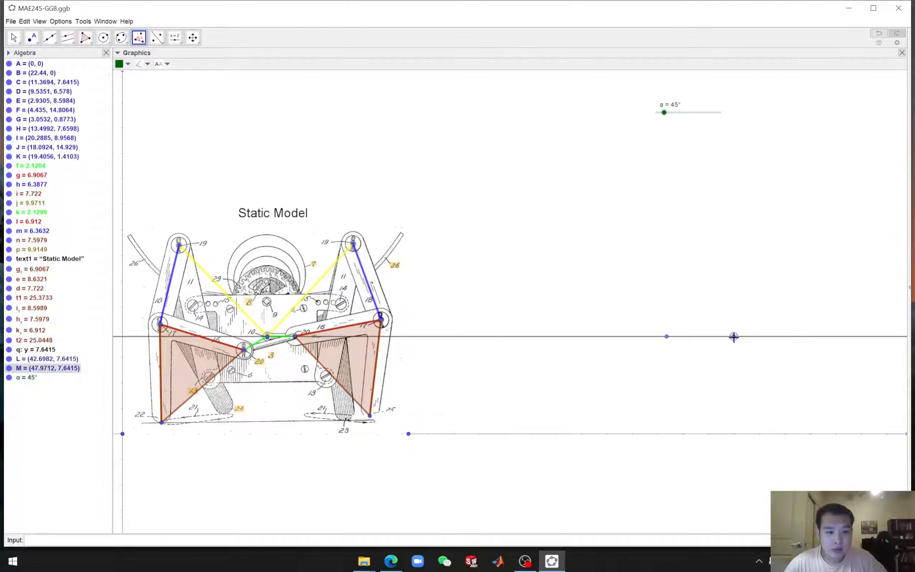
left_click(666, 336)
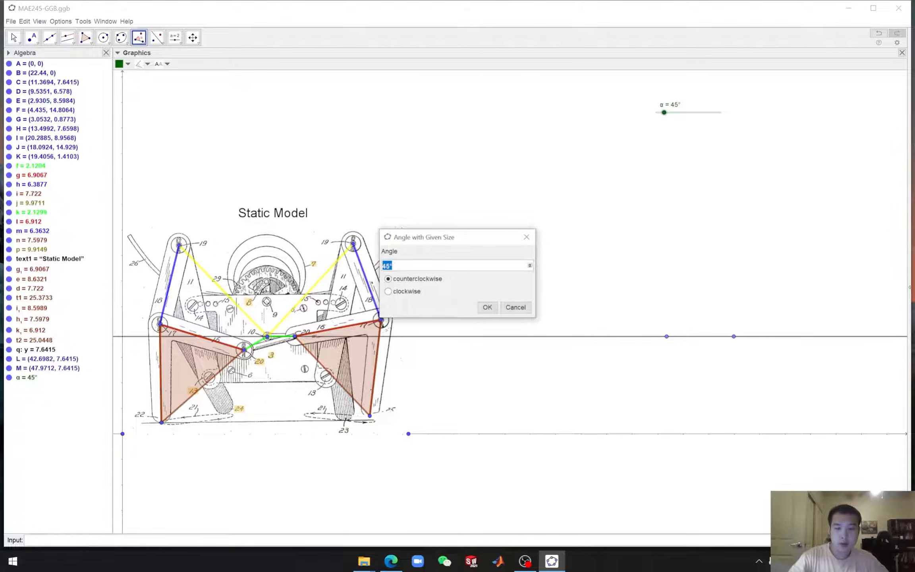
key("BackSpace")
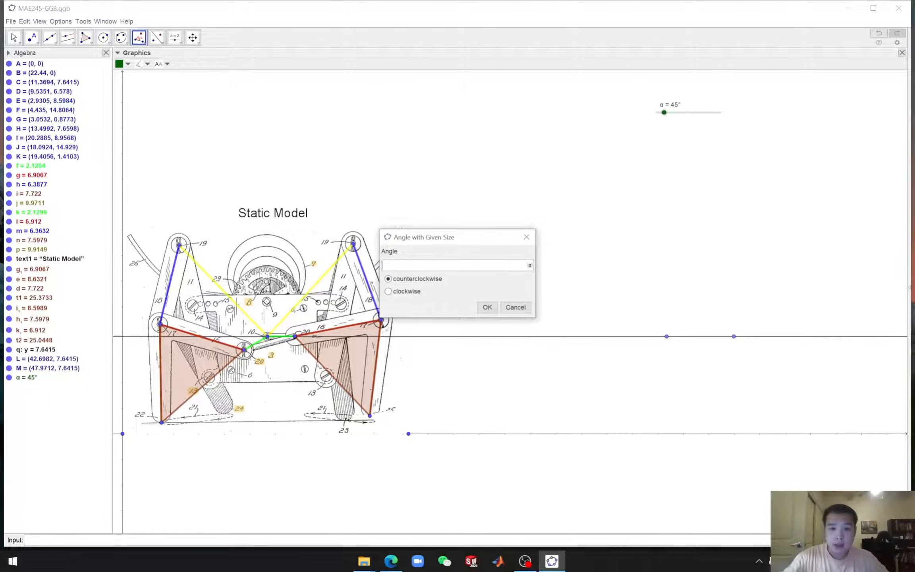
left_click(530, 266)
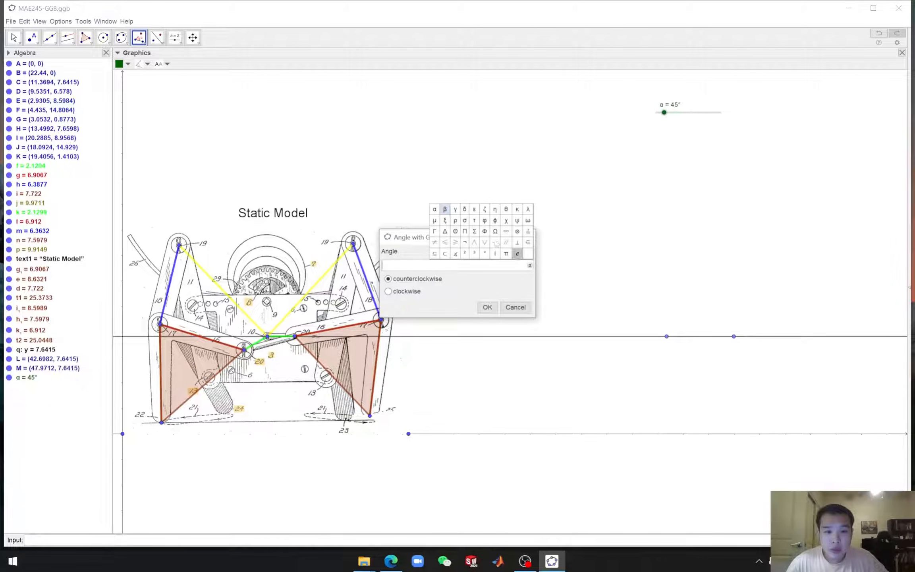
left_click(437, 208)
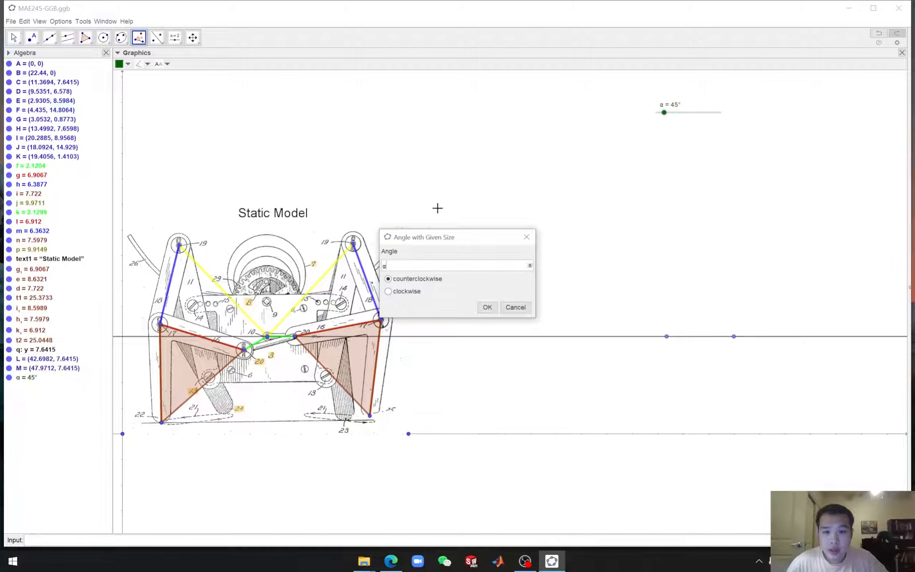
left_click(488, 308)
key("Escape")
mouse_move(663, 112)
left_mouse_down()
mouse_move(679, 112)
mouse_move(656, 119)
mouse_move(726, 117)
mouse_move(667, 116)
left_mouse_up()
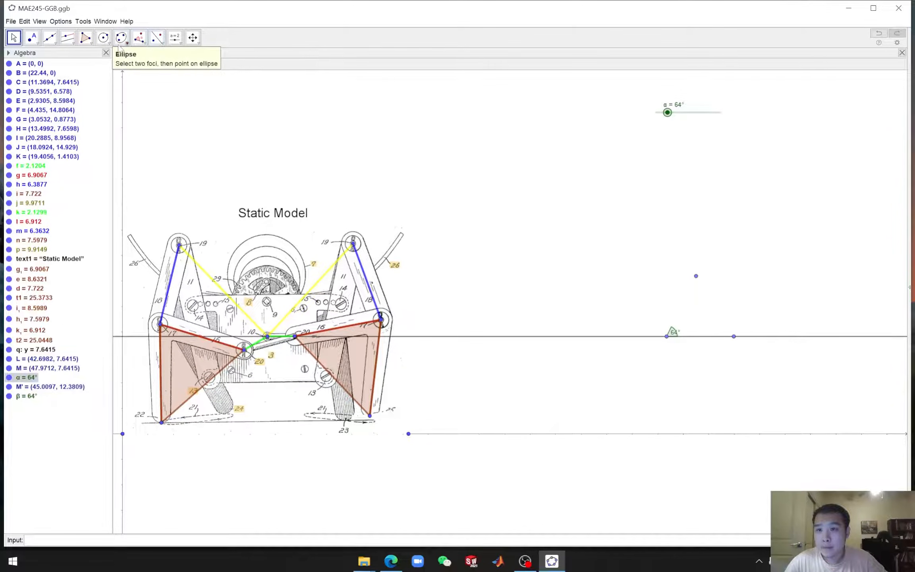
left_click(106, 45)
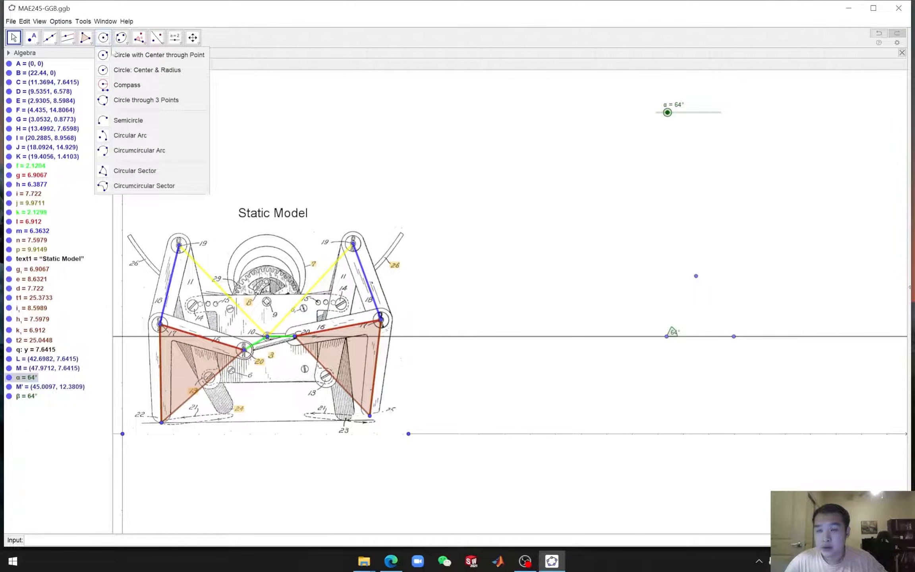
left_click(135, 86)
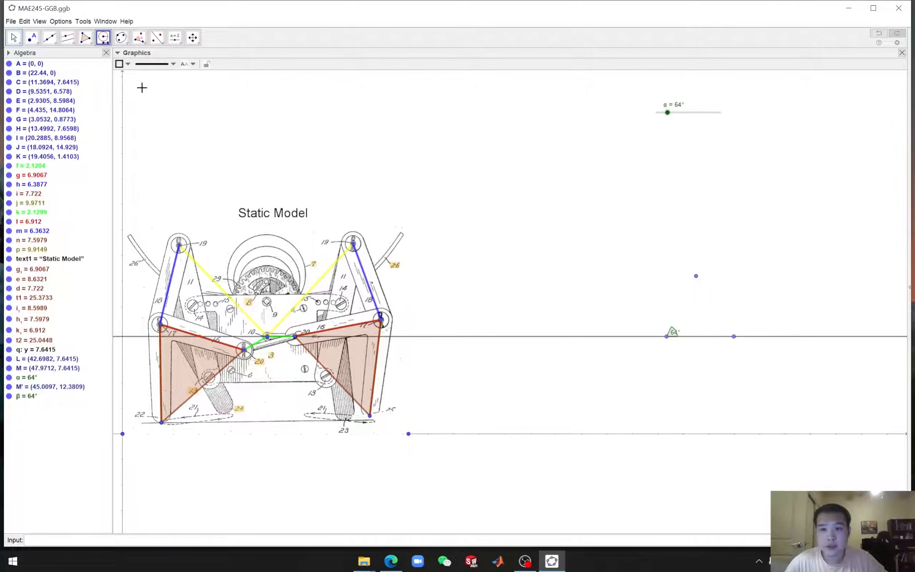
left_click(268, 337)
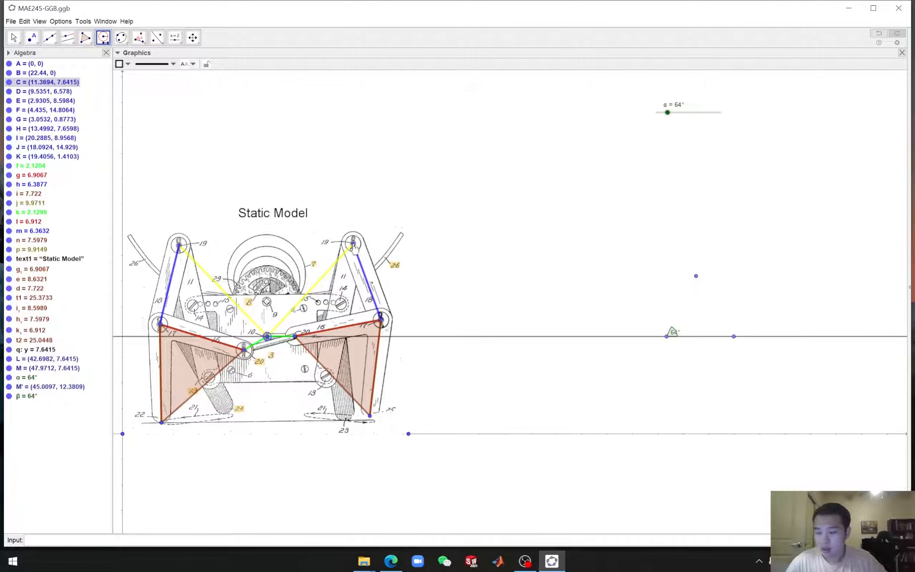
key("Escape")
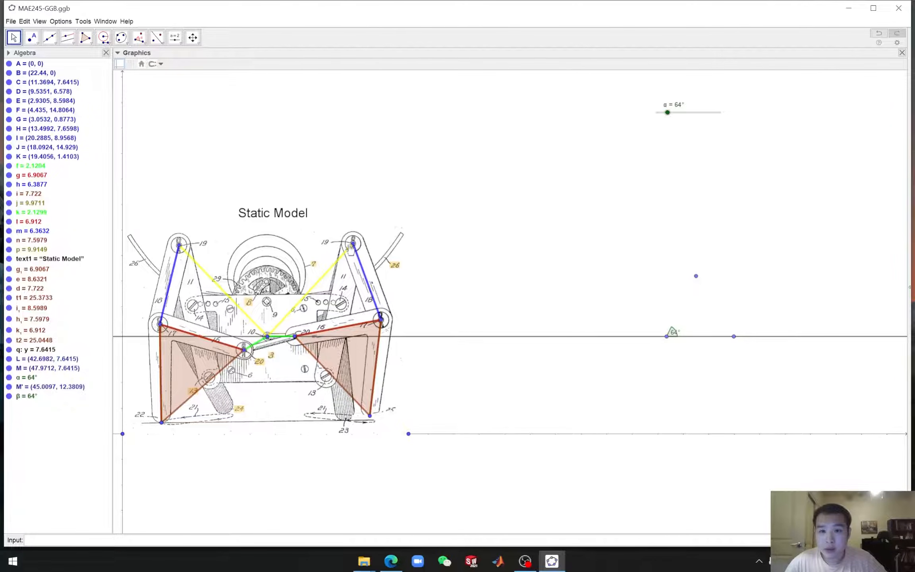
Draw a compass circle centered at the left line point with radius equal to the distance from right pin 19 to pin 10
left_click(104, 38)
left_click(135, 84)
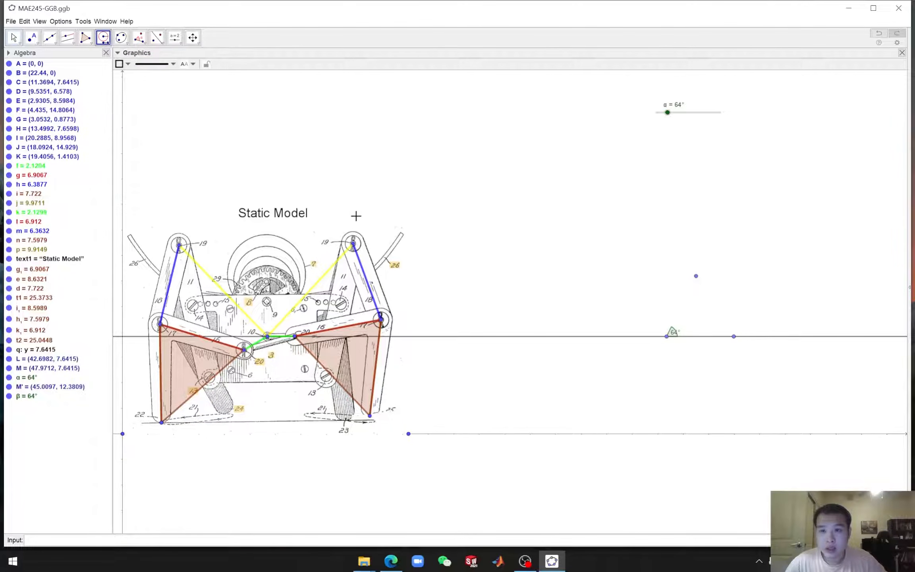
left_click(353, 242)
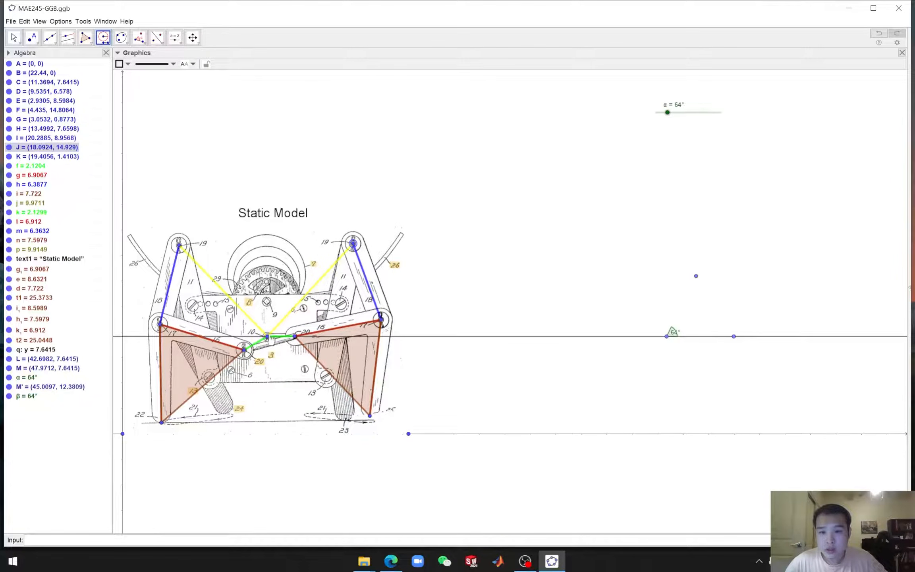
left_click(268, 337)
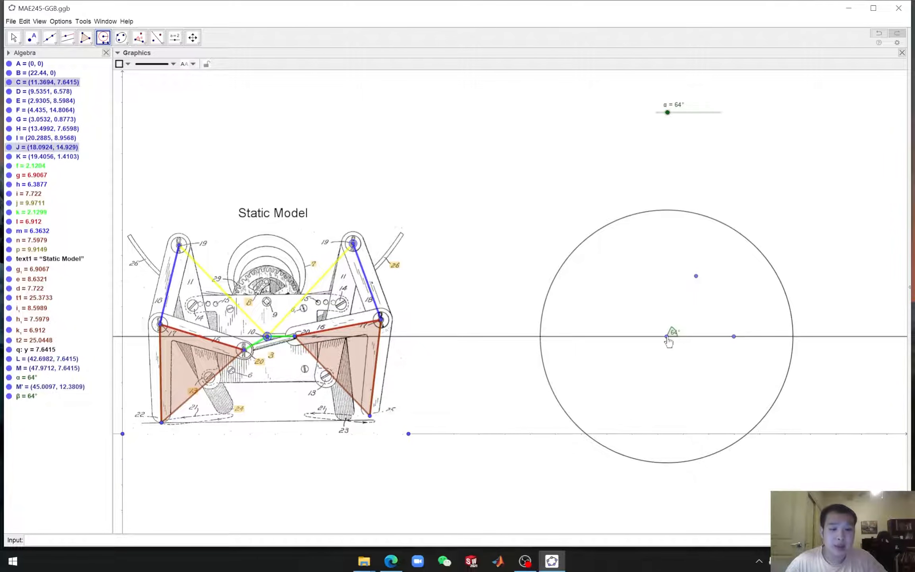
left_click(666, 337)
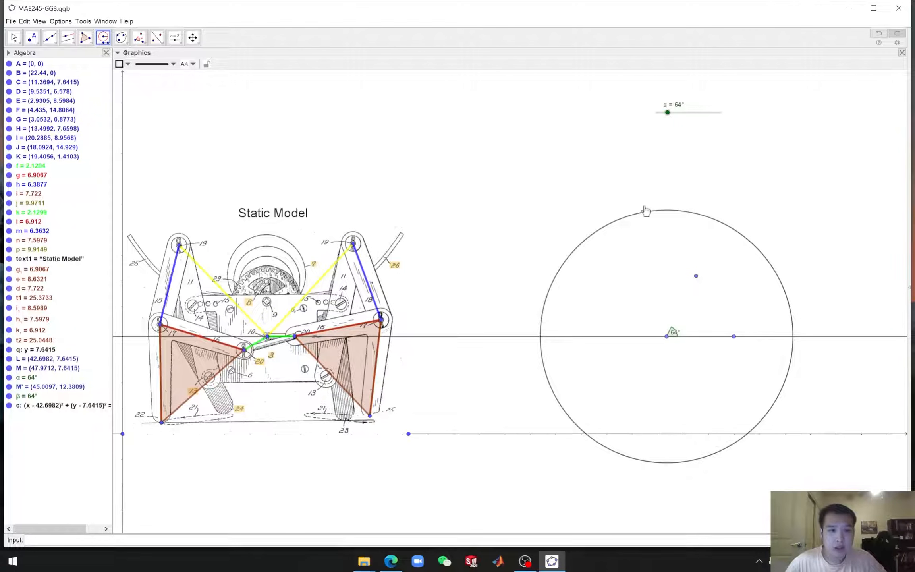
Draw a line through the rotated point and the circle's center point
left_click(53, 40)
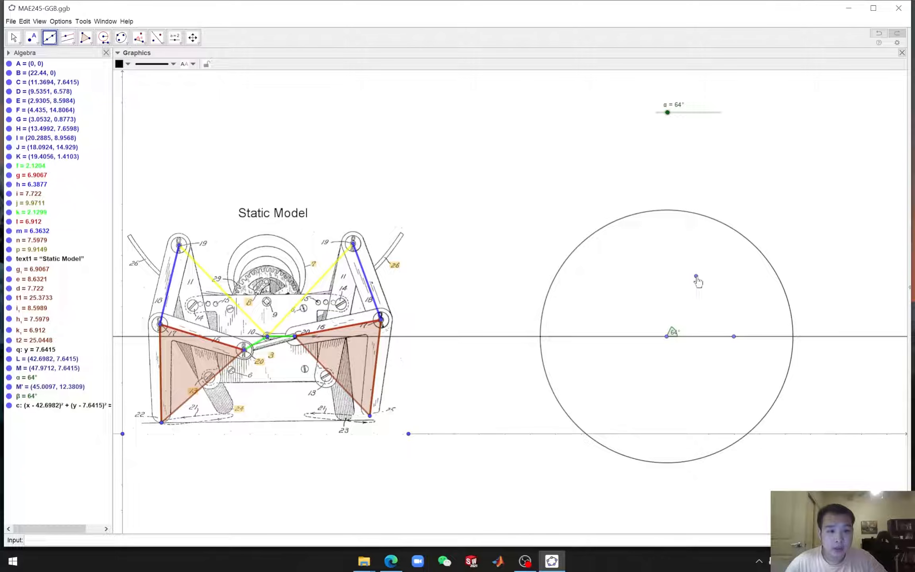
left_click(696, 277)
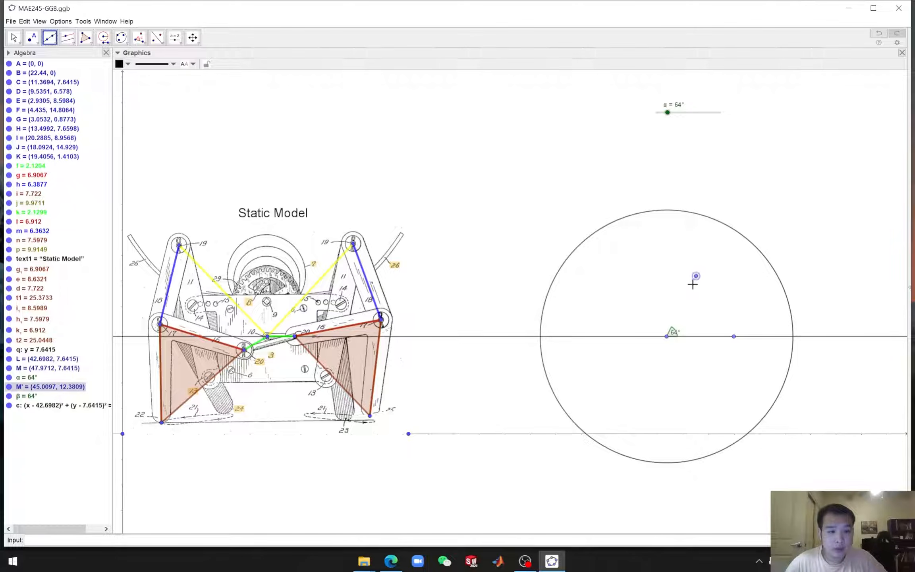
left_click(667, 336)
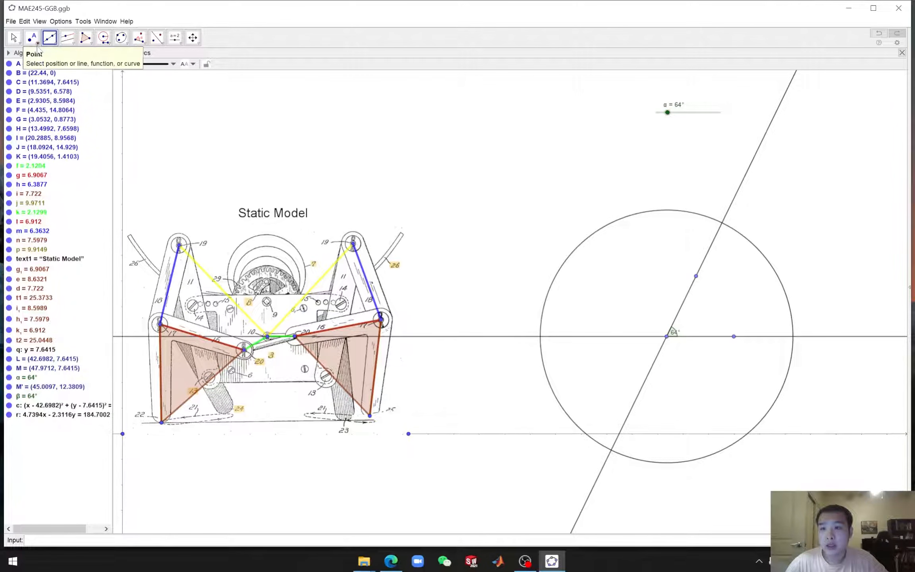
Intersect the circle with the rotated line to create both intersection points
left_click(50, 39)
mouse_move(34, 43)
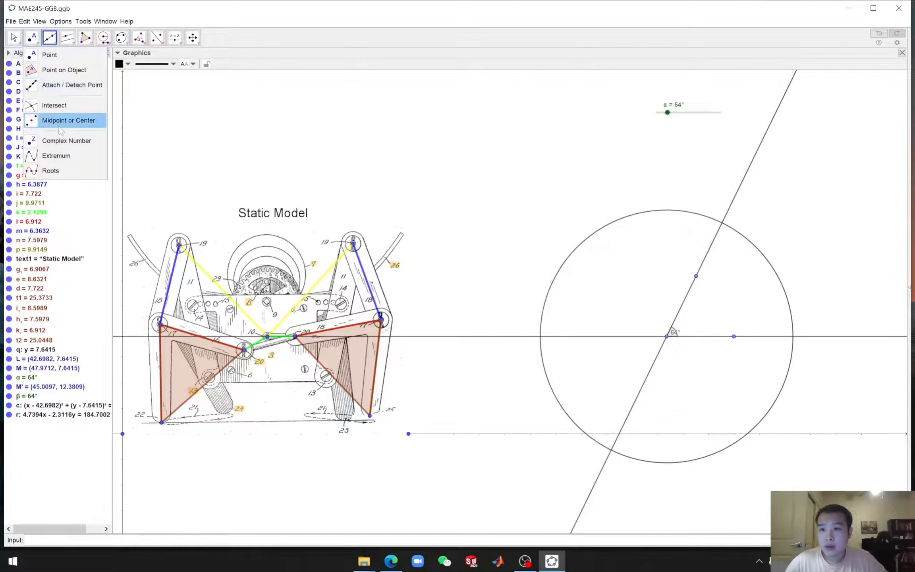
left_click(56, 105)
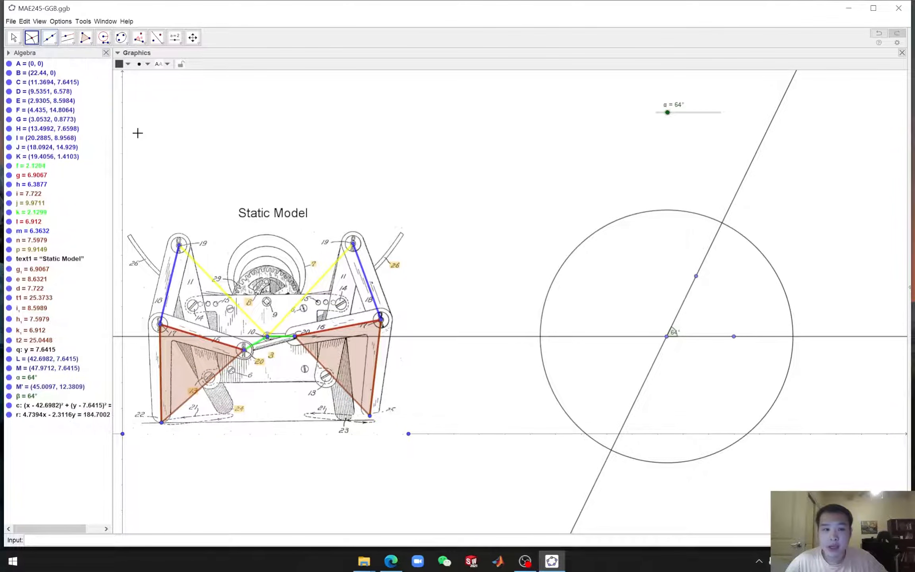
left_click(577, 251)
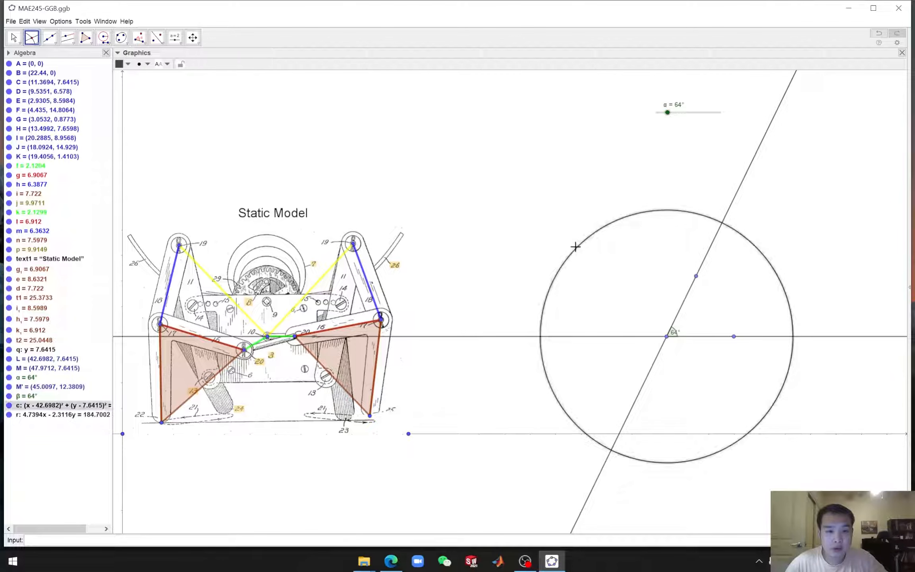
left_click(736, 198)
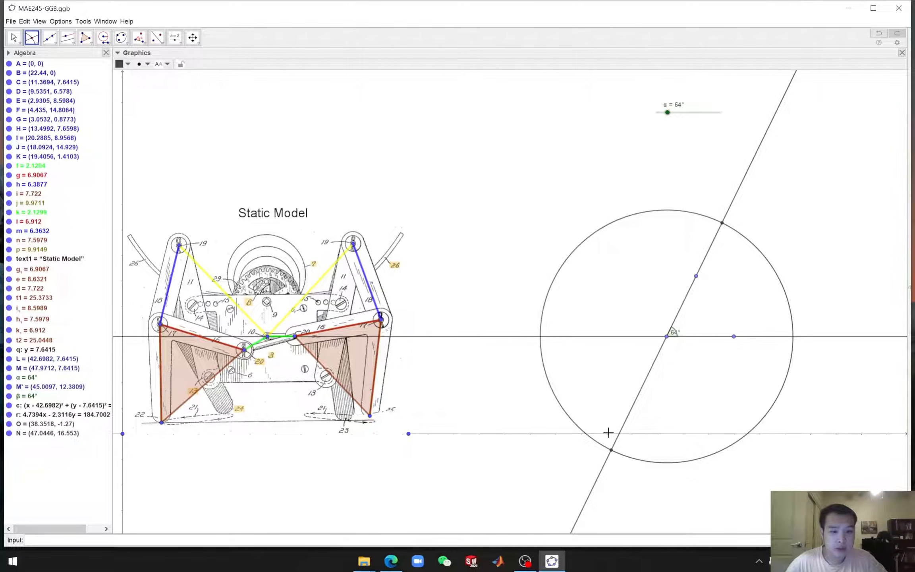
Draw a segment from the circle's center to the upper intersection point
left_click(50, 41)
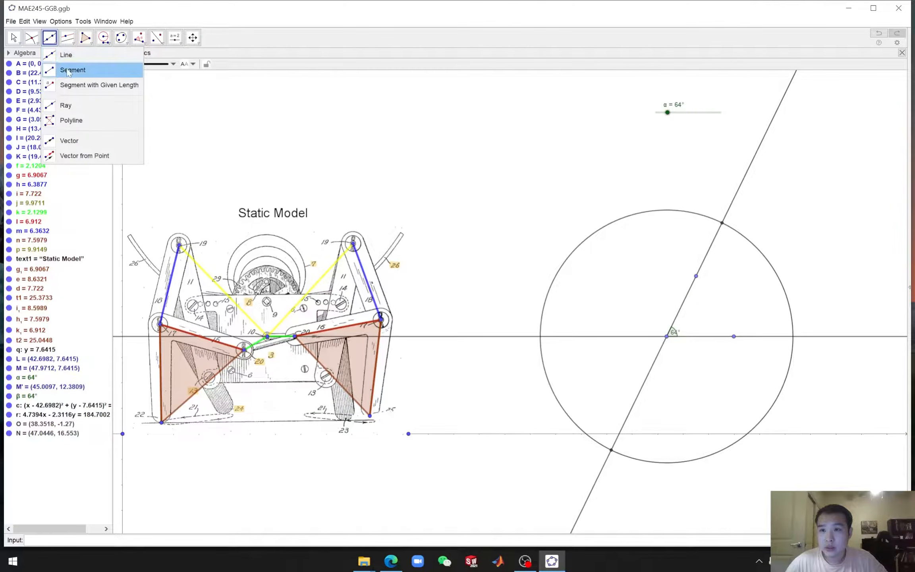
left_click(68, 72)
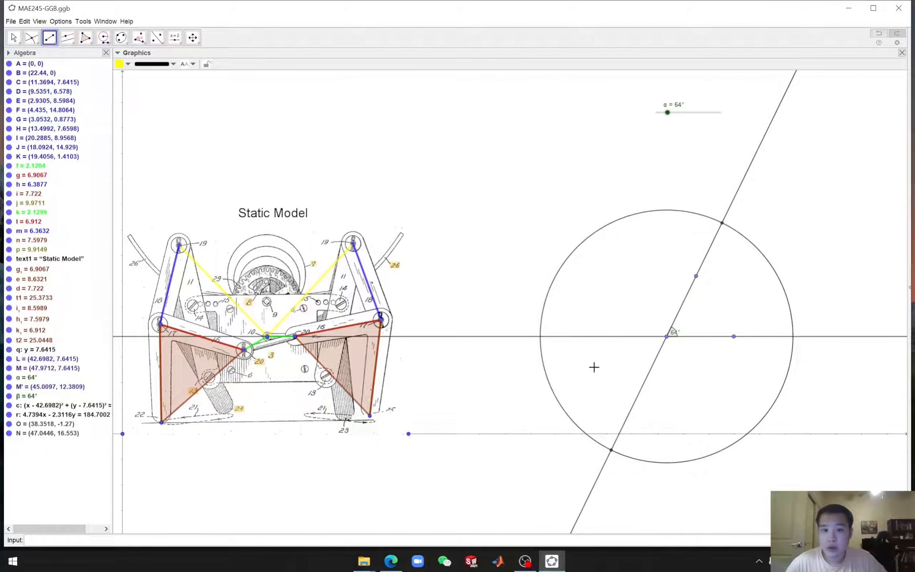
left_click(666, 337)
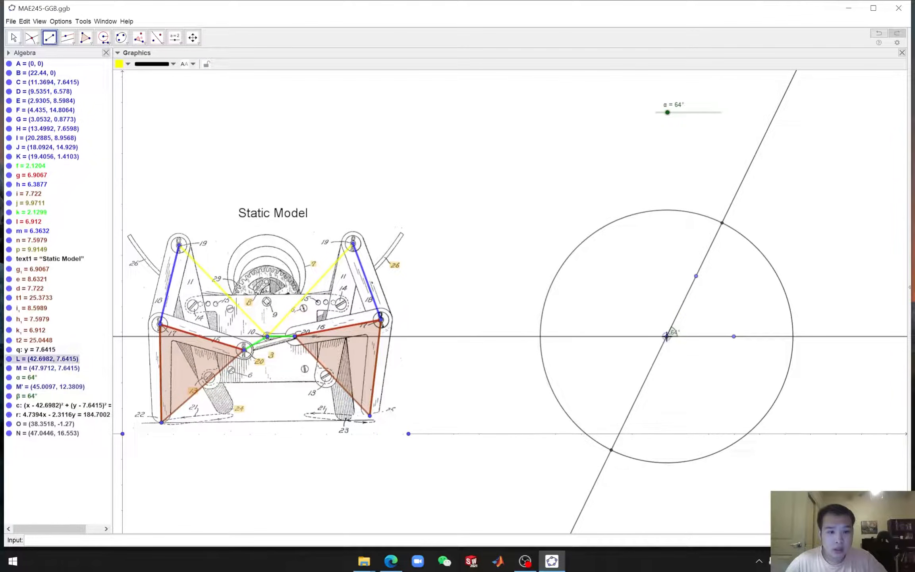
left_click(723, 224)
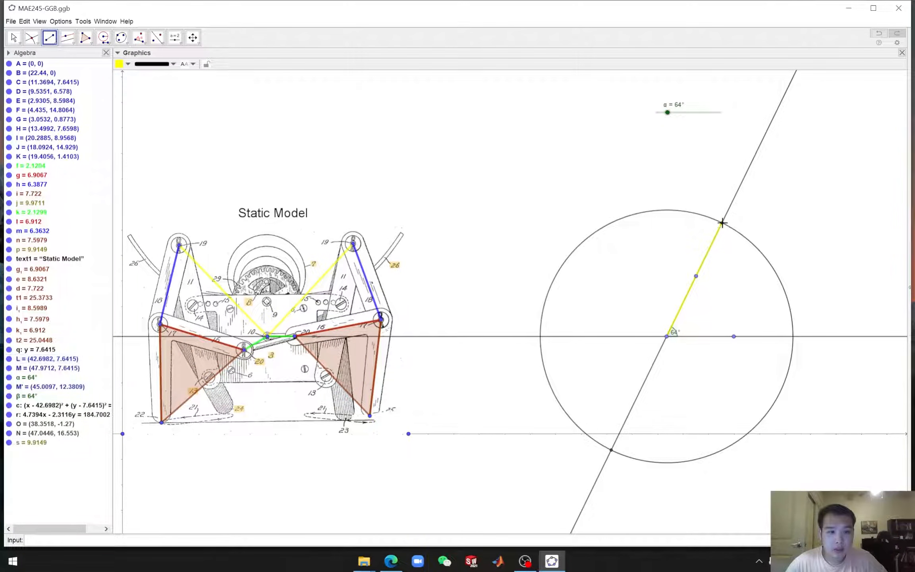
left_click(13, 38)
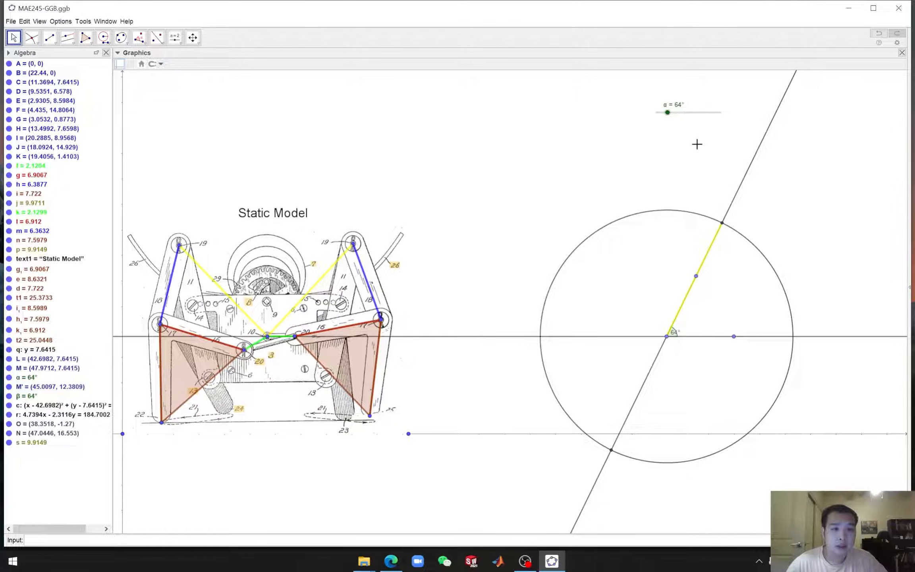
Set the α slider to 58° and hide the compass circle and the rotated line through the crank center
left_click_drag(667, 113, 666, 113)
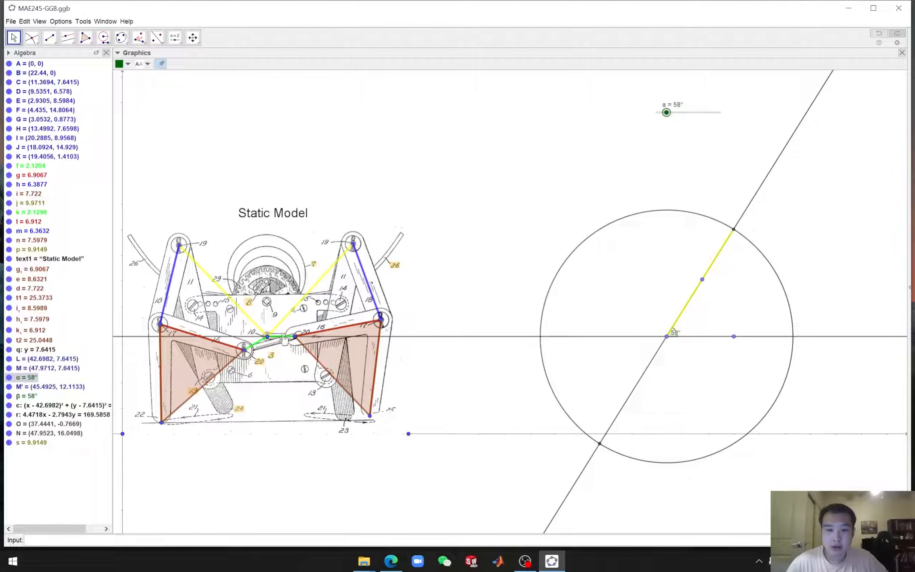
left_click(583, 245)
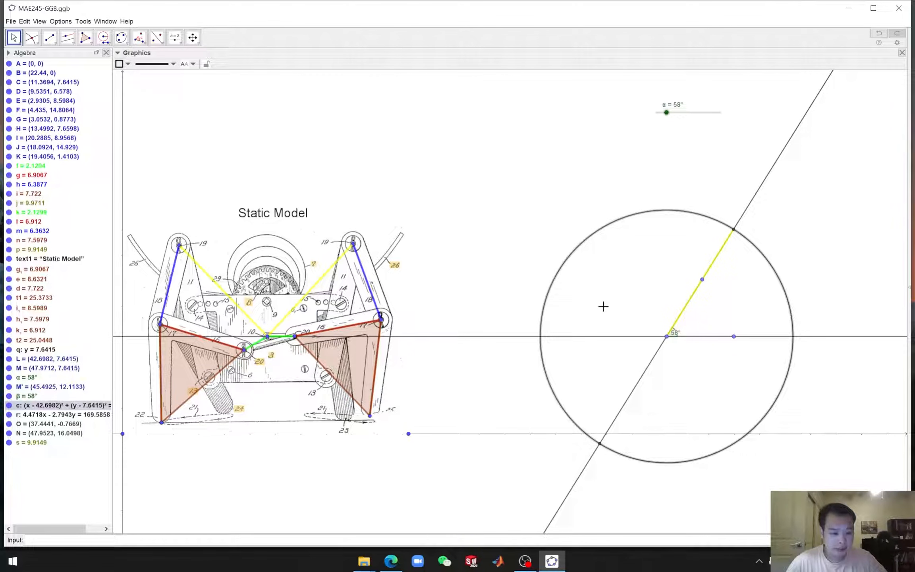
right_click(576, 250)
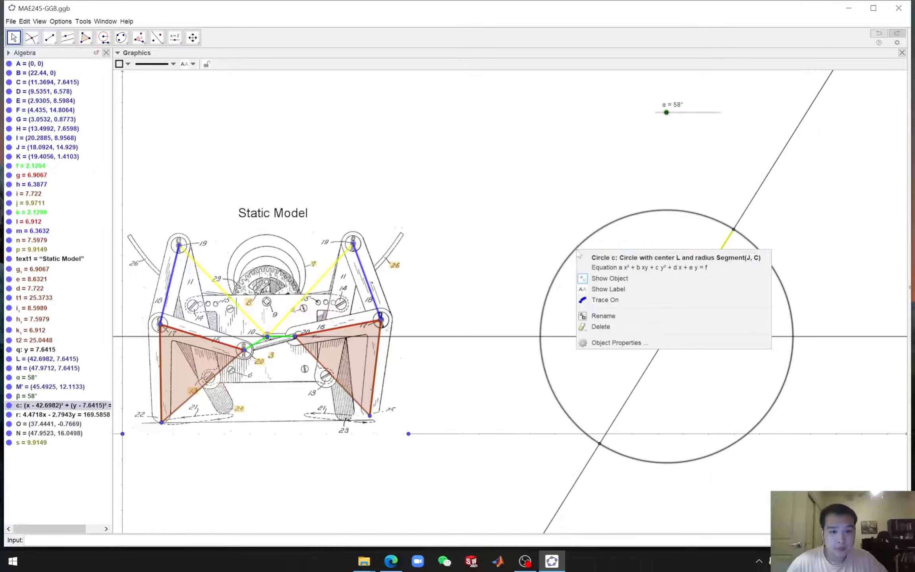
left_click(607, 277)
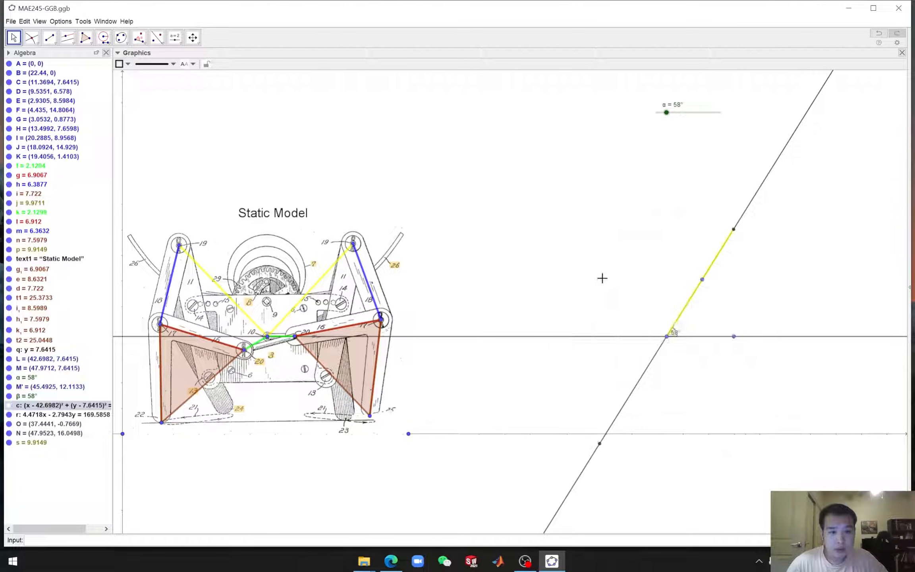
right_click(753, 200)
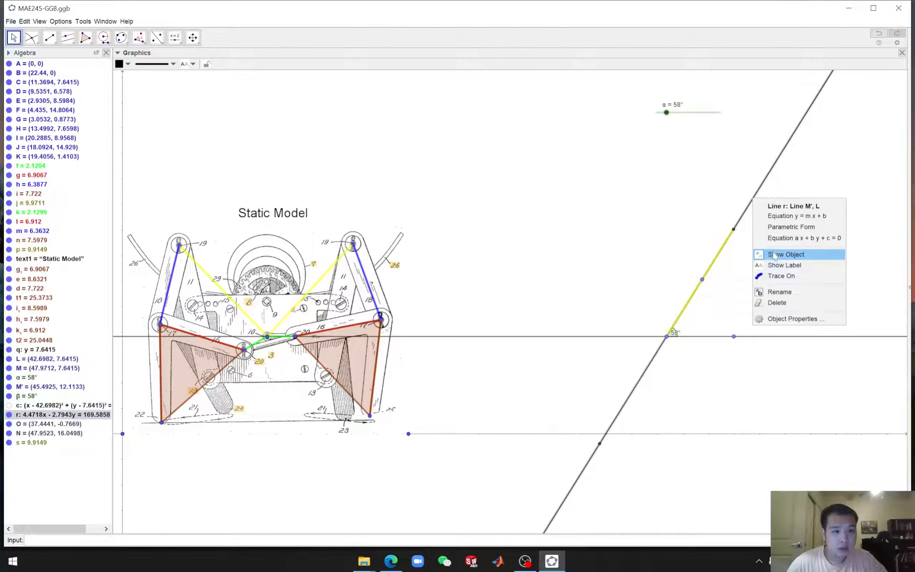
left_click(773, 254)
Hide the lower intersection point, the rotated point M′ and the horizontal reference point M
left_click(599, 443)
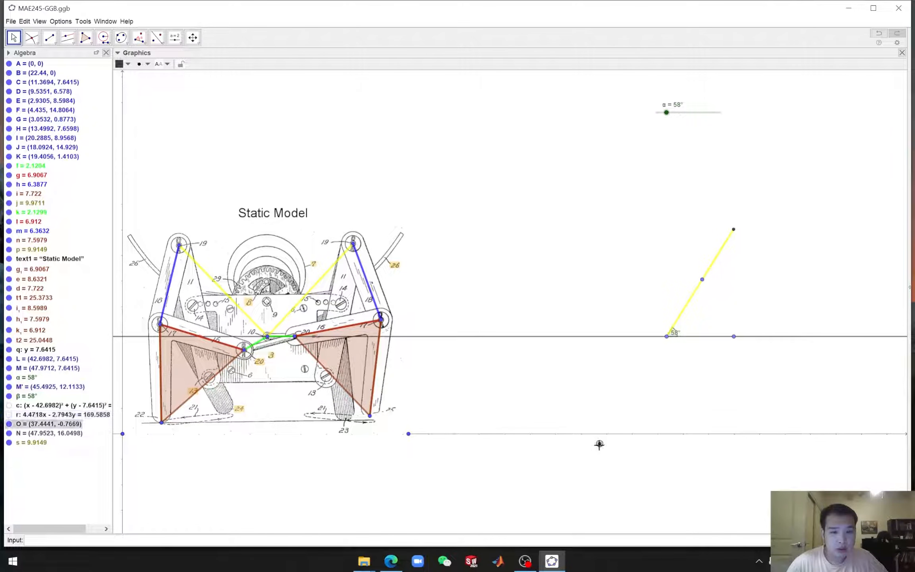
right_click(600, 444)
left_click(623, 473)
left_click(733, 337)
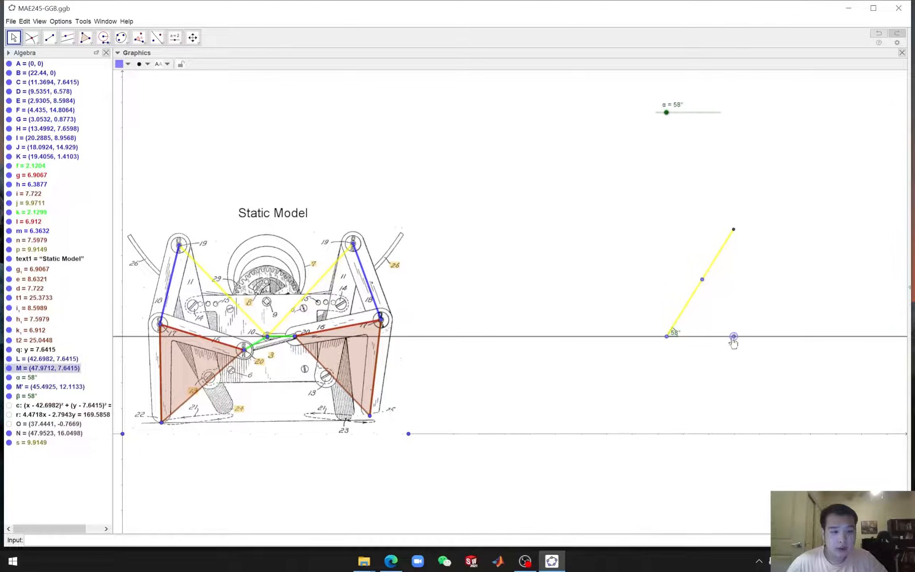
left_click(702, 280)
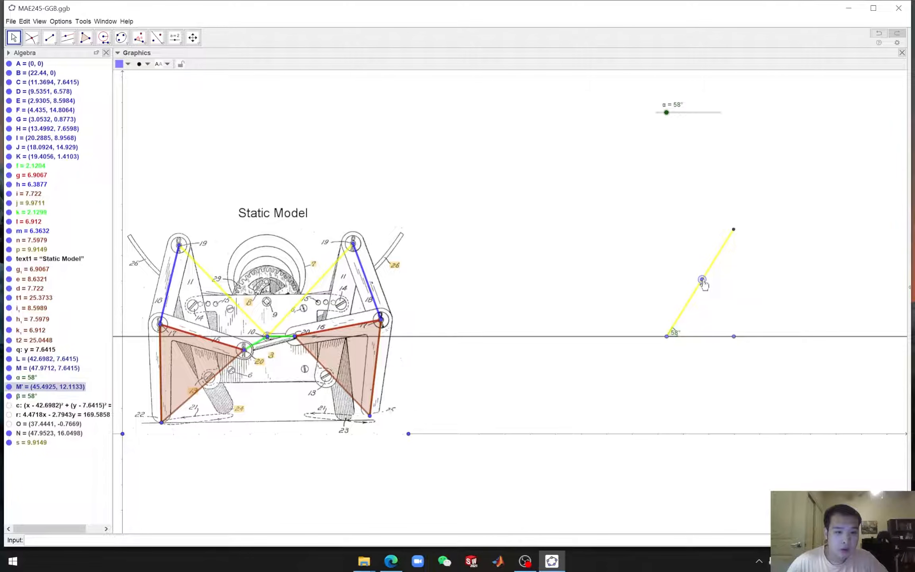
right_click(701, 280)
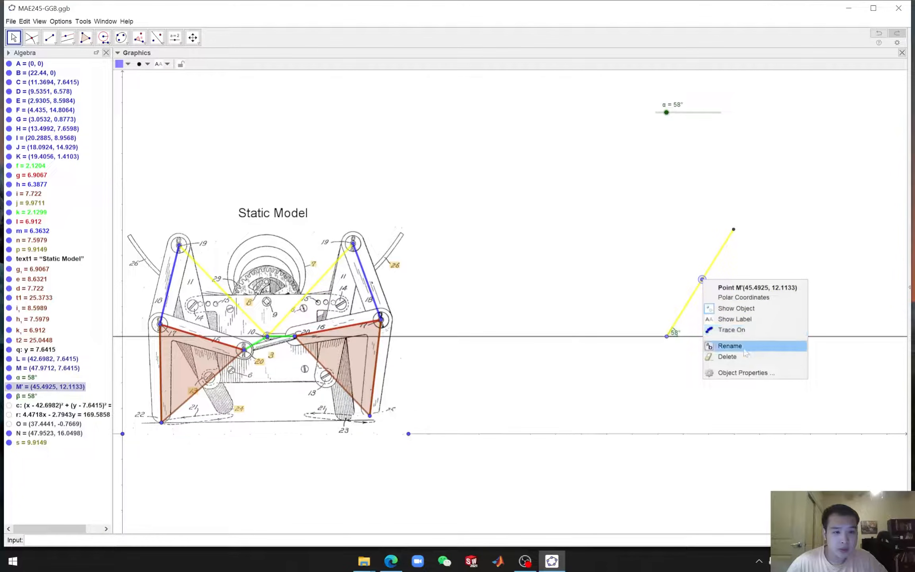
left_click(734, 314)
left_click(733, 336)
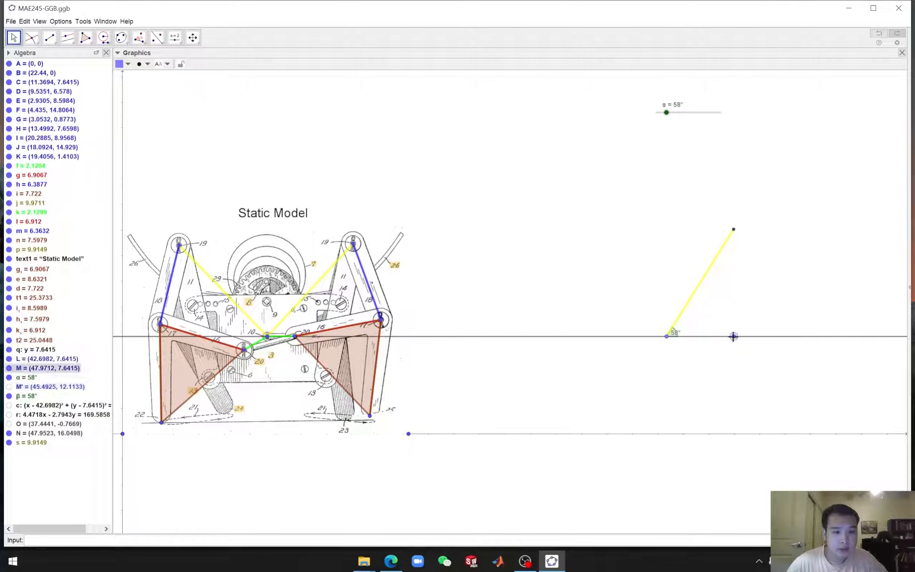
right_click(733, 336)
left_click(750, 368)
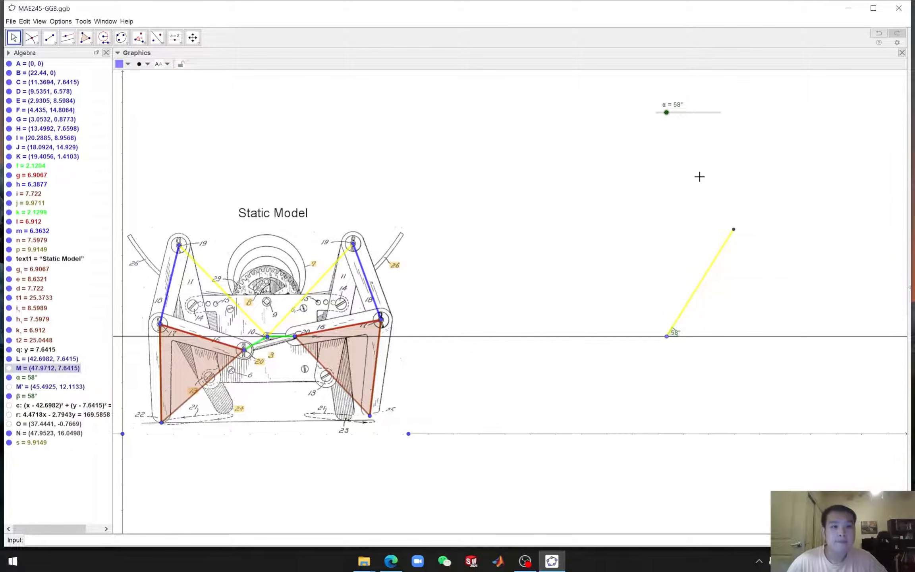
Set α to 42° and draw a compass circle at the crank center with radius equal to the distance from pin 10 to pin 20
left_click_drag(666, 114, 663, 113)
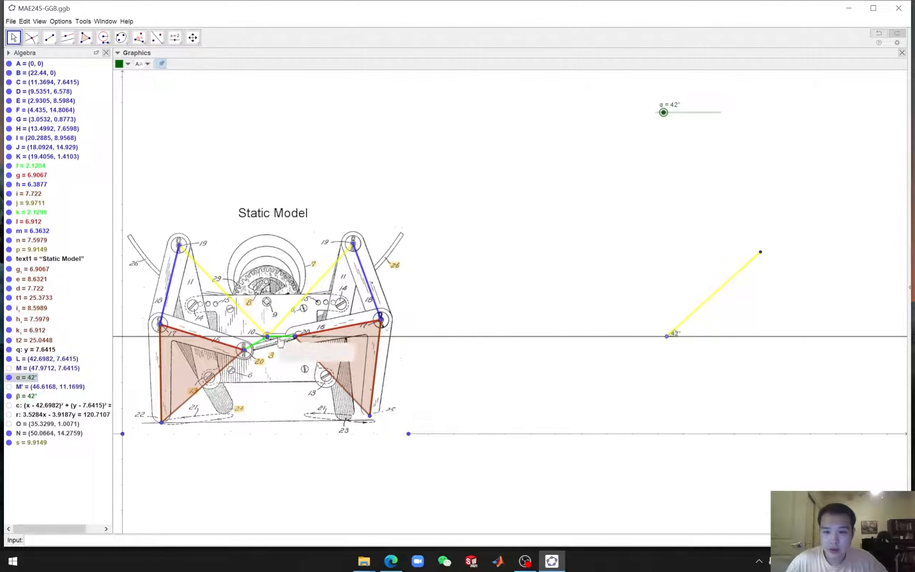
left_click(103, 37)
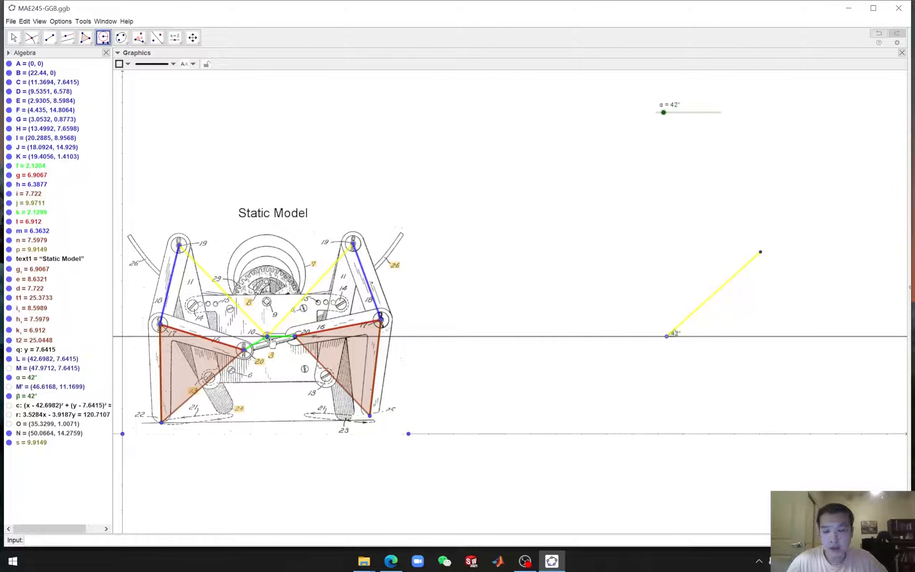
left_click(268, 337)
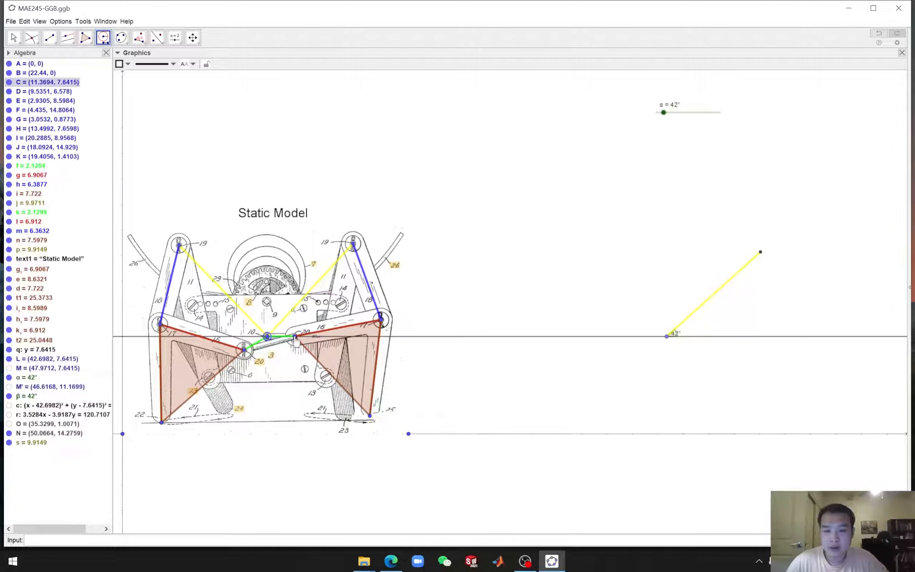
left_click(295, 338)
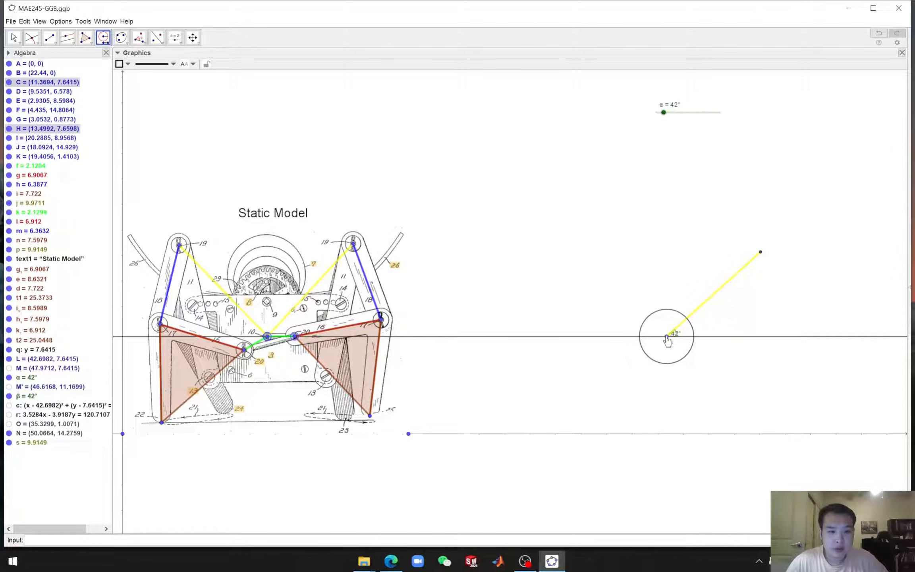
left_click(667, 336)
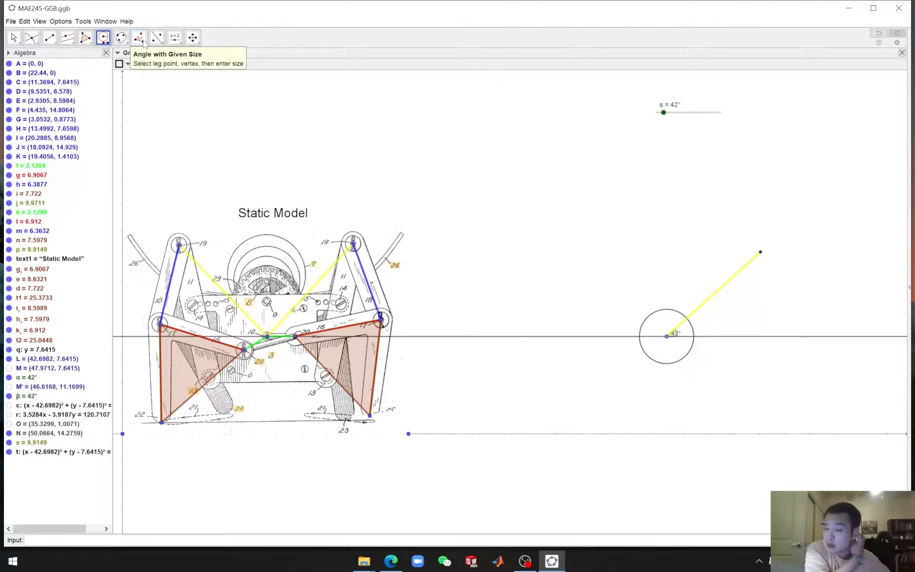
Create a new angle slider named γ ranging from 0° to 360° in 1° steps below the α slider
left_click(178, 42)
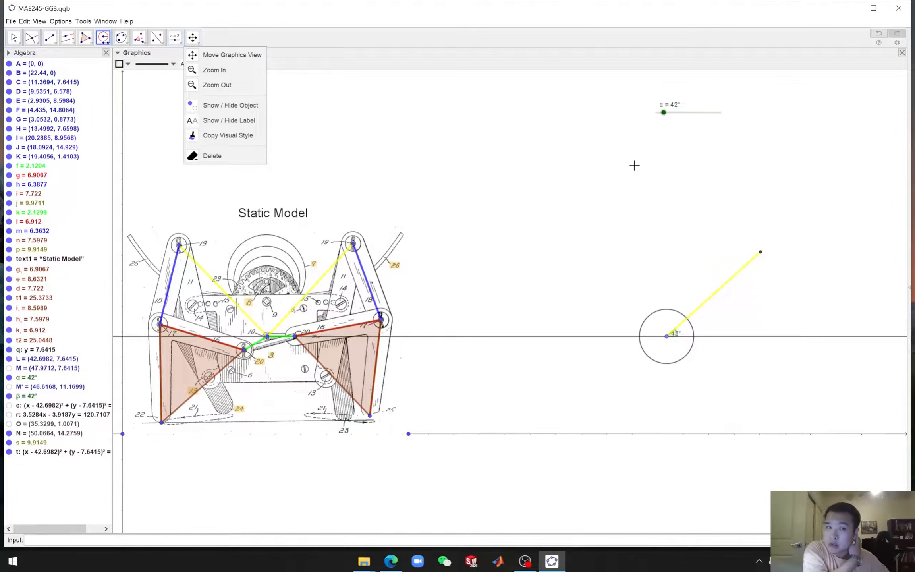
left_click(186, 56)
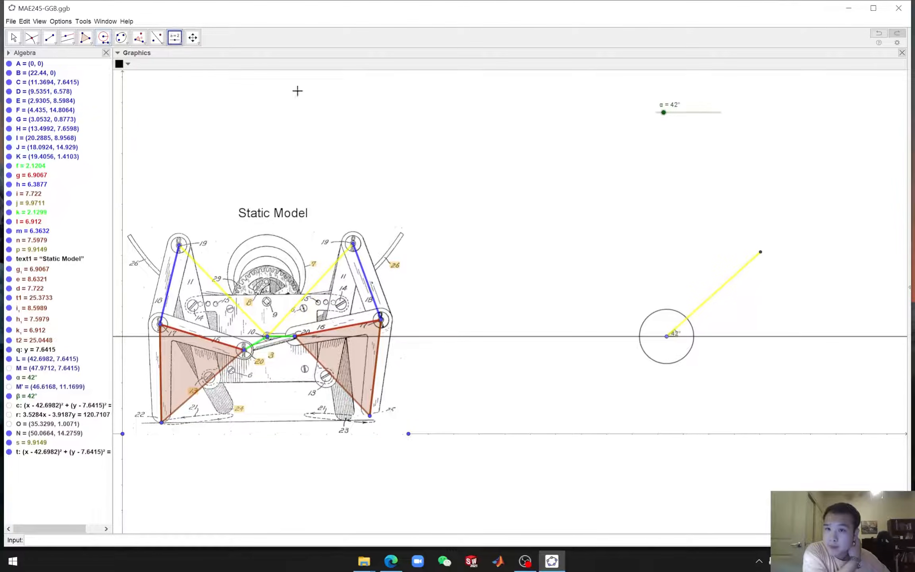
left_click(663, 142)
left_click(542, 249)
left_click(459, 194)
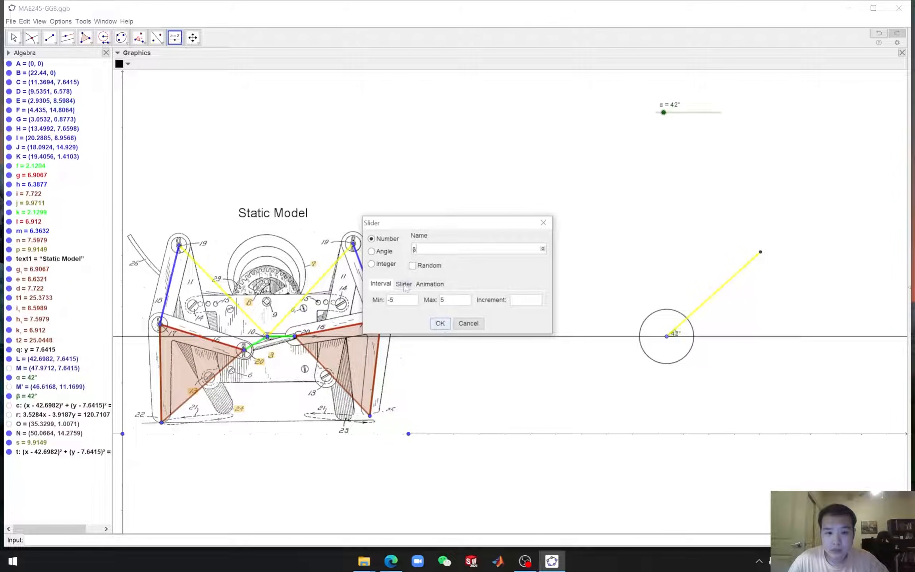
left_click(371, 251)
left_click(543, 249)
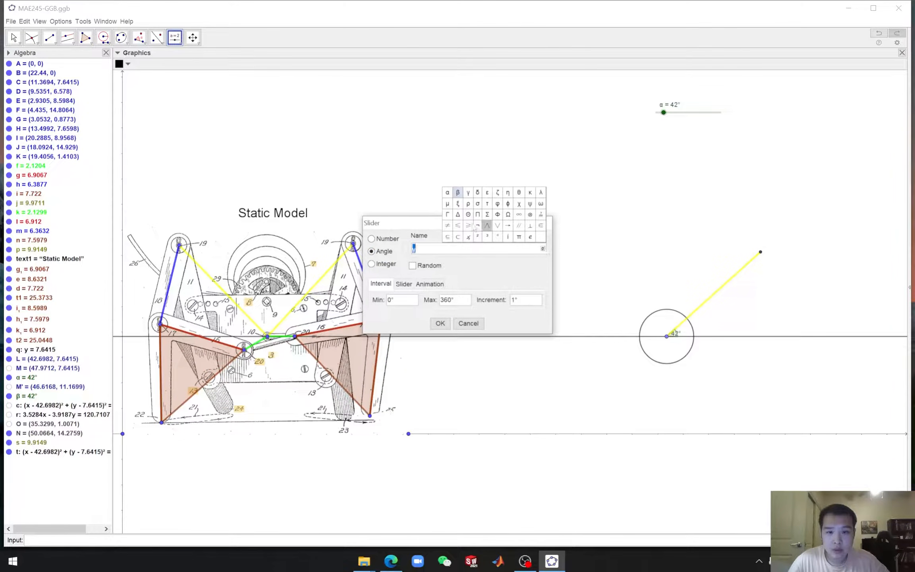
left_click(459, 193)
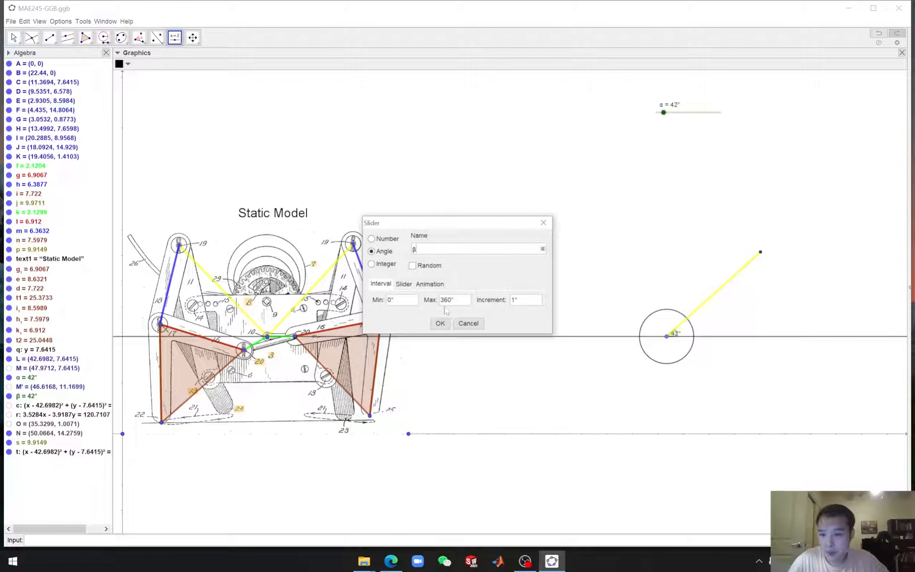
left_click(542, 248)
left_click(469, 193)
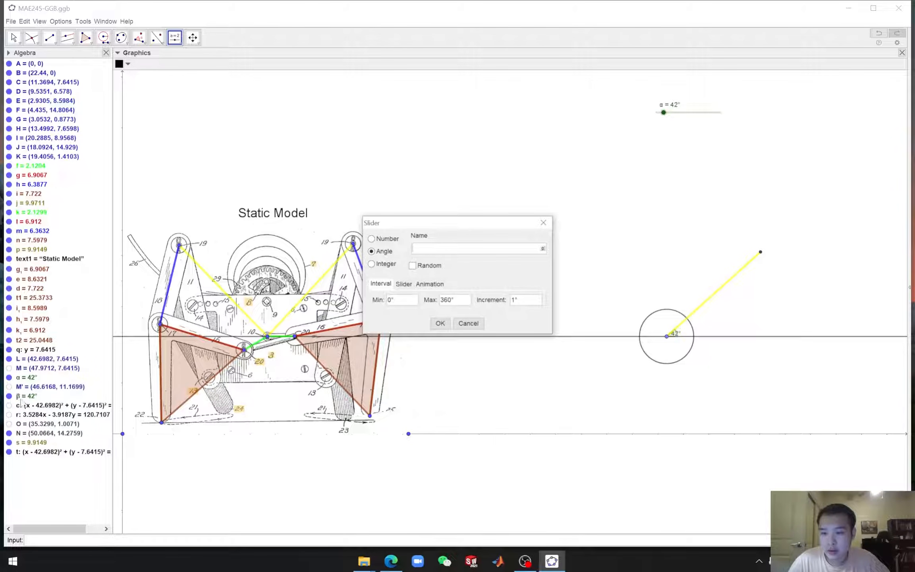
left_click(542, 248)
left_click(466, 194)
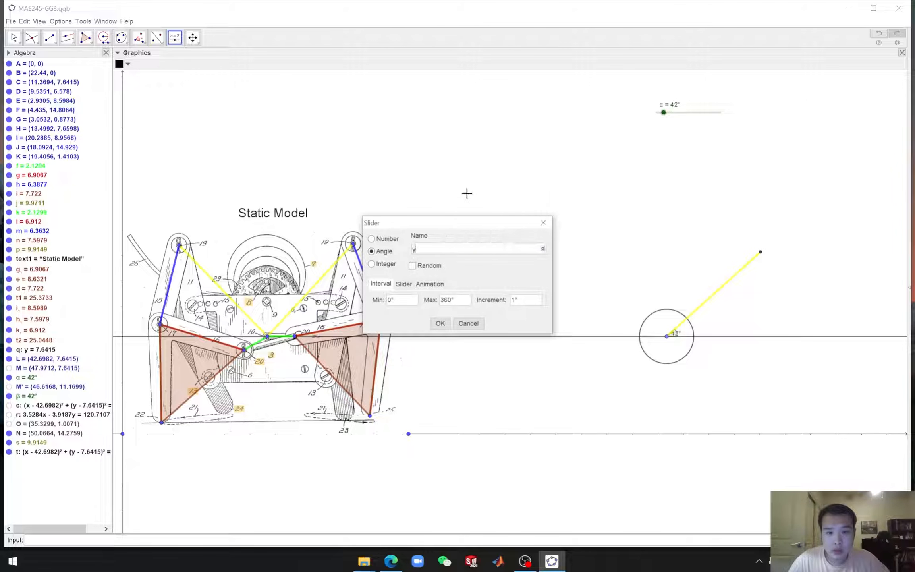
left_click(440, 323)
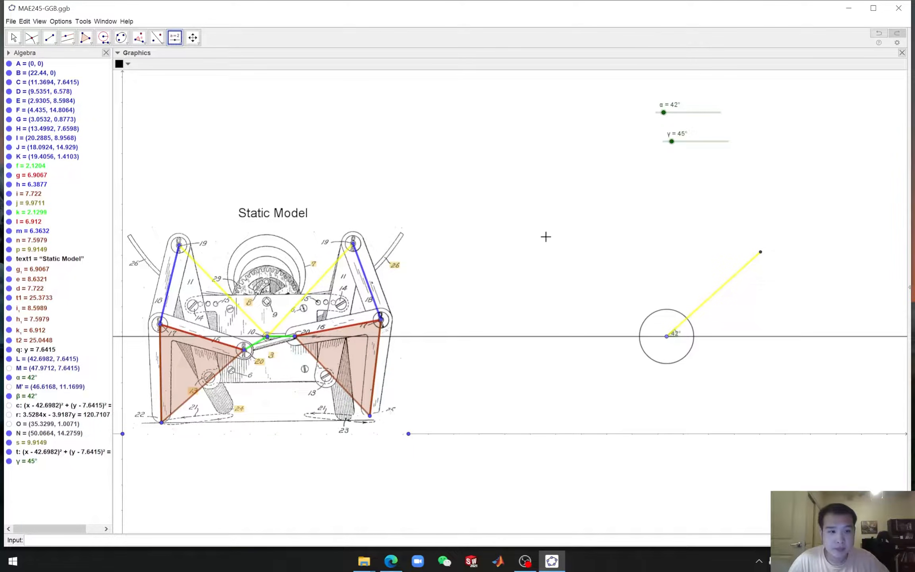
Construct an angle of size γ counterclockwise at the crank center from the crank's end point, and set γ to 304°
left_click_drag(672, 143, 671, 146)
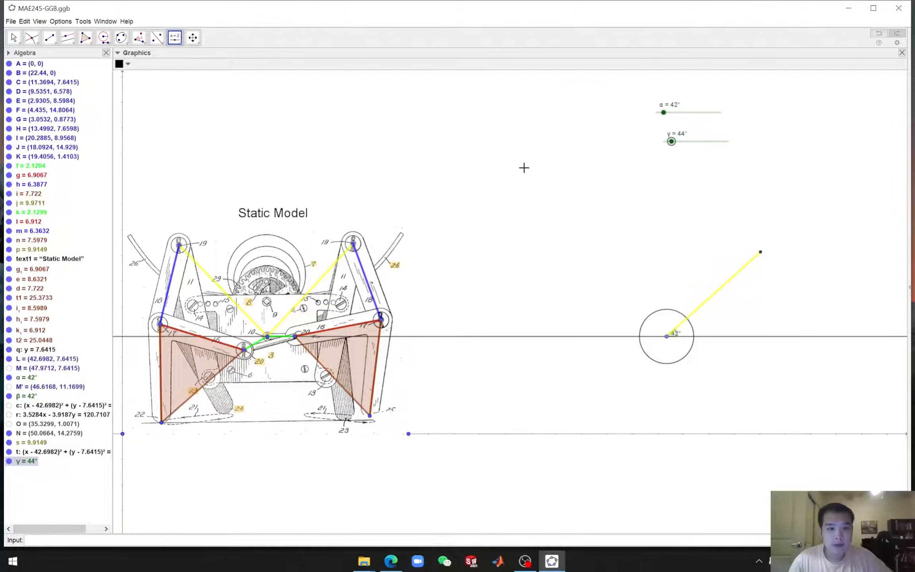
left_click(143, 43)
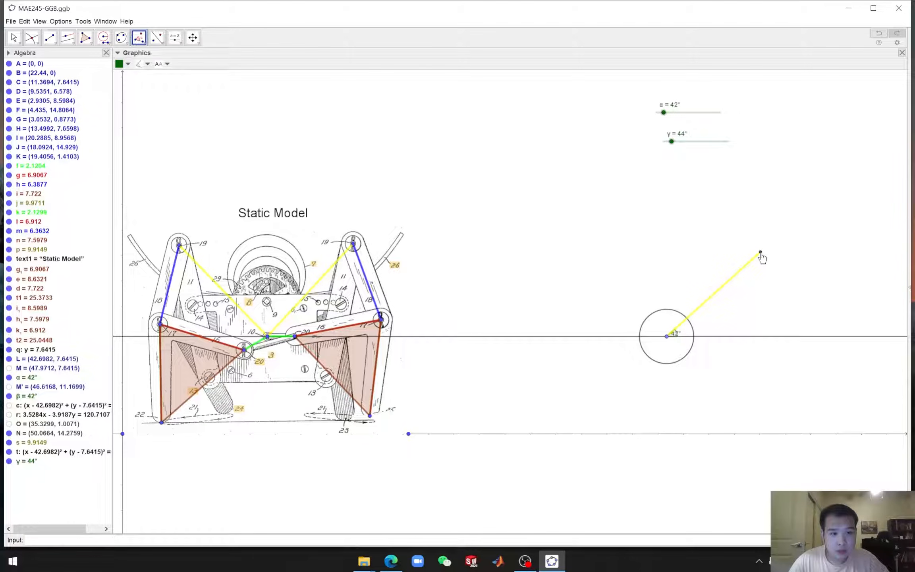
left_click(760, 252)
left_click(666, 336)
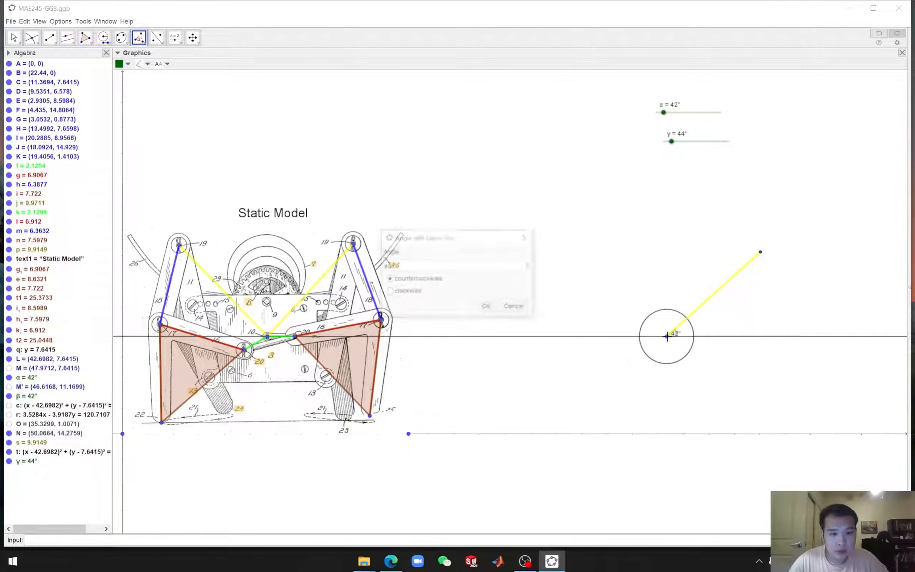
left_click_drag(391, 265, 382, 265)
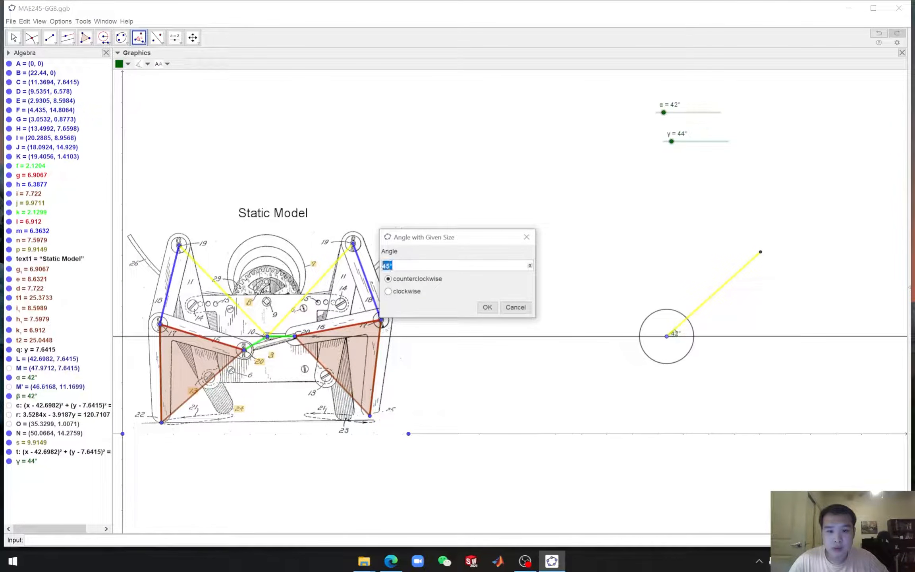
key("BackSpace")
left_click(530, 265)
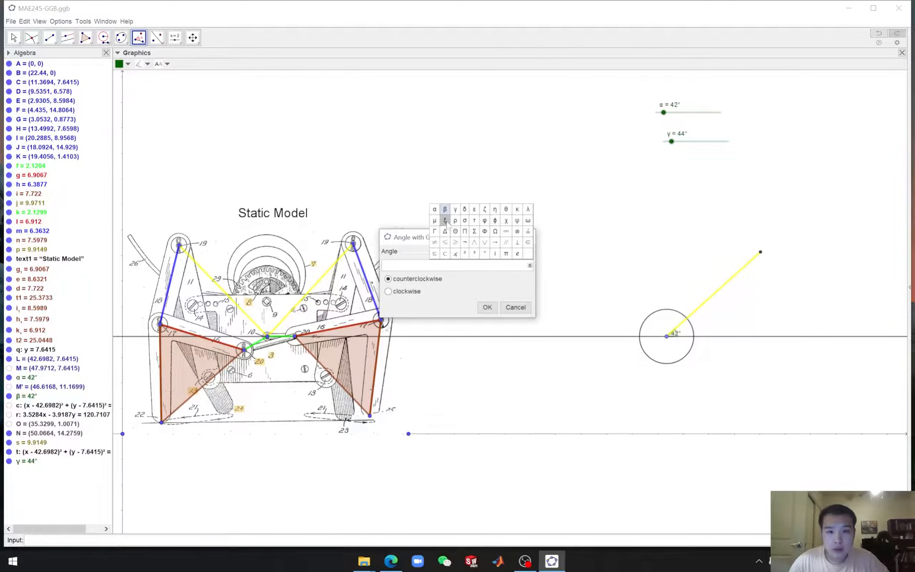
left_click(456, 206)
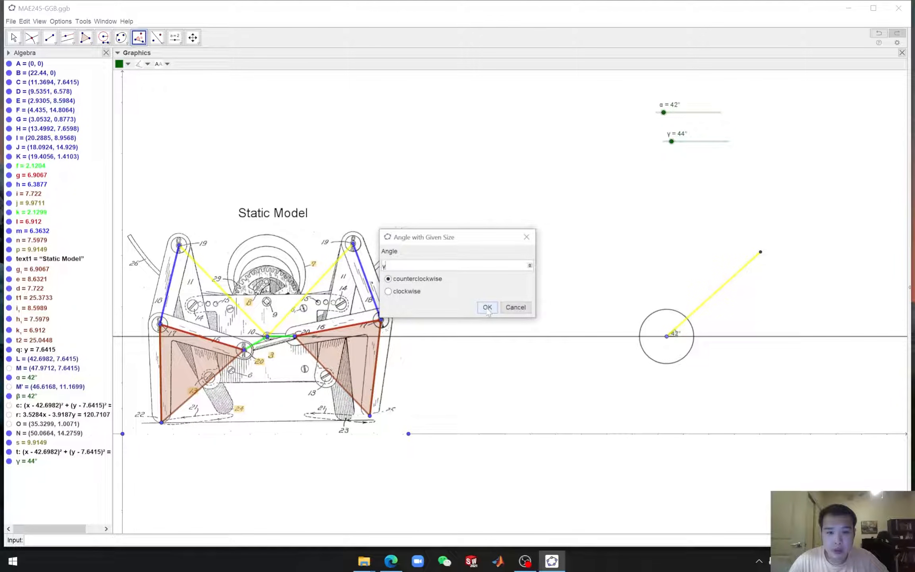
left_click(487, 308)
key("Escape")
left_click_drag(671, 142, 719, 149)
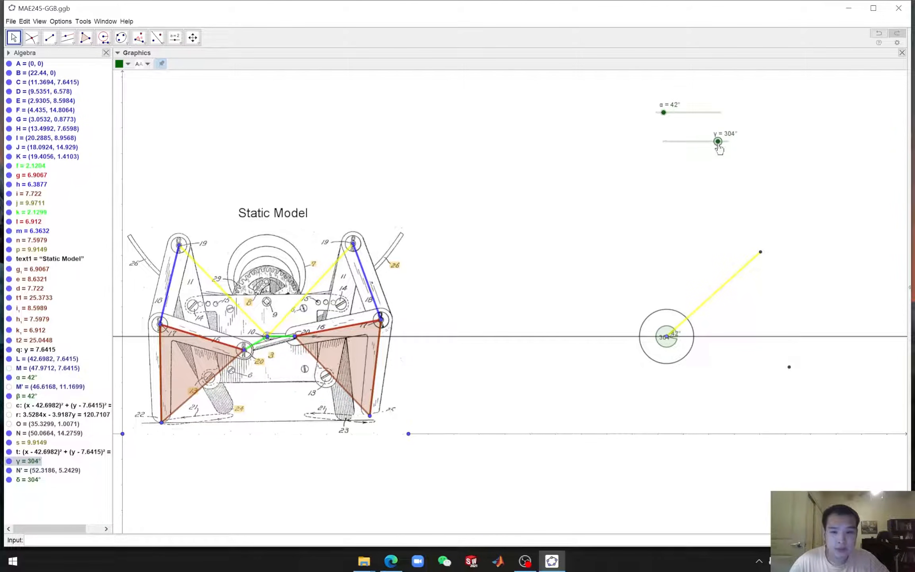
left_click(104, 38)
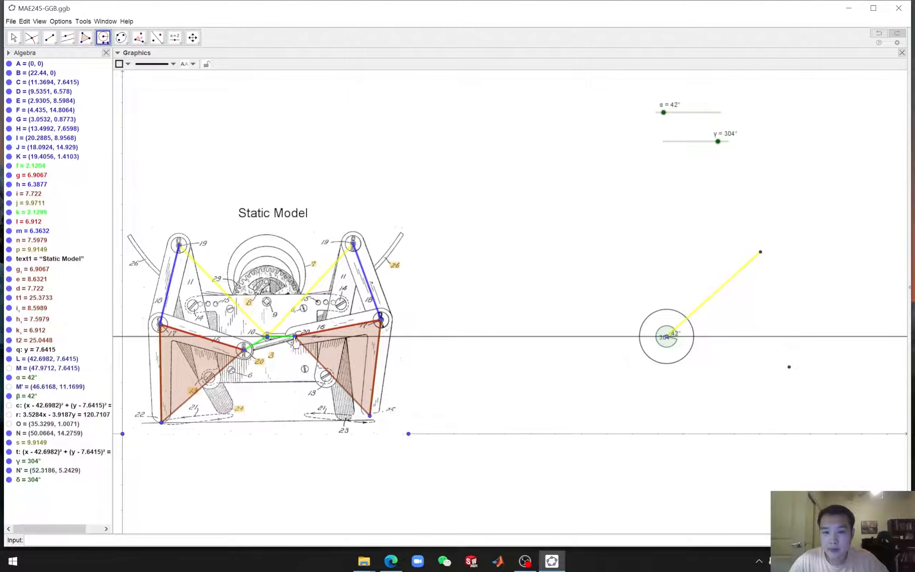
left_click(295, 337)
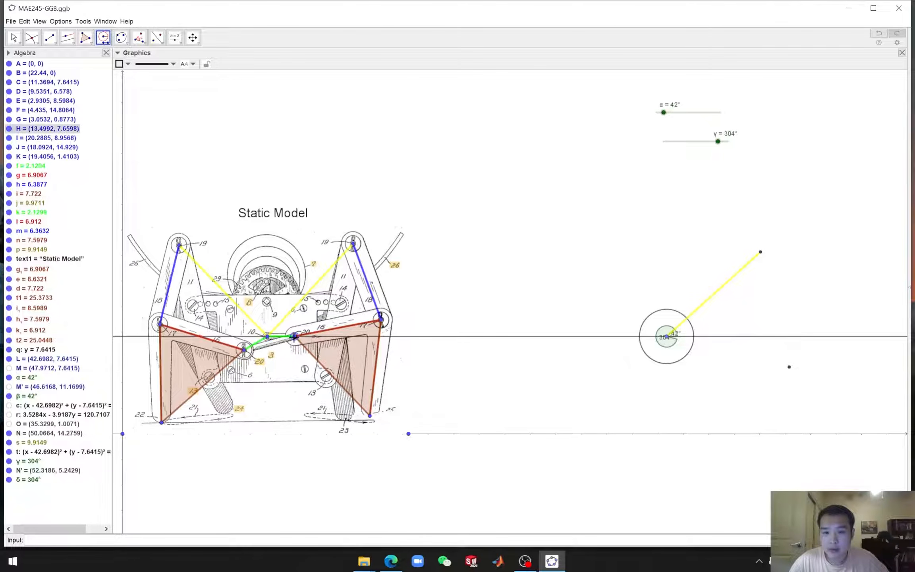
left_click(267, 337)
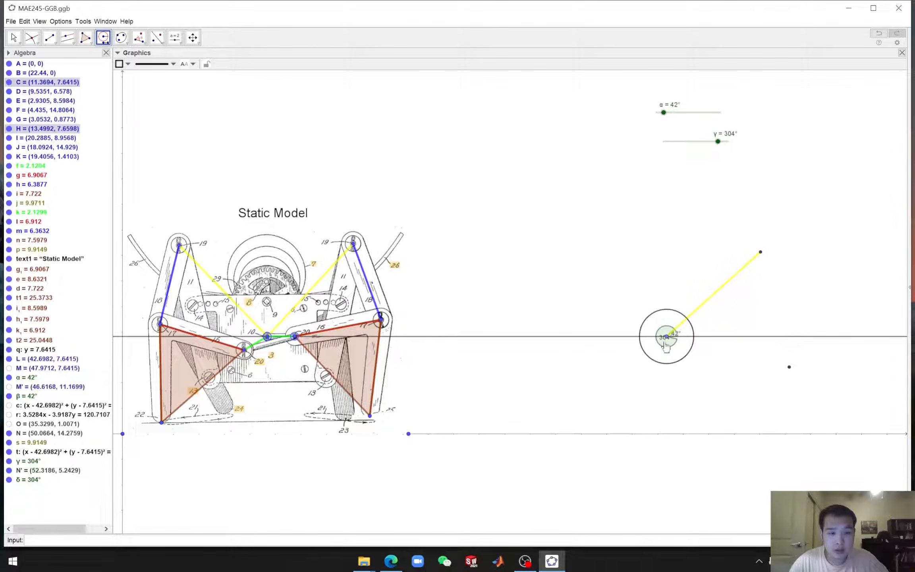
key("Escape")
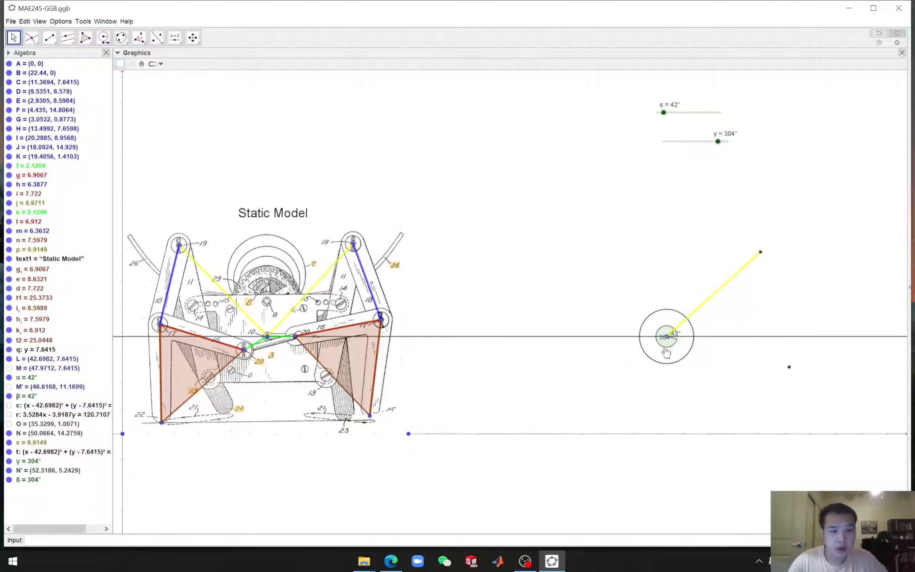
Draw a line through the crank center and the rotated point N′
left_click(50, 38)
left_click(58, 58)
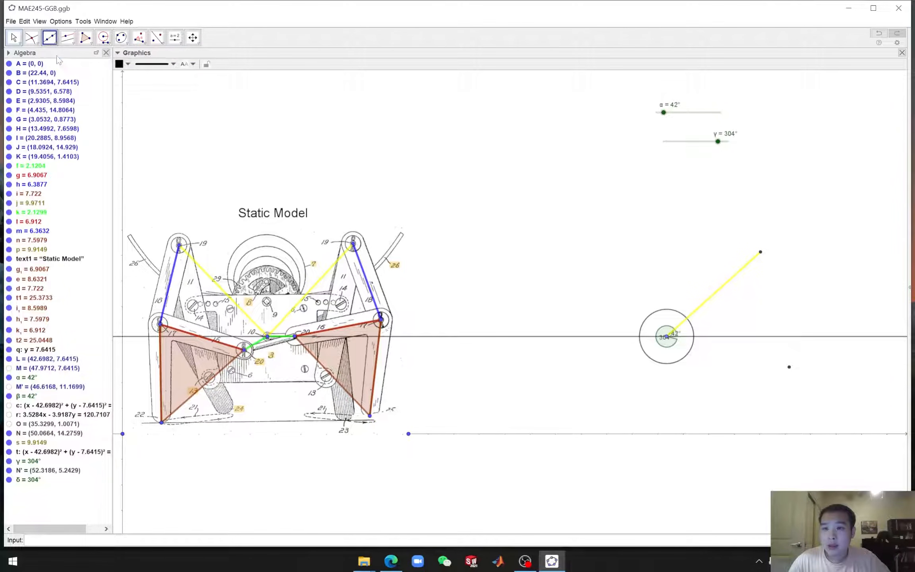
left_click(668, 338)
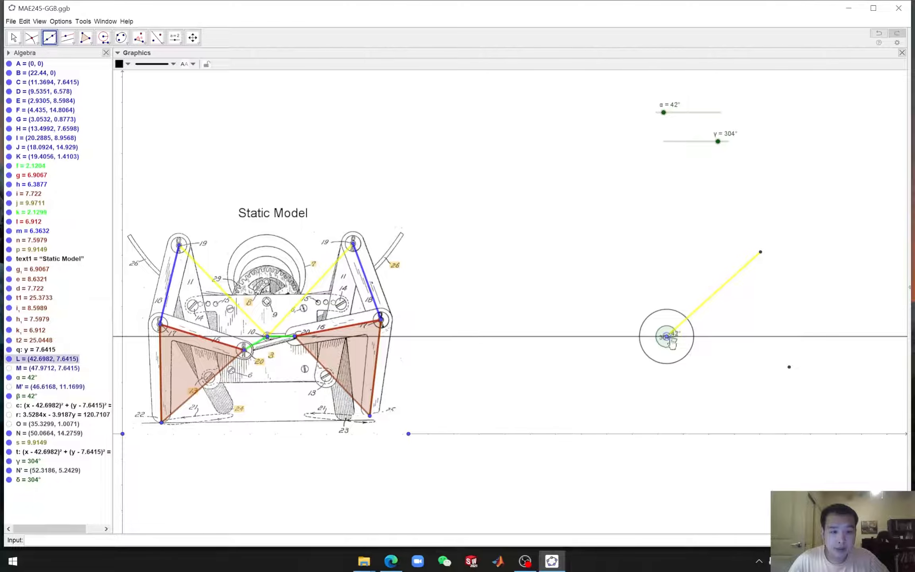
left_click(789, 368)
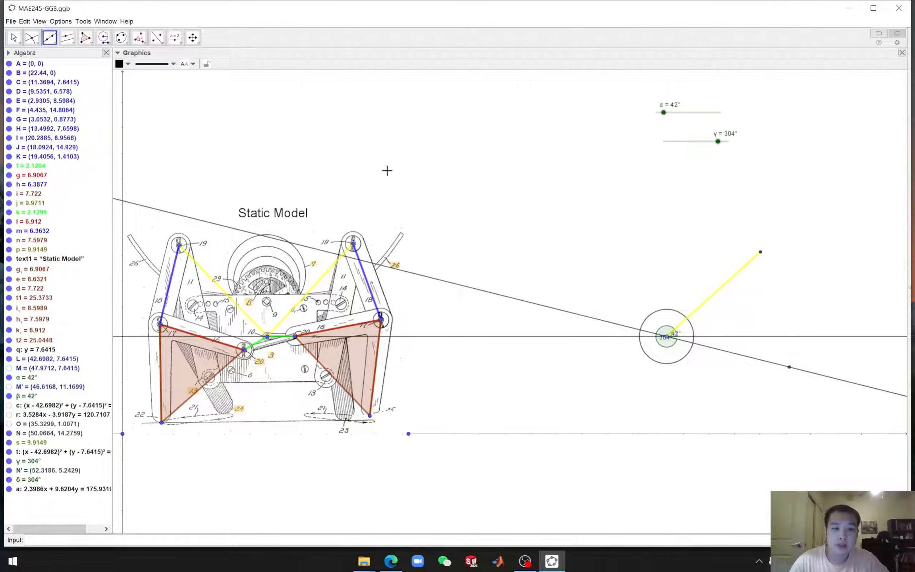
Intersect that line with the small compass circle around the crank center to get both intersection points
left_click(31, 37)
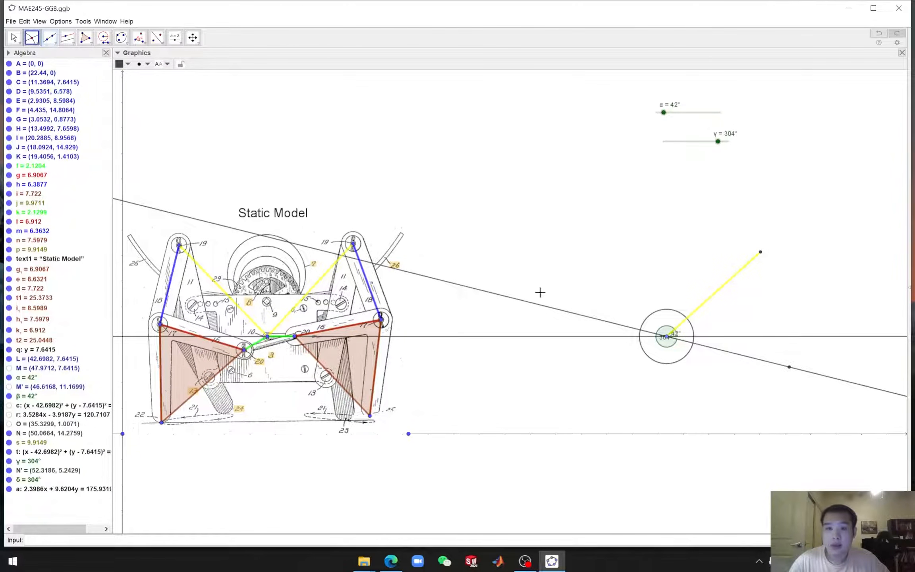
left_click(614, 322)
left_click(653, 319)
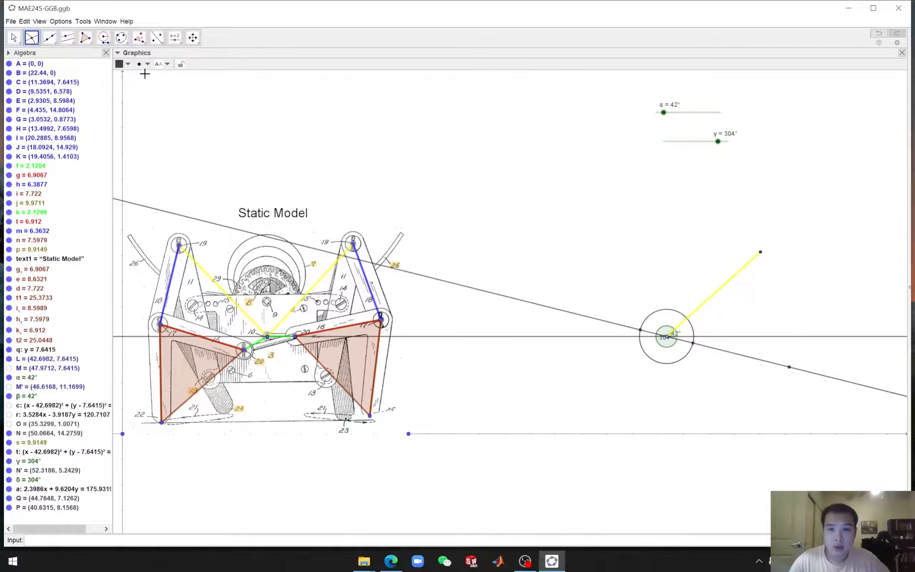
Hide the auxiliary line and the left intersection point P
left_click(14, 37)
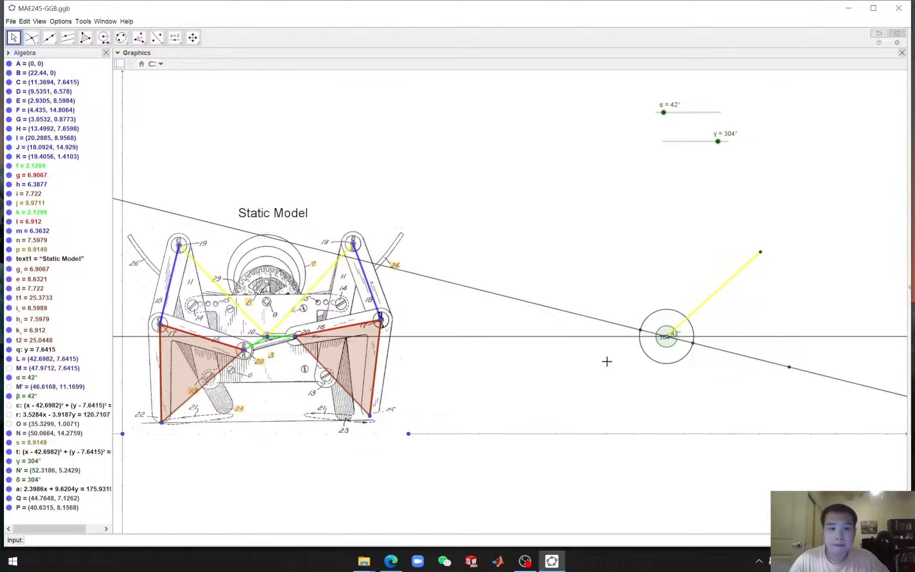
left_click(595, 318)
right_click(596, 319)
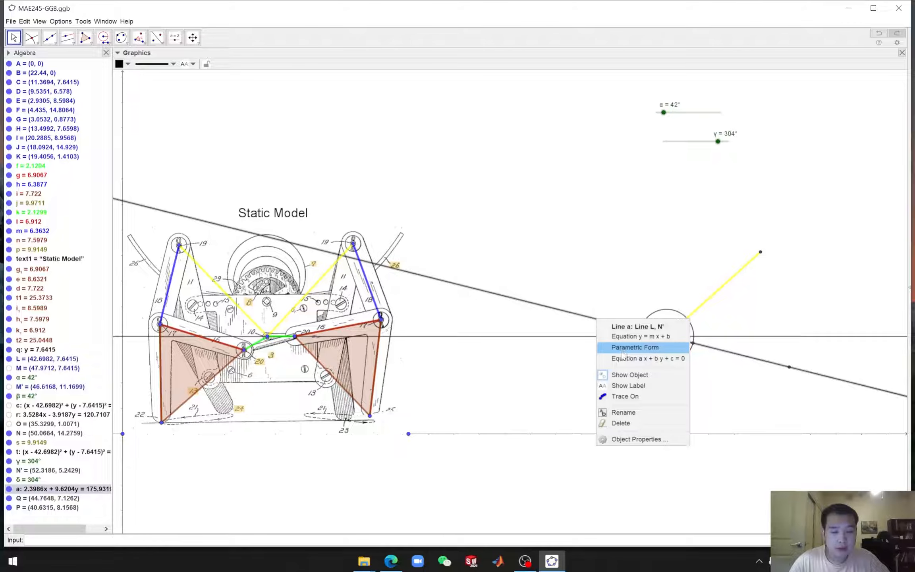
left_click(622, 375)
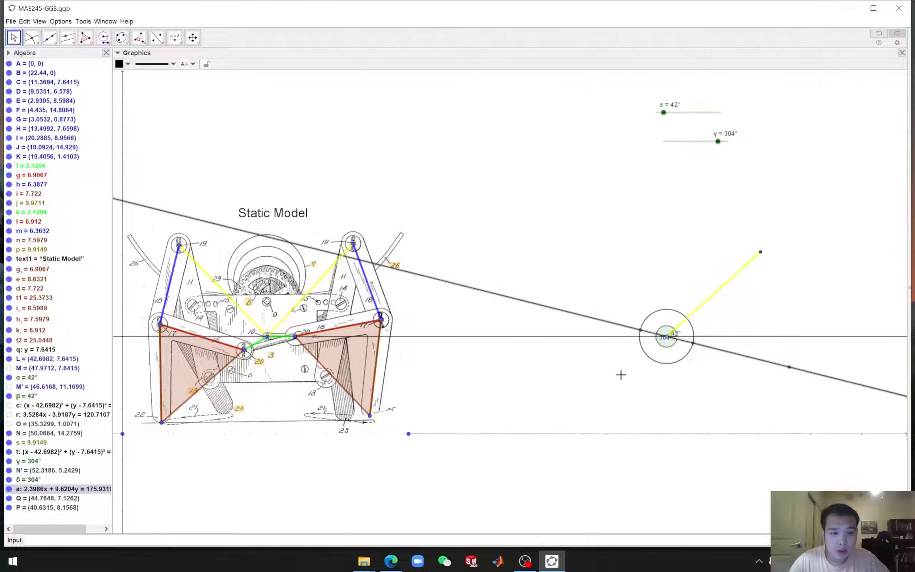
left_click(640, 330)
right_click(640, 329)
left_click(675, 359)
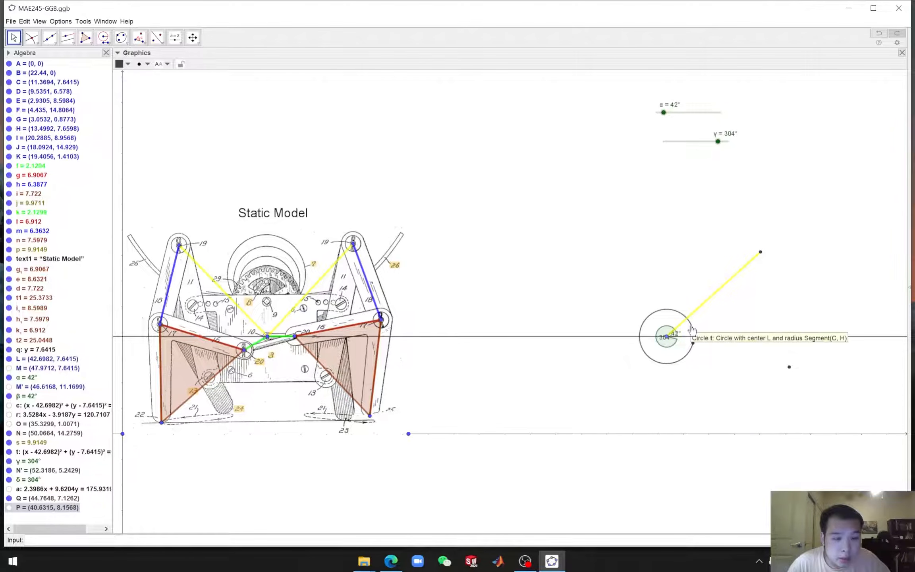
Hide the rotated point N′ and the small compass circle around the crank center
left_click(789, 367)
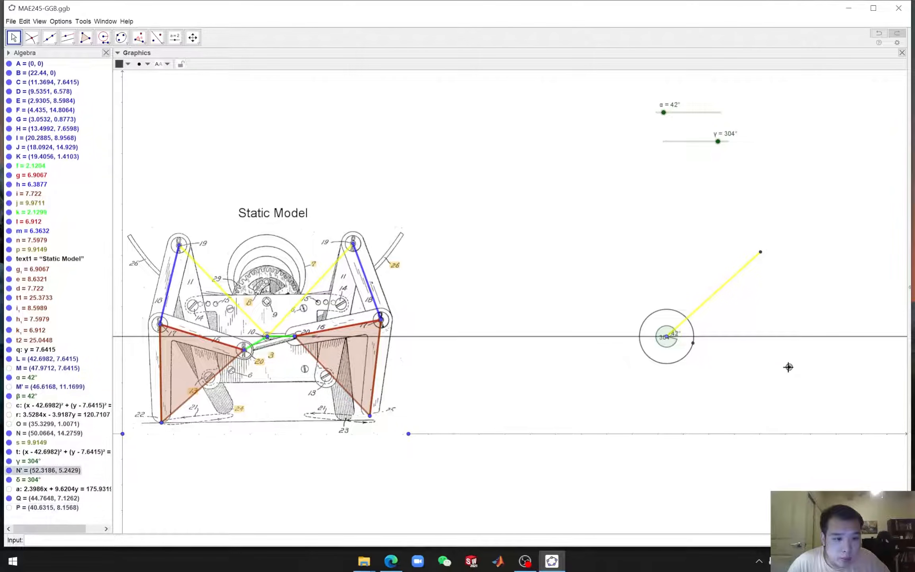
right_click(788, 368)
left_click(802, 397)
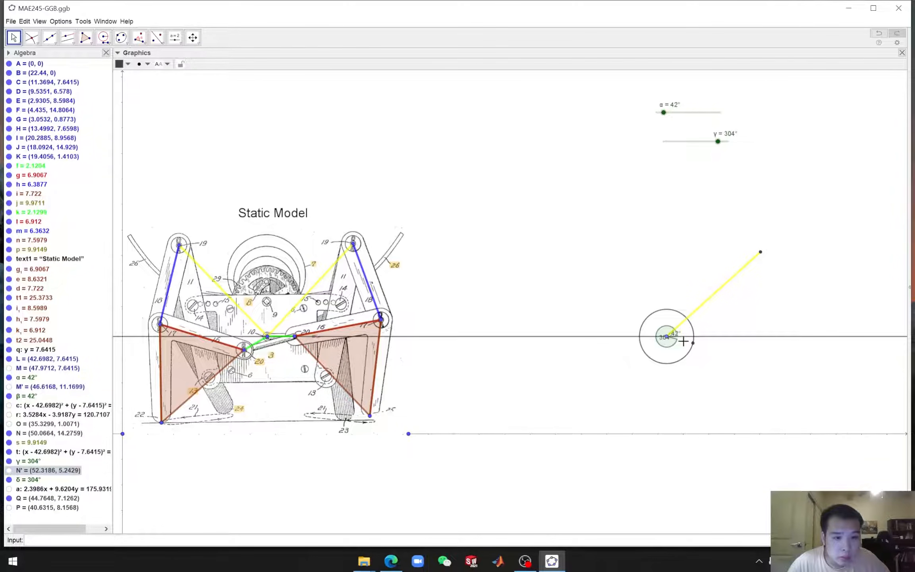
left_click(682, 363)
right_click(682, 363)
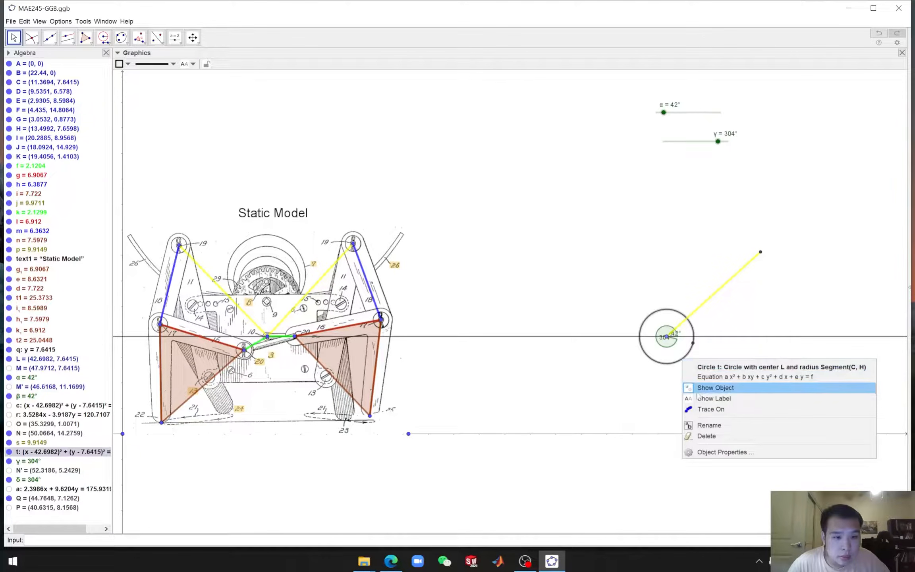
left_click(698, 388)
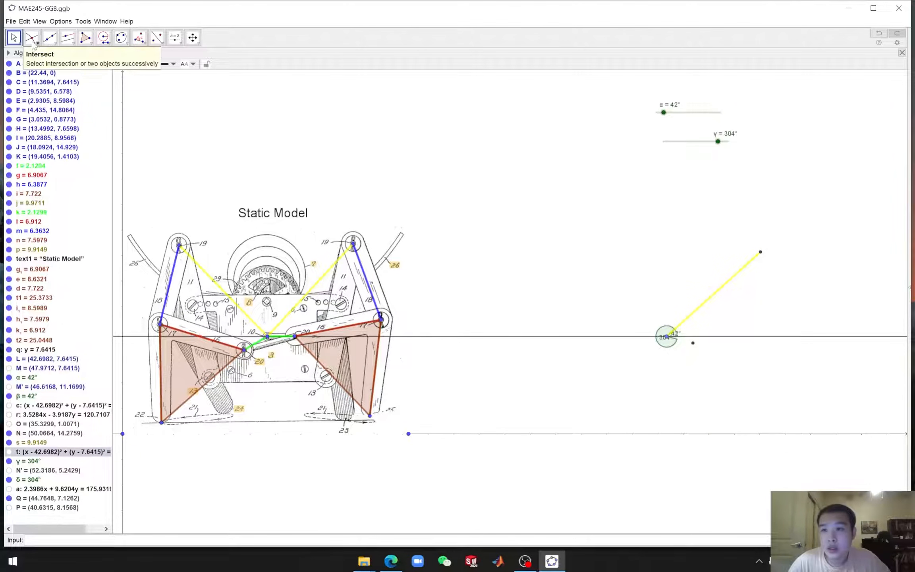
Draw a green segment from the crank center to the remaining intersection point Q as the crank arm
left_click(54, 44)
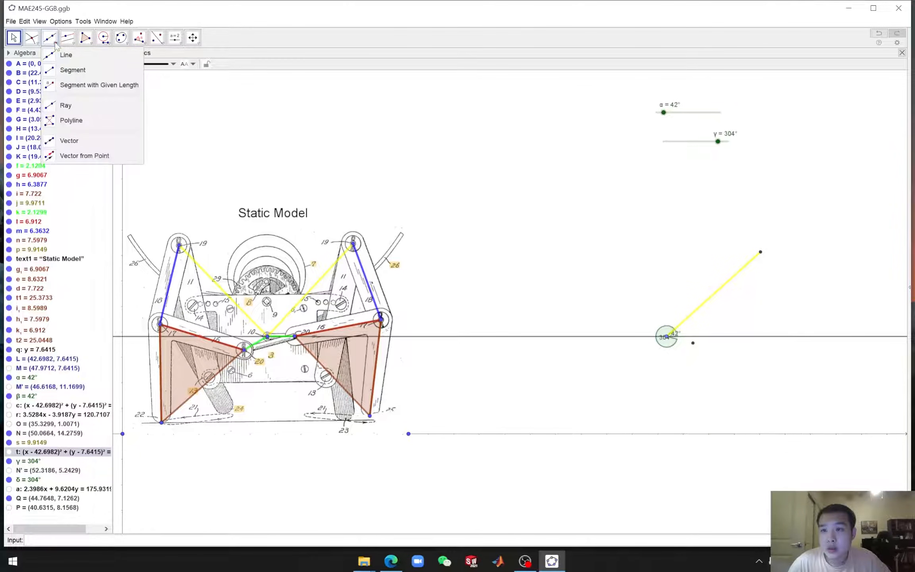
left_click(66, 68)
left_click(666, 336)
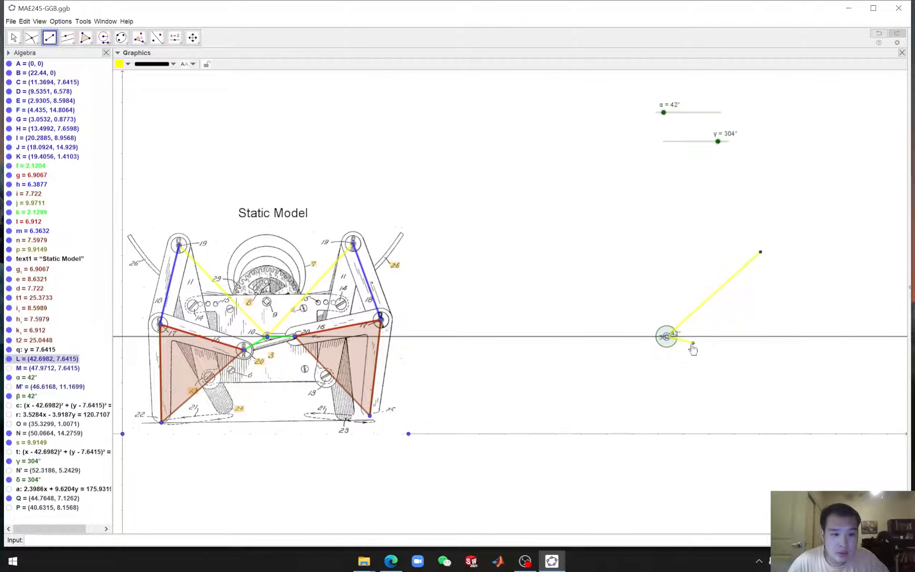
left_click(693, 343)
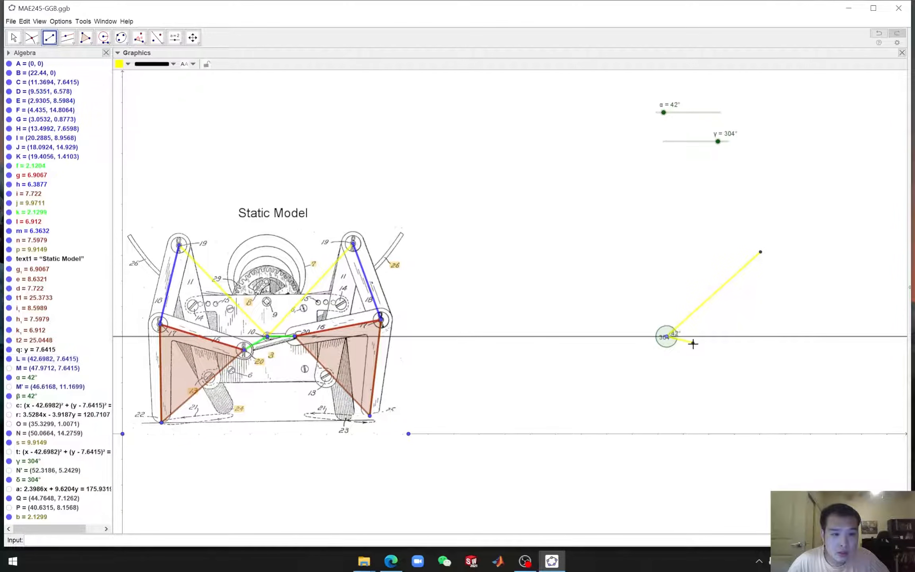
left_click(127, 64)
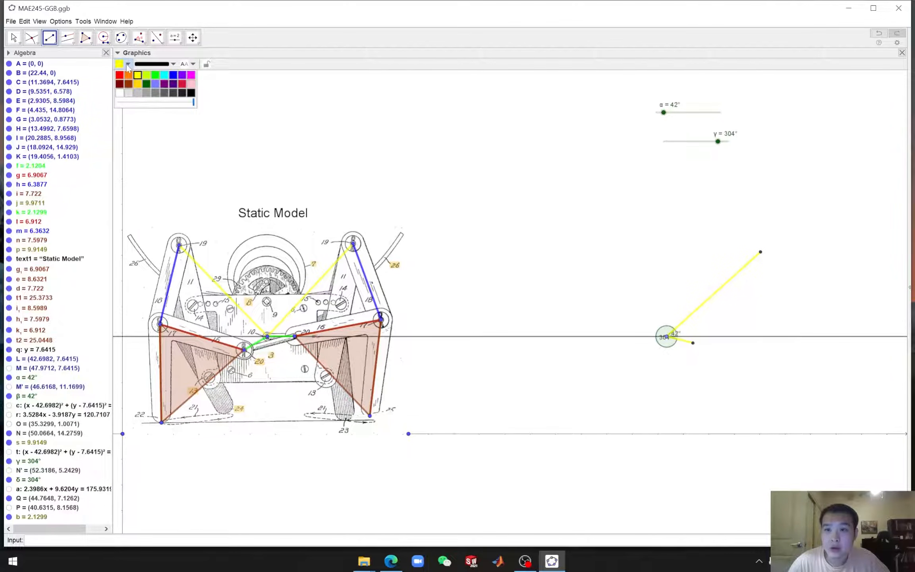
left_click(155, 79)
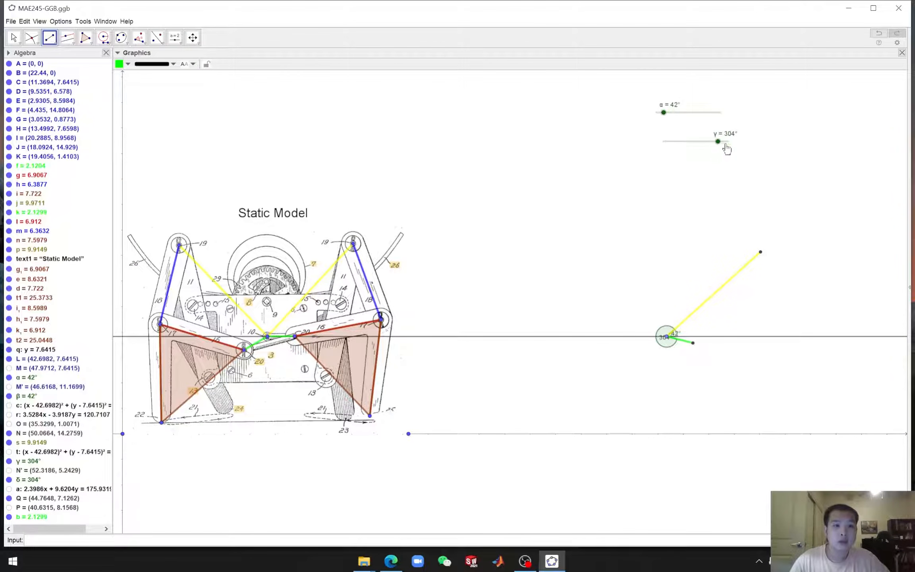
Set γ to 318°
key("Escape")
mouse_move(718, 142)
left_mouse_down()
mouse_move(688, 141)
mouse_move(735, 145)
mouse_move(655, 141)
mouse_move(717, 145)
left_mouse_up()
left_click(491, 260)
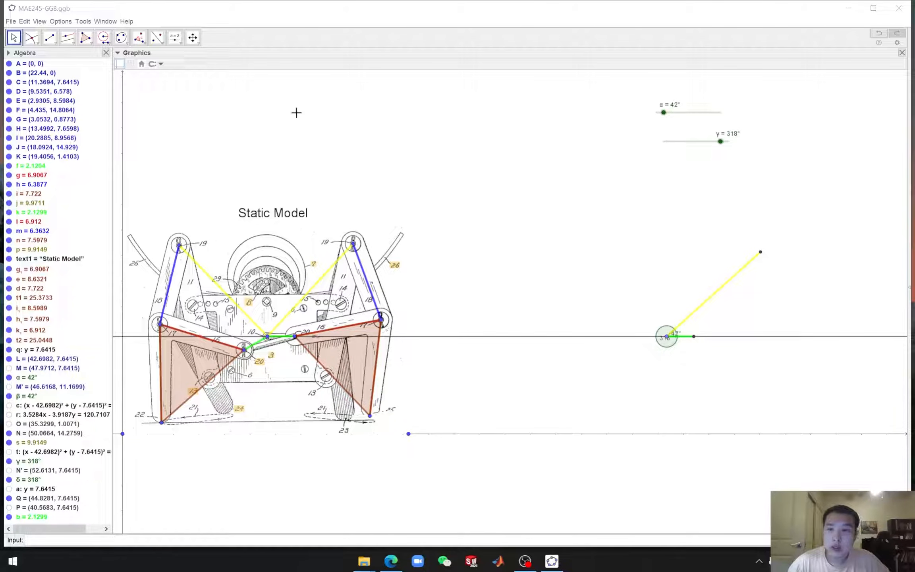
Draw a compass circle centered at the yellow link's upper end with radius equal to the right blue link's length
left_click(104, 38)
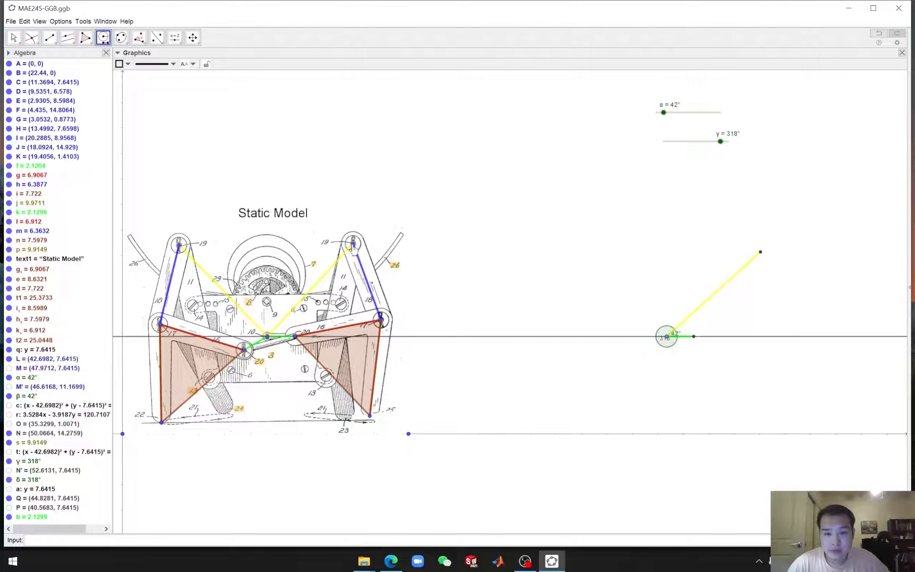
left_click(381, 320)
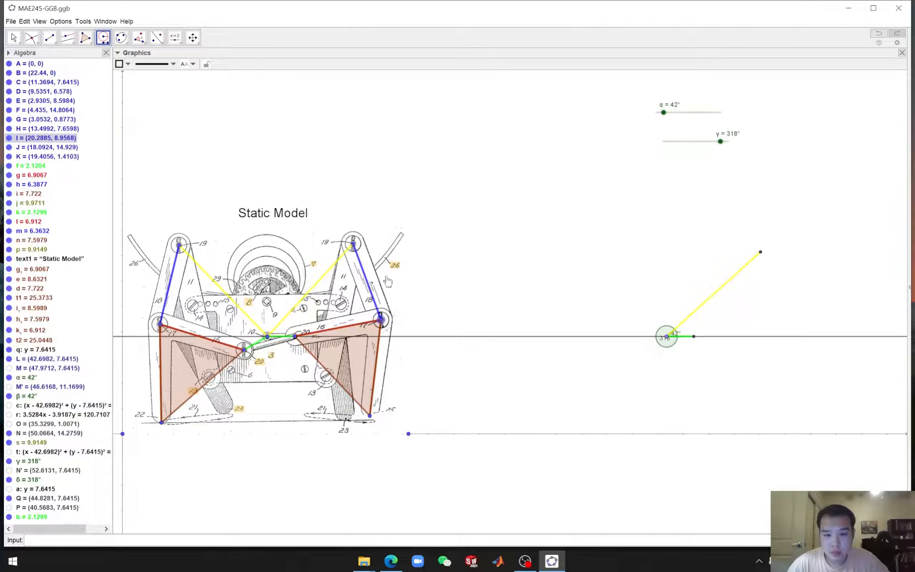
left_click(353, 244)
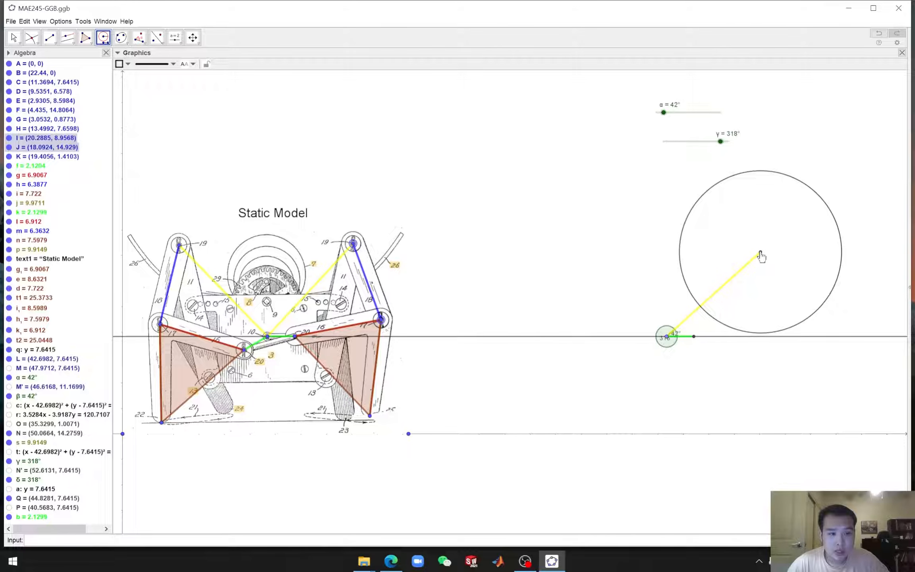
left_click(760, 252)
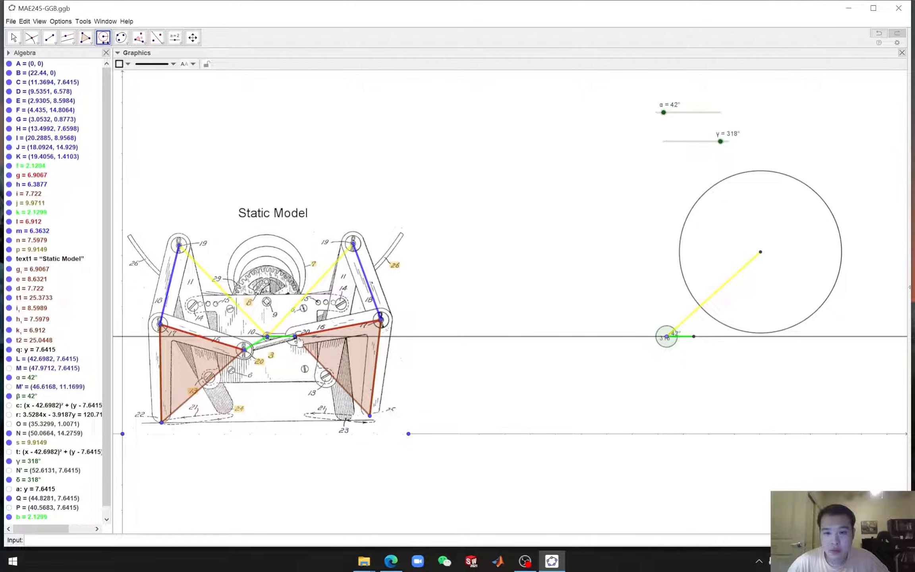
Draw a compass circle centered at the crank end Q with radius equal to the distance from pin 20 to the right blue link's lower pin
left_click(381, 320)
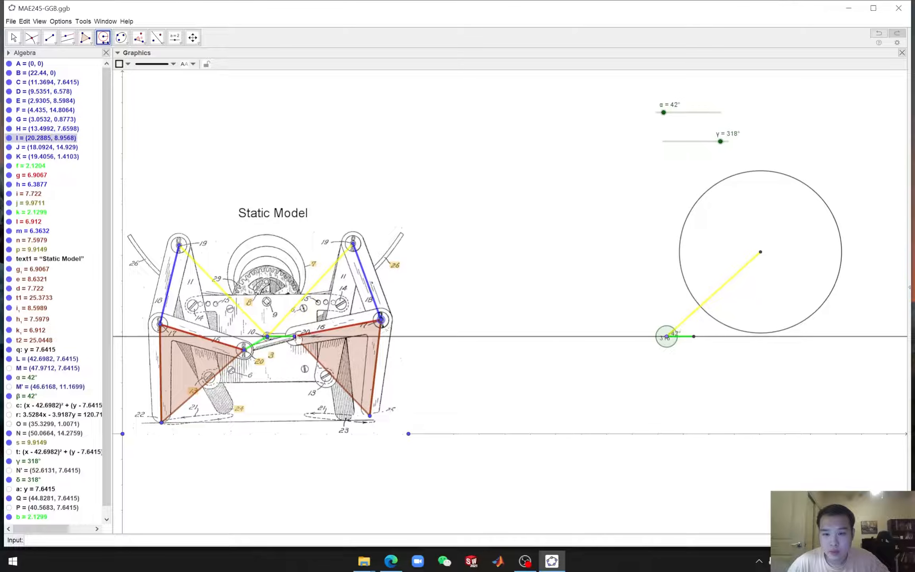
left_click(294, 337)
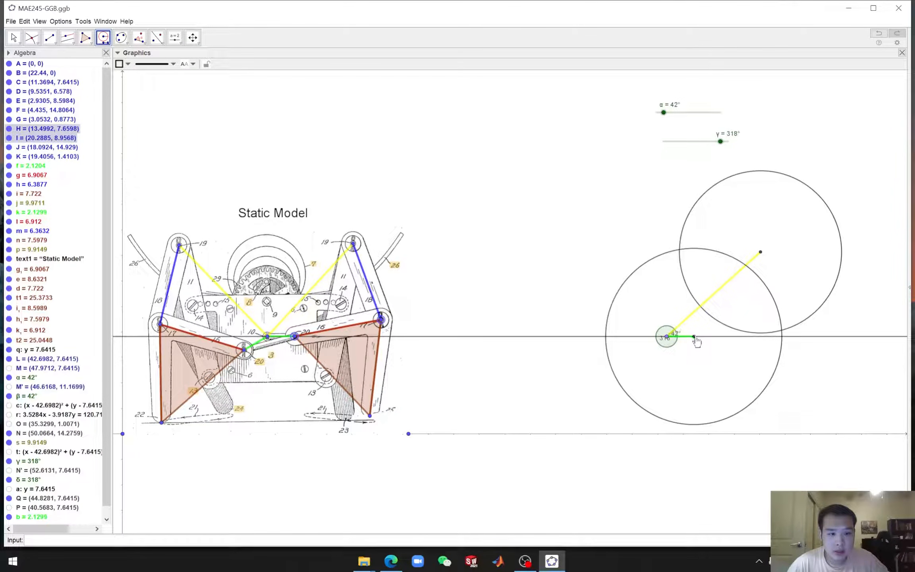
left_click(694, 337)
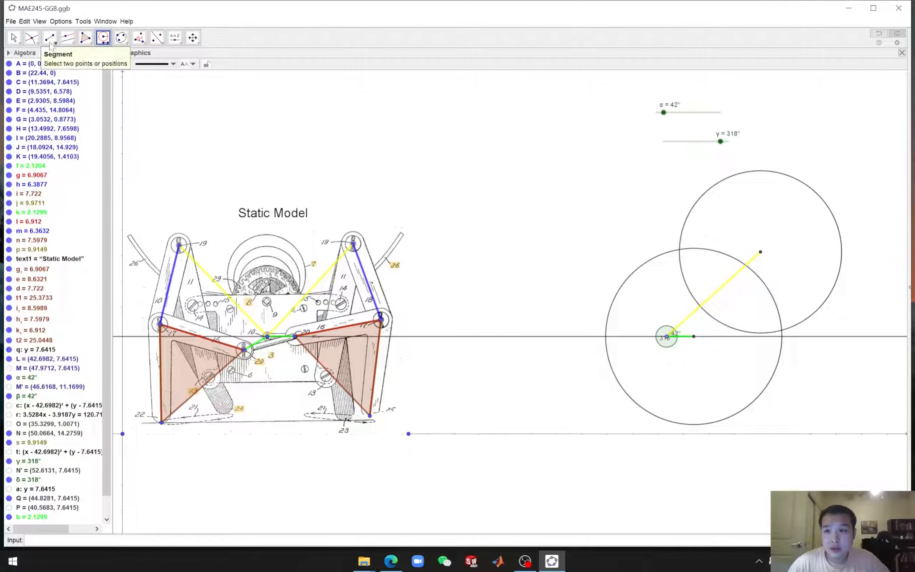
Intersect the two new compass circles to get their intersection points
left_click(31, 38)
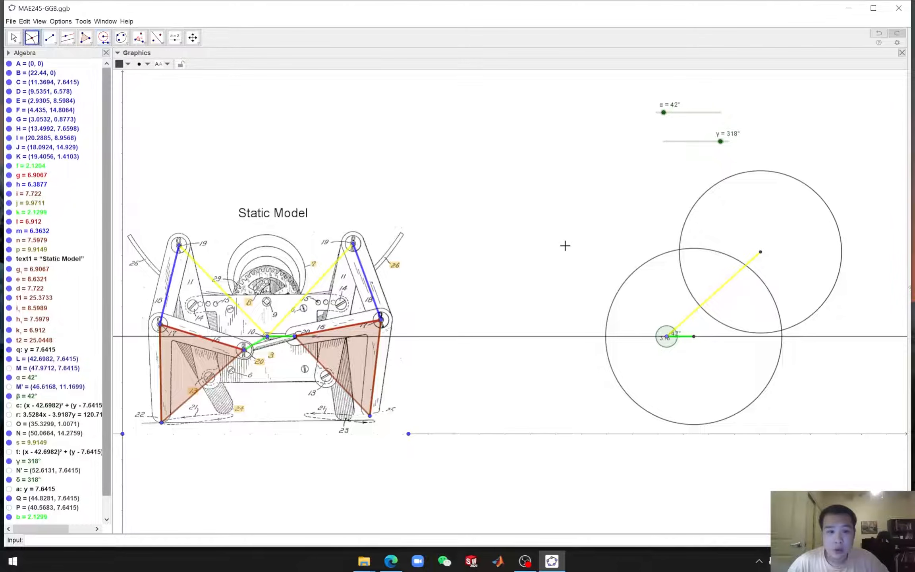
left_click(686, 219)
left_click(645, 269)
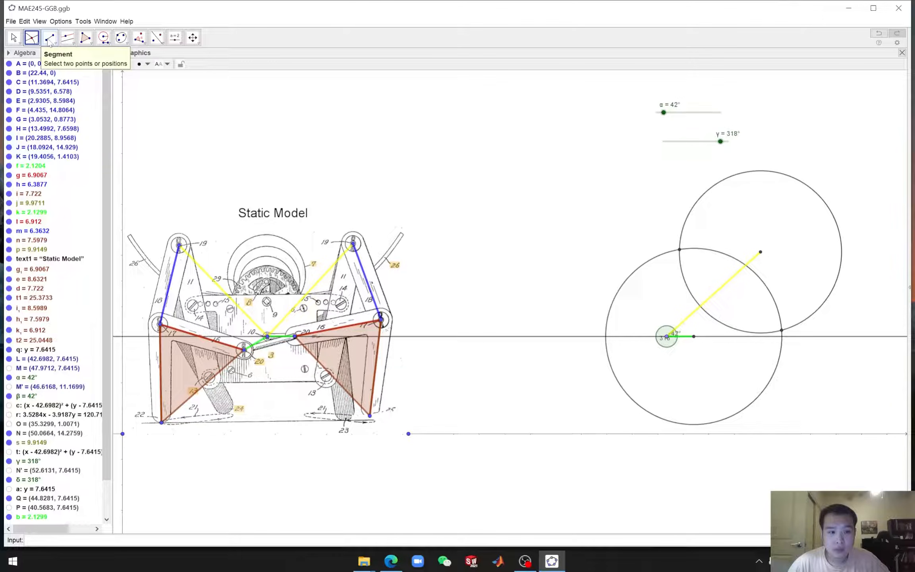
Draw a brown segment from the crank end Q to the right intersection point of the two circles
left_click(49, 40)
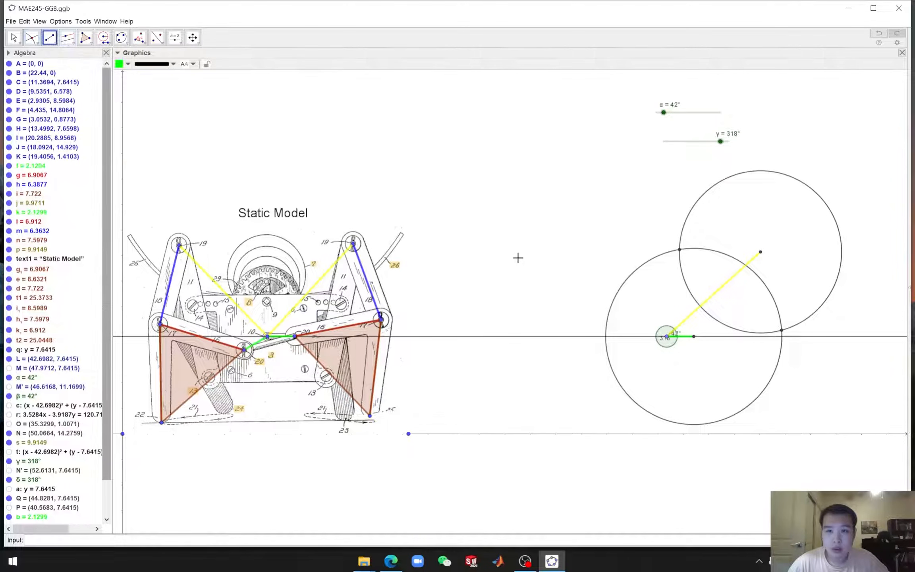
left_click(695, 338)
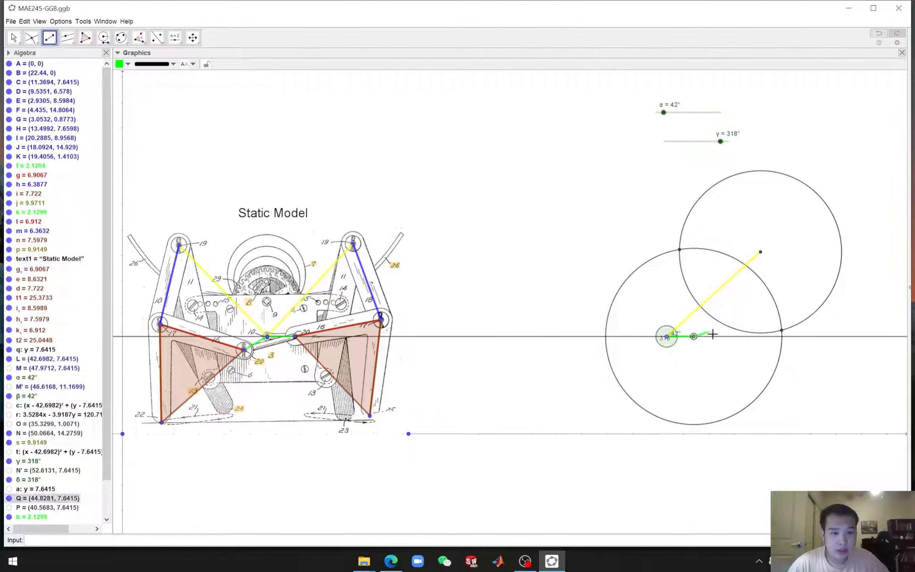
left_click(780, 331)
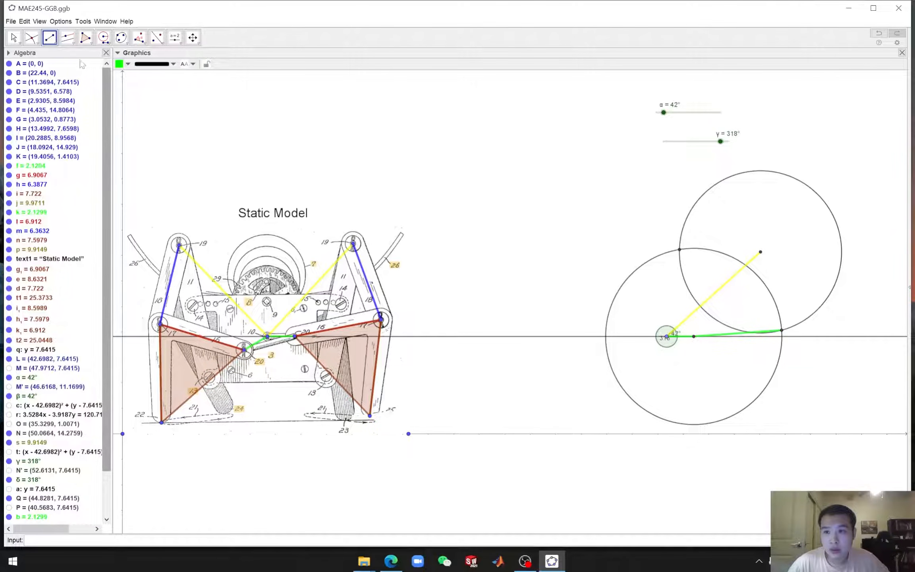
left_click(126, 64)
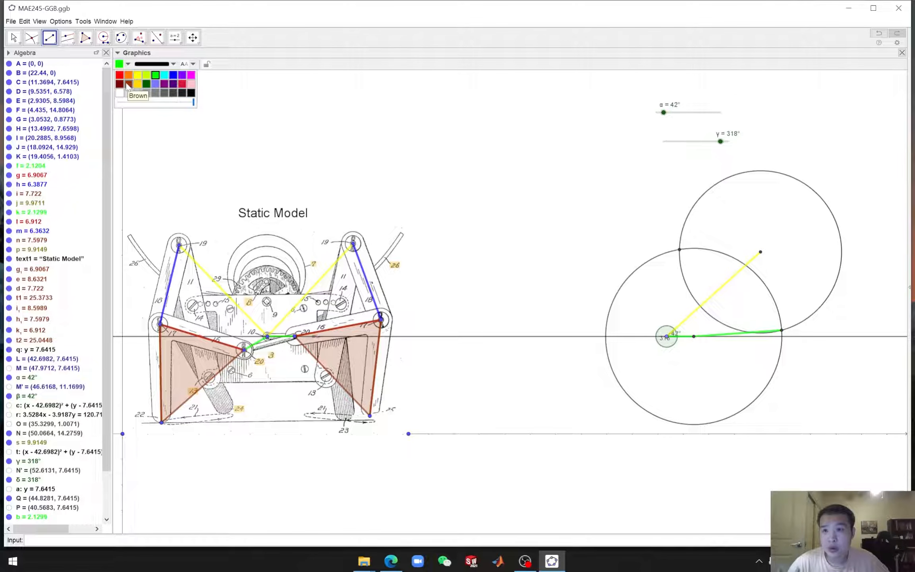
left_click(129, 85)
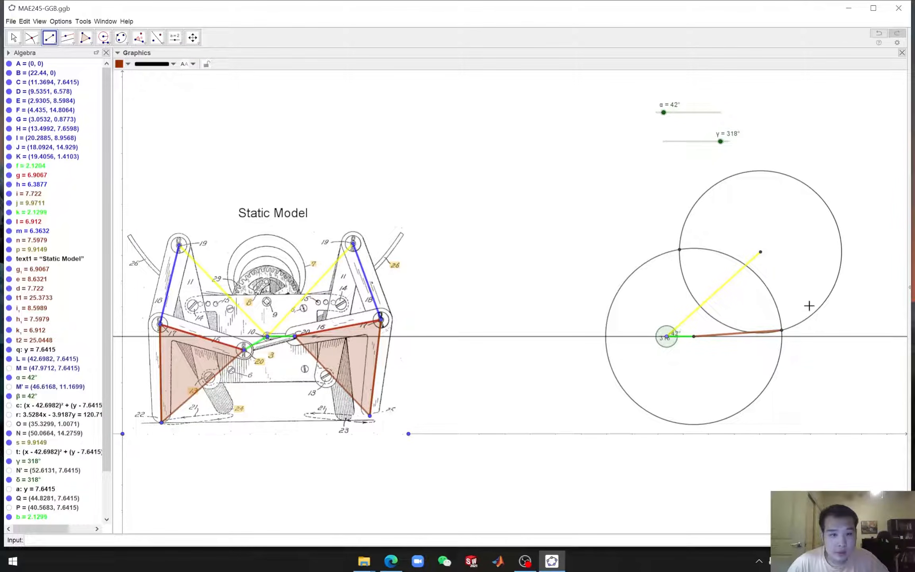
Draw a blue segment from that intersection point to the yellow link's upper end
left_click(781, 330)
left_click(760, 251)
left_click(118, 64)
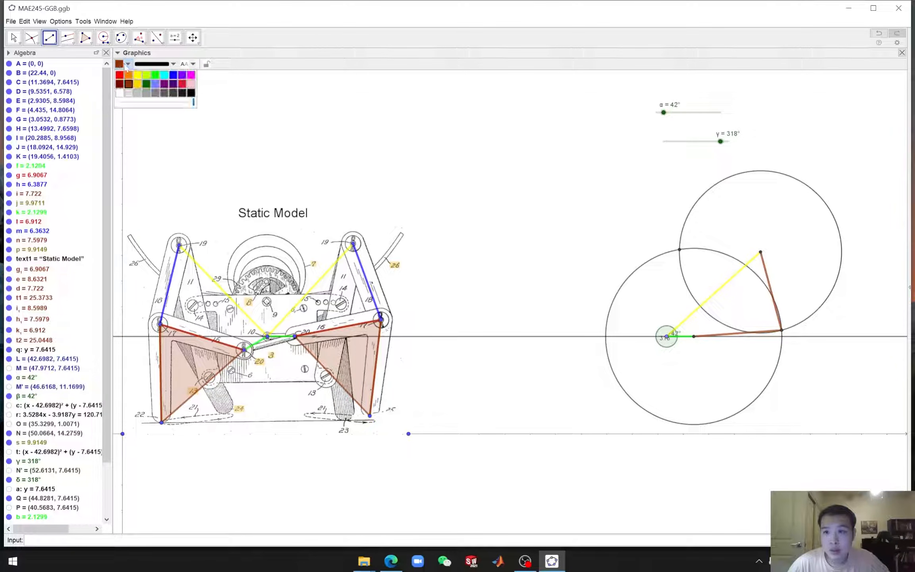
left_click(176, 80)
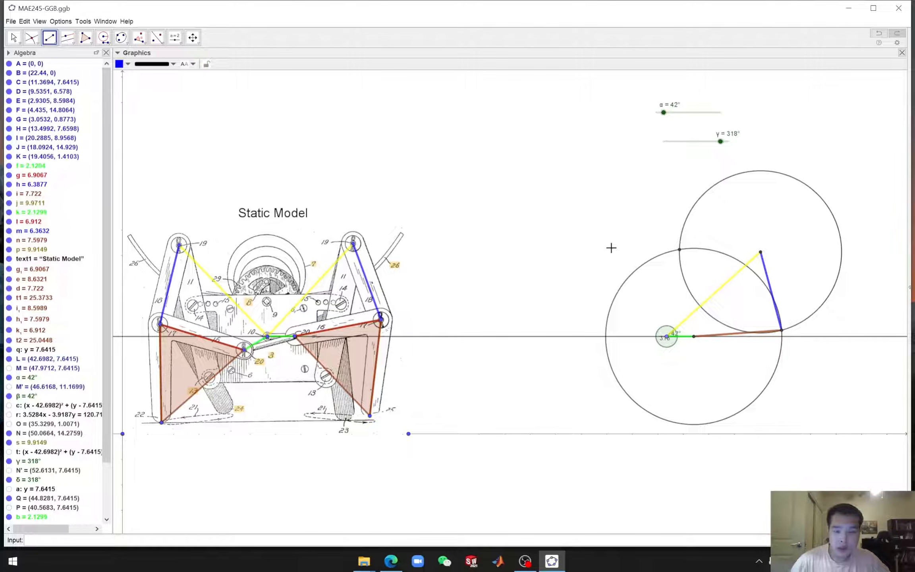
Hide the two compass circles and their unused left intersection point in the crank replica
key("Escape")
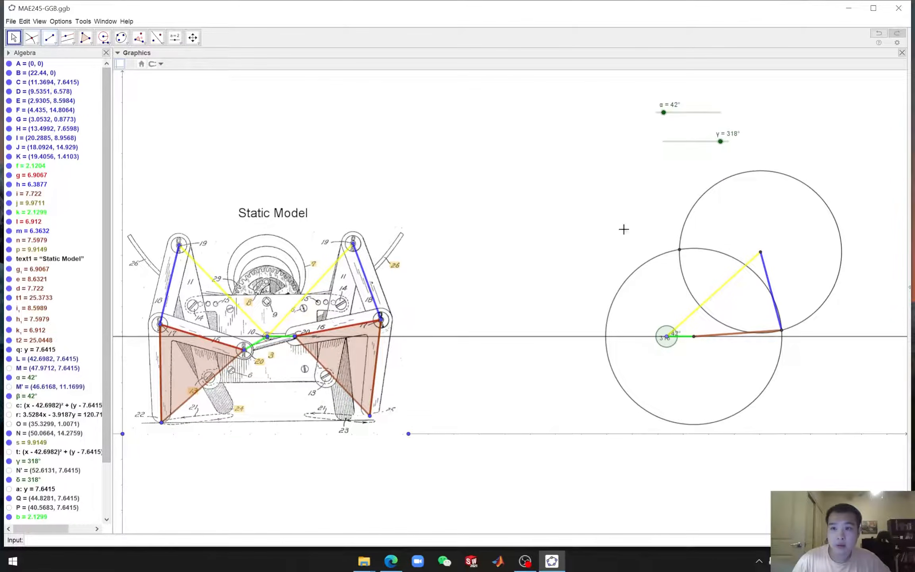
right_click(694, 211)
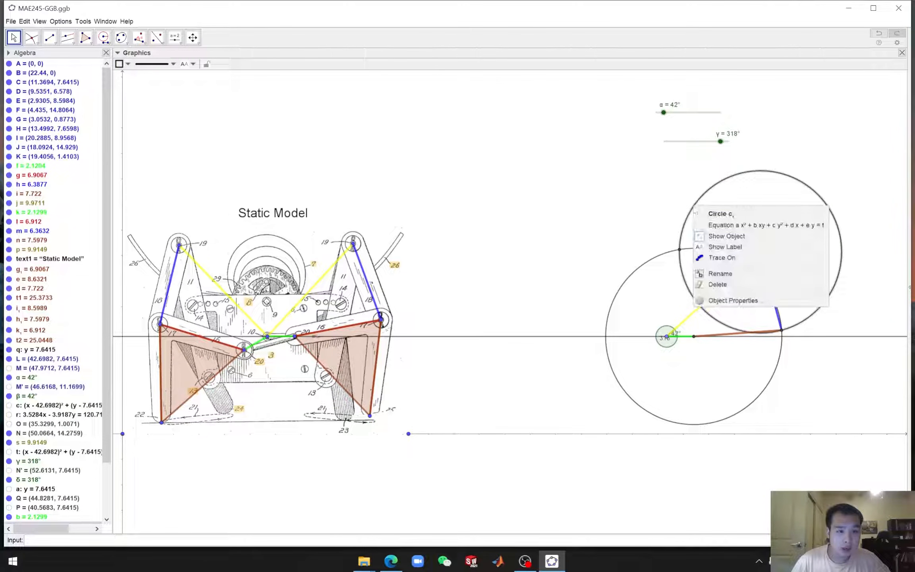
left_click(716, 236)
right_click(655, 262)
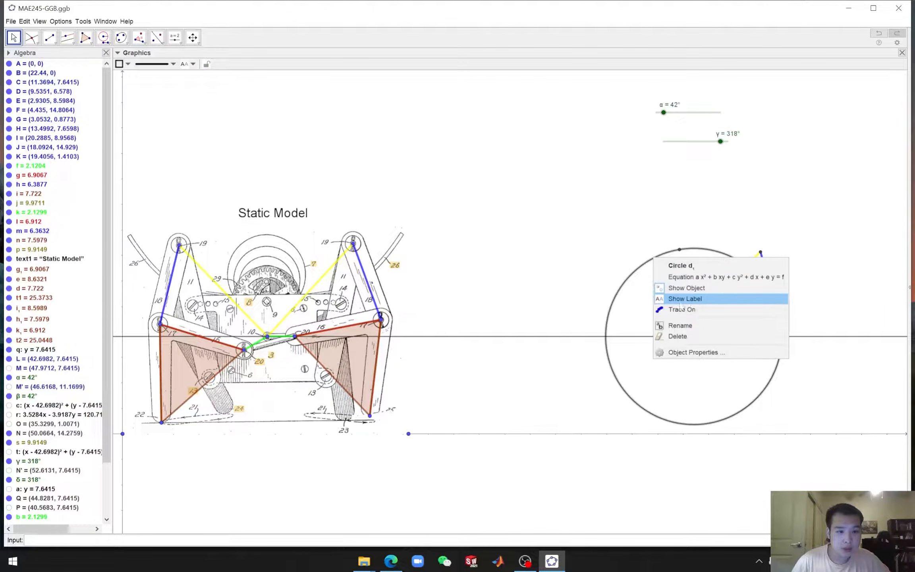
left_click(684, 287)
right_click(680, 251)
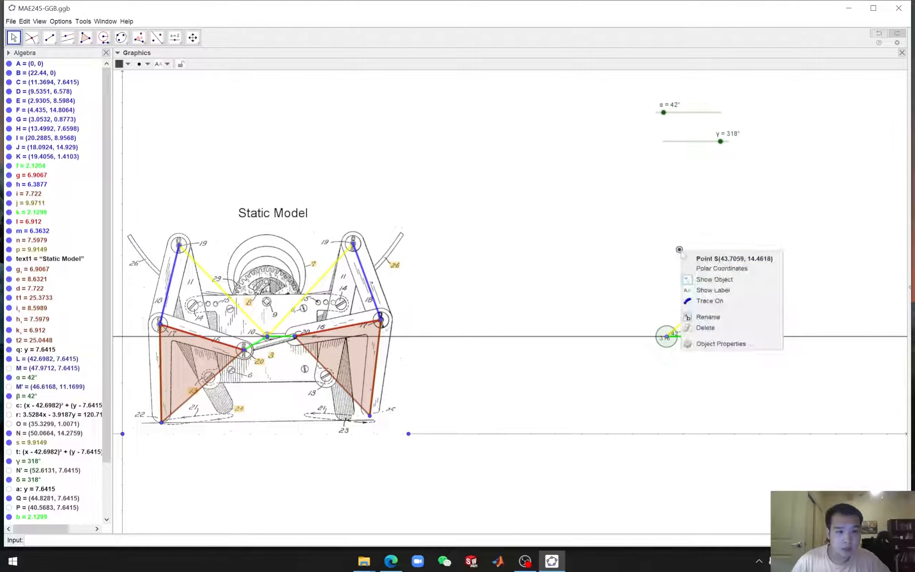
left_click(694, 279)
Move the γ slider slightly to check that the replica linkage follows the crank
mouse_move(720, 142)
left_mouse_down()
mouse_move(662, 144)
mouse_move(733, 147)
mouse_move(664, 144)
mouse_move(721, 147)
left_mouse_up()
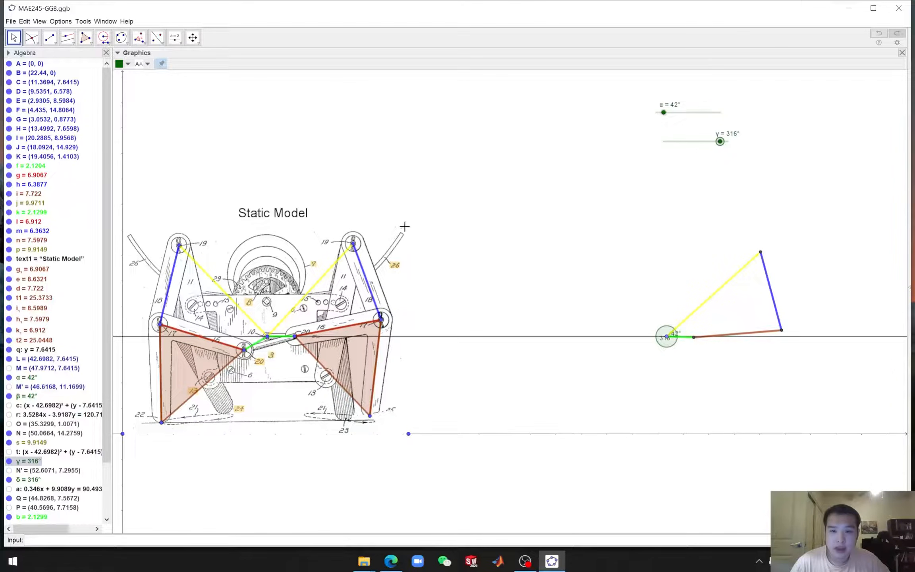
mouse_move(721, 147)
left_mouse_down()
mouse_move(640, 143)
mouse_move(721, 153)
left_mouse_up()
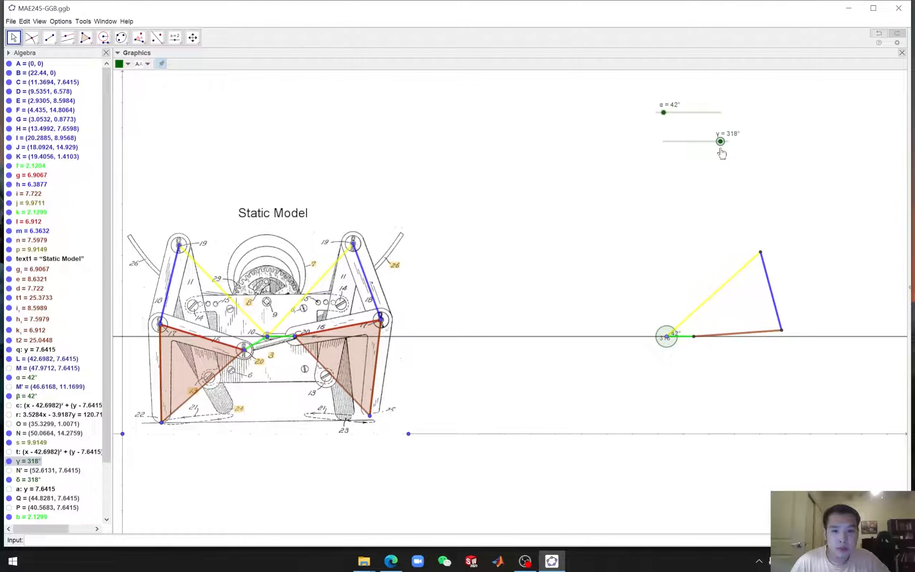
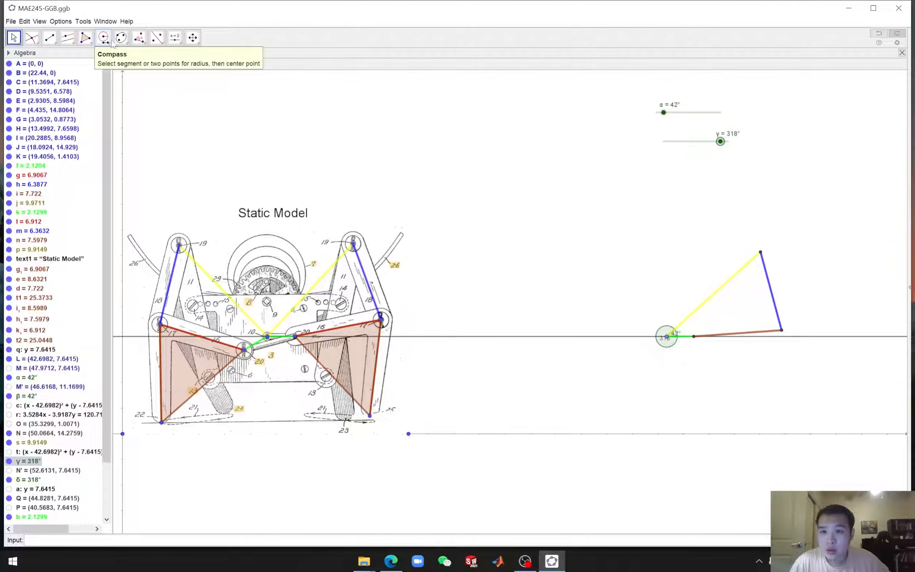
Measure the angle at the static model's right outer pin between the green link's right end and the right foot pin
left_click(144, 43)
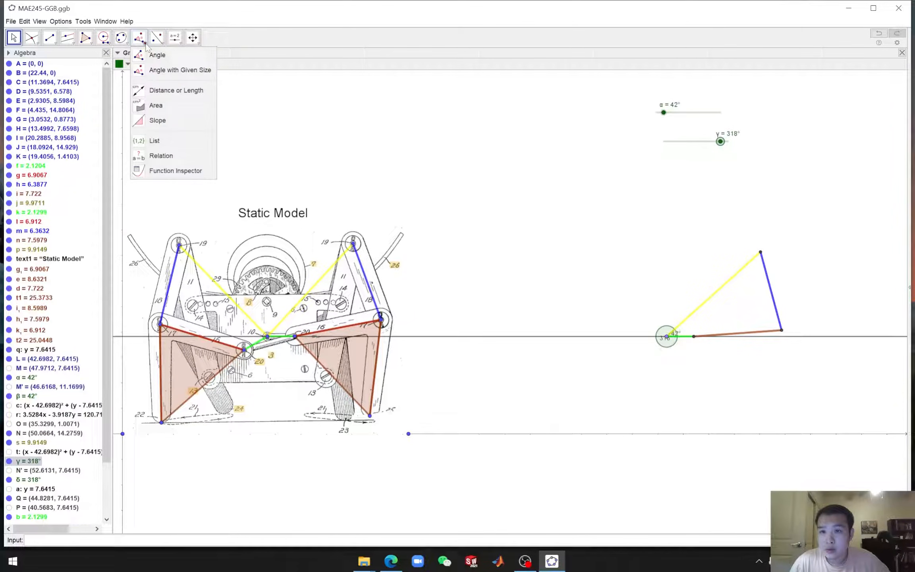
left_click(159, 55)
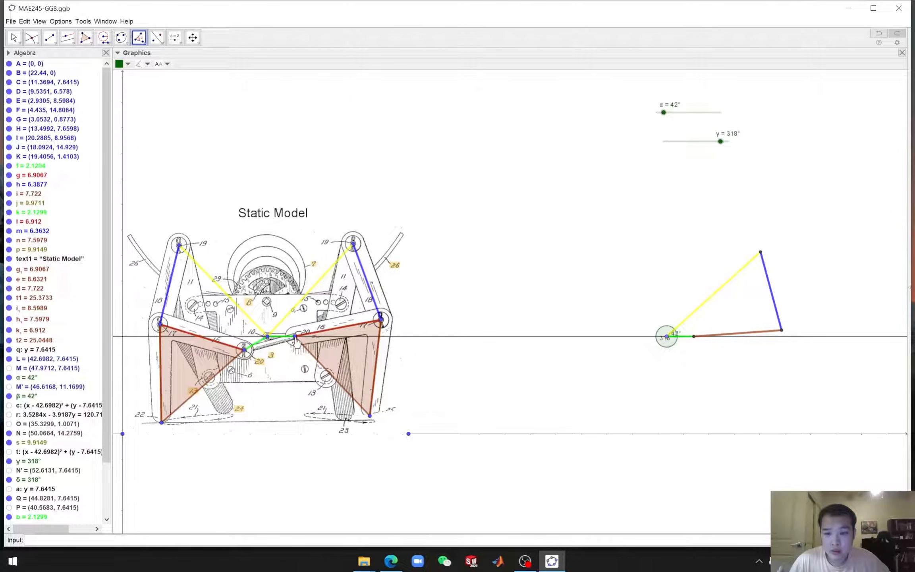
left_click(295, 337)
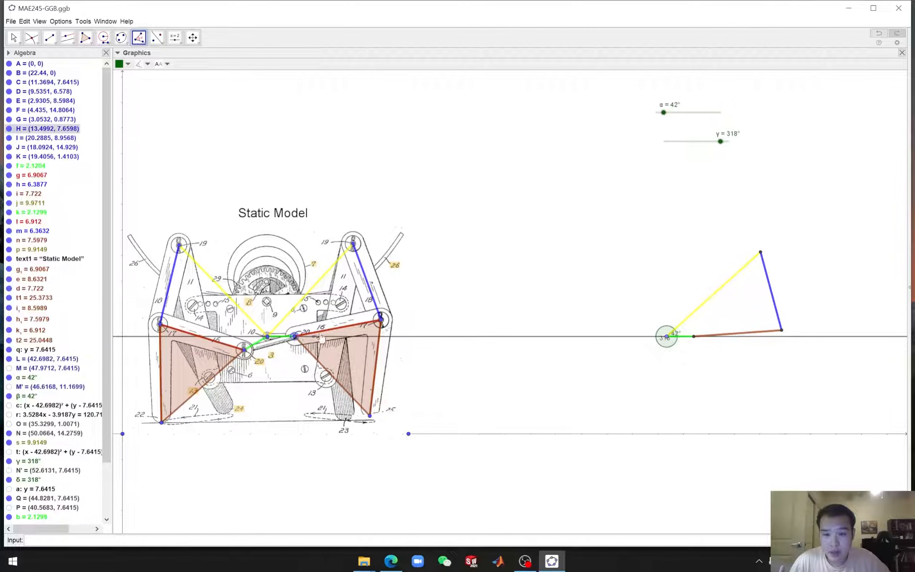
left_click(381, 321)
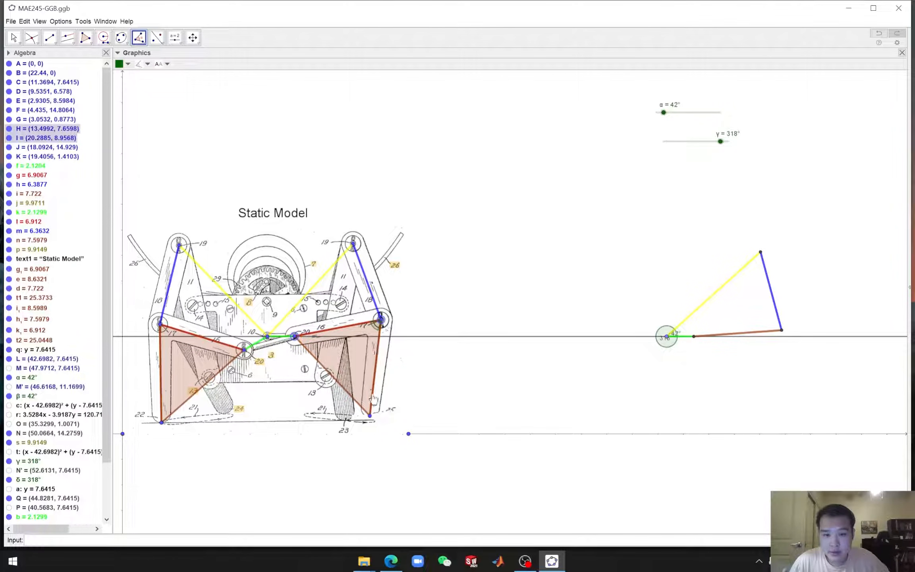
left_click(369, 415)
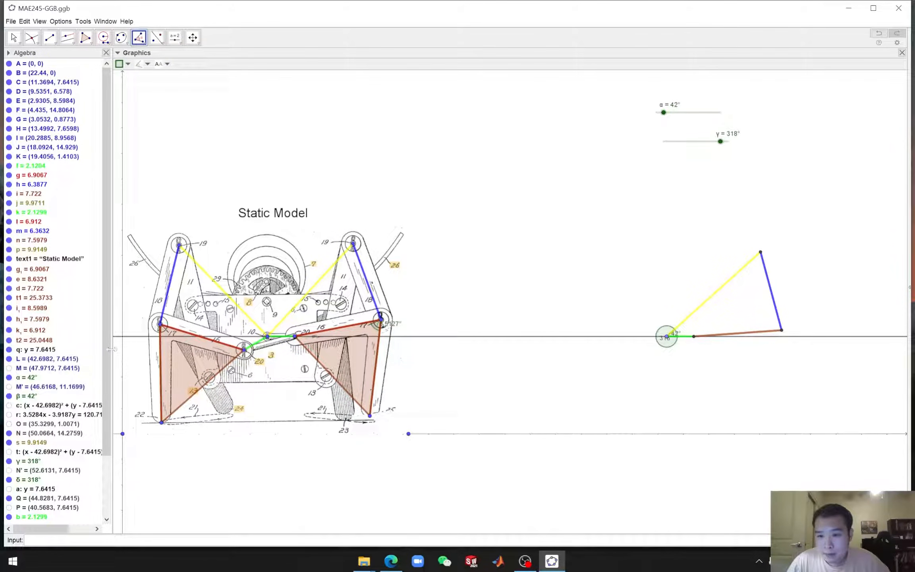
Use Angle with Given Size to rotate the replica's crank end Q about its right intersection point by angle ε
scroll(59, 397, "down", 3)
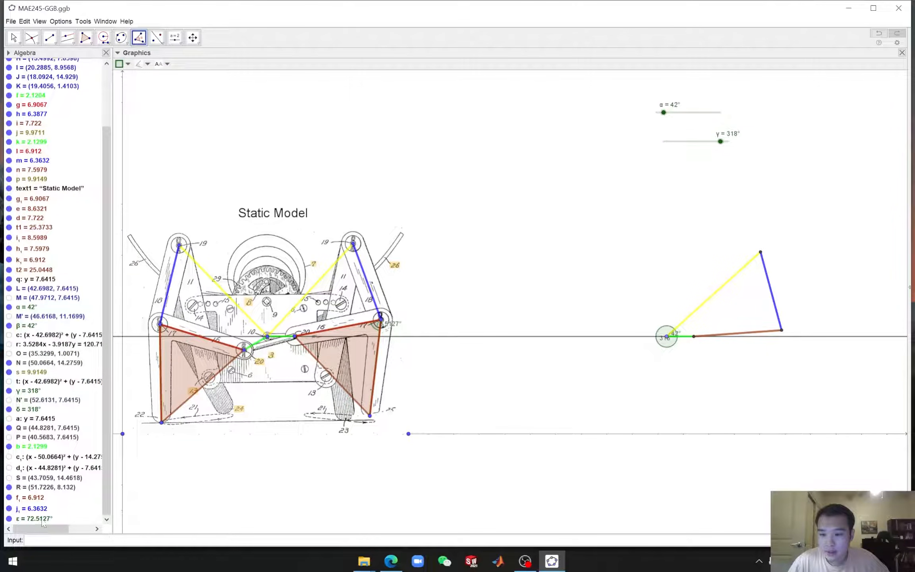
left_click(146, 46)
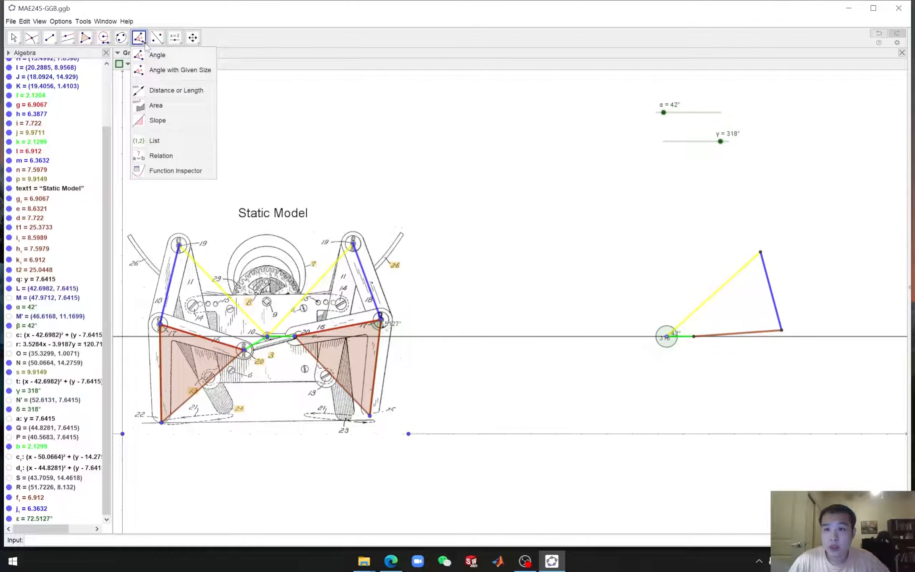
left_click(166, 70)
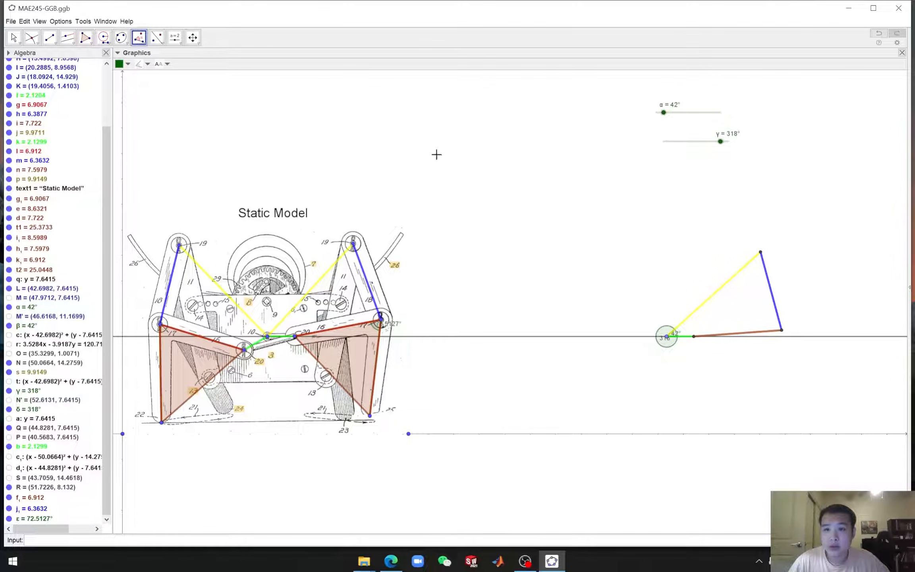
left_click(694, 338)
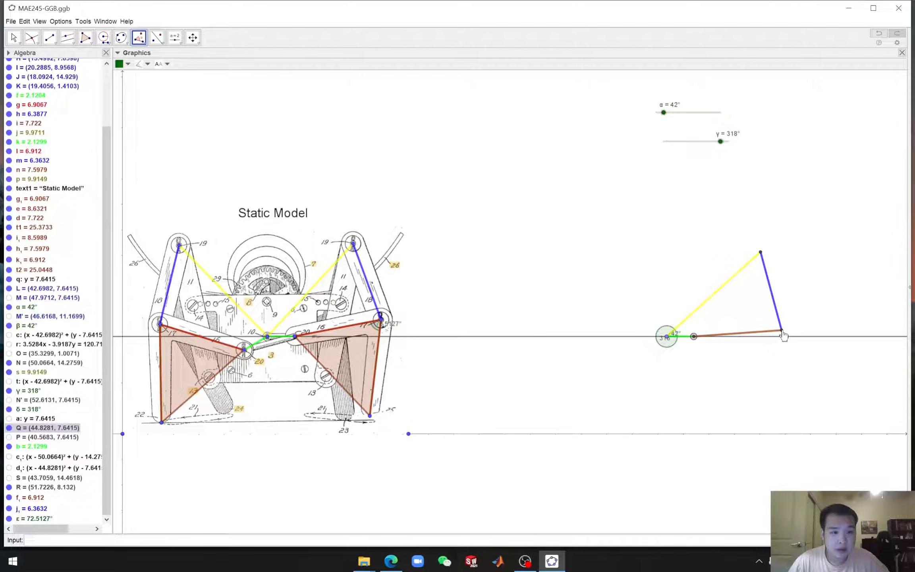
left_click(780, 331)
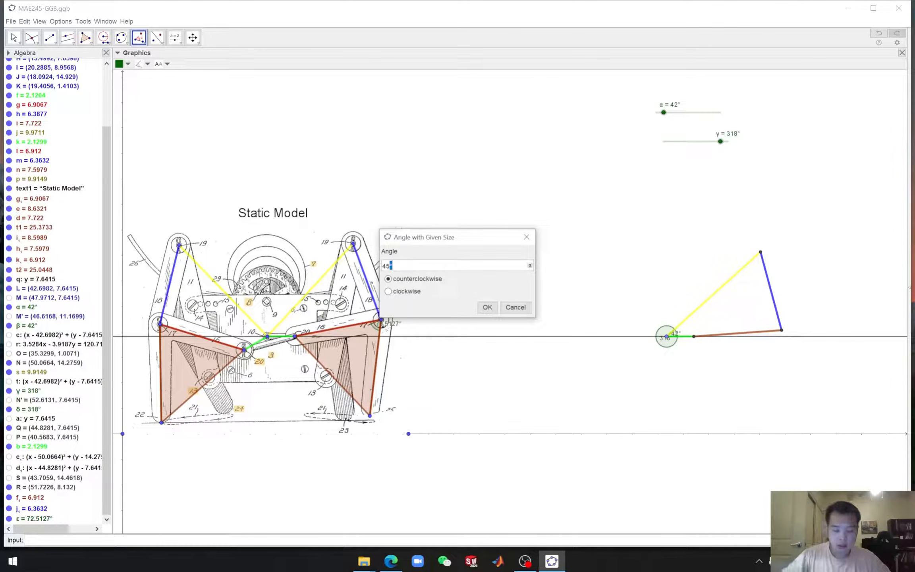
left_click(530, 265)
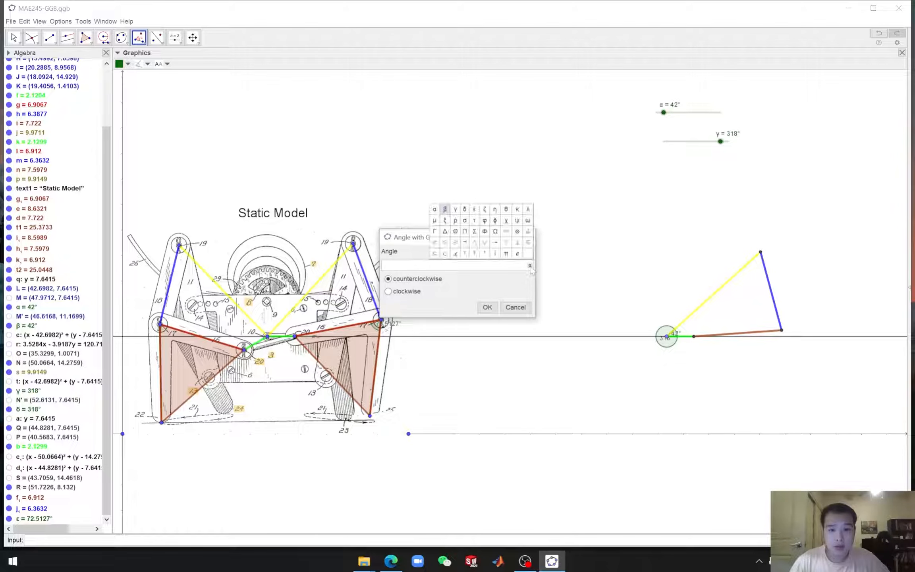
left_click(474, 211)
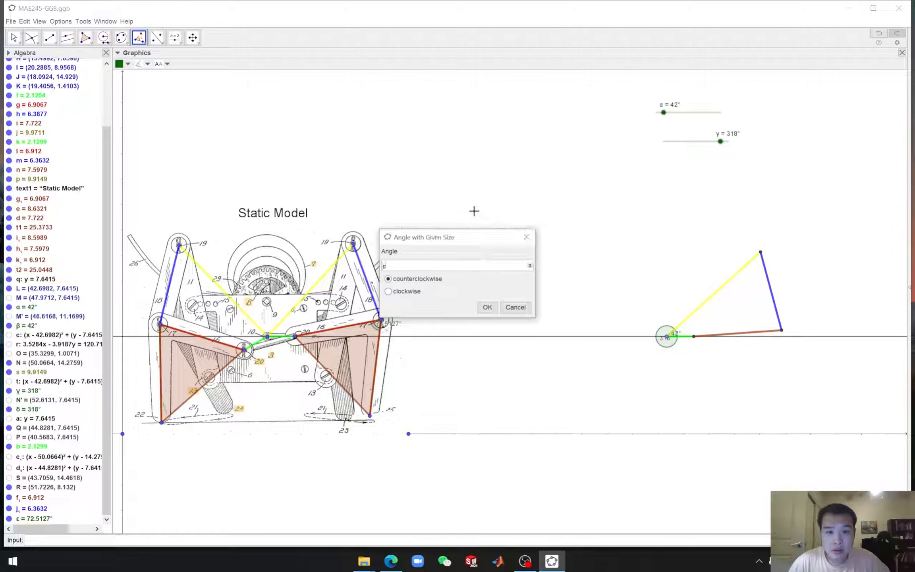
left_click(487, 308)
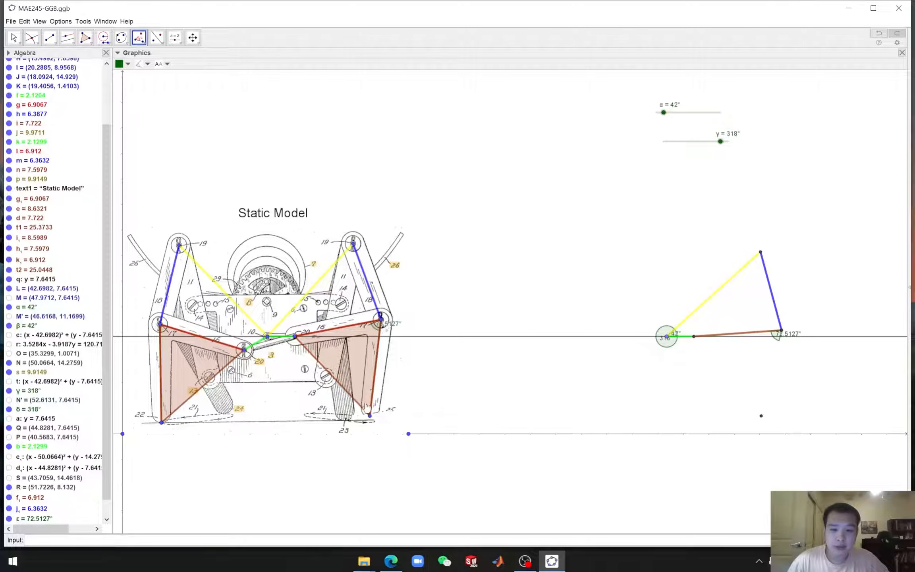
Draw a compass circle with the static model's right outer pin-to-foot distance, centred on the replica's right intersection point
left_click(104, 37)
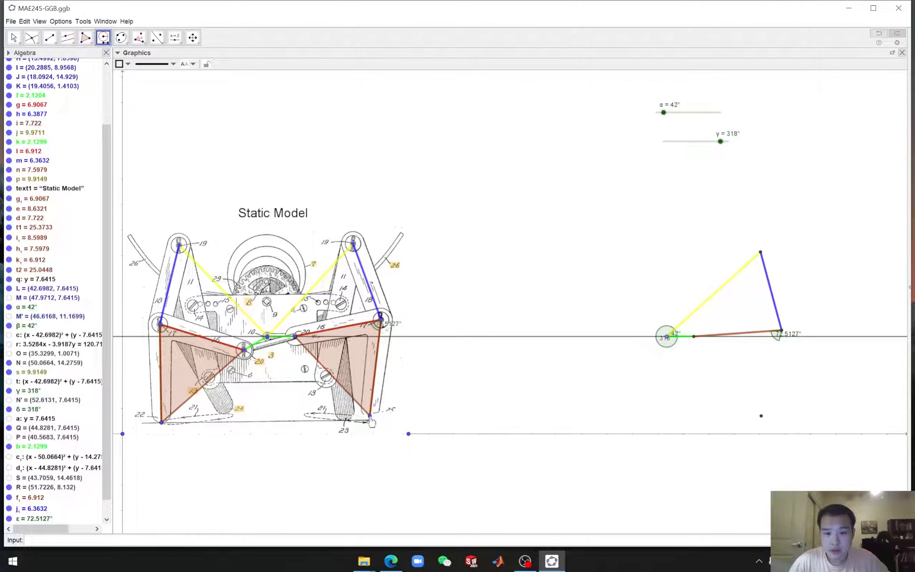
left_click(369, 417)
left_click(380, 318)
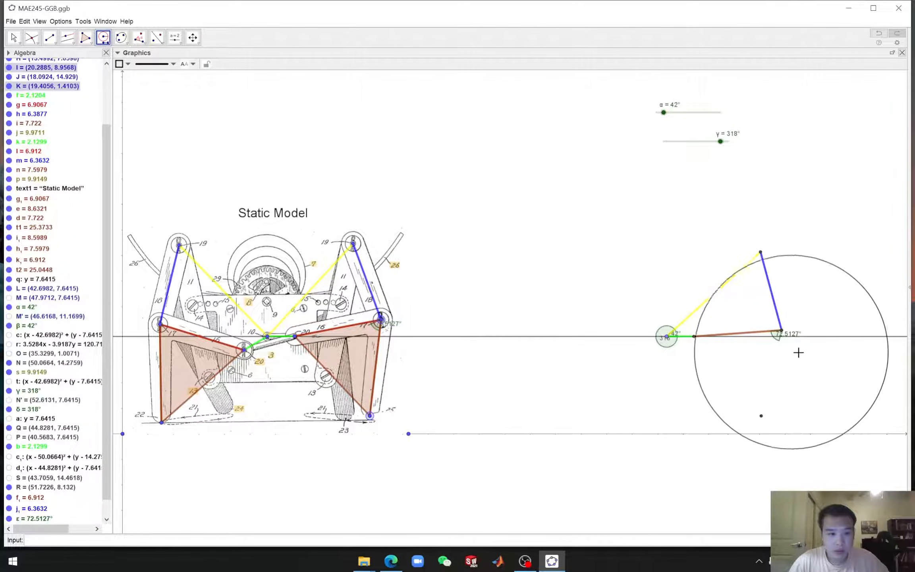
left_click(783, 332)
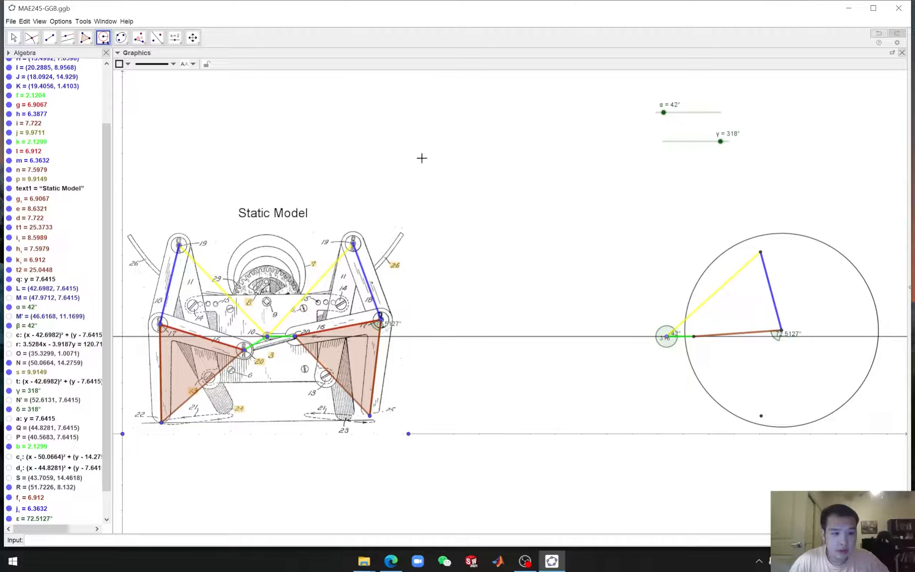
Draw a line through the replica's right intersection point and the rotated point, and intersect it with the compass circle
left_click(55, 42)
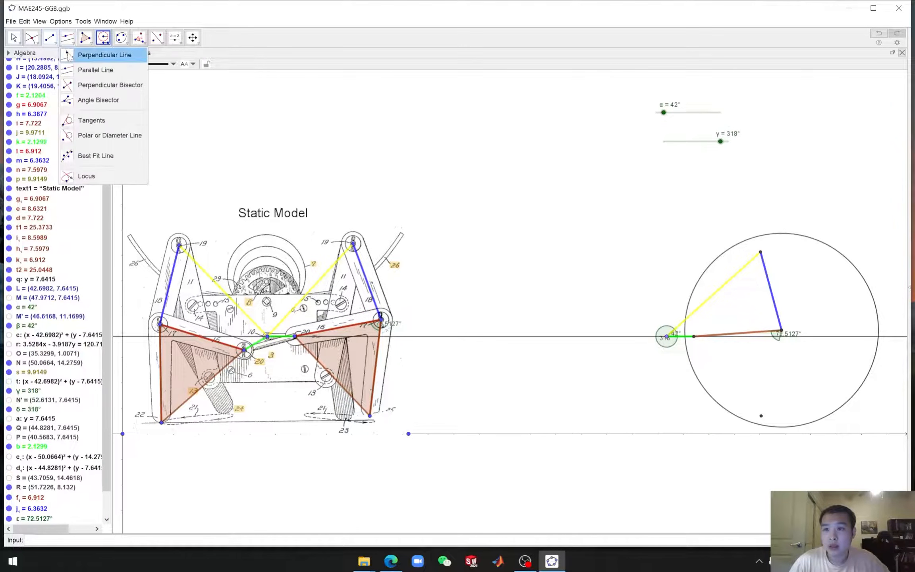
left_click(55, 54)
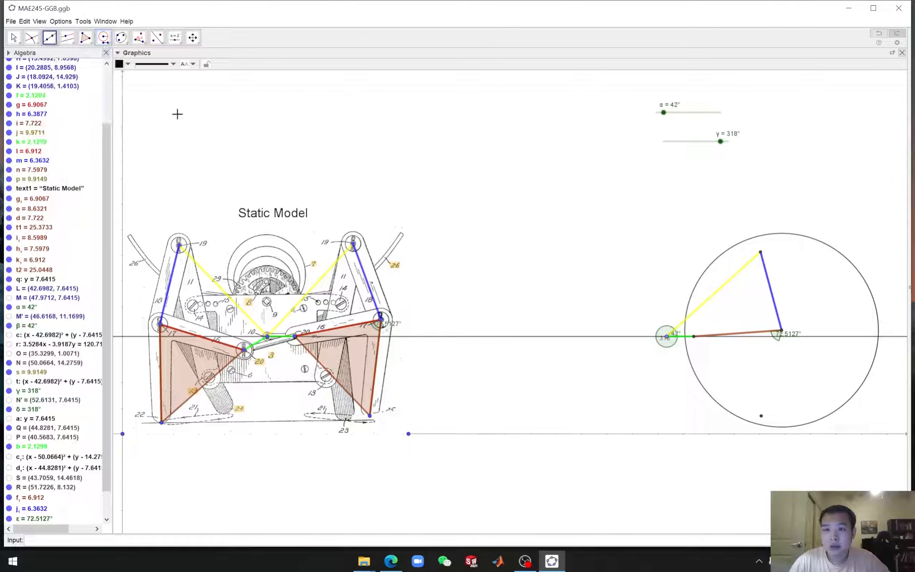
left_click(781, 333)
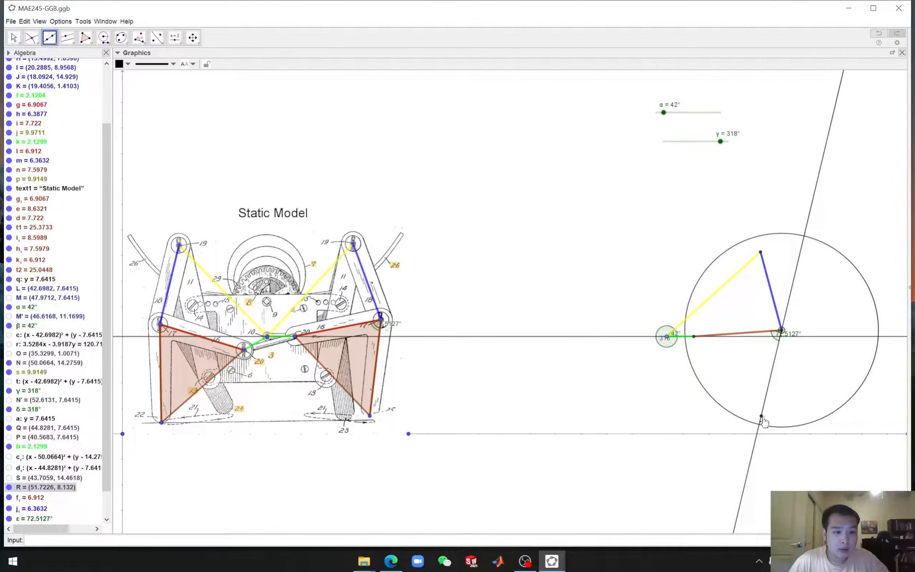
left_click(761, 416)
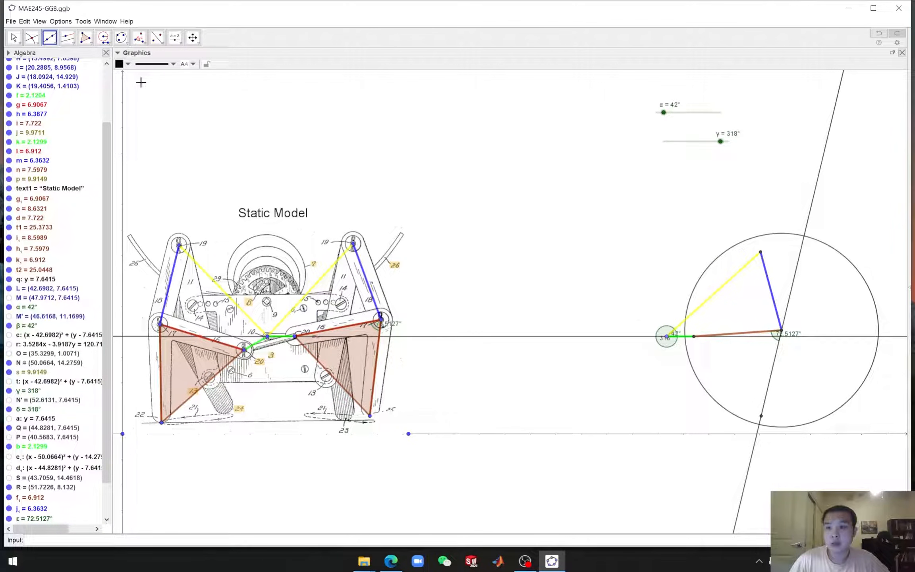
left_click(32, 40)
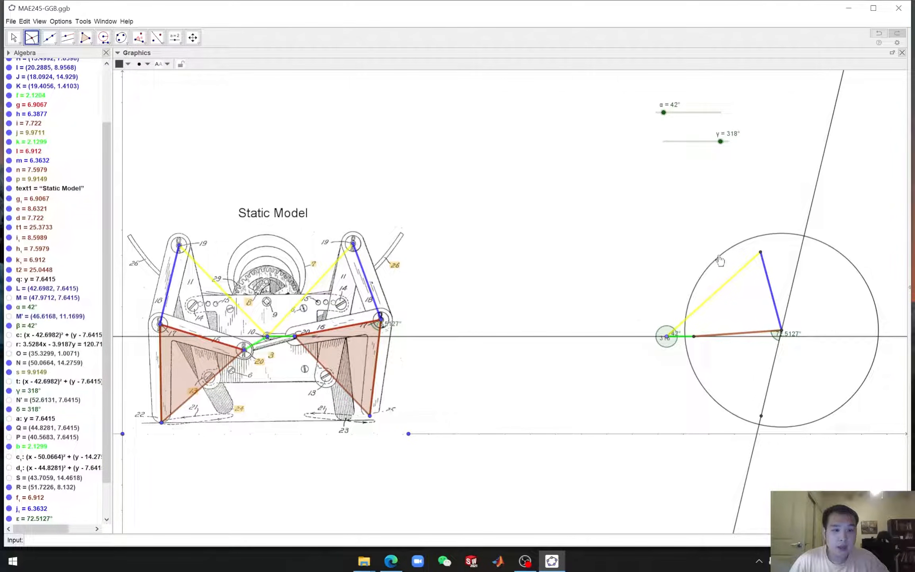
left_click(797, 277)
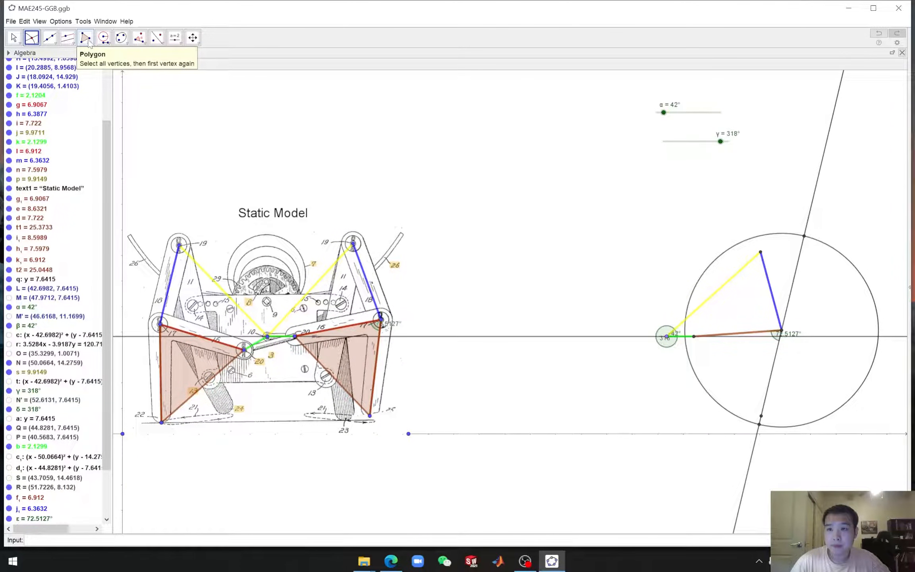
left_click(50, 37)
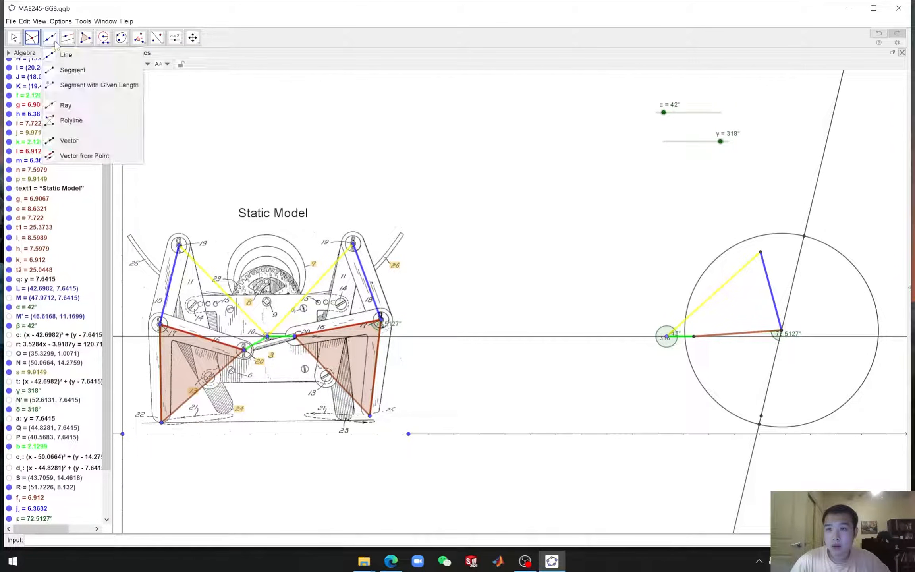
left_click(79, 69)
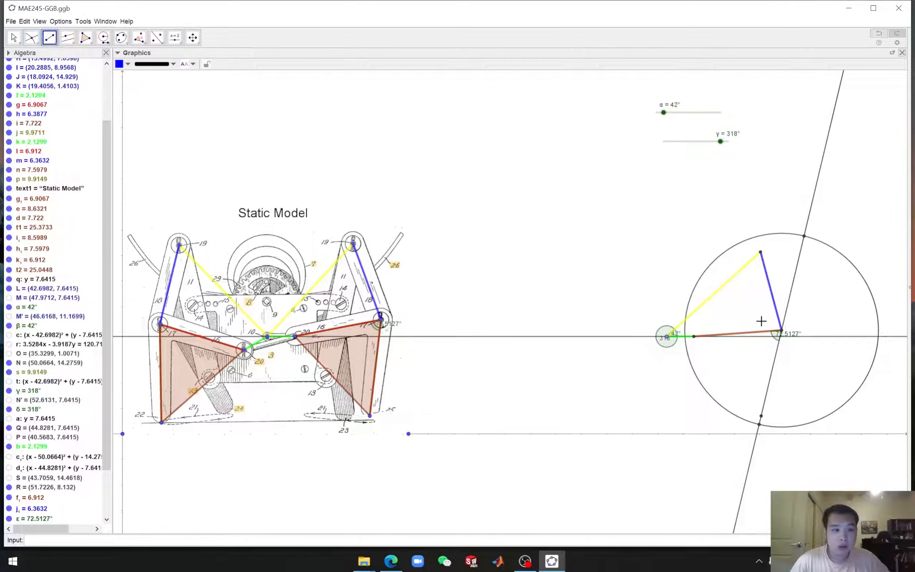
left_click(782, 334)
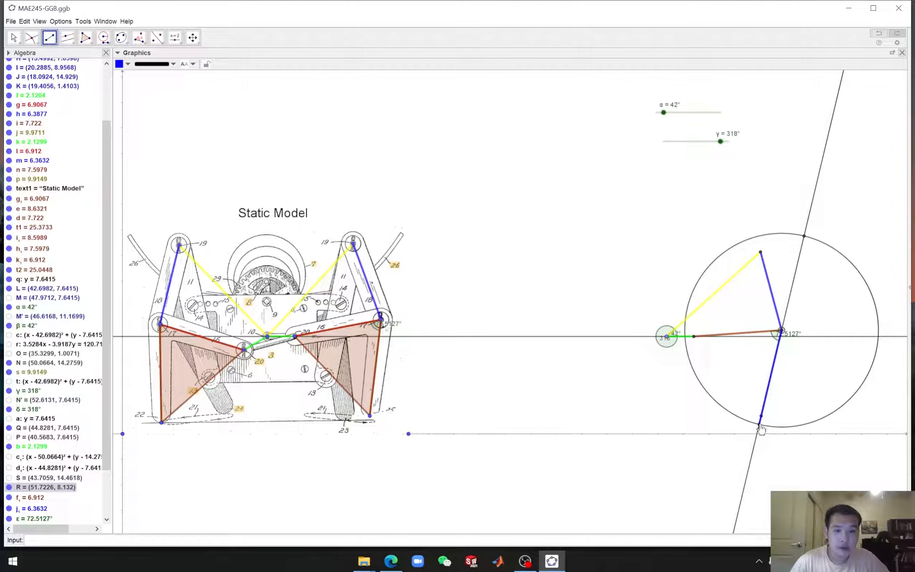
key("Escape")
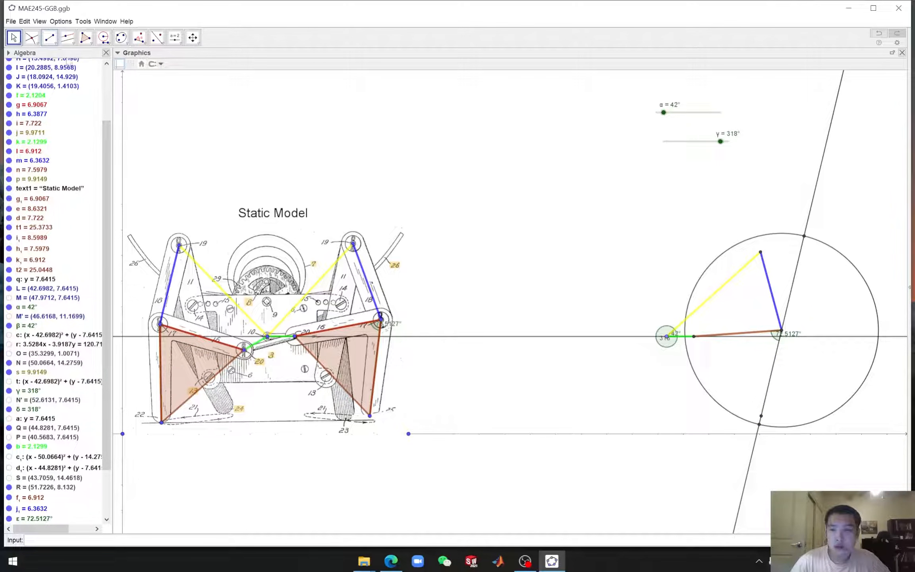
Draw a brown triangle polygon from Q through the right intersection point to the lower circle-line intersection point
left_click(90, 40)
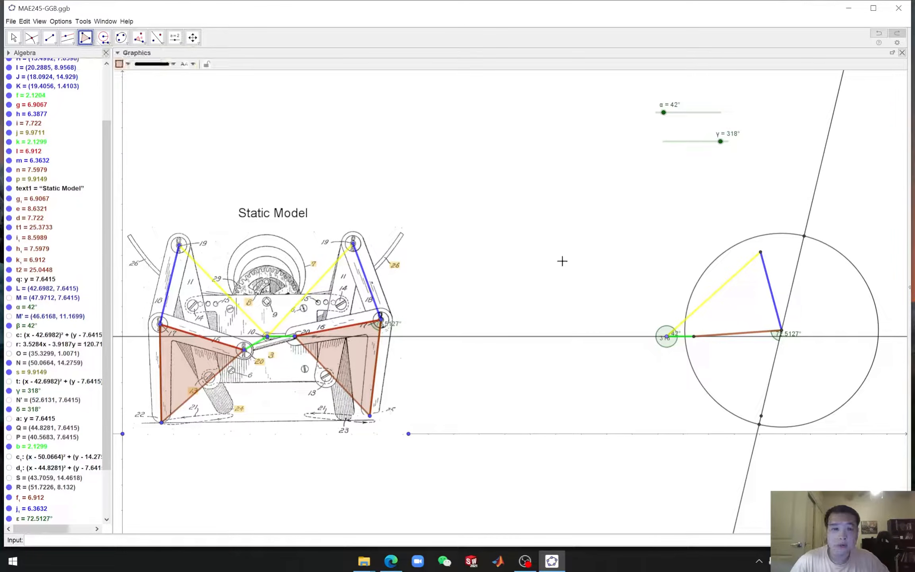
left_click(693, 336)
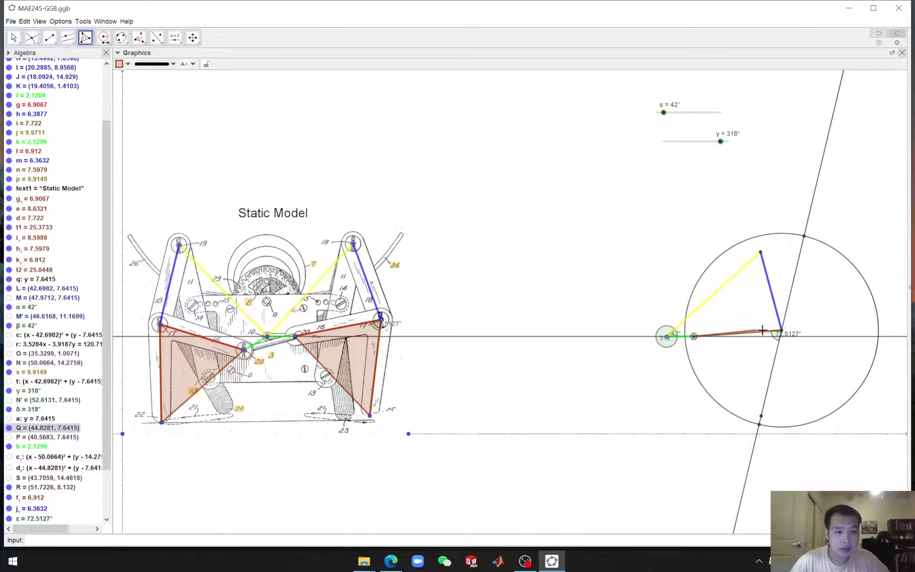
left_click(781, 330)
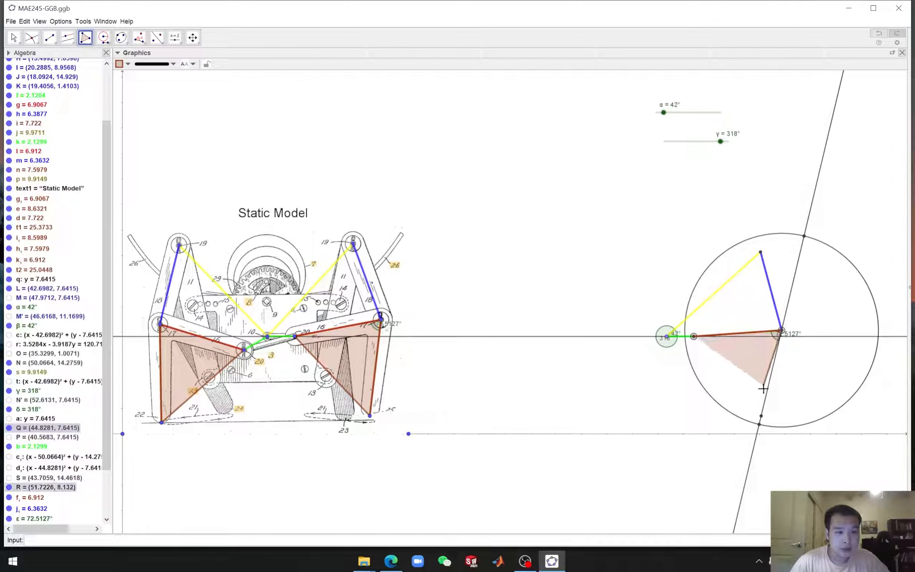
left_click(759, 425)
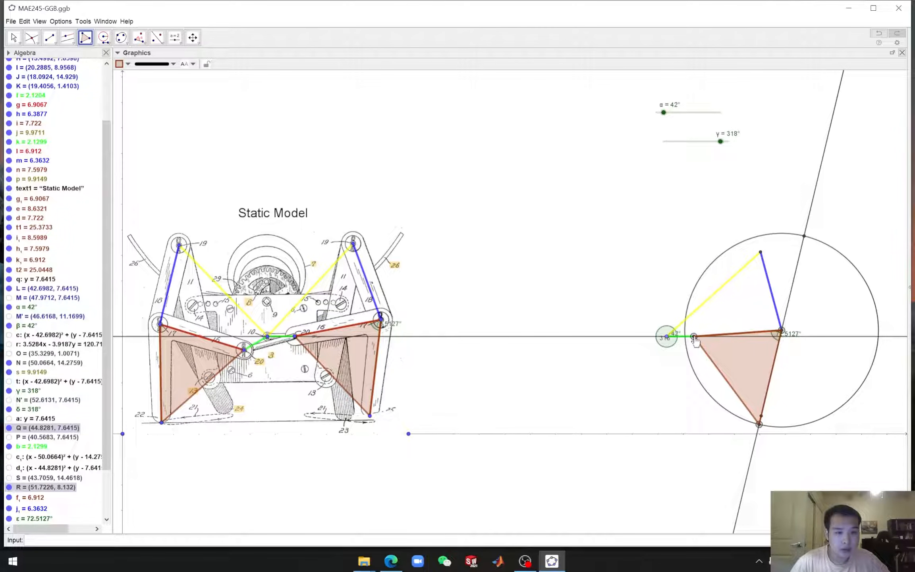
left_click(693, 337)
key("Escape")
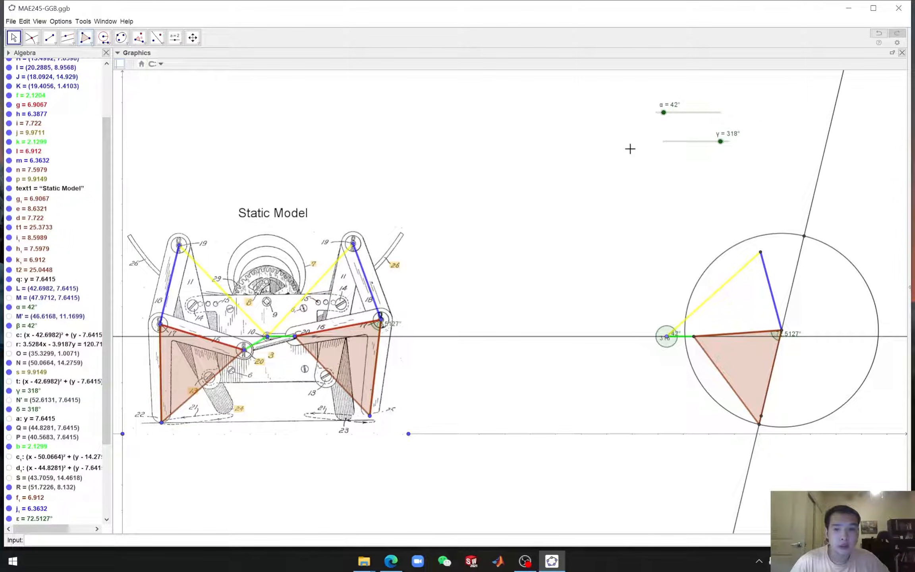
Hide the construction line, the compass circle and the unused upper intersection point in the replica
left_click(808, 221)
right_click(806, 218)
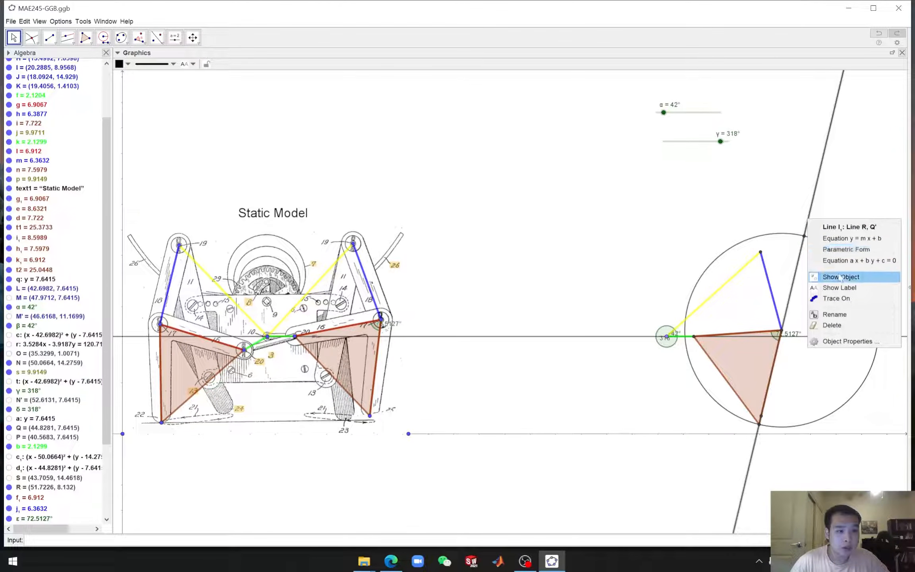
left_click(837, 277)
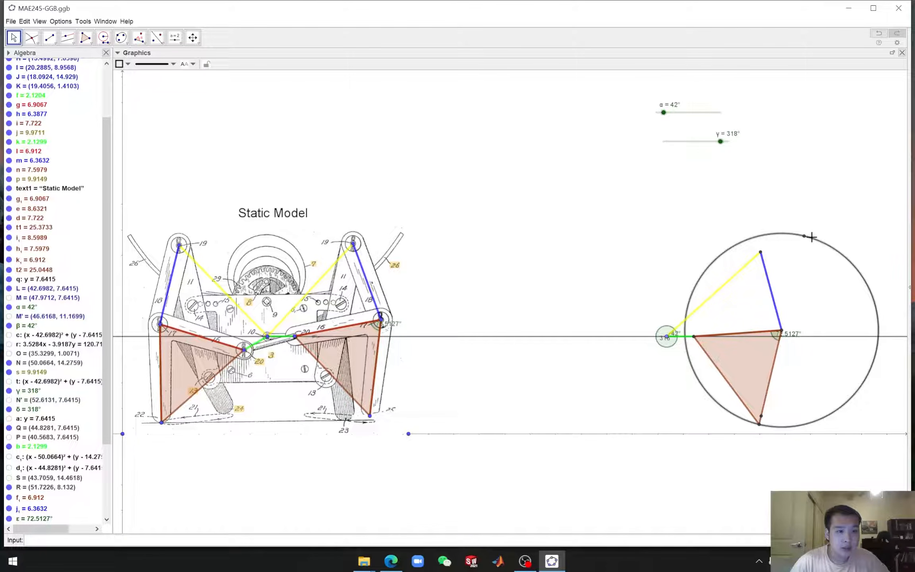
right_click(808, 236)
left_click(830, 266)
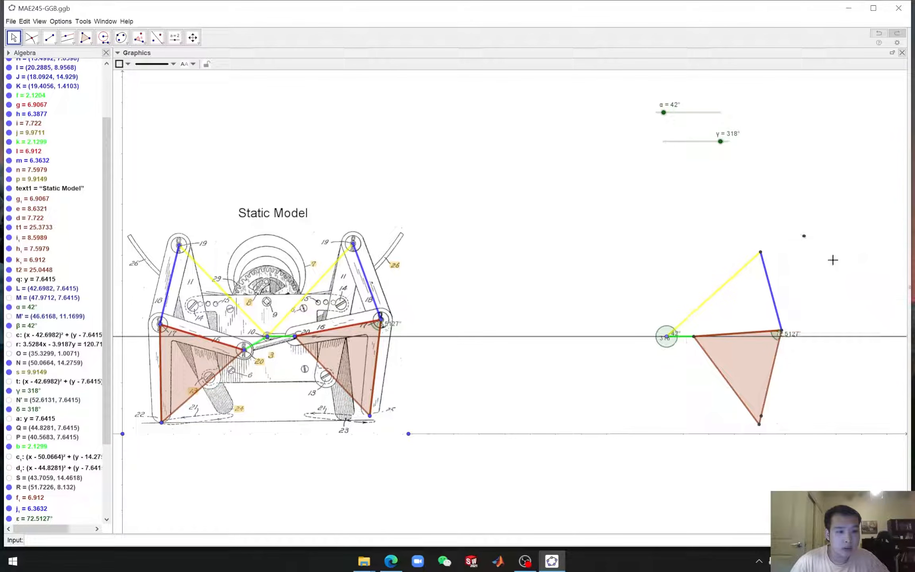
right_click(805, 237)
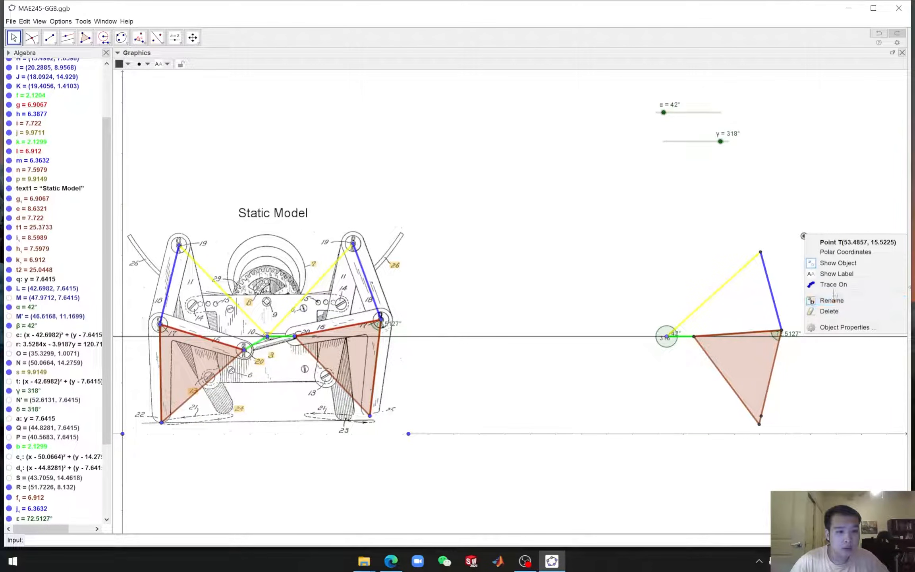
left_click(824, 263)
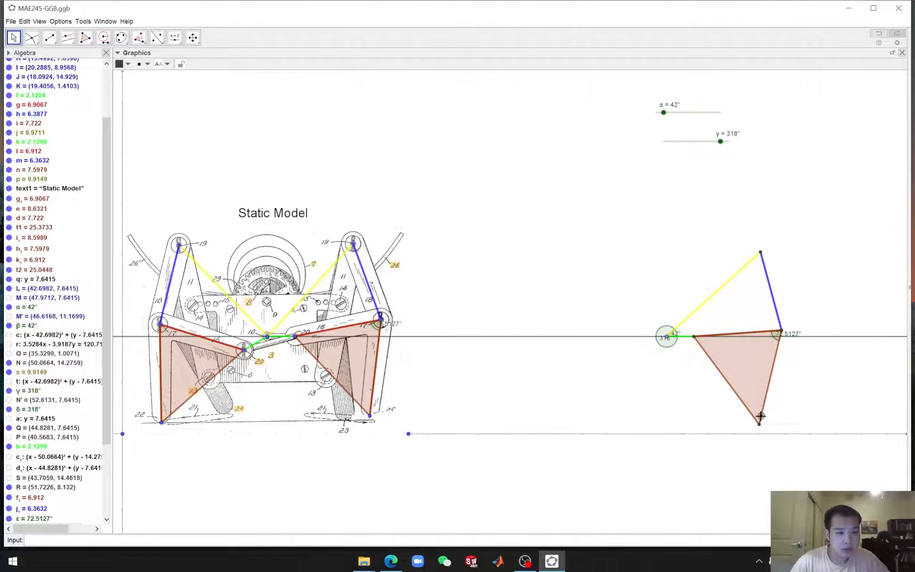
Hide point Q' at the replica's foot and drag the γ slider to about 304° to move the replica
right_click(760, 419)
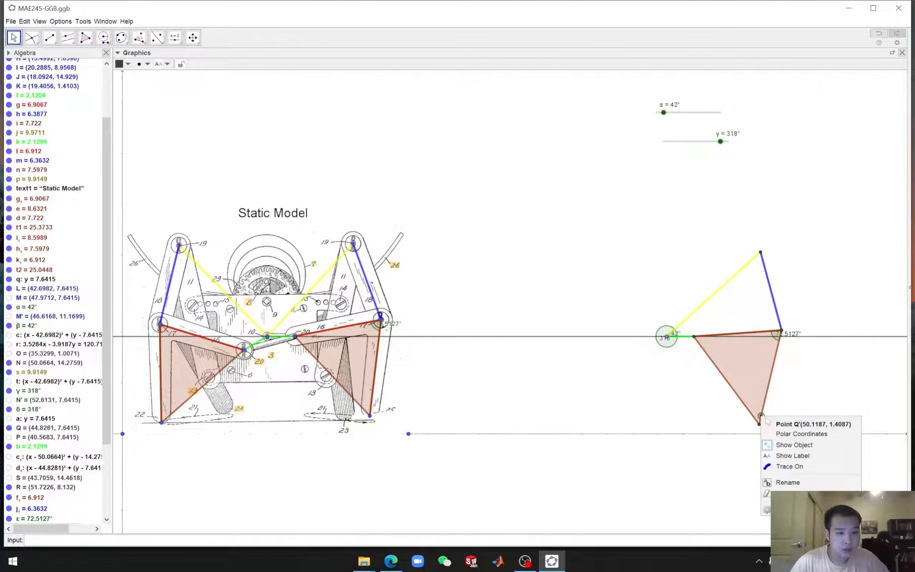
left_click(798, 444)
mouse_move(720, 142)
left_mouse_down()
mouse_move(649, 143)
mouse_move(718, 142)
left_mouse_up()
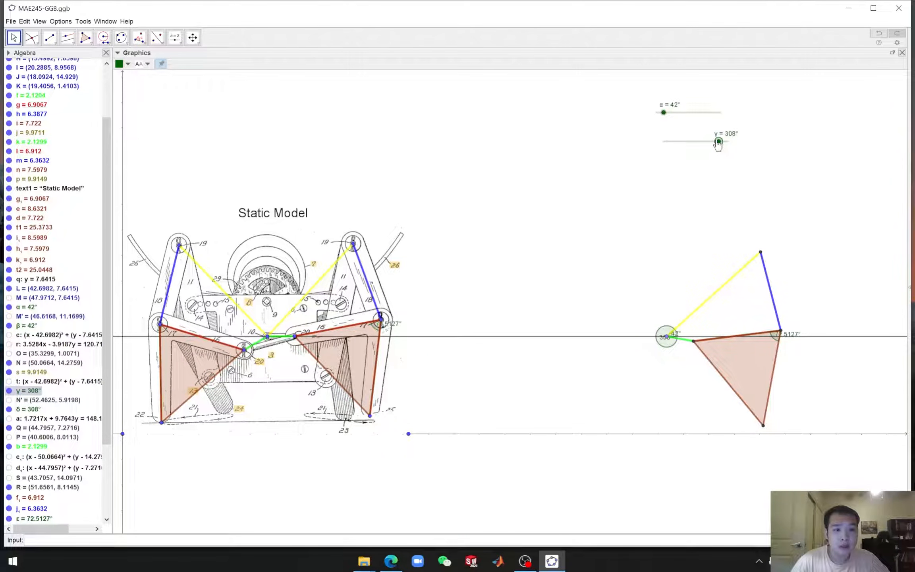
mouse_move(718, 142)
left_mouse_down()
mouse_move(645, 142)
mouse_move(733, 143)
mouse_move(686, 144)
mouse_move(718, 140)
left_mouse_up()
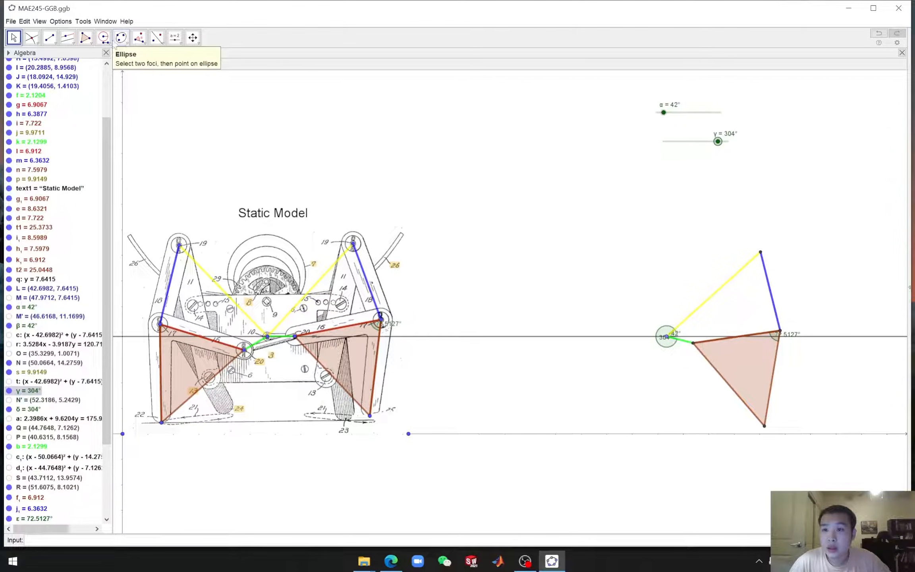
Create a locus of the replica's foot point driven by the γ slider
left_click(108, 44)
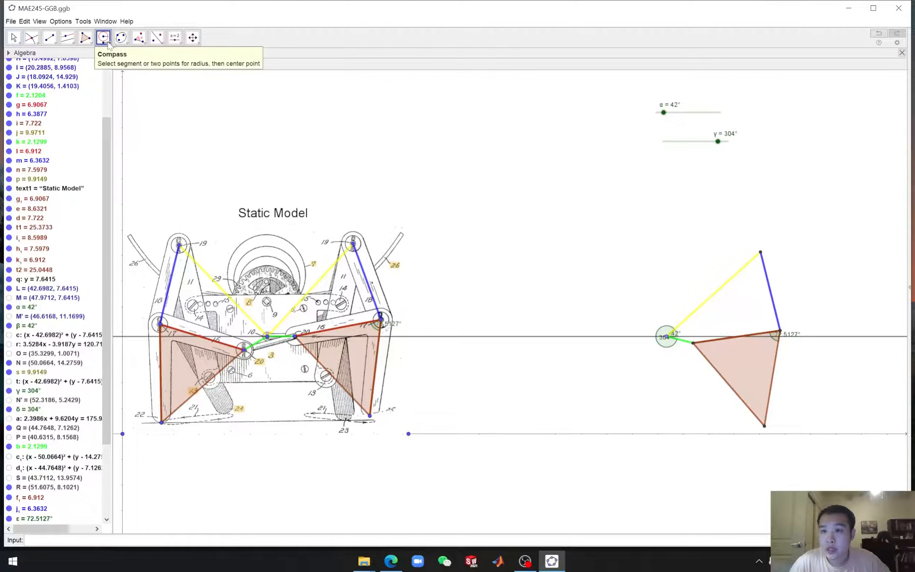
left_click(108, 43)
left_click(122, 39)
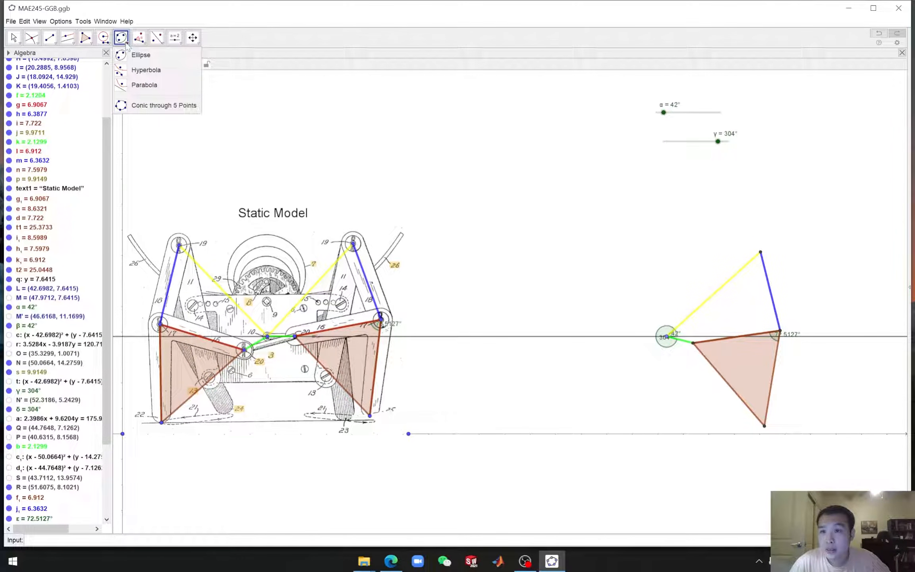
mouse_move(67, 47)
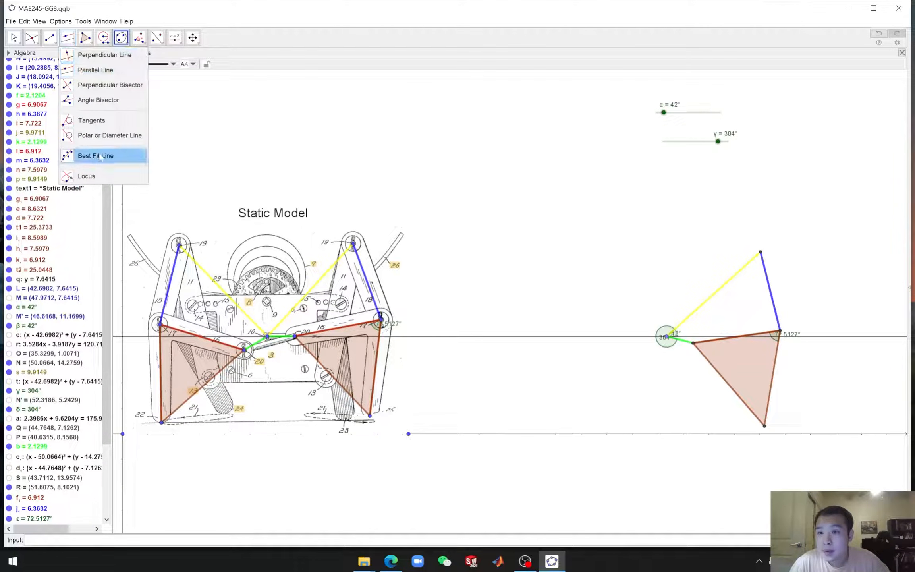
left_click(104, 177)
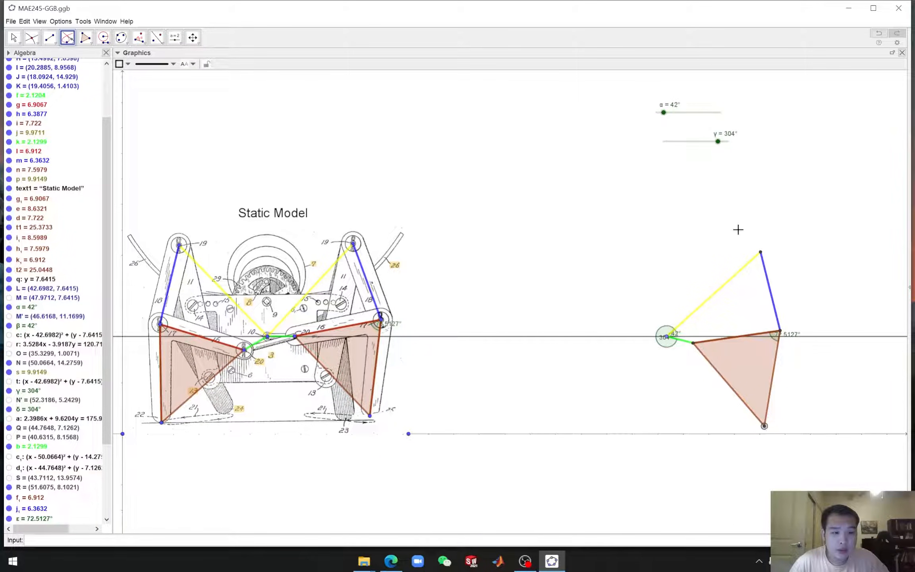
left_click(682, 141)
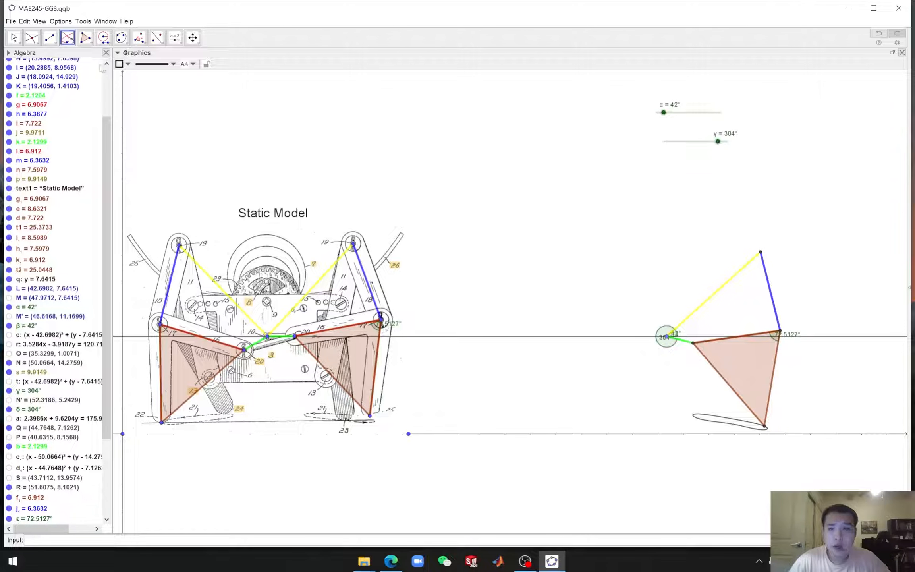
Colour the foot's locus curve yellow and drag the γ slider to about 264°
left_click(15, 39)
mouse_move(720, 147)
left_mouse_down()
mouse_move(662, 141)
mouse_move(720, 142)
left_mouse_up()
left_click(644, 360)
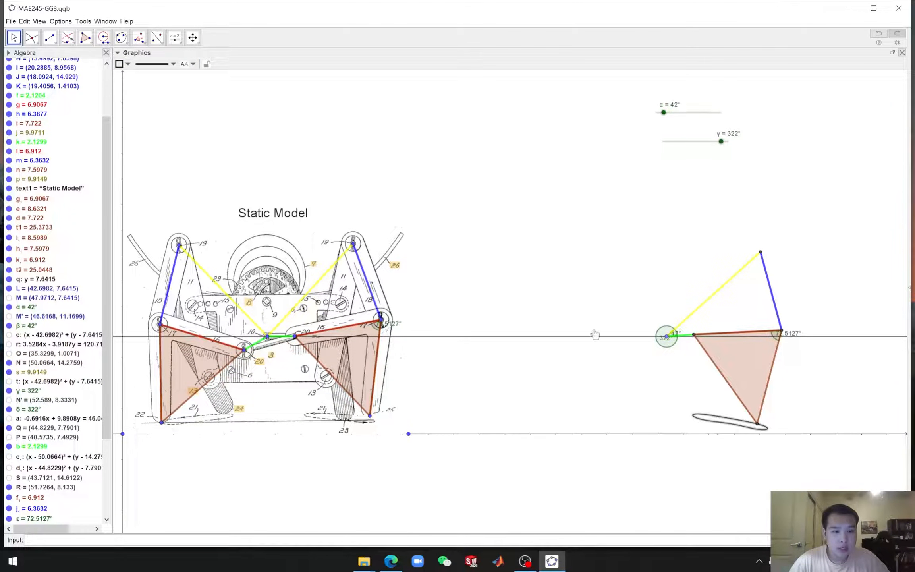
left_click(120, 64)
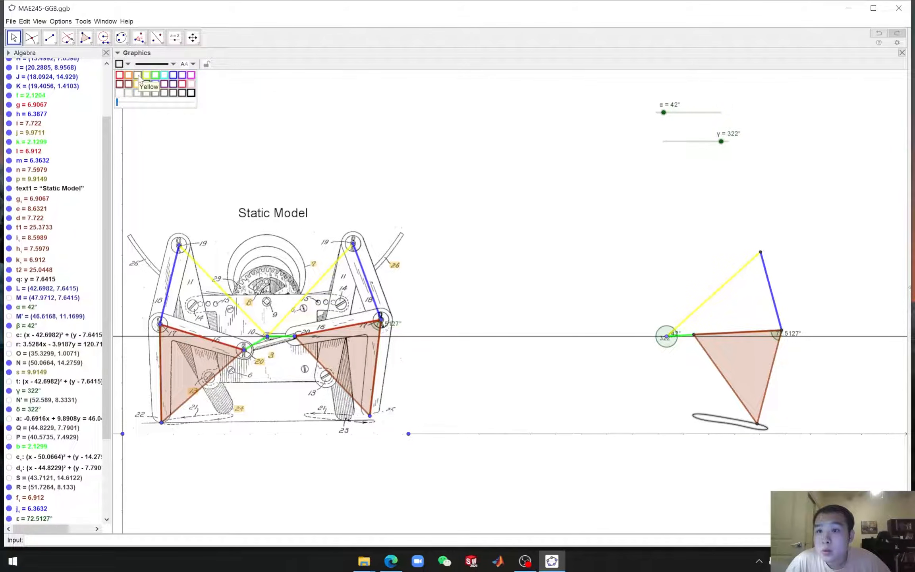
left_click(140, 84)
mouse_move(721, 142)
left_mouse_down()
mouse_move(653, 143)
mouse_move(725, 149)
mouse_move(666, 145)
mouse_move(710, 142)
left_mouse_up()
key("Escape")
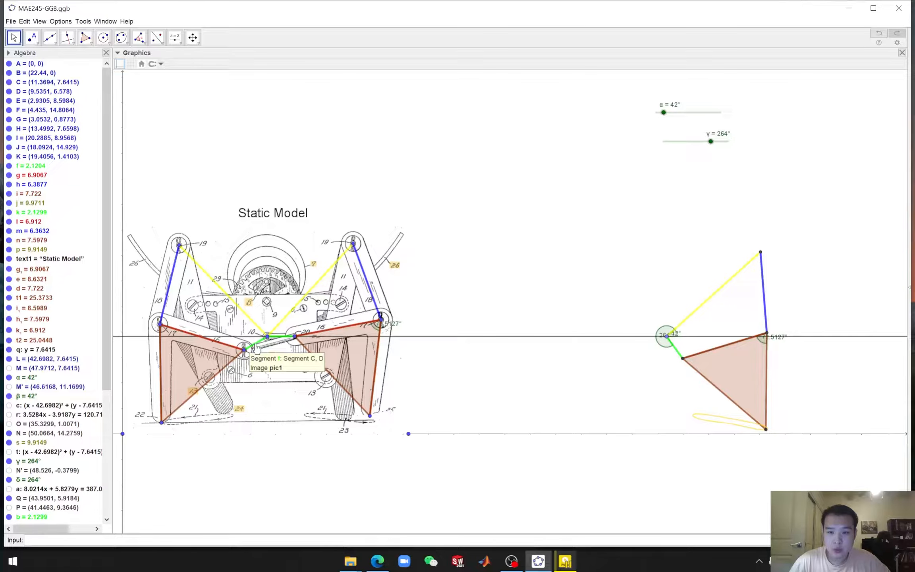
Measure the static model's crank angle at its central pivot, from the horizontal pin to the green link's pin
left_click(257, 348)
left_click(282, 338)
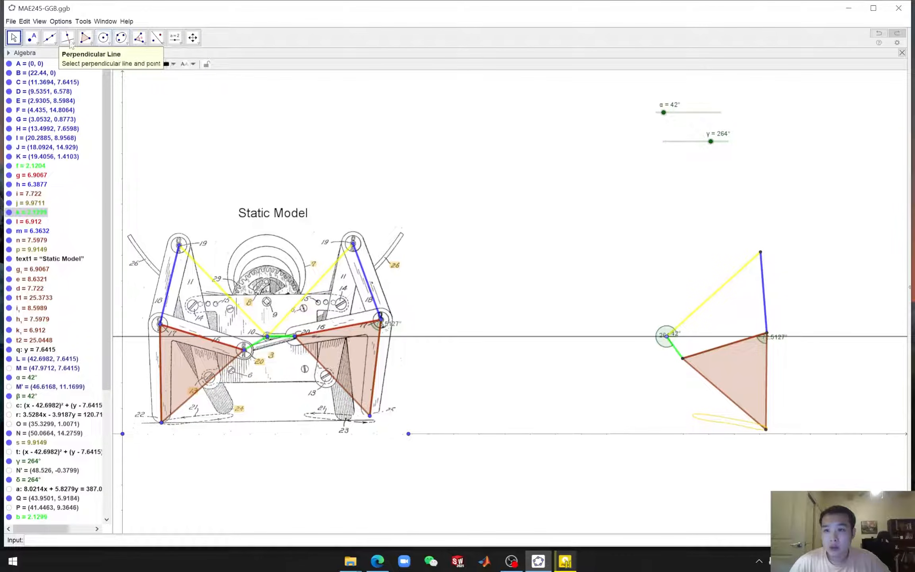
left_click(145, 46)
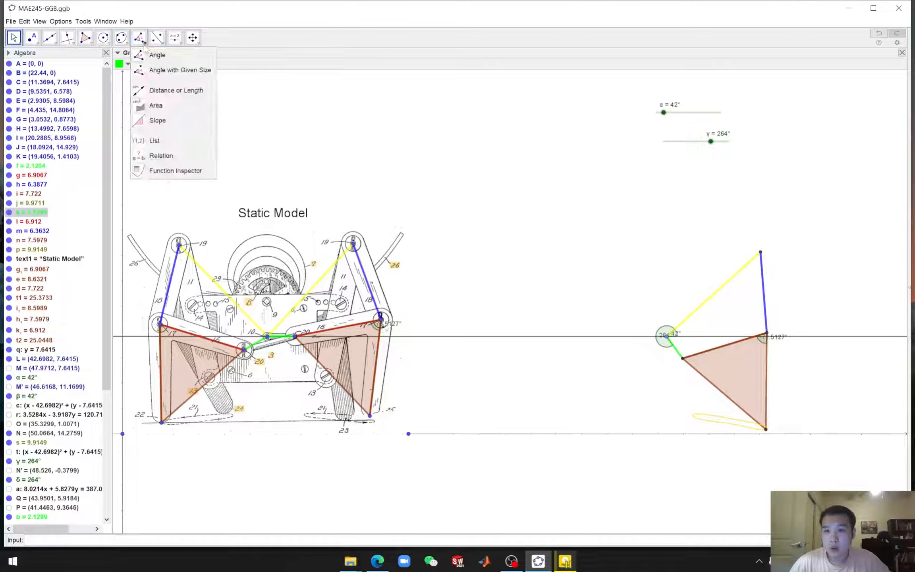
left_click(169, 55)
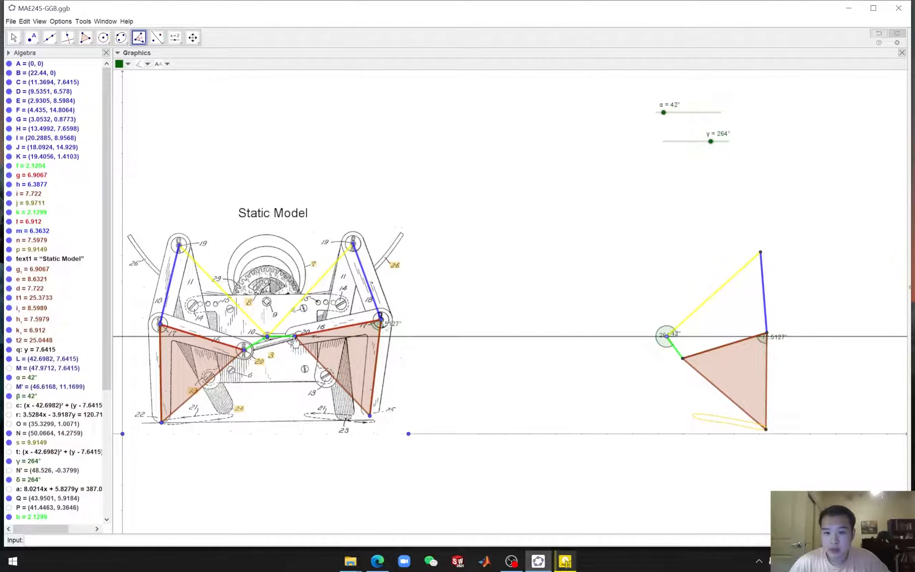
left_click(295, 338)
left_click(268, 338)
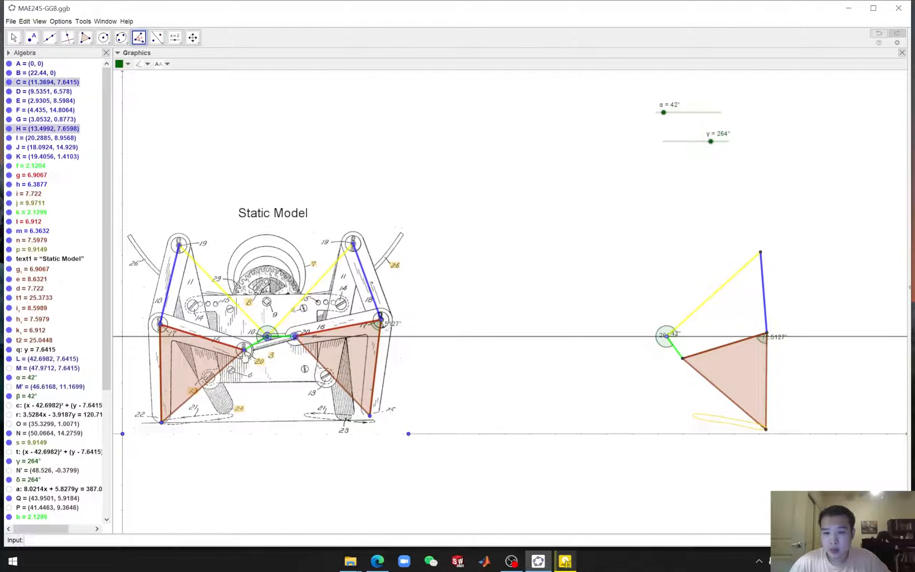
left_click(244, 350)
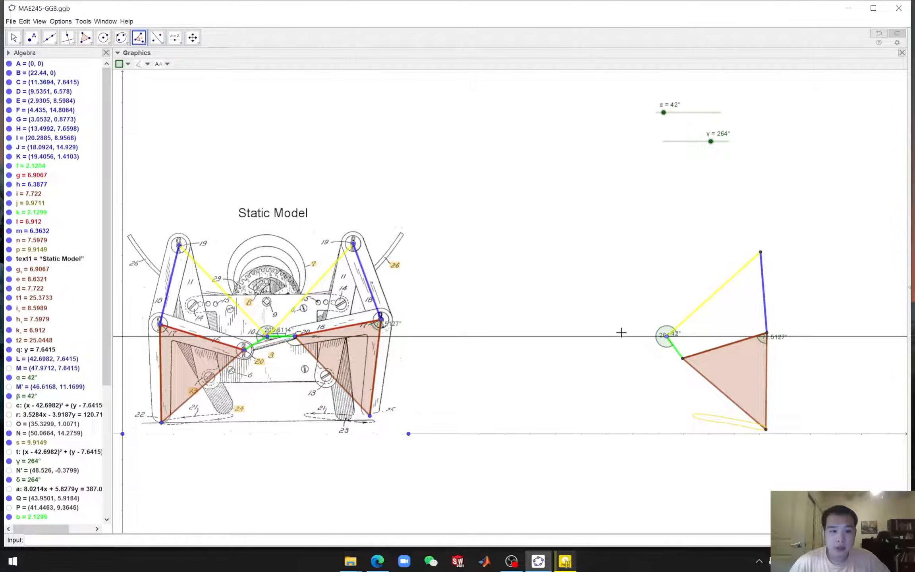
Create an angle with given size η at the replica's crank pivot, starting from the crank's lower pin
left_click(139, 38)
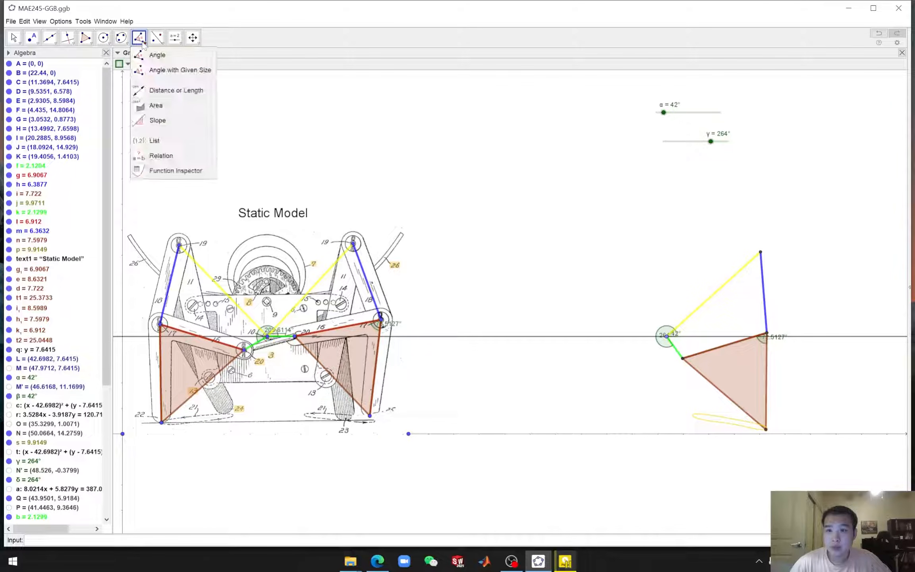
left_click(154, 71)
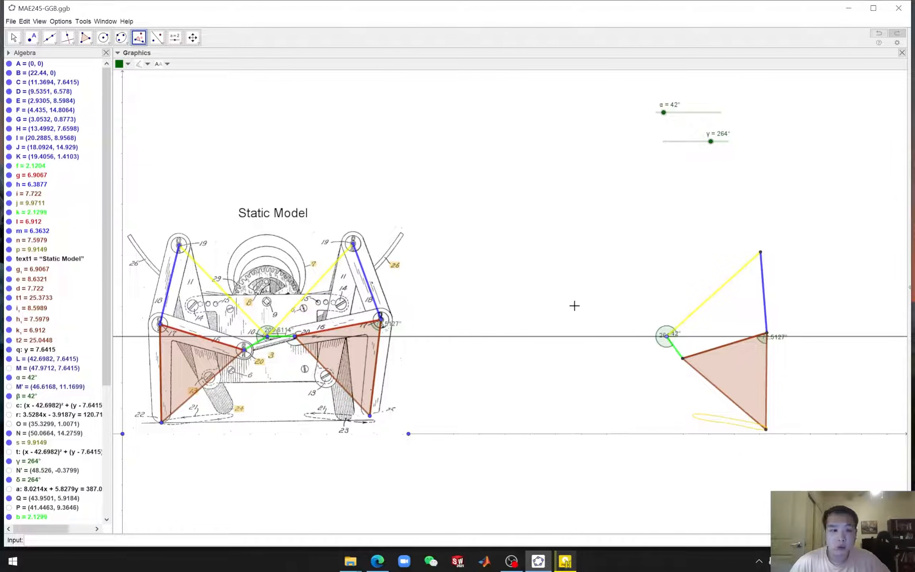
left_click(682, 358)
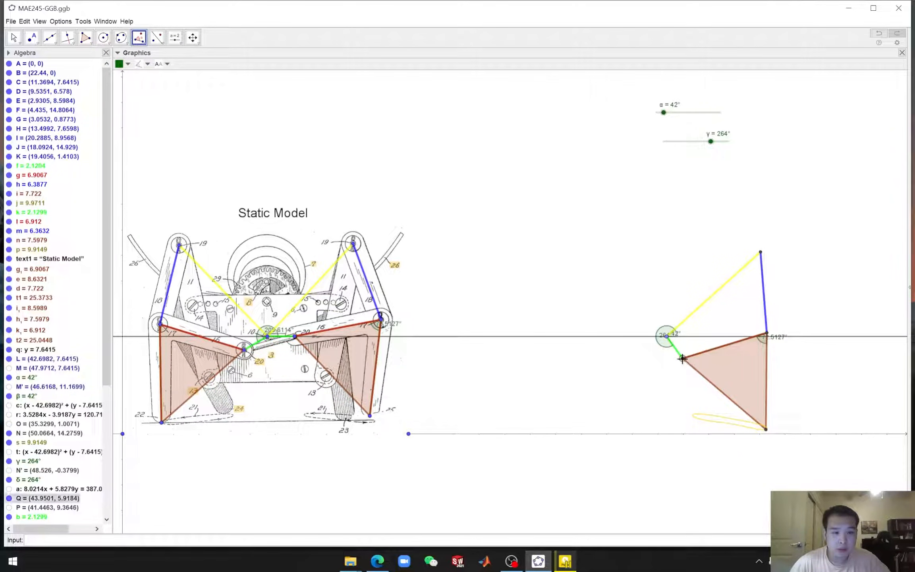
left_click(667, 337)
key("ctrl+a")
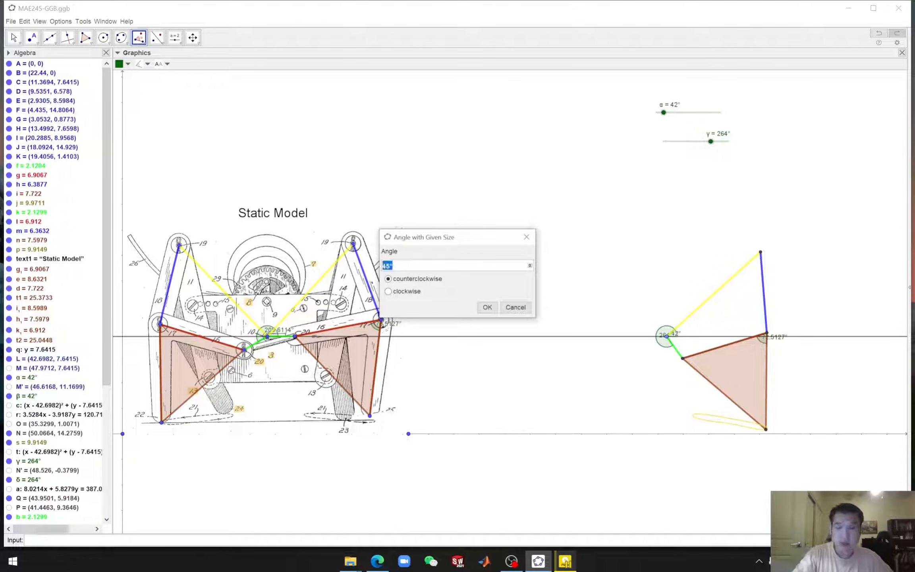
key("BackSpace")
left_click(529, 265)
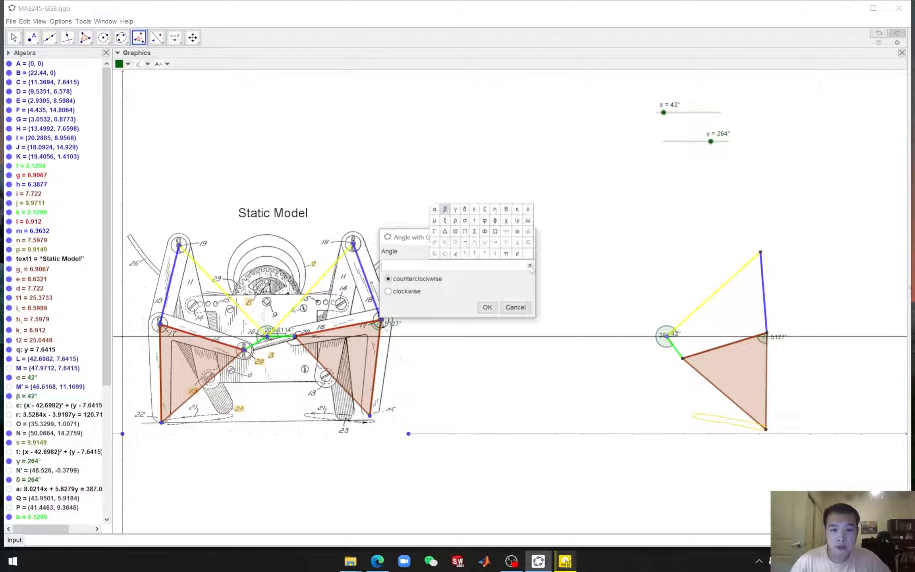
left_click(108, 297)
scroll(108, 297, "down", 6)
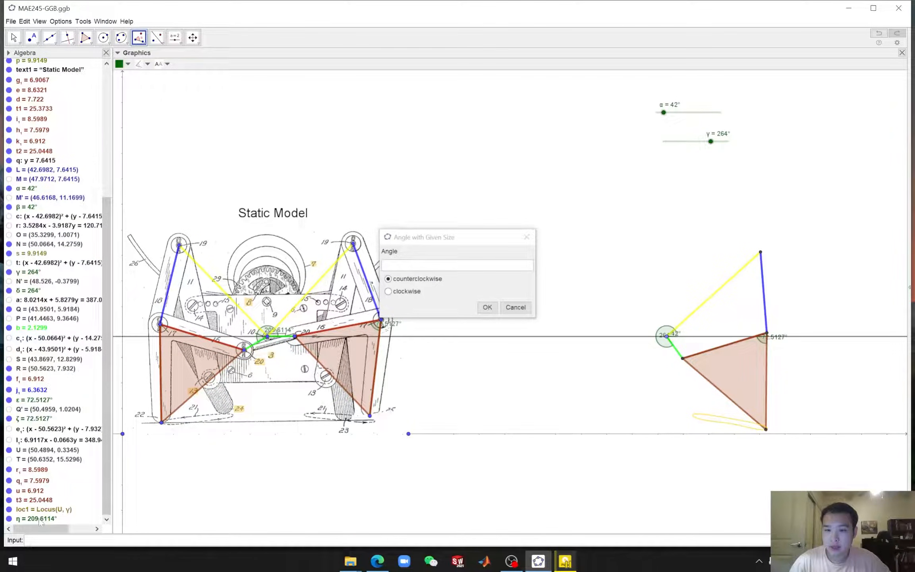
left_click(455, 265)
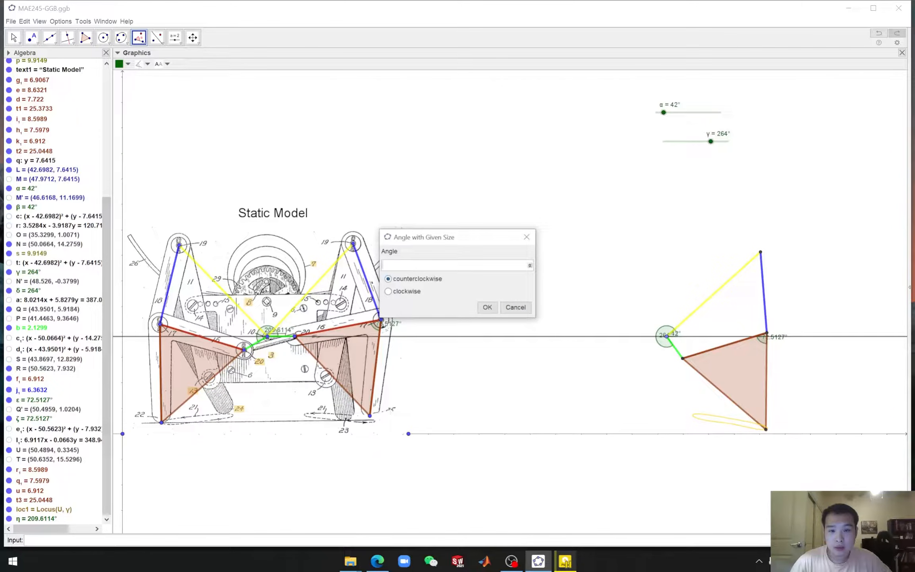
left_click(529, 266)
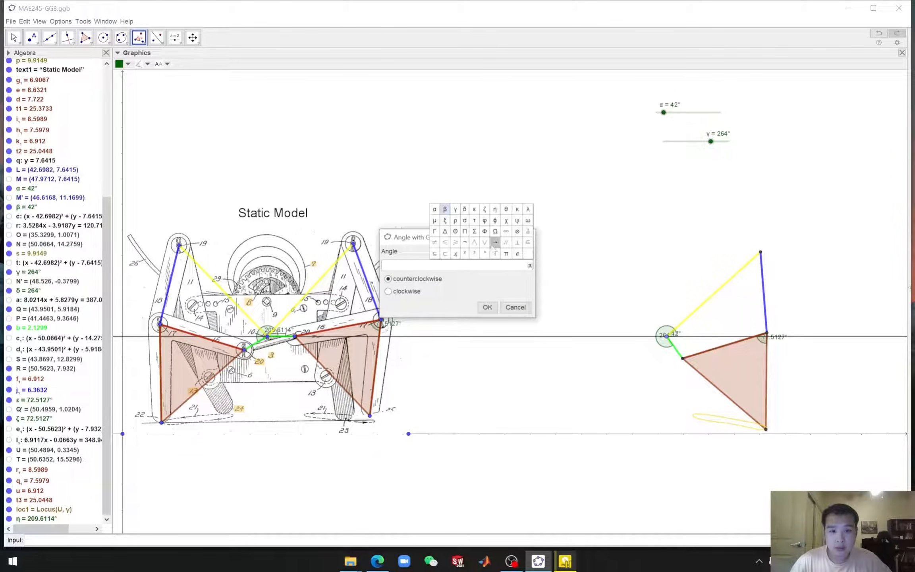
left_click(495, 209)
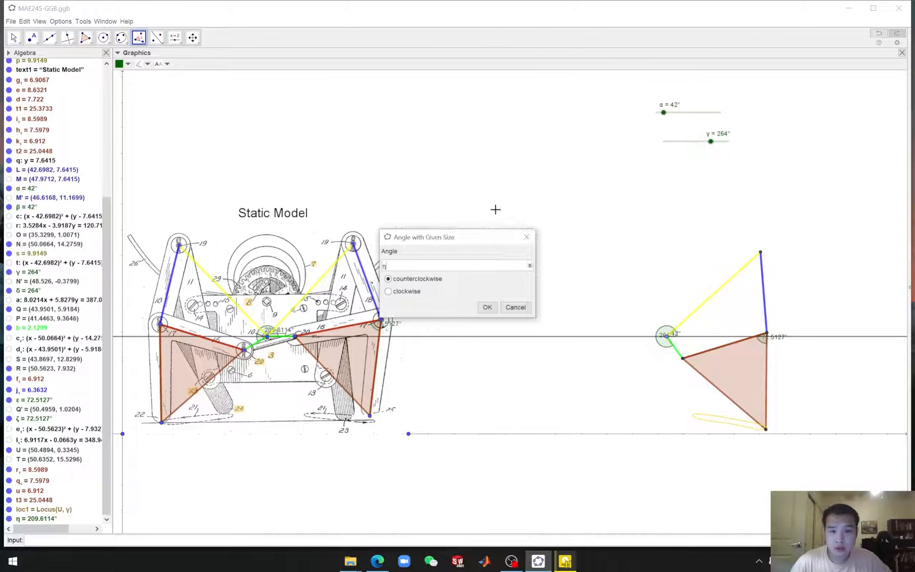
left_click(488, 308)
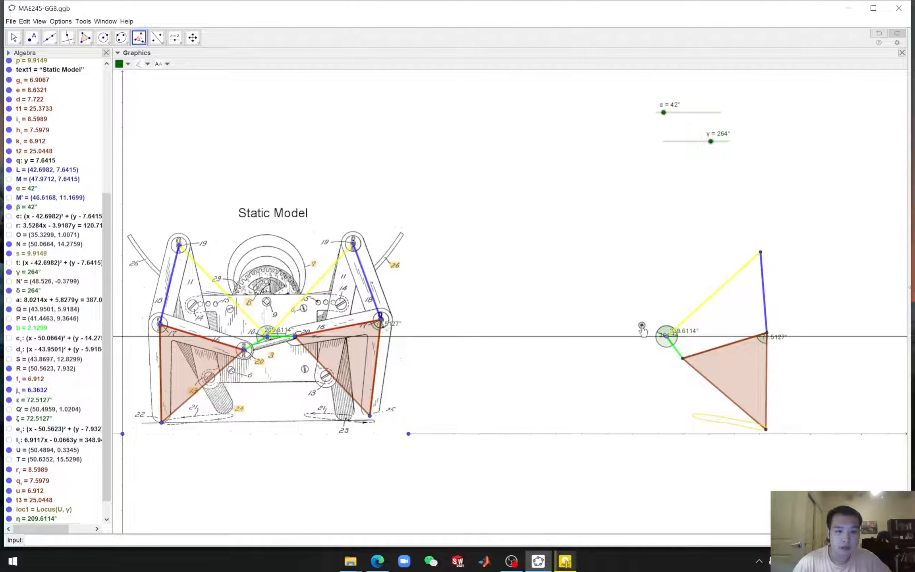
Hide the newly rotated point and the angle δ marker in the replica
right_click(642, 326)
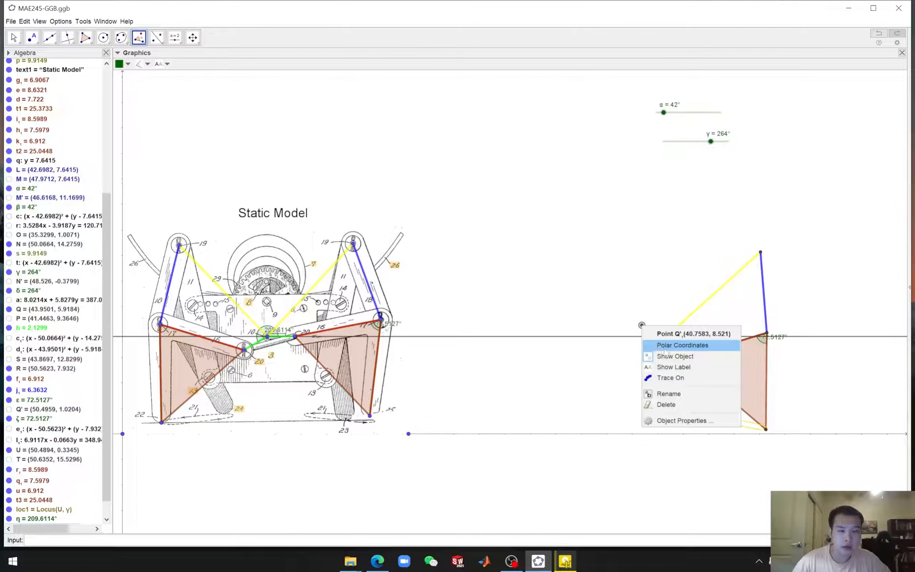
left_click(673, 357)
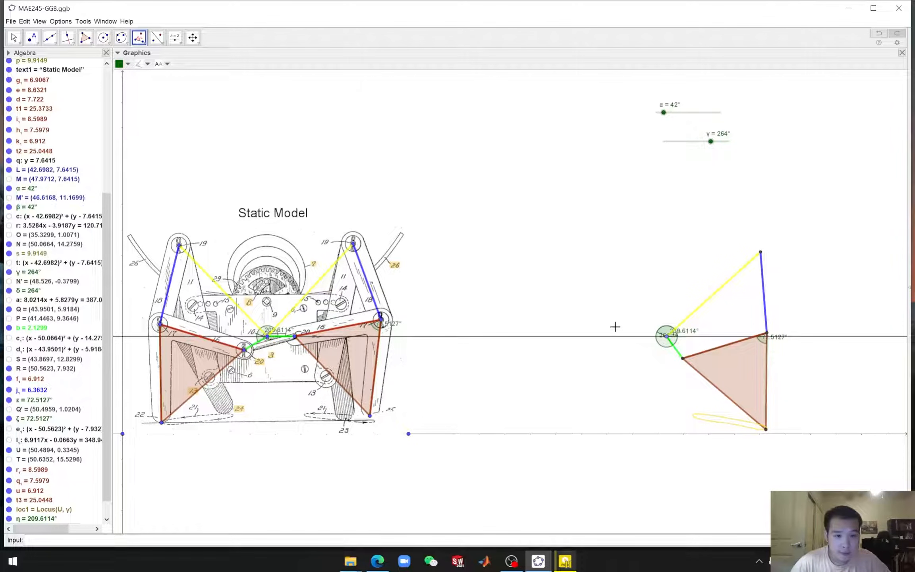
left_click(14, 38)
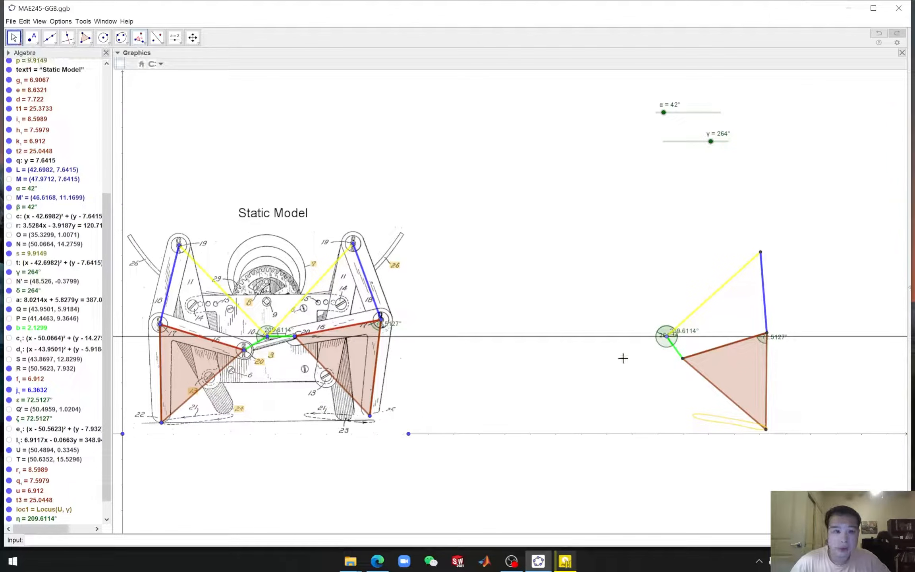
left_click(662, 346)
right_click(661, 347)
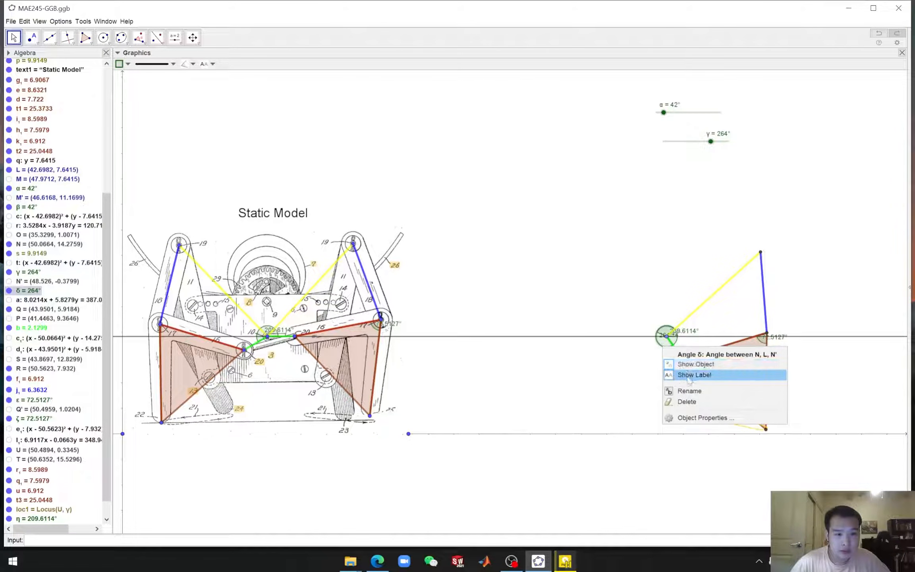
left_click(697, 364)
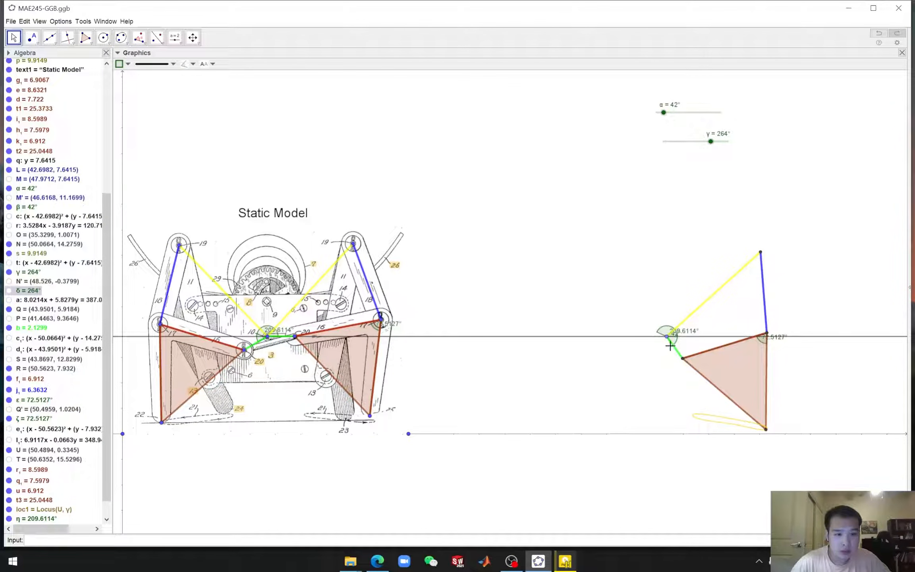
Hide the angle markers θ, β and ζ in the replica
right_click(678, 341)
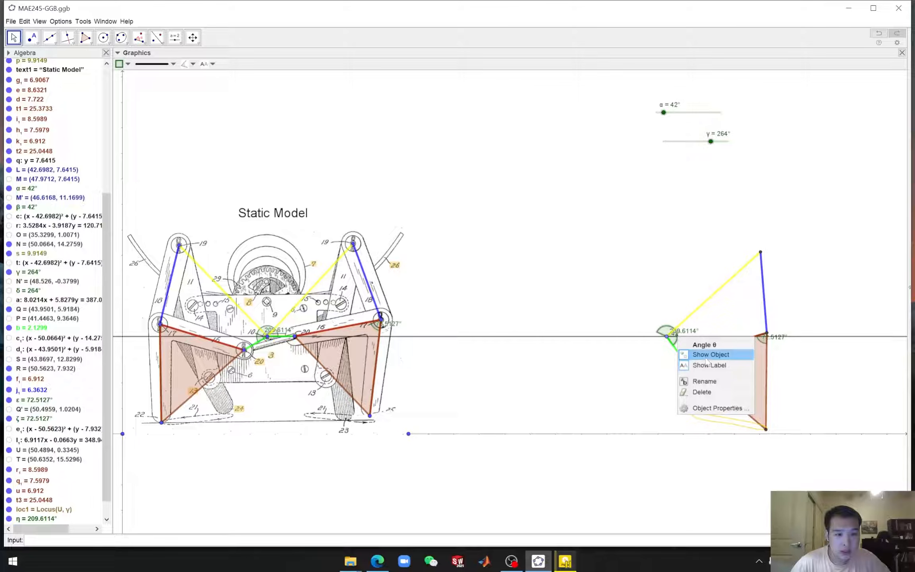
left_click(706, 359)
right_click(677, 335)
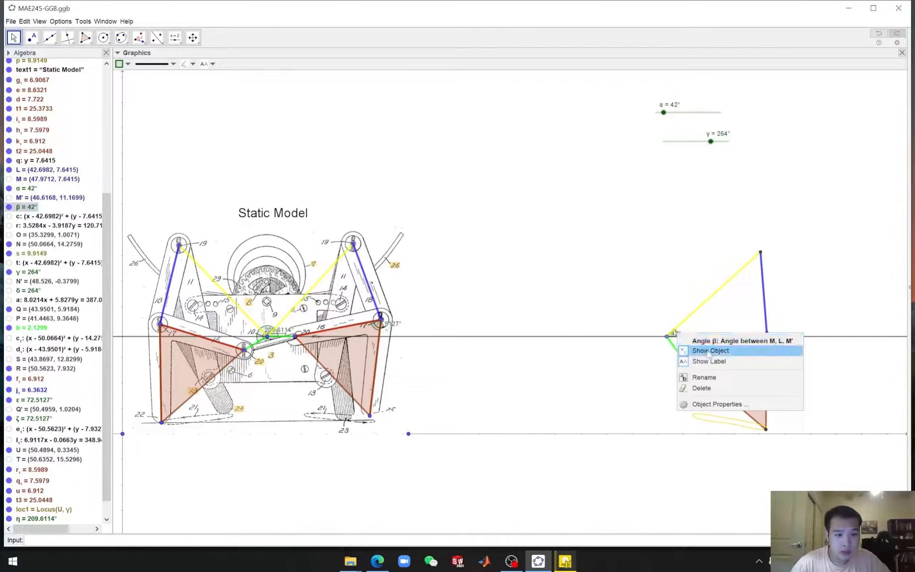
left_click(708, 353)
right_click(767, 346)
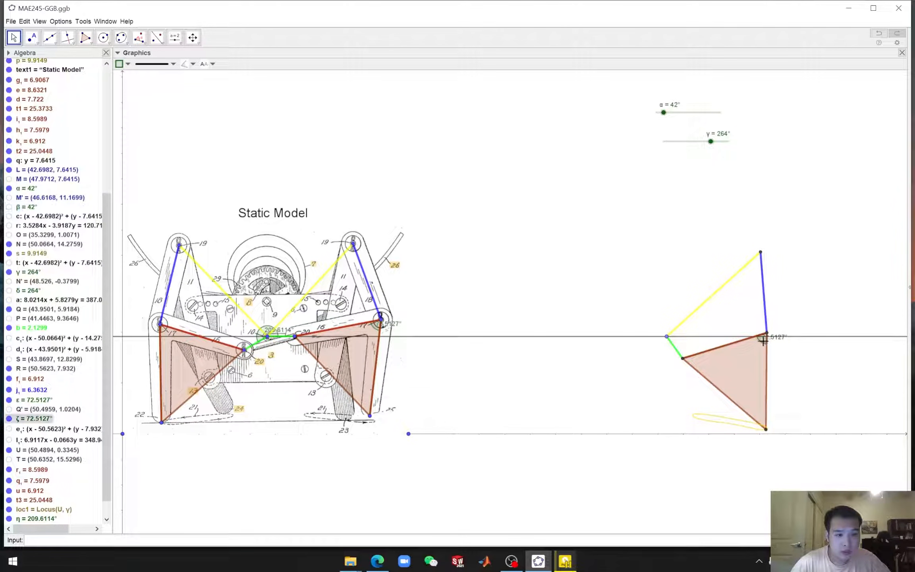
left_click(774, 359)
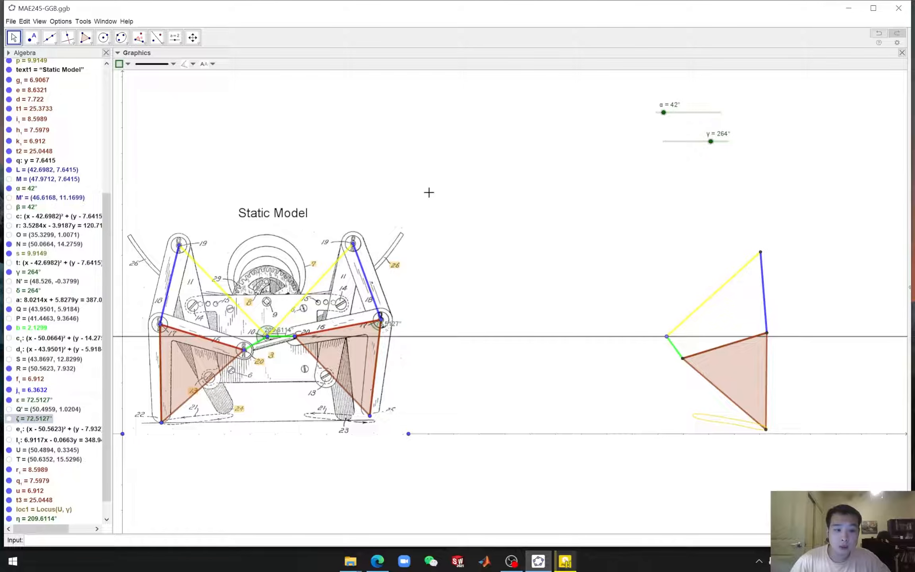
Show the rotated crank point and draw a line through it and the replica's crank pivot
scroll(85, 404, "down", 1)
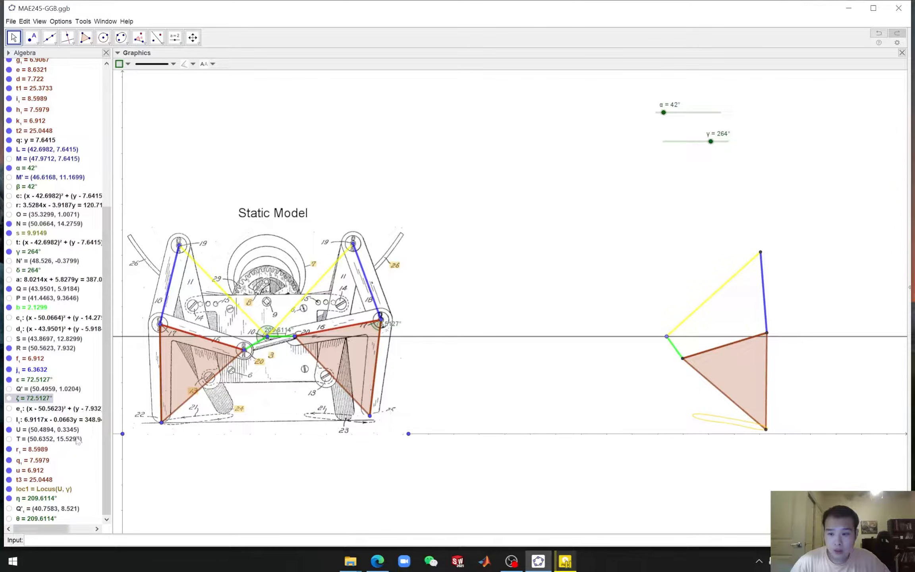
left_click(9, 509)
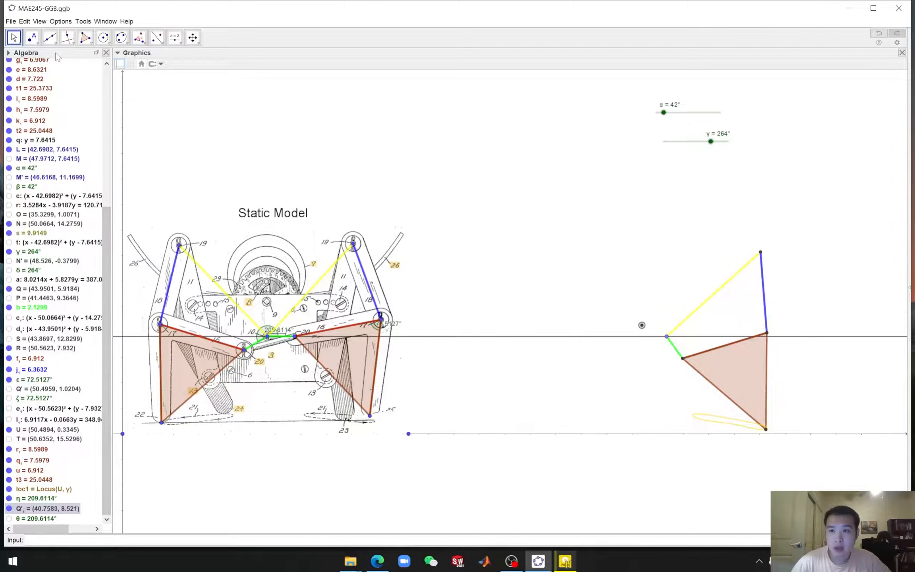
left_click(50, 38)
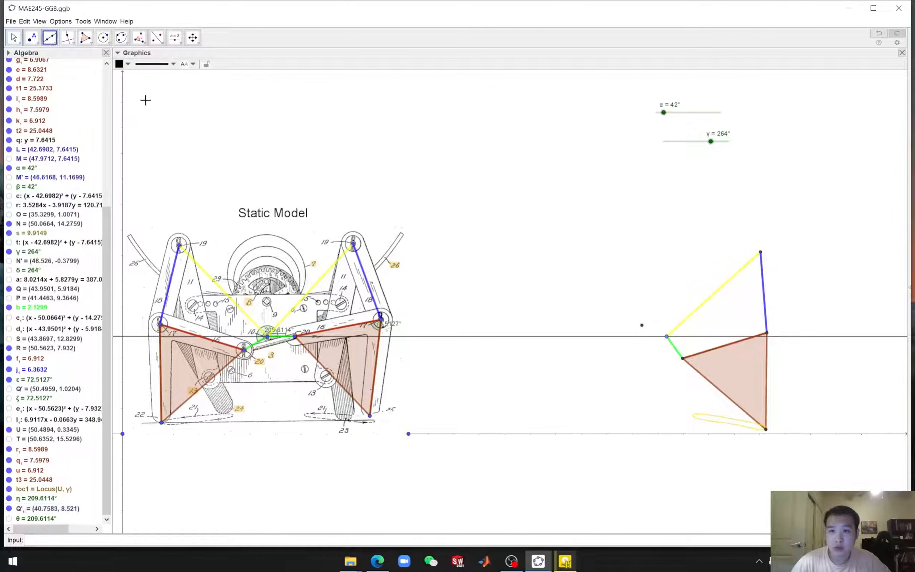
left_click(642, 326)
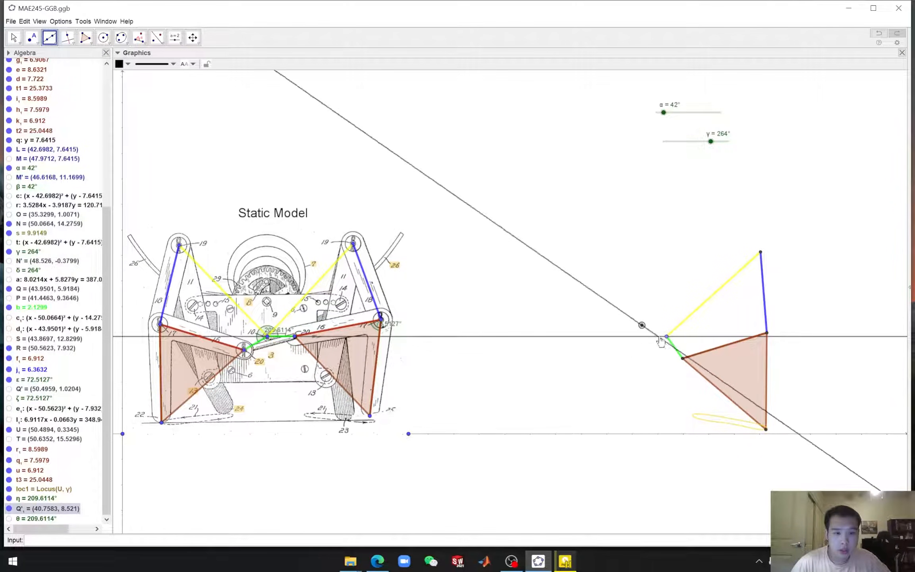
left_click(666, 337)
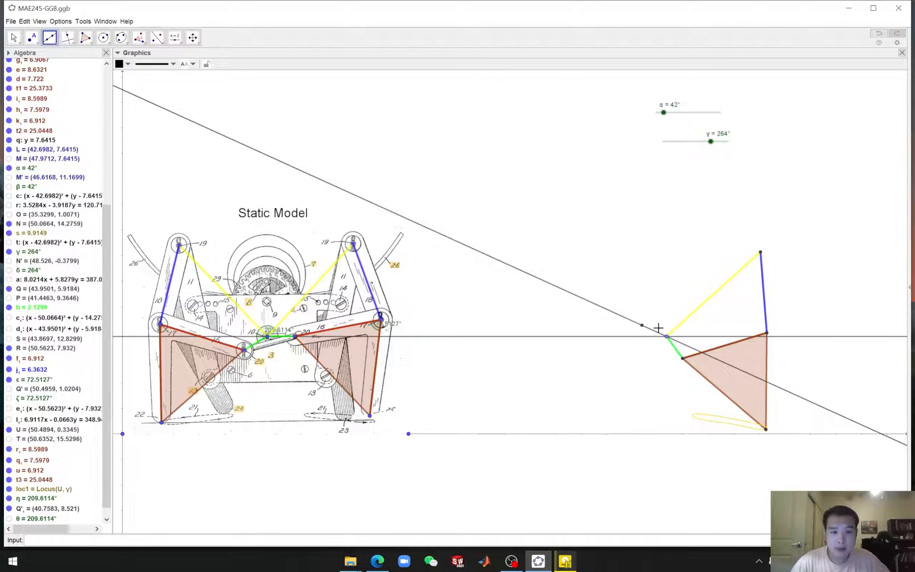
Hide the rotated crank point again
left_click(15, 37)
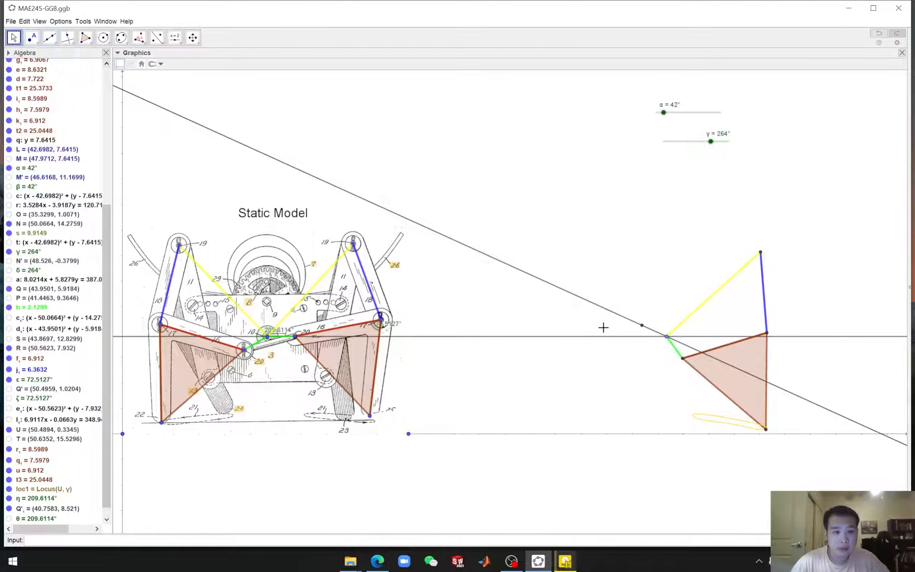
left_click(641, 325)
right_click(642, 326)
left_click(663, 346)
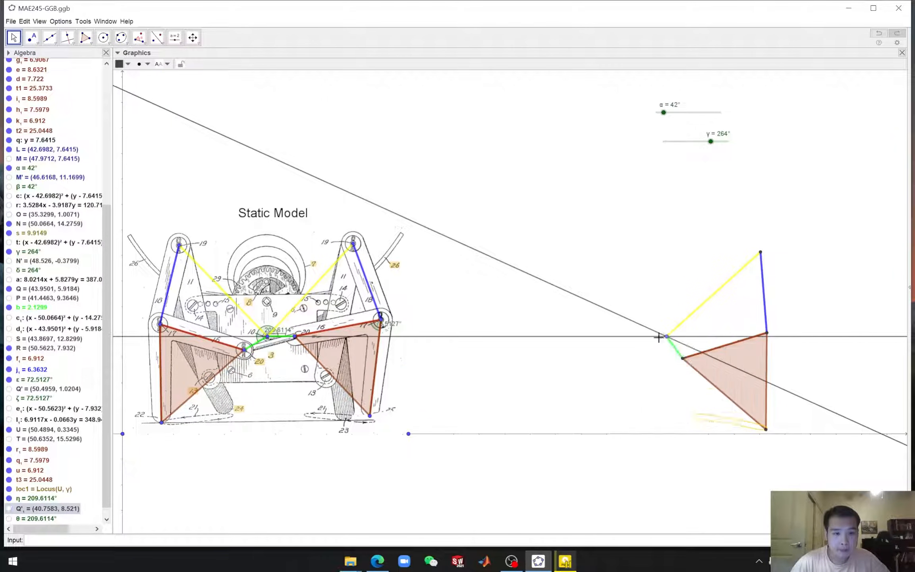
Draw a compass circle at the replica's crank pivot with radius equal to the static model's green link
left_click(103, 38)
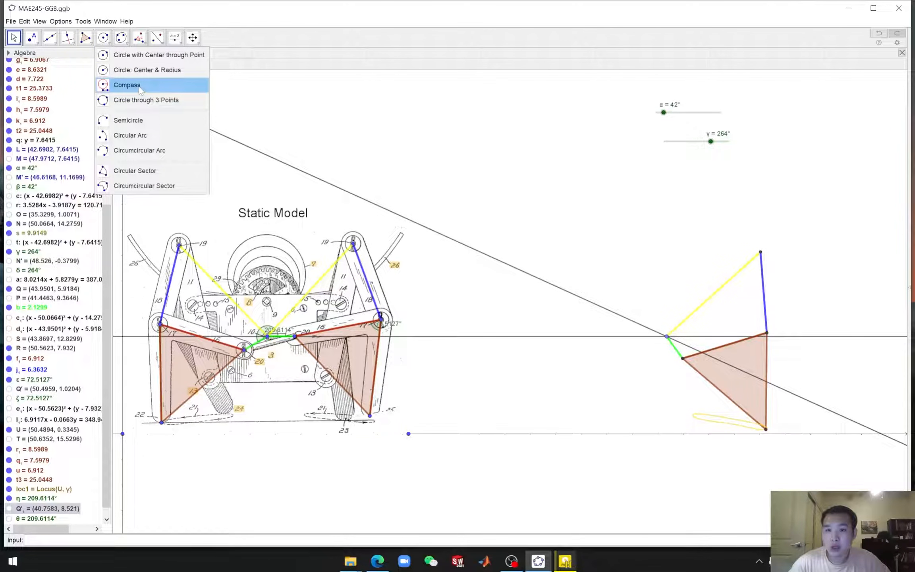
left_click(140, 85)
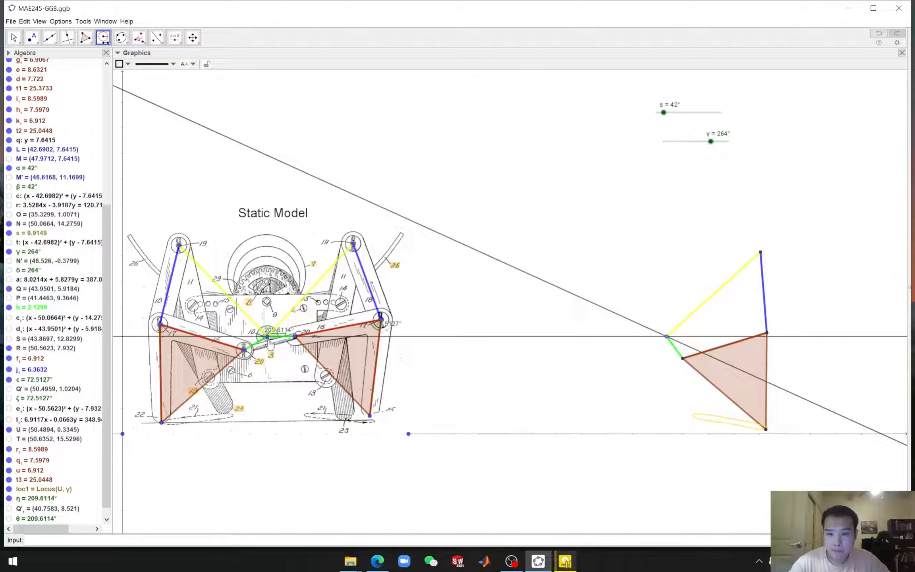
left_click(244, 349)
left_click(267, 336)
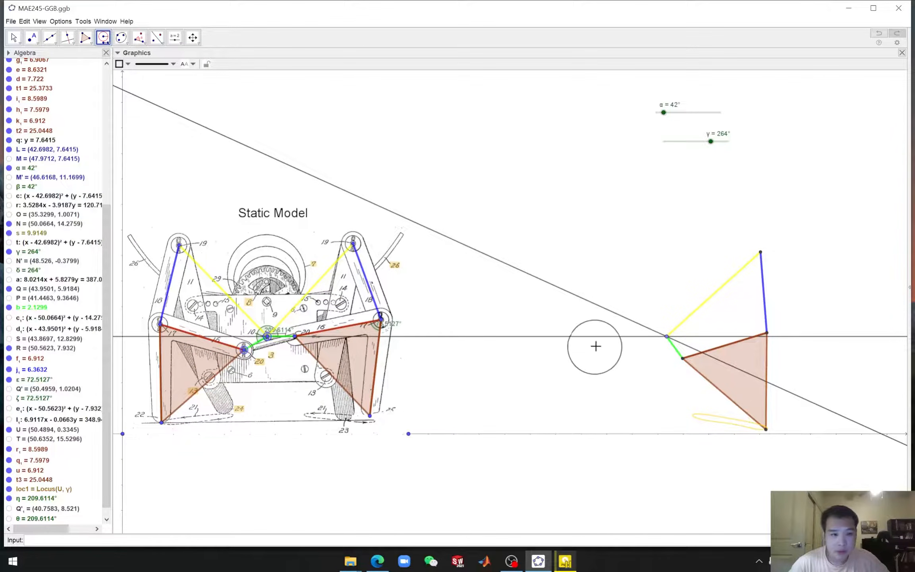
left_click(667, 337)
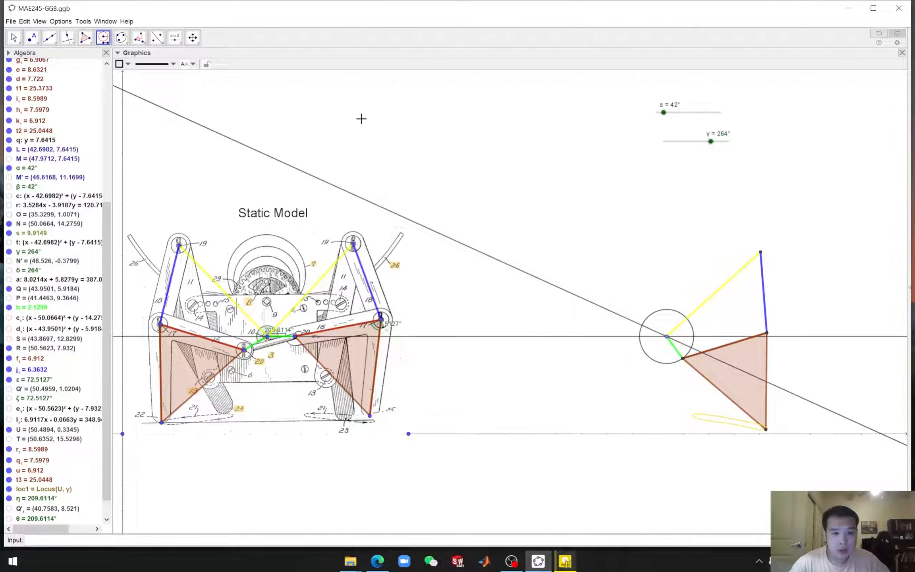
Intersect the new line with the compass circle to get points on both sides of the pivot
left_click(32, 39)
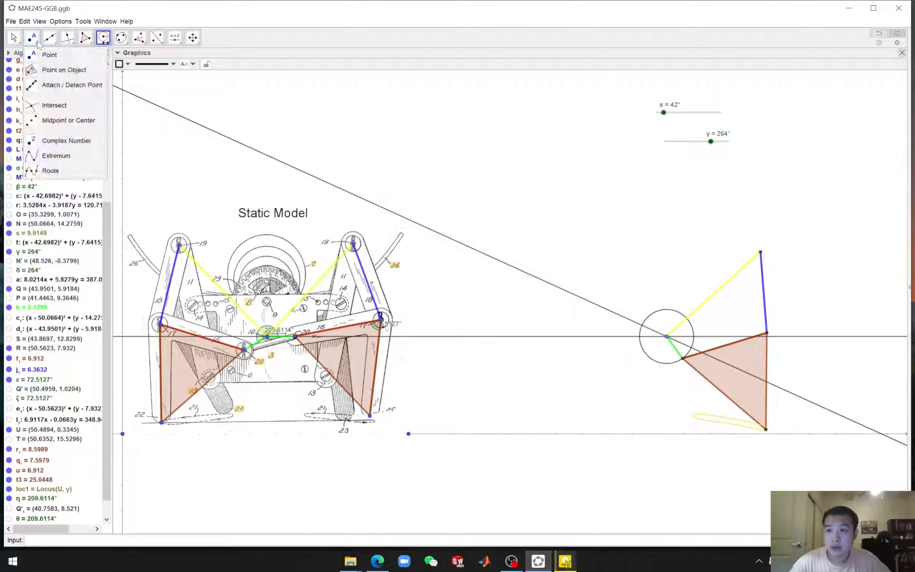
left_click(54, 106)
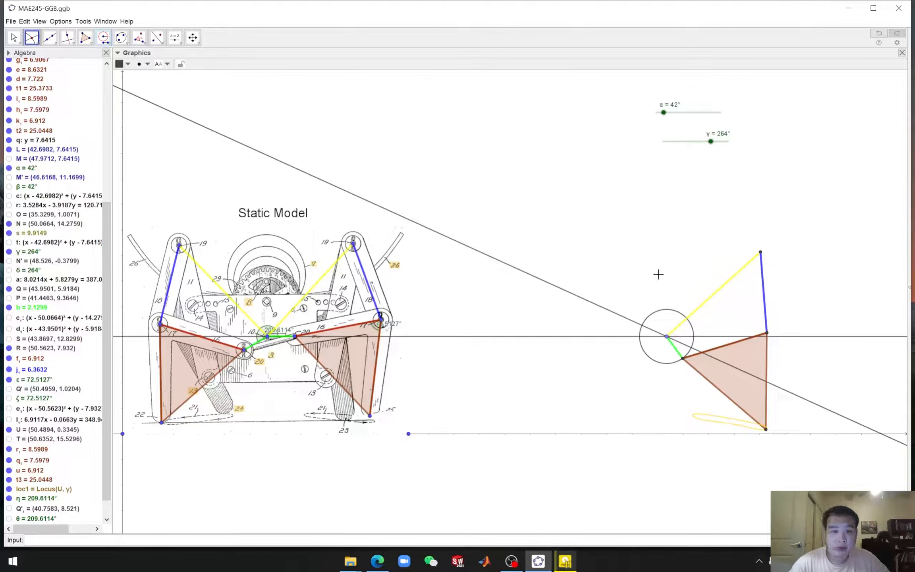
left_click(659, 310)
left_click(607, 310)
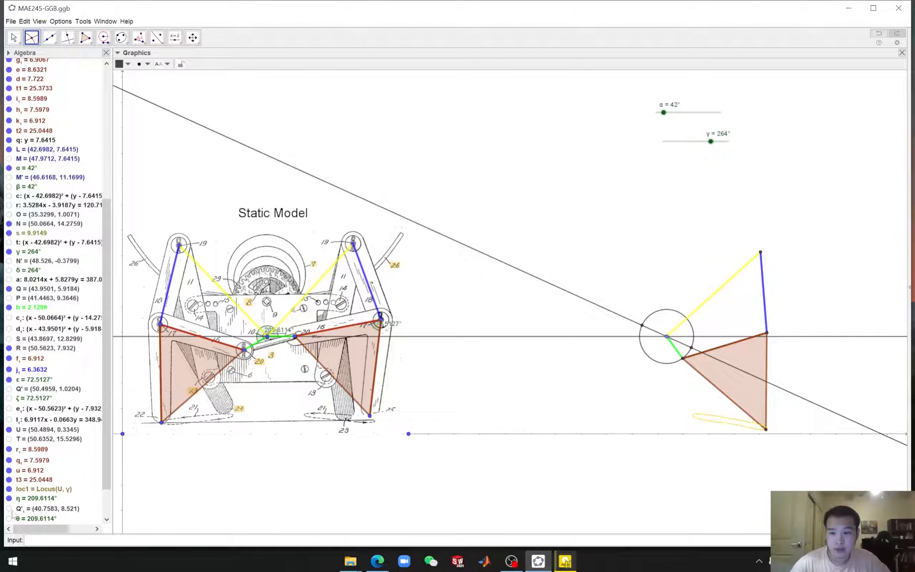
Hide the construction line, the compass circle and the intersection point near the green link
scroll(48, 489, "down", 2)
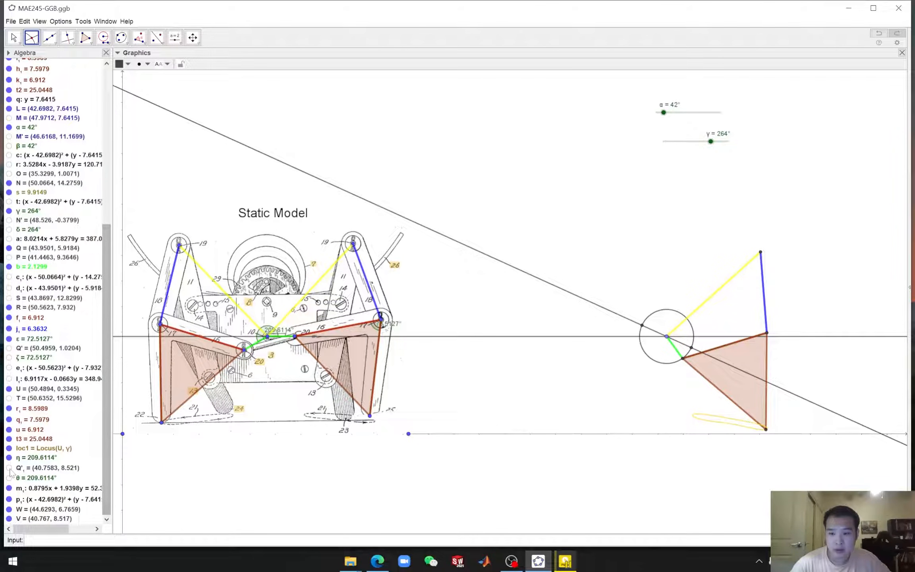
left_click(9, 468)
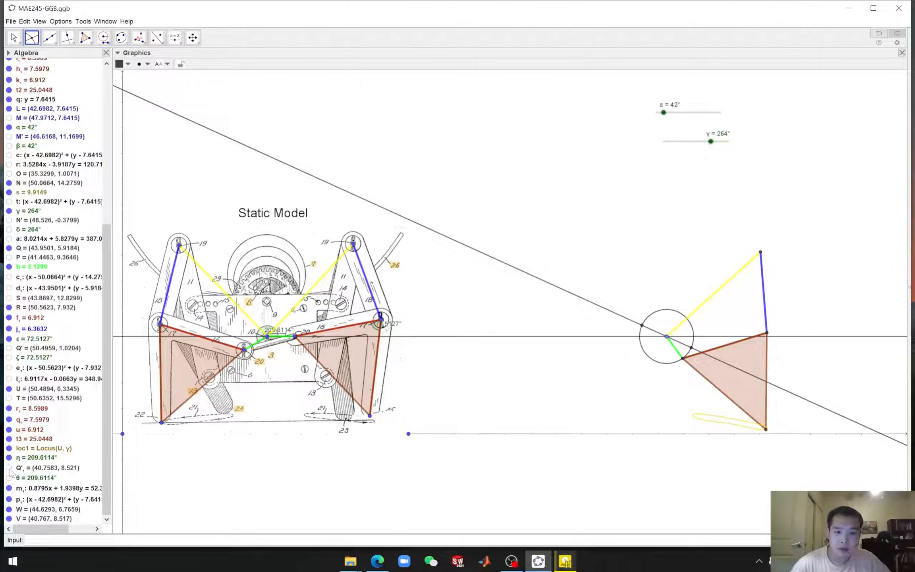
scroll(646, 328, "up", 10)
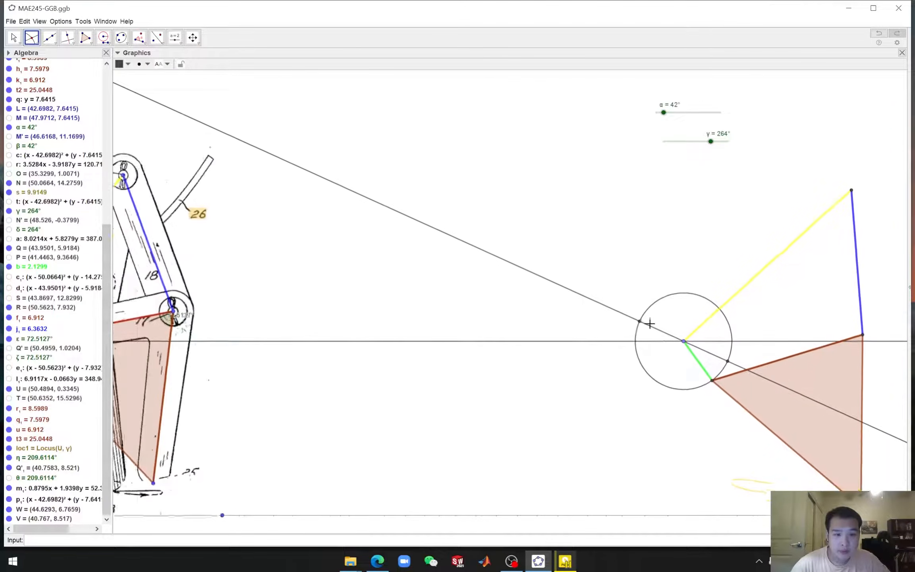
scroll(649, 324, "up", 4)
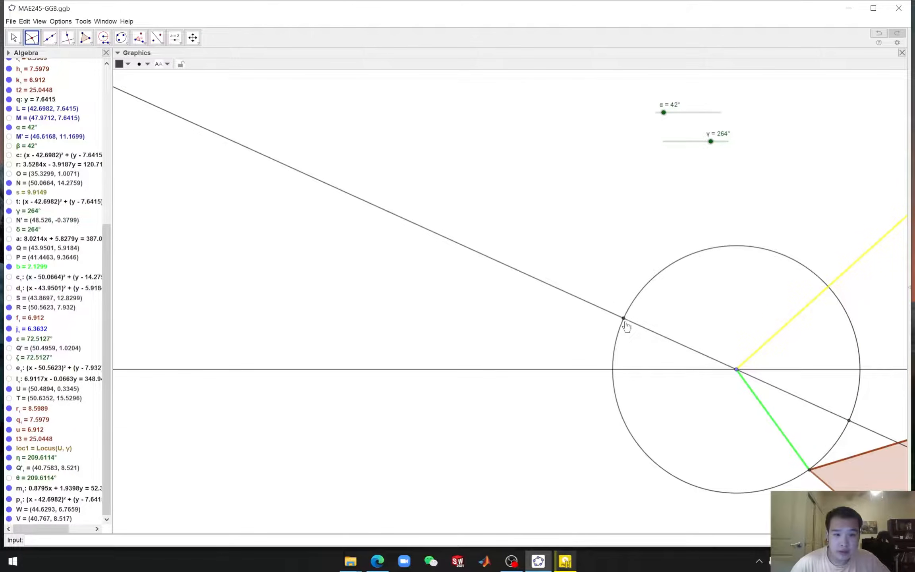
scroll(637, 354, "down", 10)
scroll(640, 354, "down", 2)
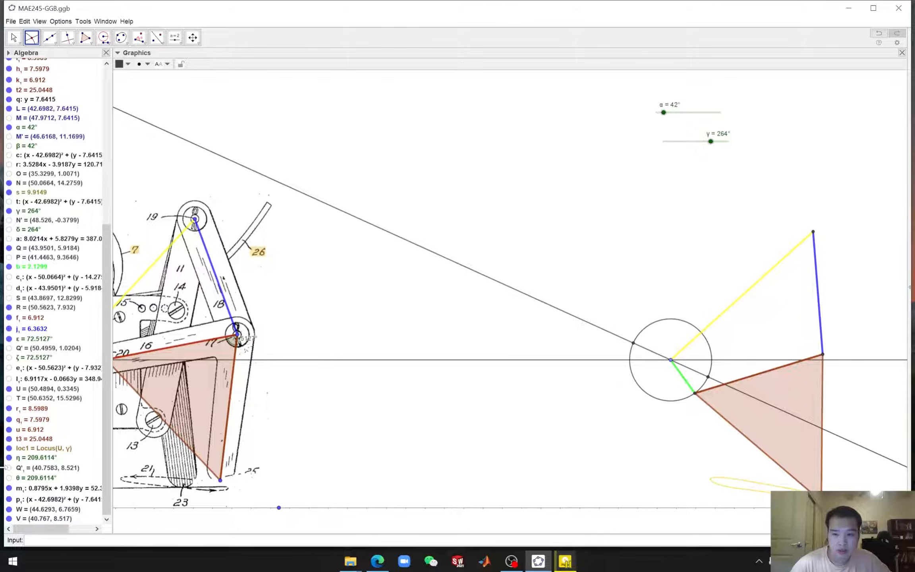
scroll(635, 362, "down", 3)
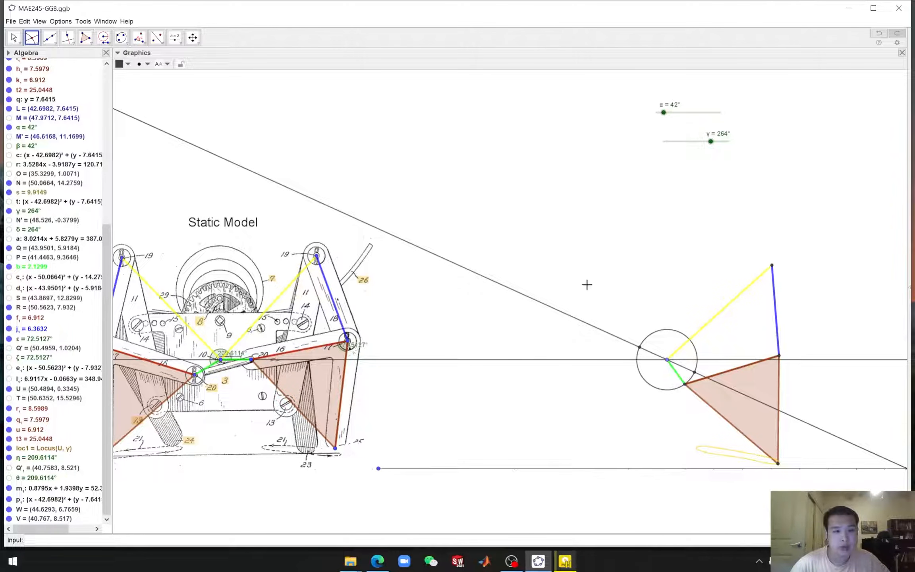
left_click(13, 38)
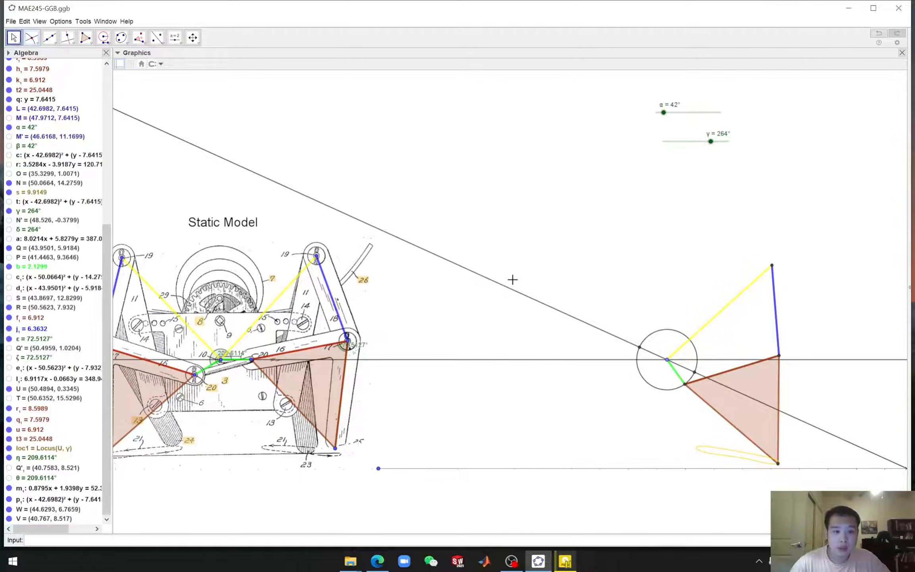
right_click(596, 327)
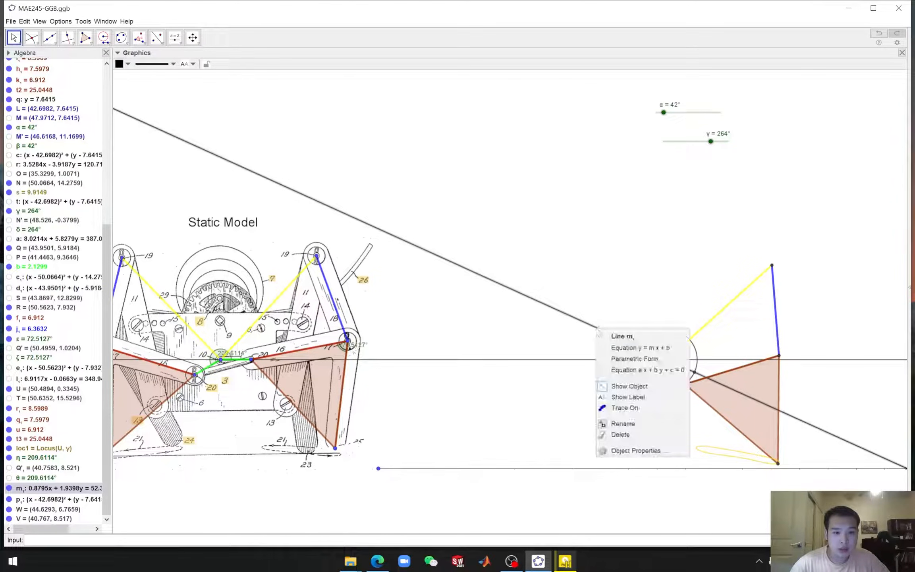
left_click(622, 387)
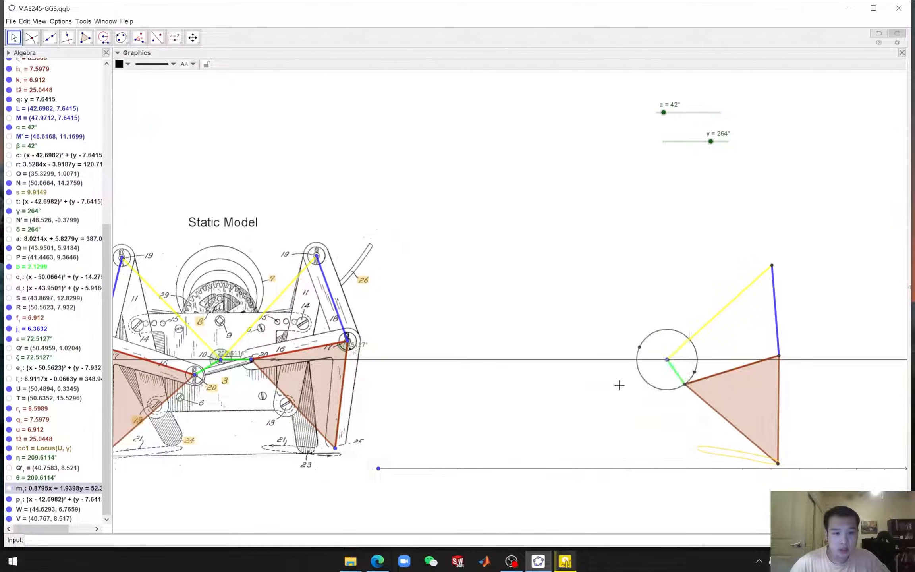
right_click(697, 357)
left_click(721, 383)
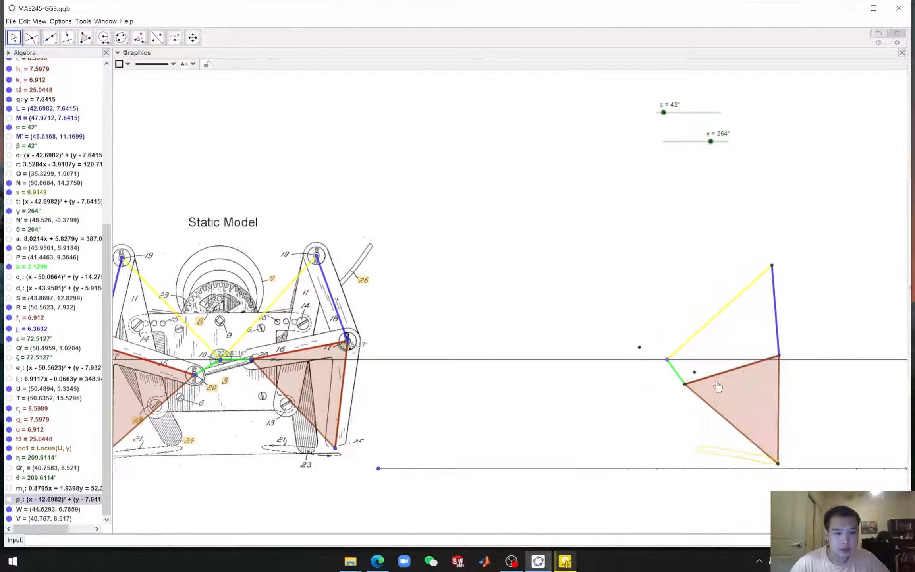
right_click(692, 370)
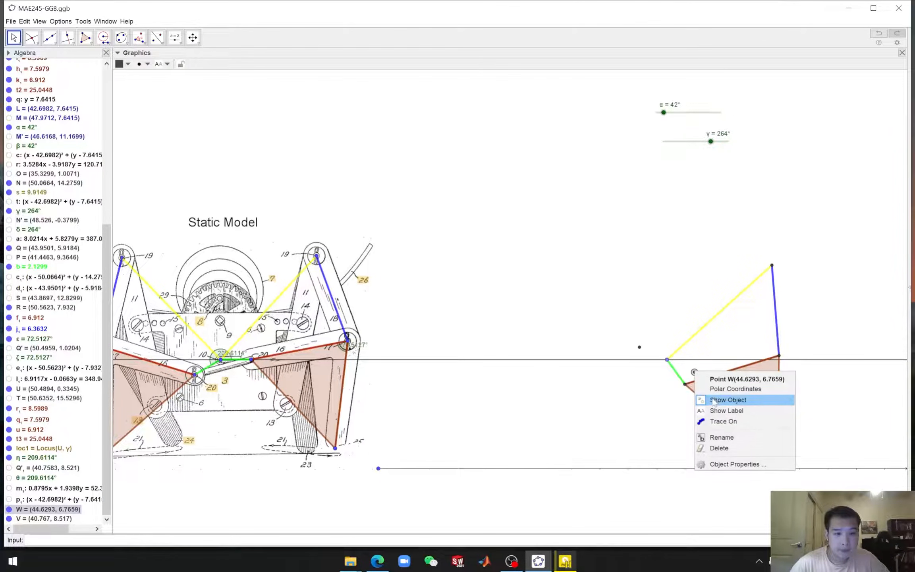
left_click(715, 399)
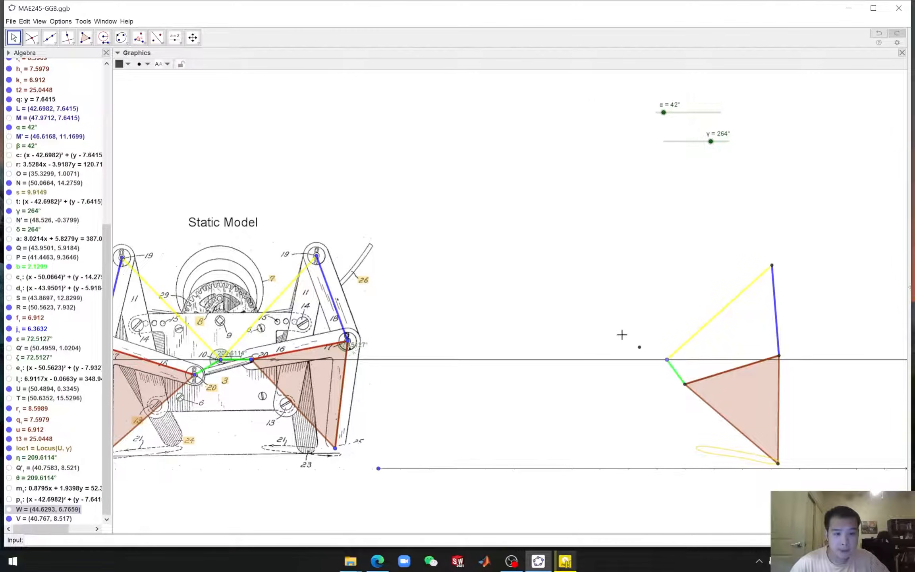
Draw a segment from the replica's crank pivot to the remaining intersection point
left_click(51, 39)
left_click(71, 70)
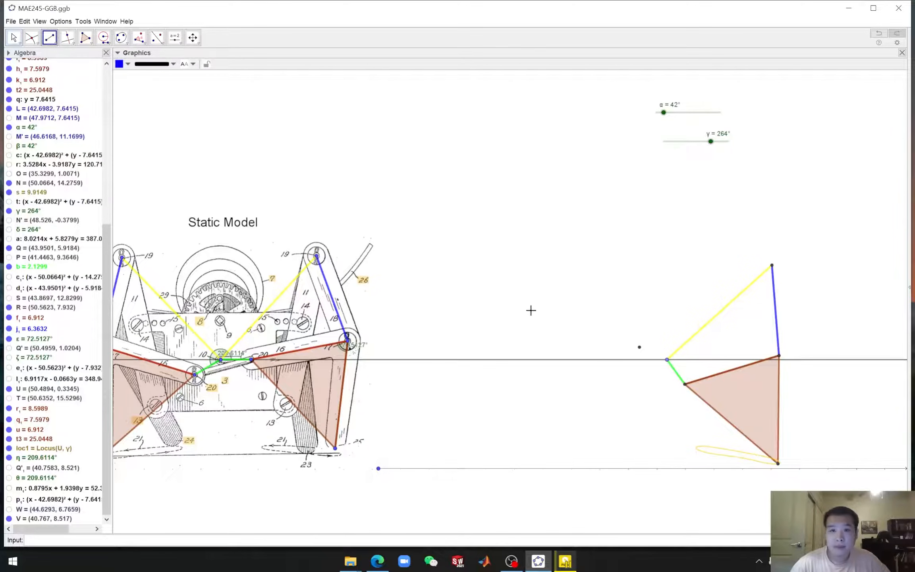
left_click(667, 360)
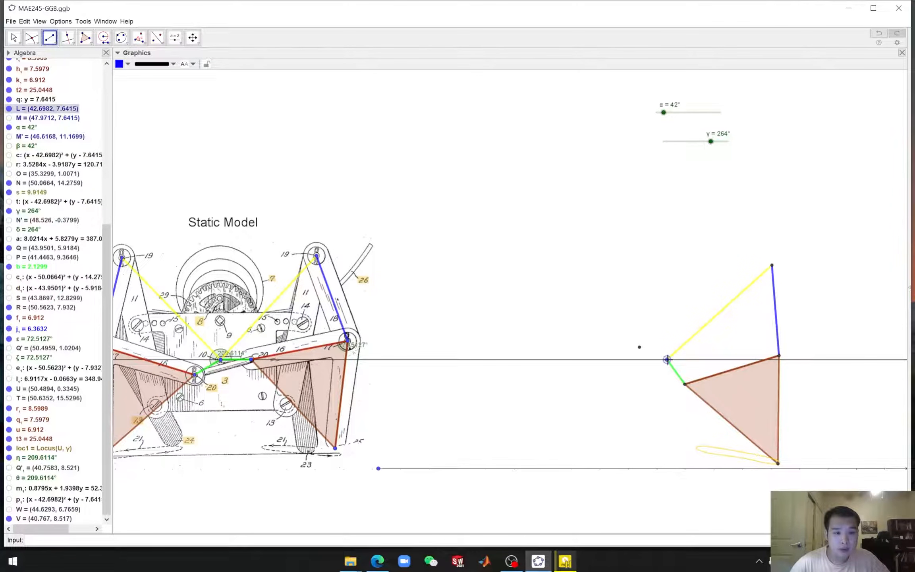
left_click(639, 349)
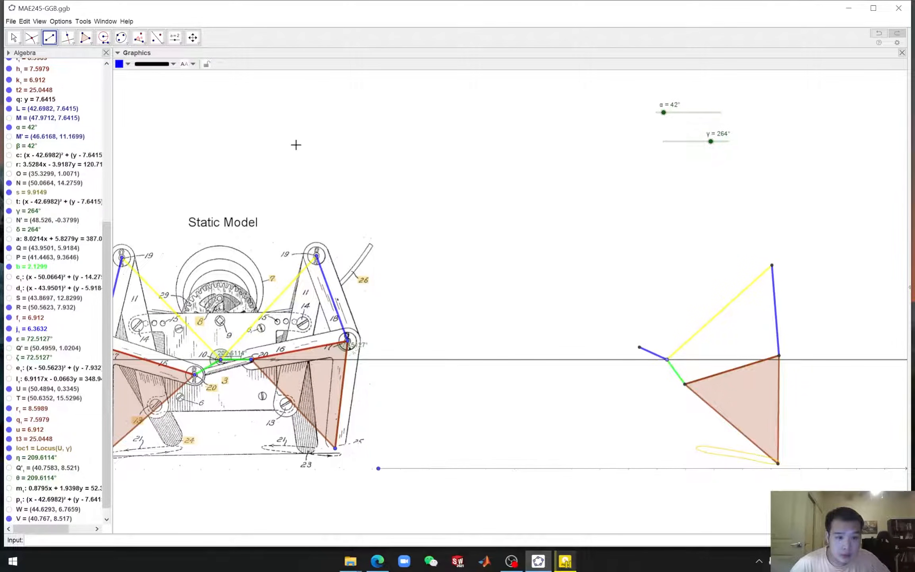
Color the new crank segment green
scroll(68, 325, "down", 2)
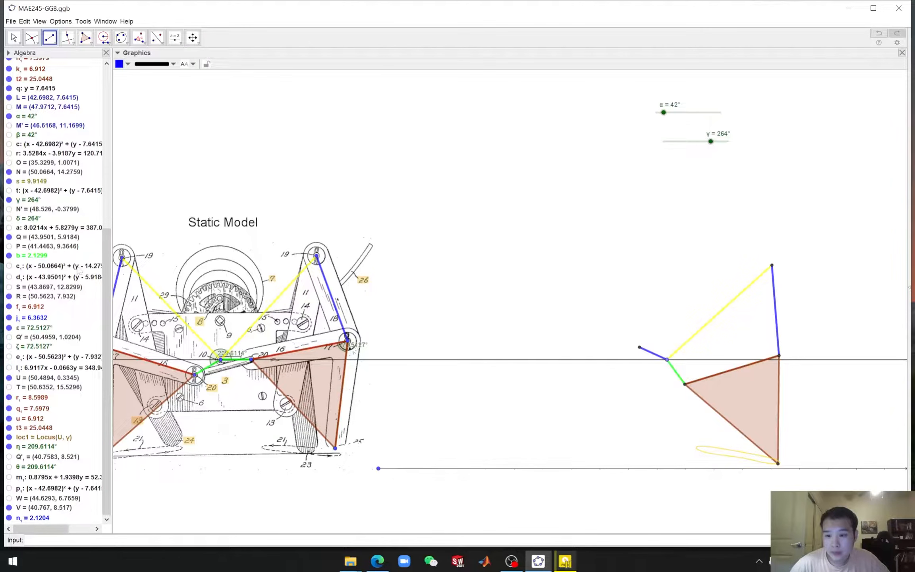
left_click(121, 64)
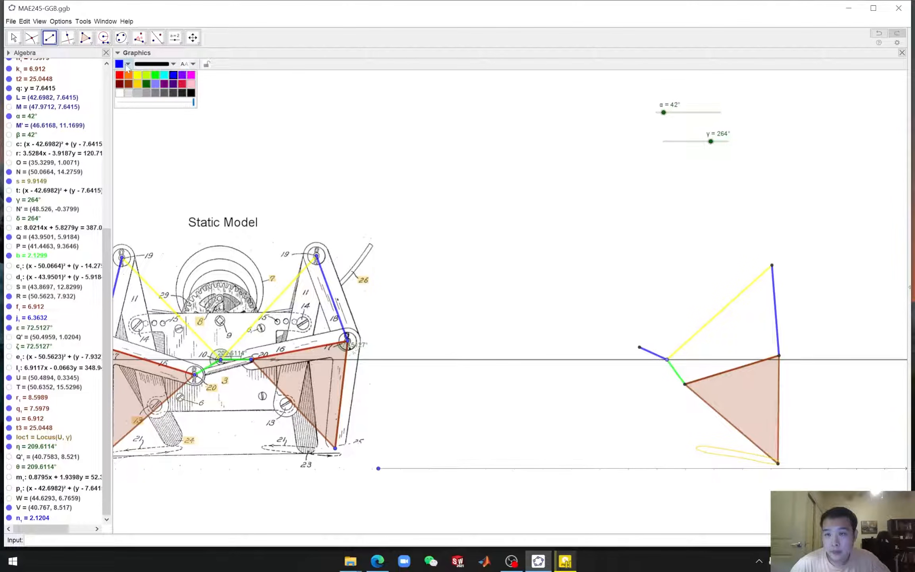
left_click(156, 76)
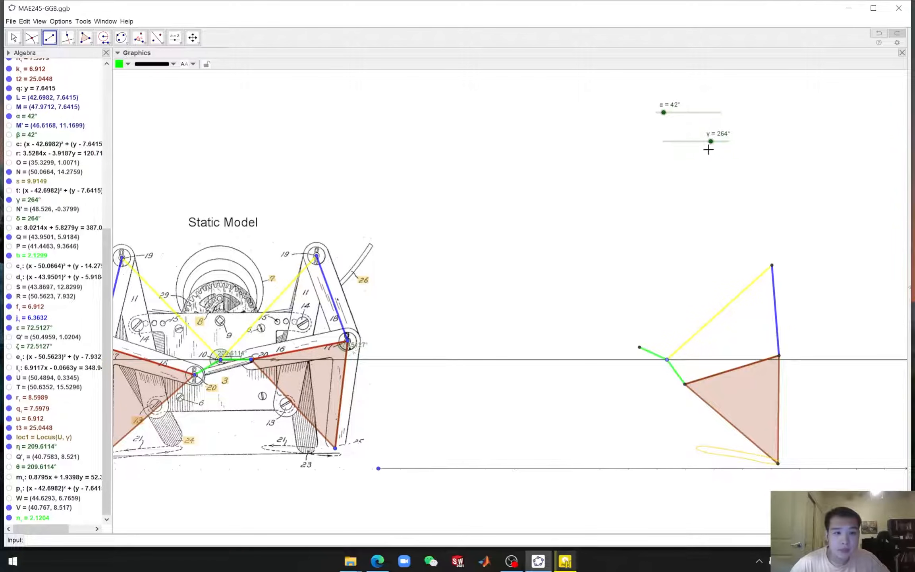
key("Escape")
Set the crank slider γ to 270°
mouse_move(710, 143)
left_mouse_down()
mouse_move(665, 143)
mouse_move(713, 149)
left_mouse_up()
scroll(200, 359, "down", 3)
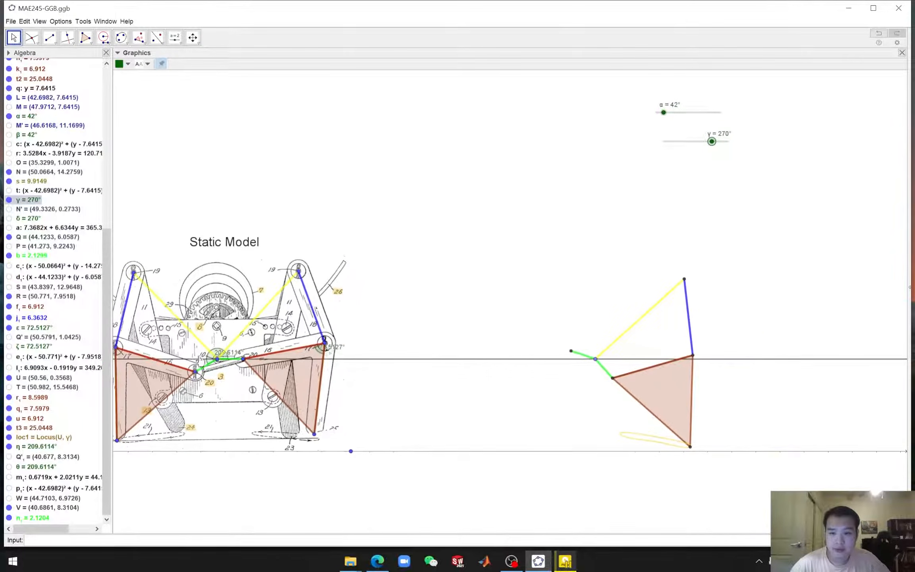
left_click(420, 313)
left_click_drag(341, 180, 403, 141)
scroll(507, 185, "up", 2)
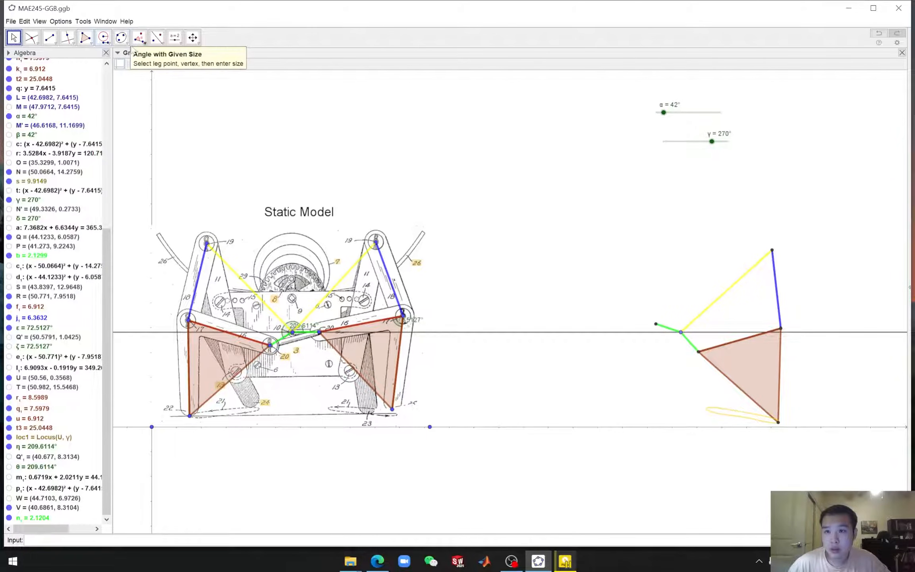
Measure the angle at the drawing's crank pivot between the two upper pivots
left_click(142, 41)
left_click(149, 54)
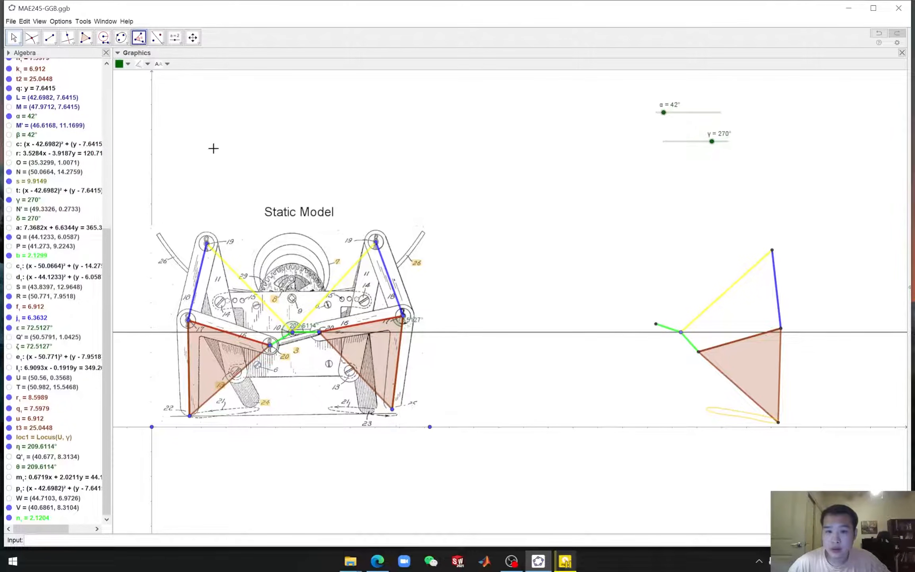
left_click(376, 243)
left_click(292, 333)
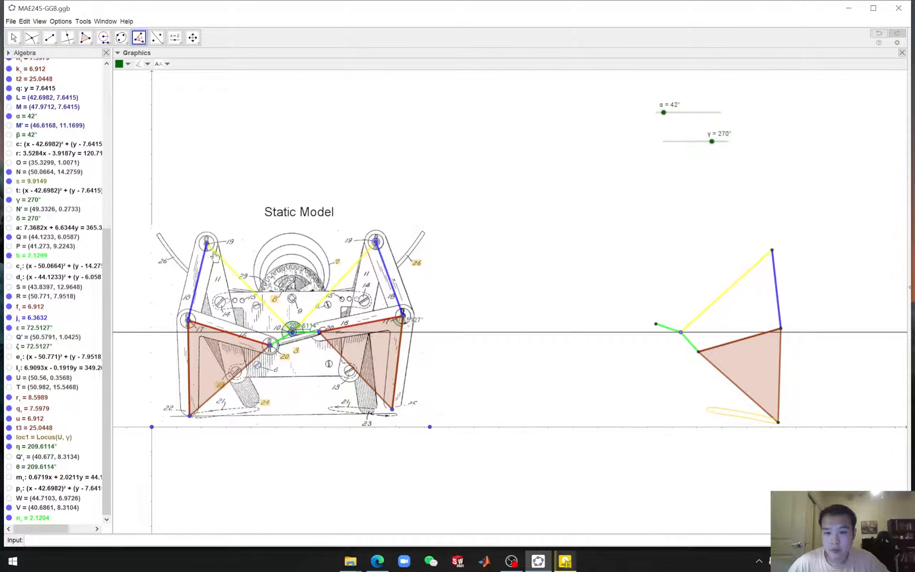
left_click(206, 242)
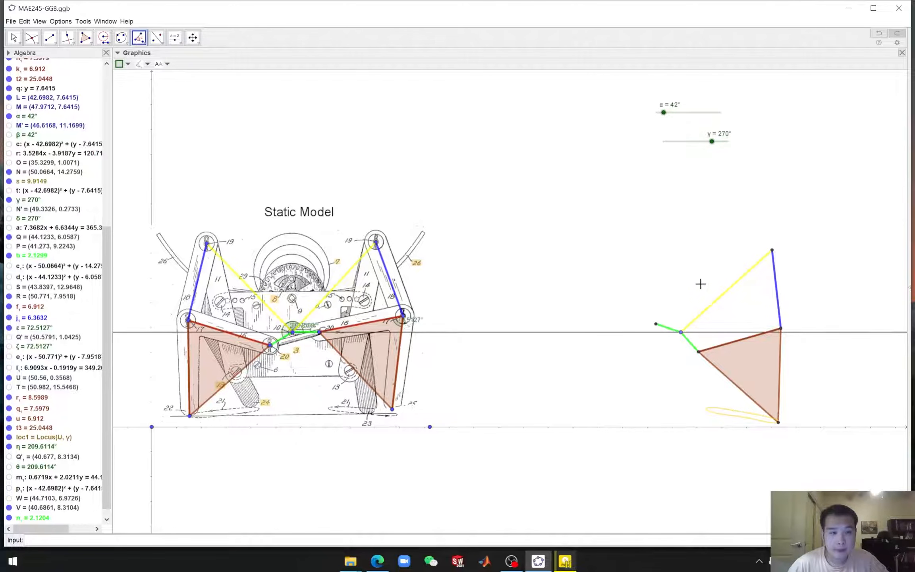
left_click(771, 250)
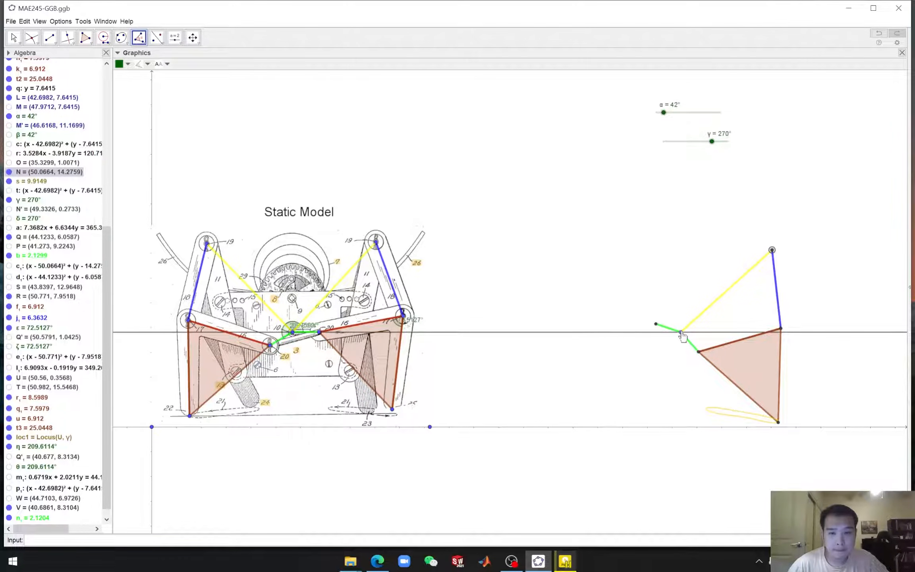
left_click(681, 333)
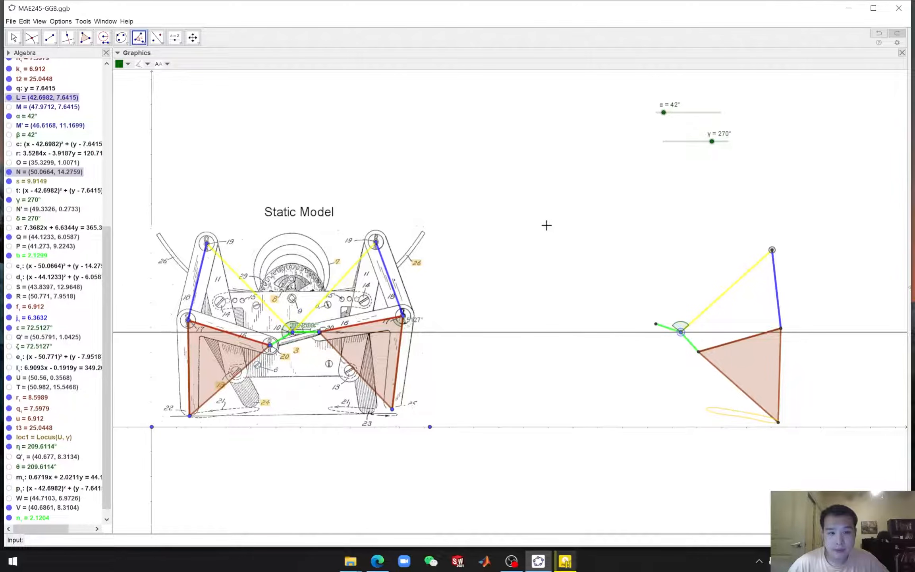
key("Escape")
left_click(139, 37)
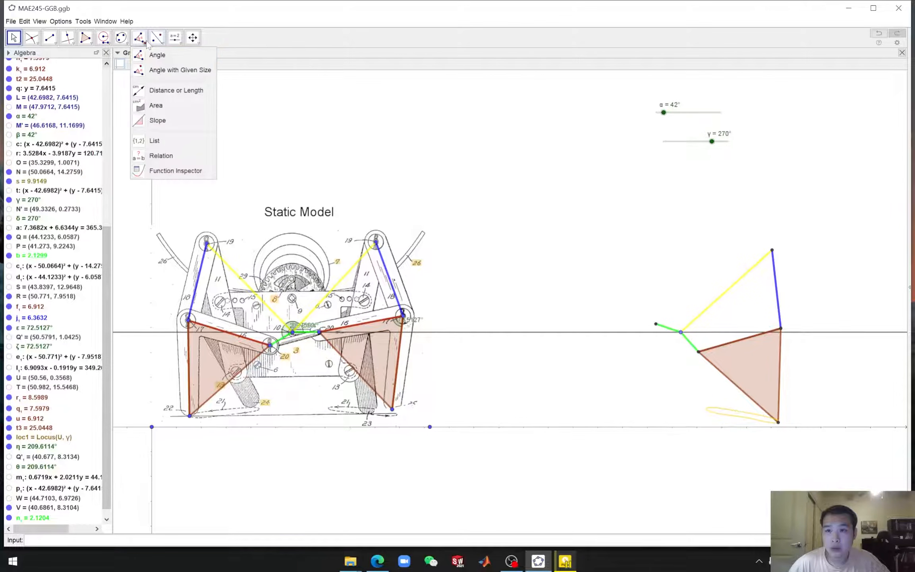
left_click(158, 53)
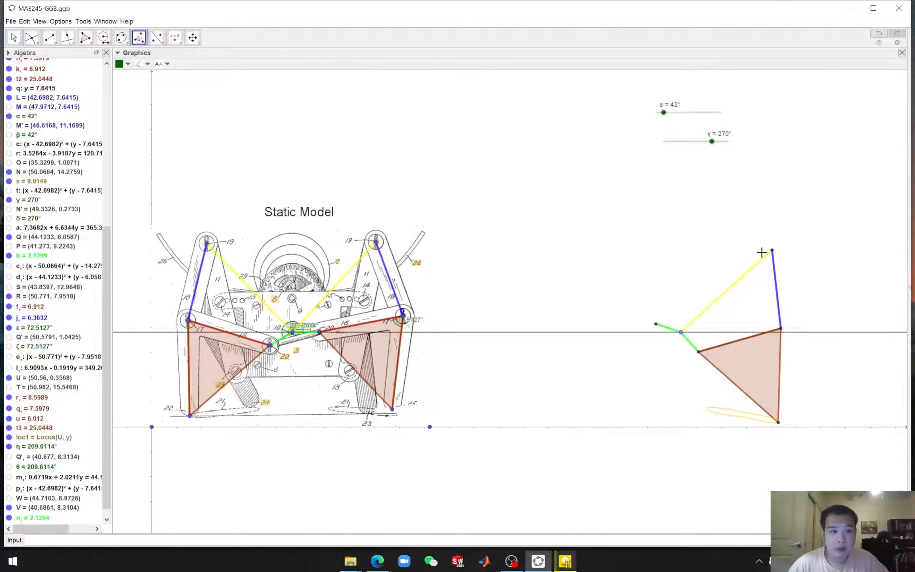
left_click(772, 250)
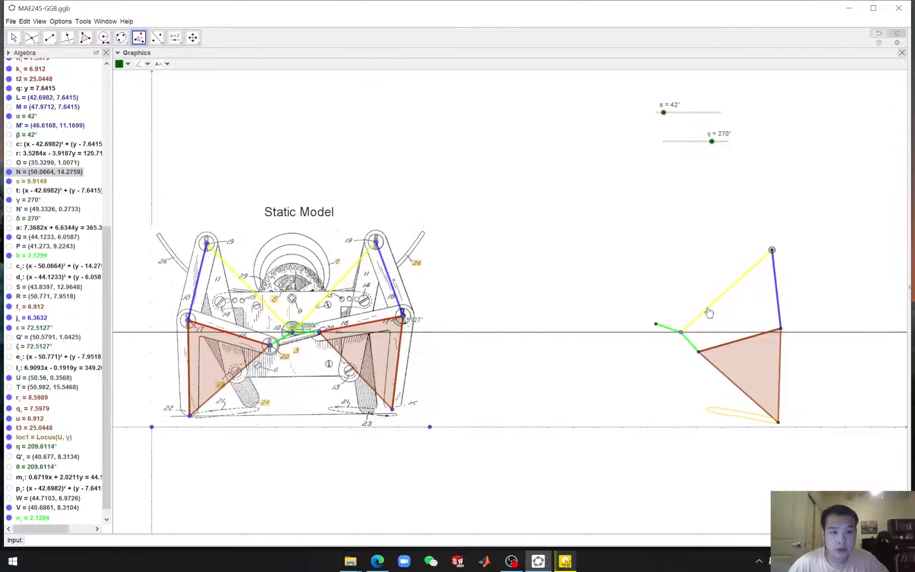
left_click(680, 332)
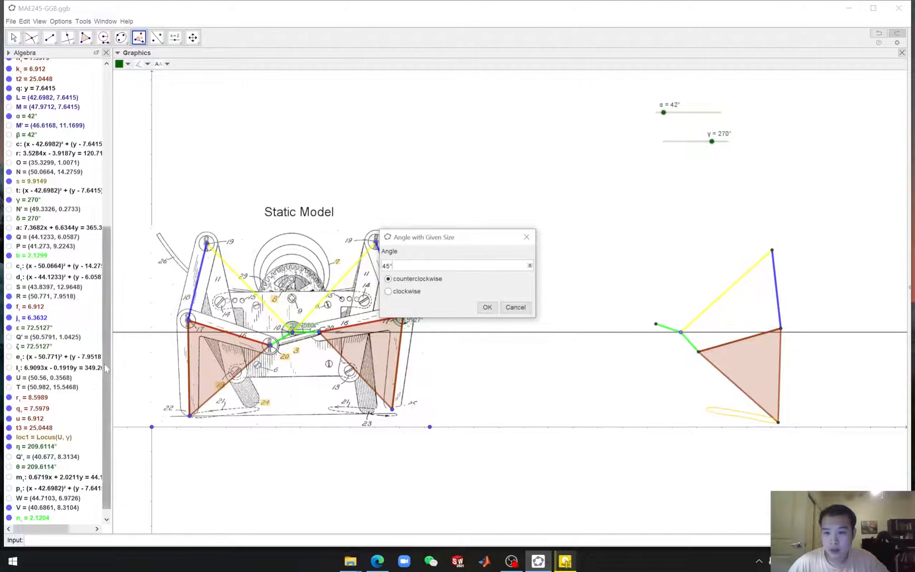
left_click(426, 265)
key("BackSpace")
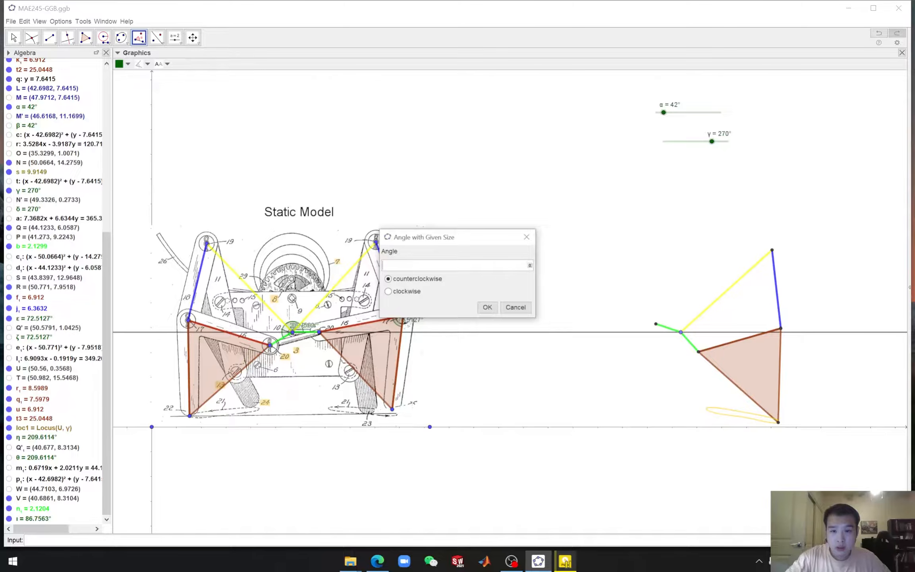
left_click(529, 265)
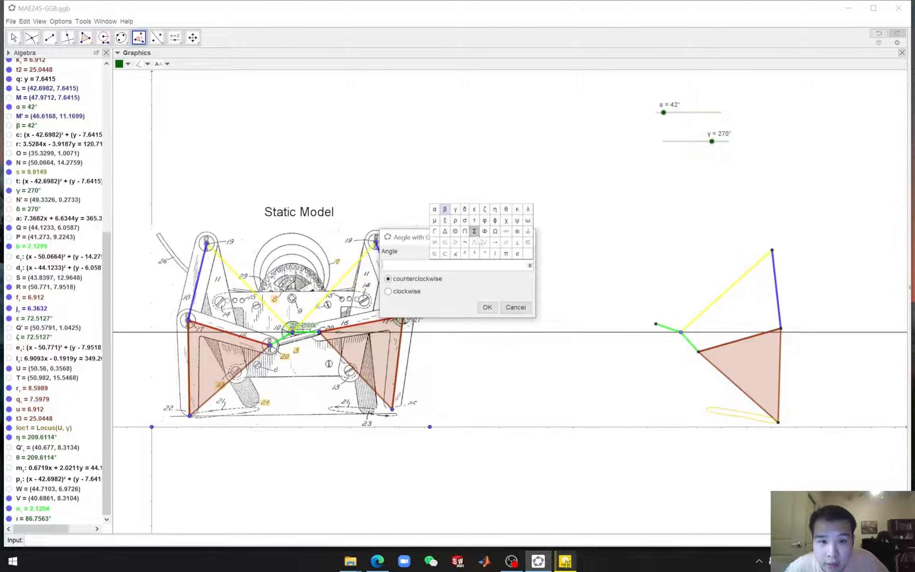
left_click(492, 265)
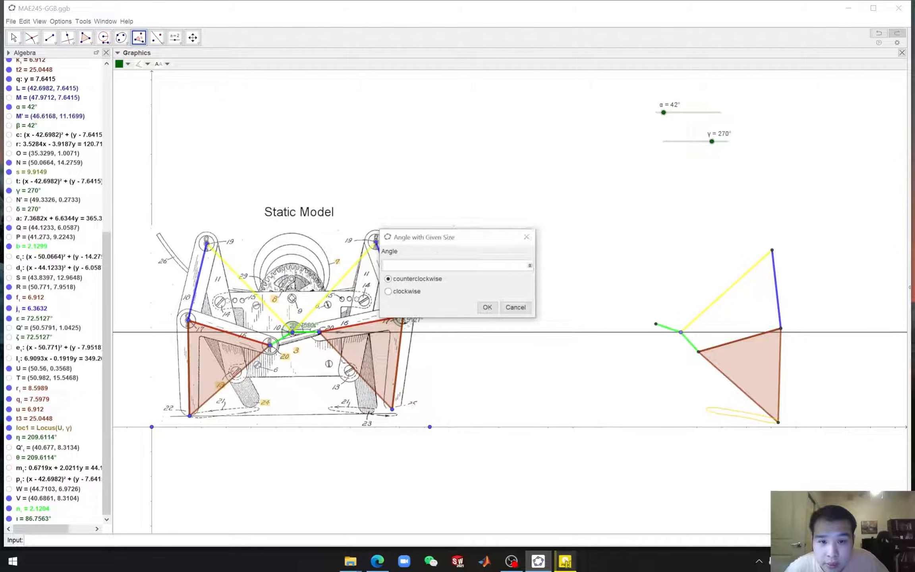
left_click(516, 310)
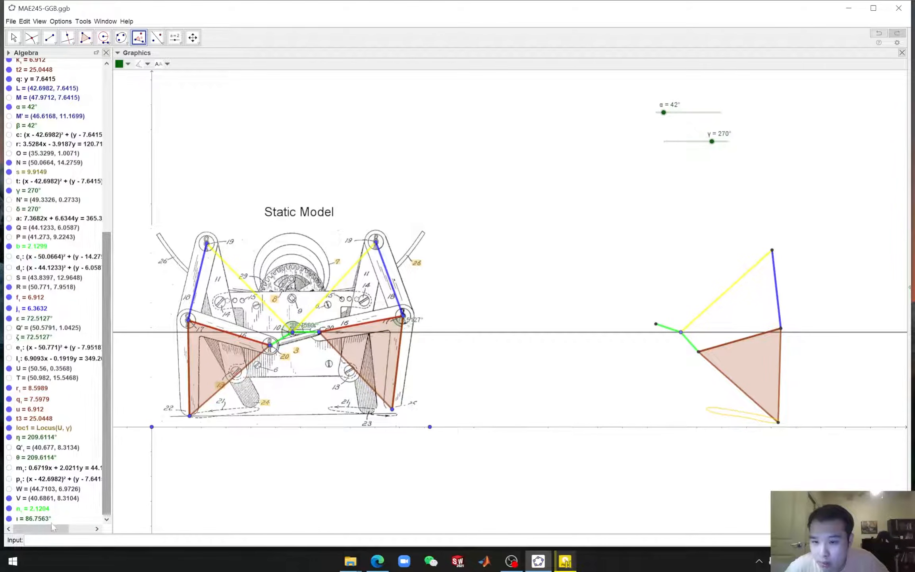
Open the new angle's properties to check its name and definition
right_click(37, 519)
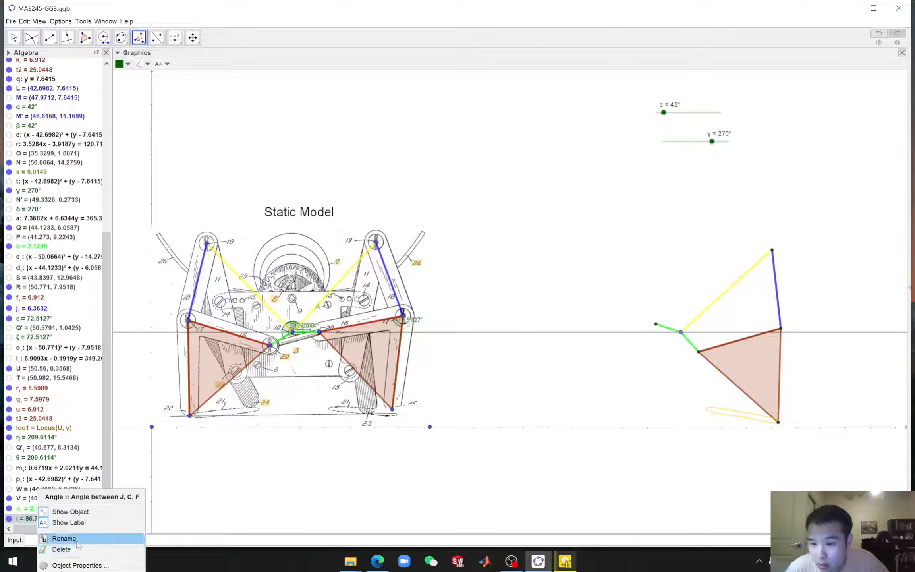
left_click(78, 564)
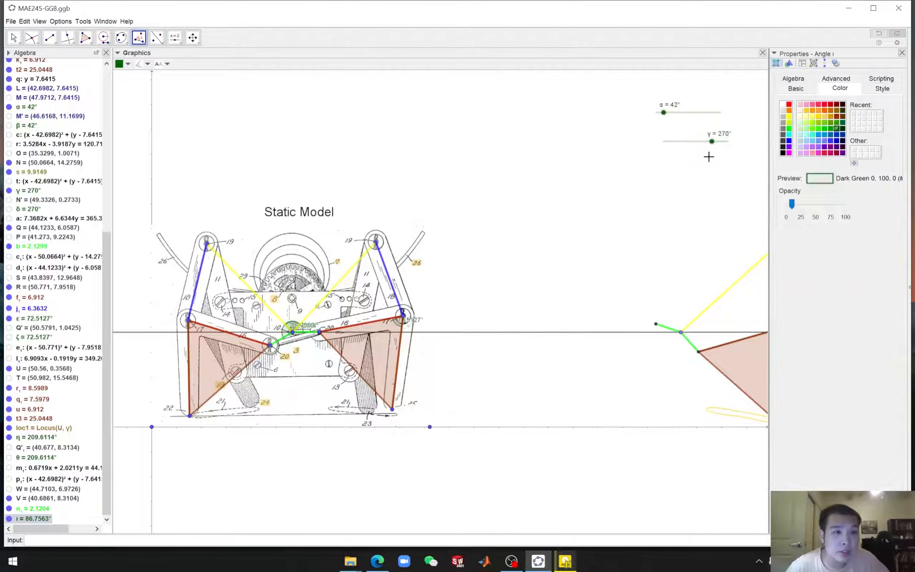
left_click(874, 79)
left_click(790, 83)
left_click(811, 106)
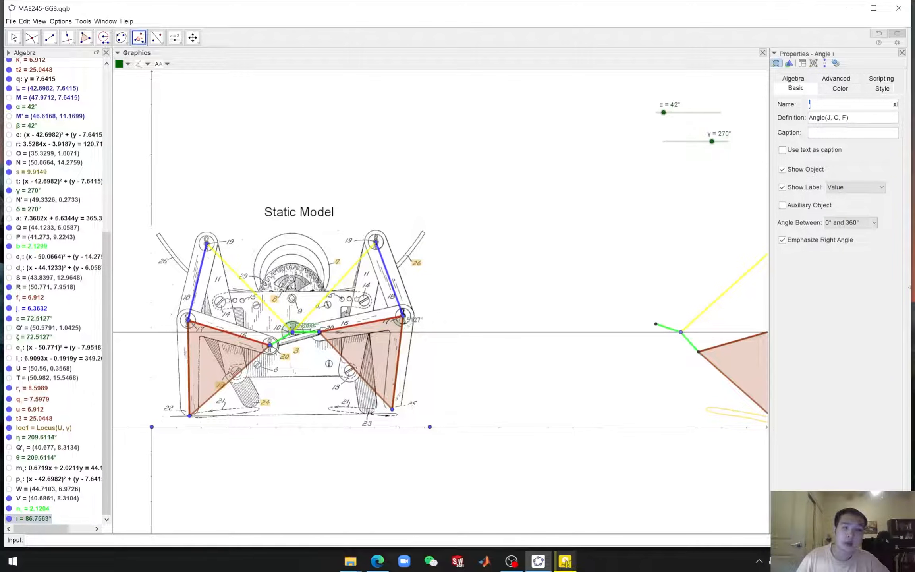
left_click(902, 53)
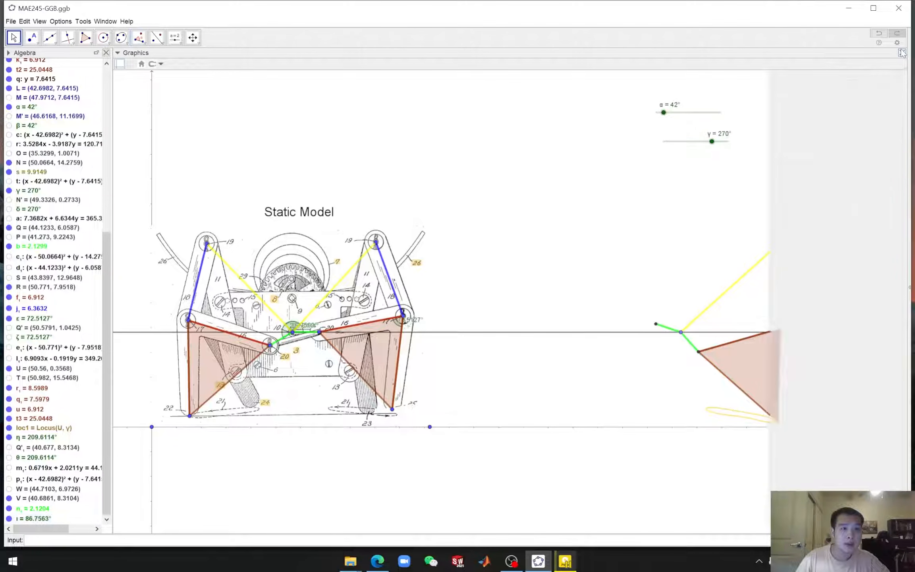
Create an angle of size ι counterclockwise at the replica's crank pivot, starting from its upper pivot
left_click(139, 38)
left_click(155, 52)
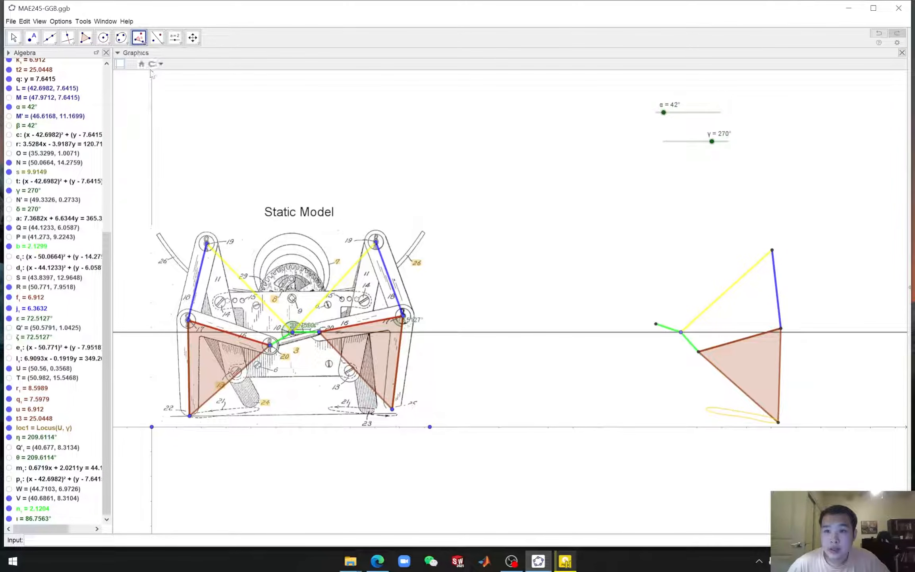
left_click(772, 251)
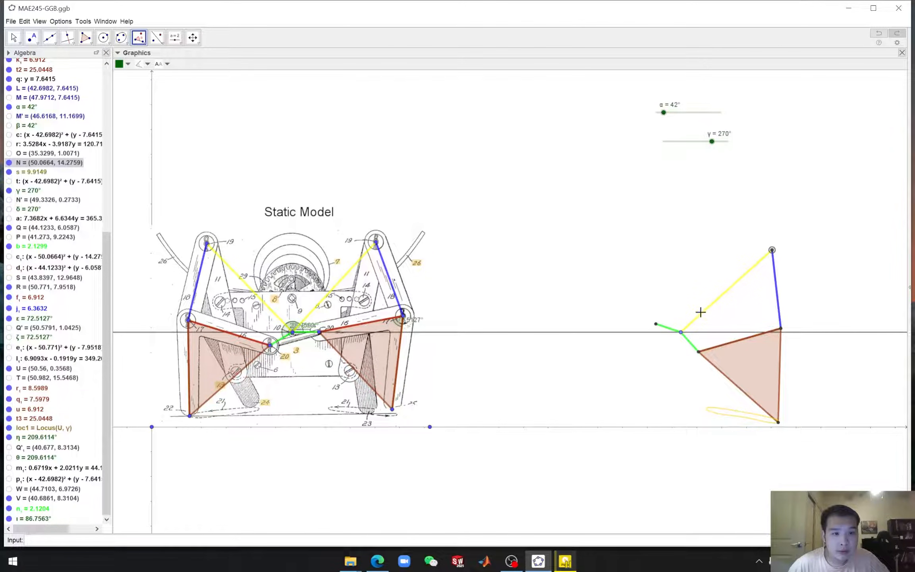
left_click(680, 332)
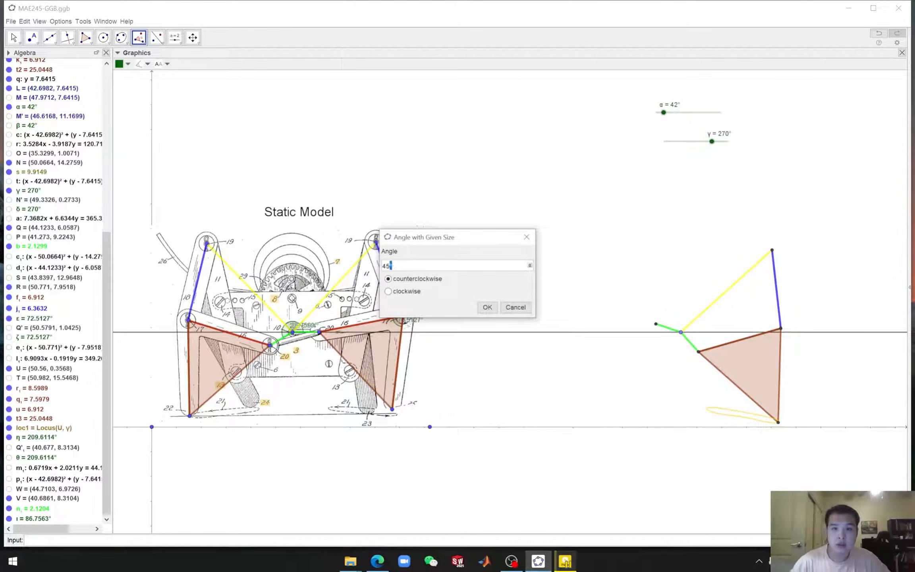
key("BackSpace")
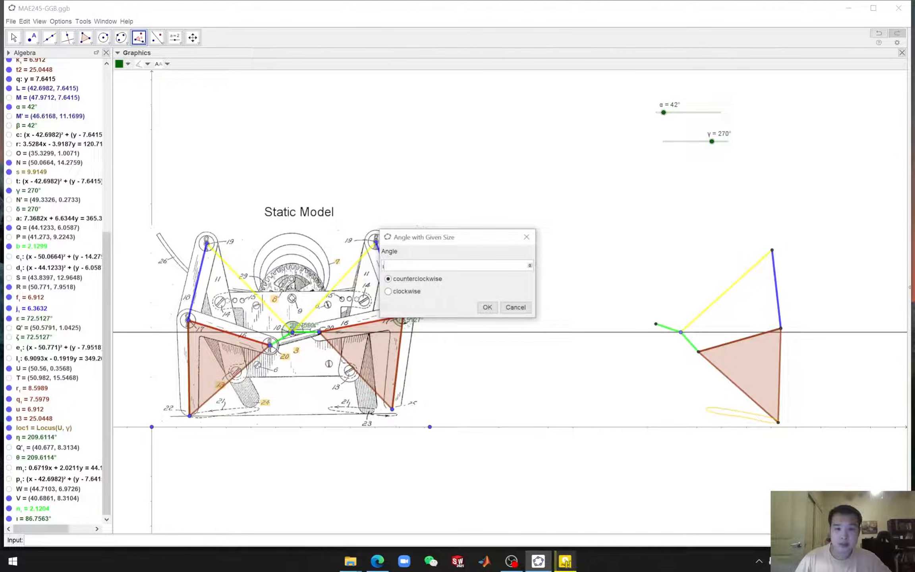
left_click(488, 308)
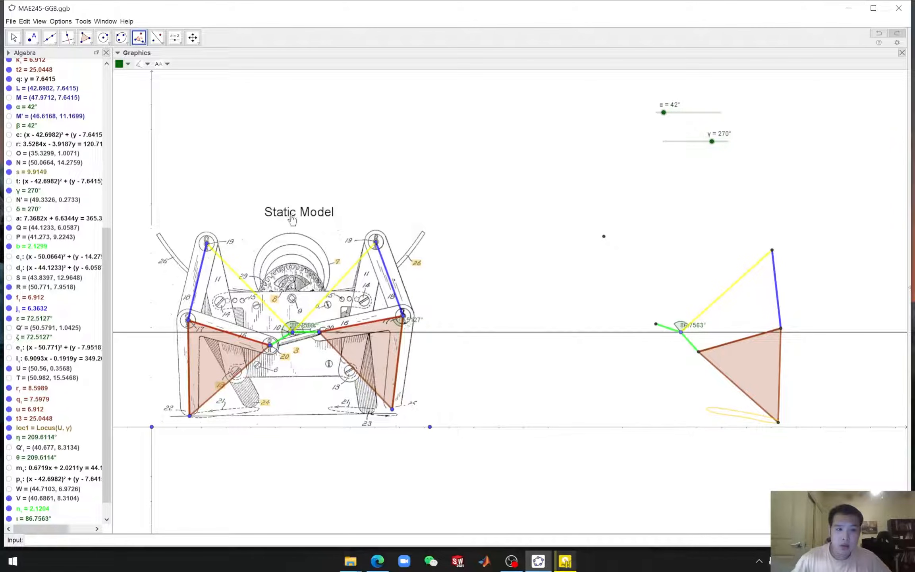
Draw a line through the rotated point and the replica's crank pivot
left_click(603, 238)
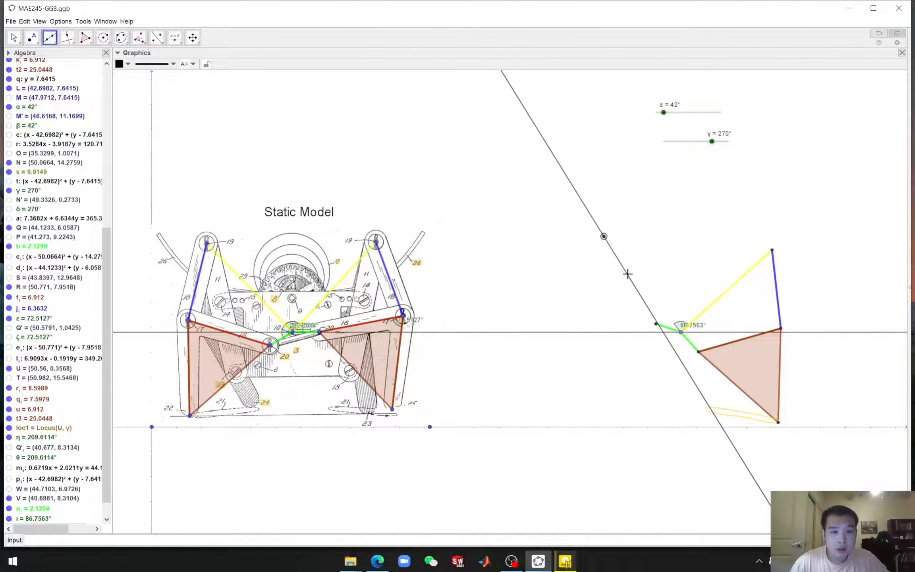
left_click(681, 332)
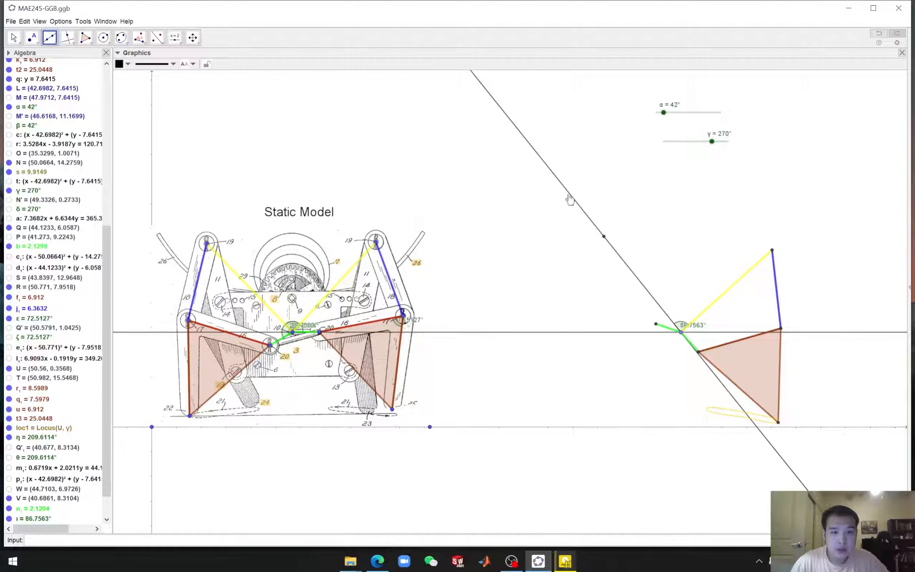
key("Escape")
Hide the rotated point used to define the line
left_click(603, 237)
right_click(604, 237)
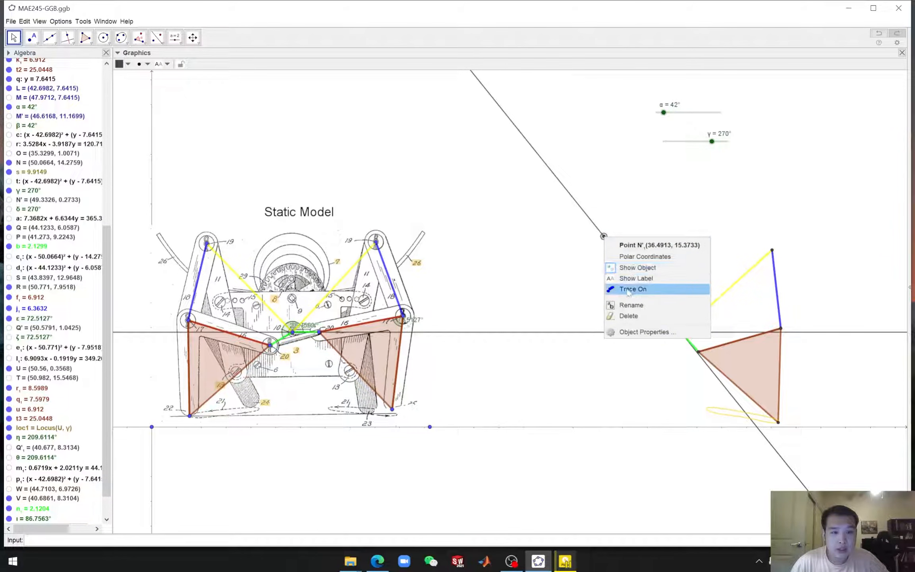
left_click(628, 271)
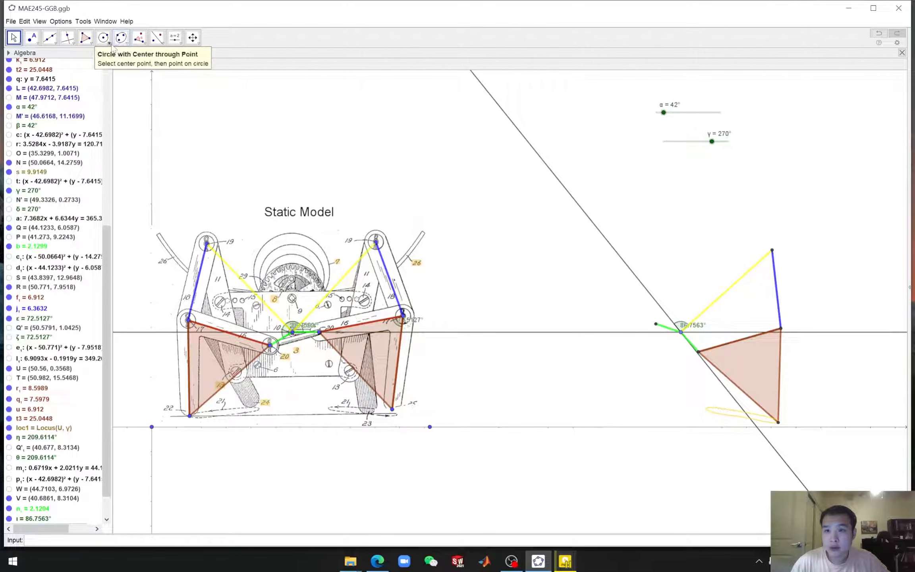
Use the compass to draw a circle at the replica's crank pivot with the drawing's upper-left pivot-to-crank distance as radius
left_click(103, 38)
left_click(112, 75)
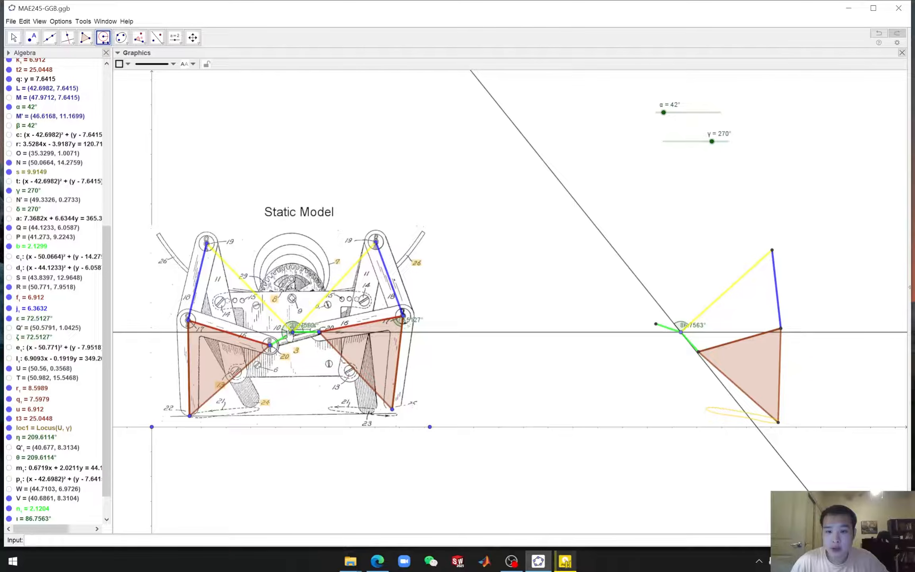
left_click(206, 243)
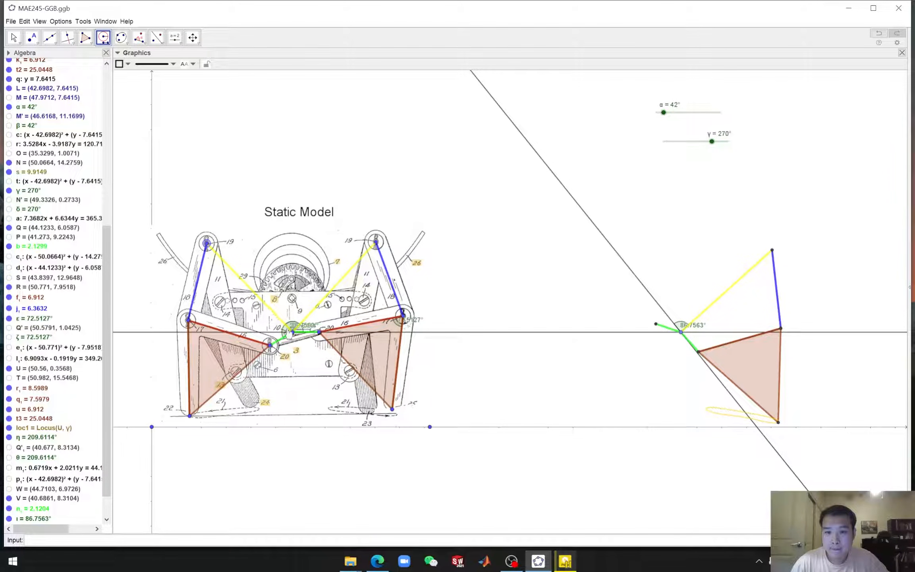
left_click(292, 332)
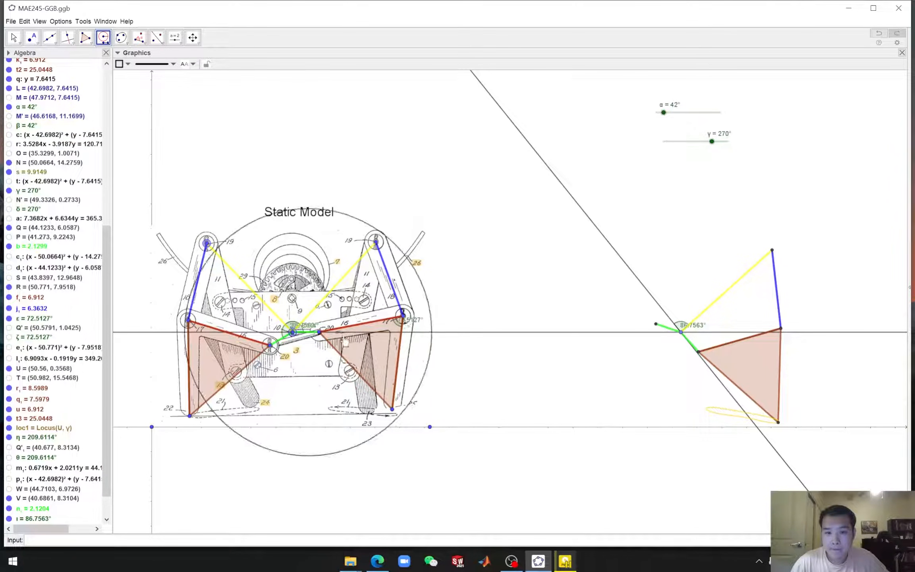
left_click(680, 332)
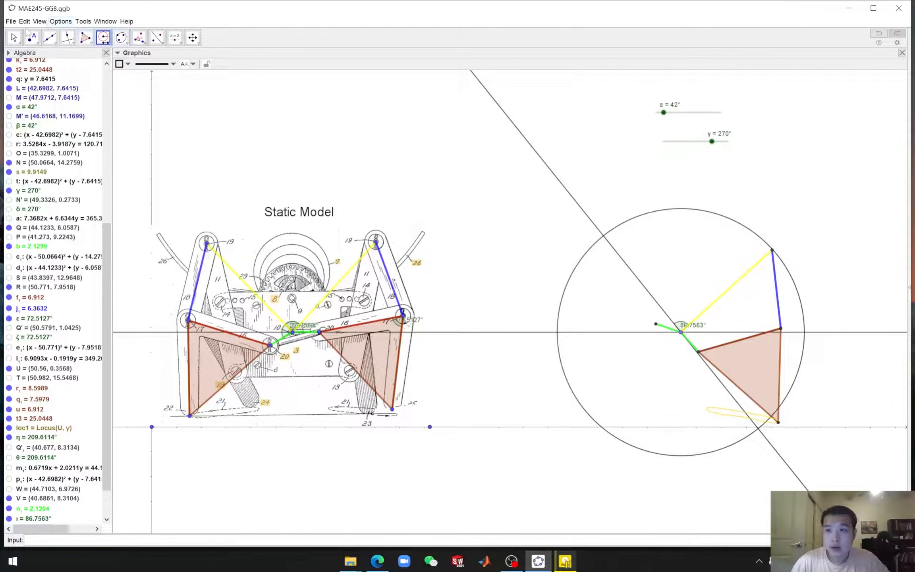
Intersect the new line with the compass circle
left_click(32, 37)
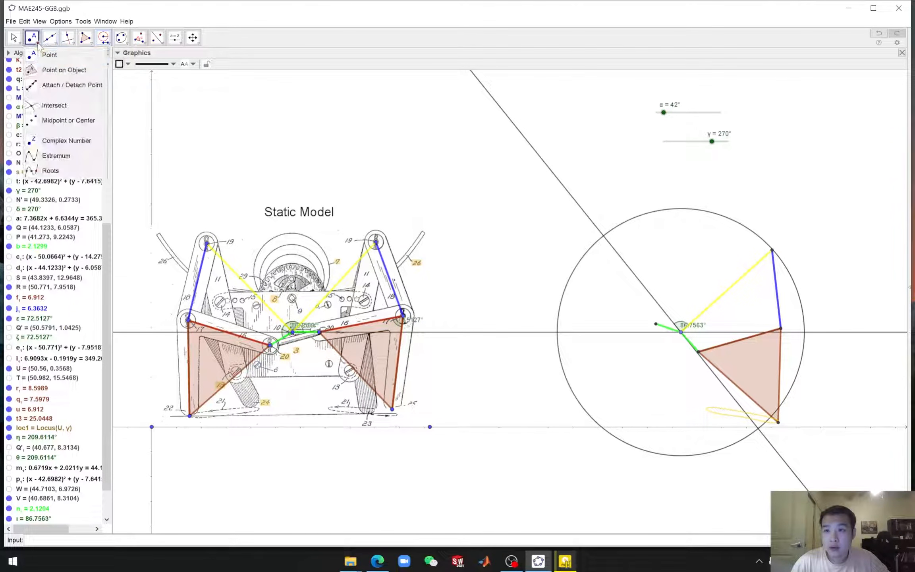
left_click(52, 101)
left_click(554, 178)
left_click(563, 296)
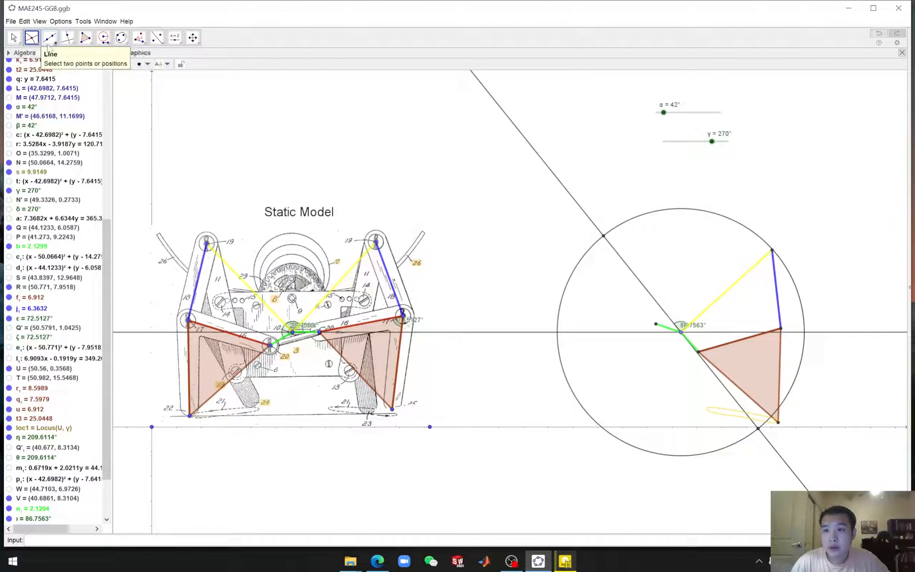
Draw a yellow segment from the replica's crank pivot to the intersection point on the compass circle
left_click(56, 47)
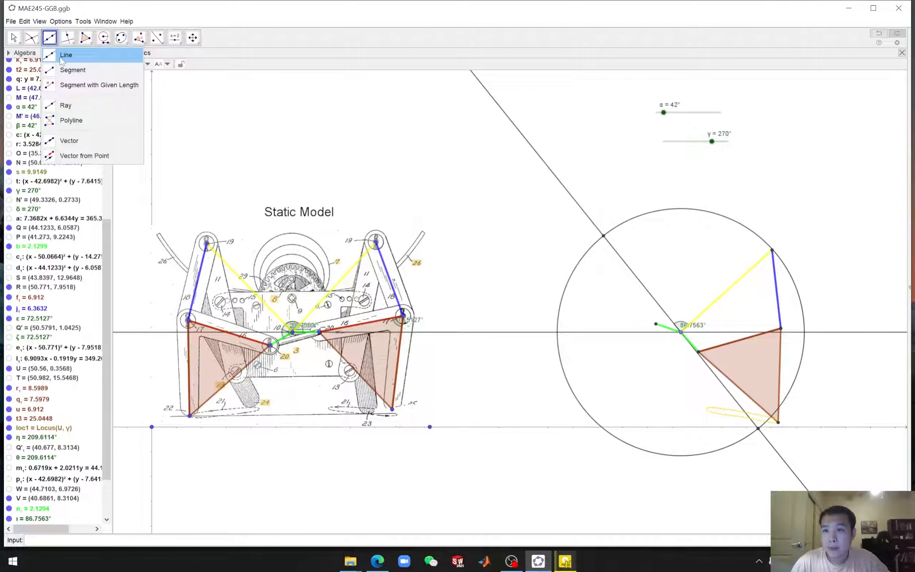
left_click(69, 71)
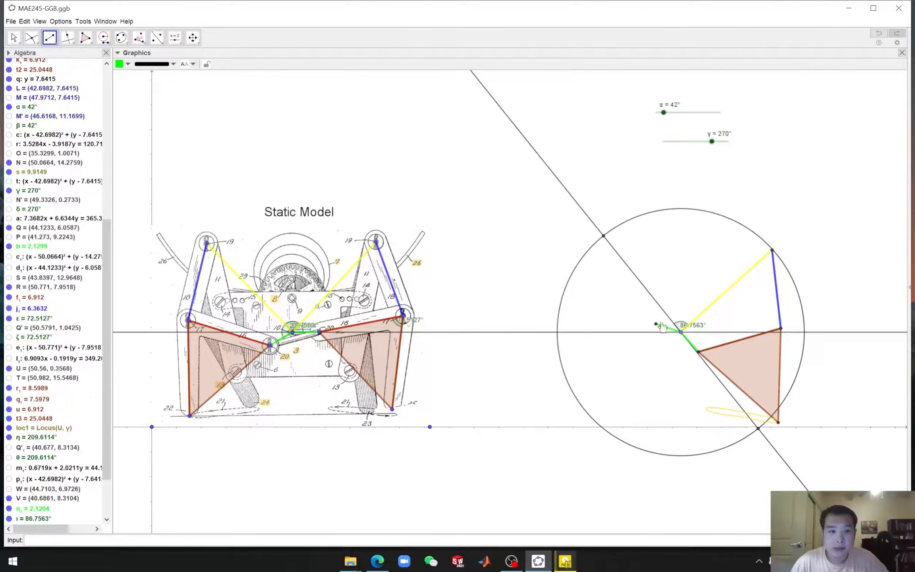
left_click(680, 333)
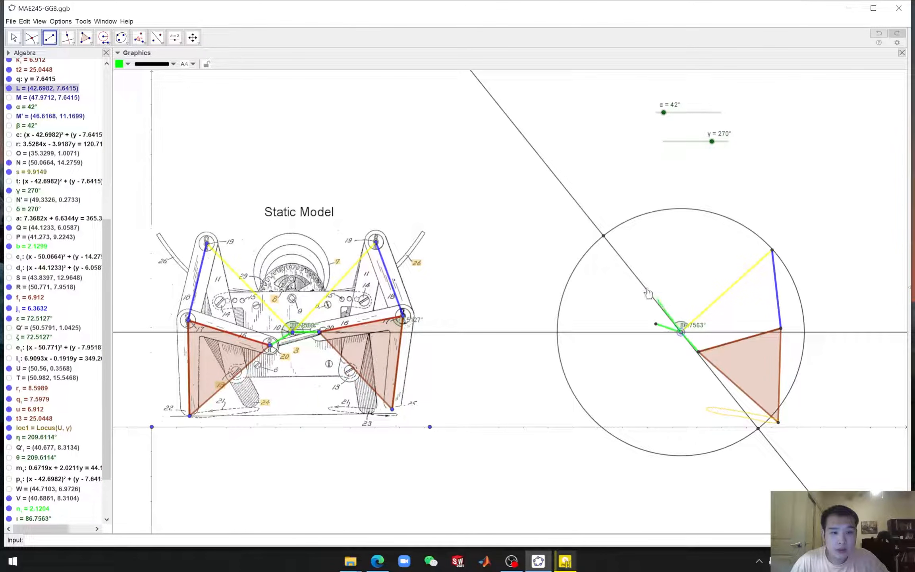
left_click(603, 238)
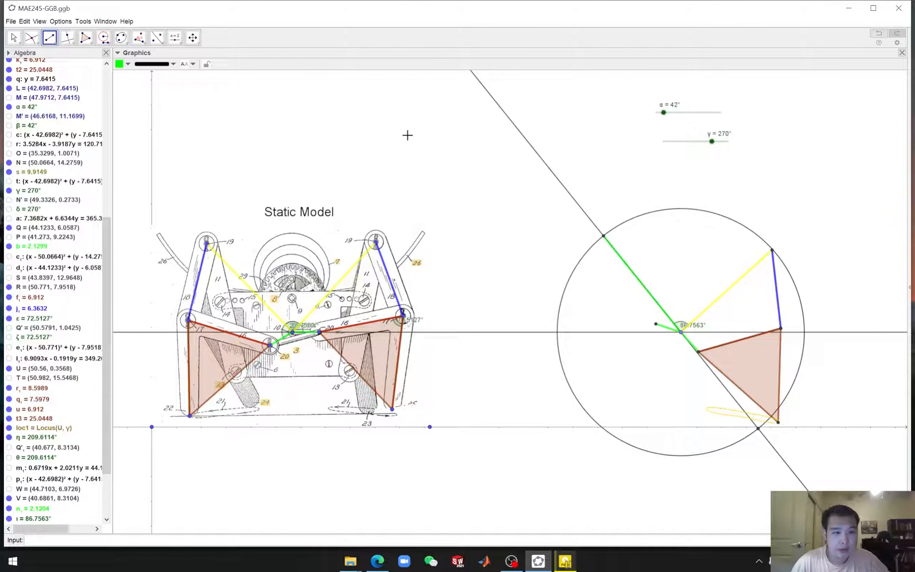
left_click(123, 65)
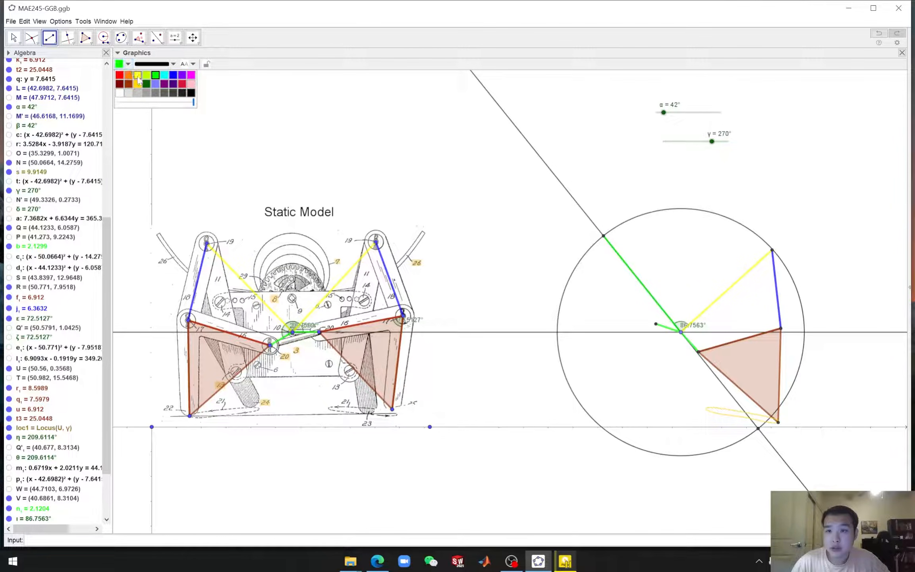
left_click(138, 75)
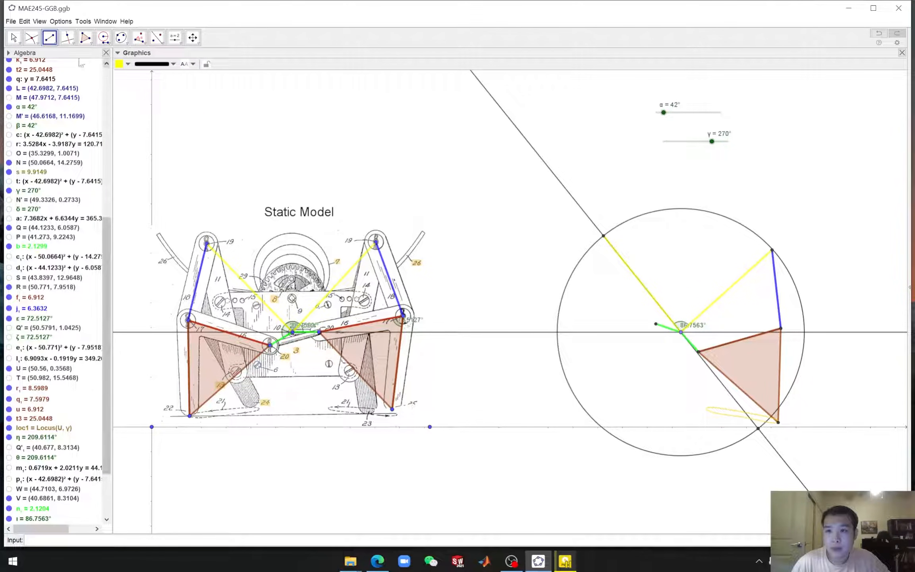
Hide the compass circle, the construction line and the leftover intersection point below the replica
left_click(12, 37)
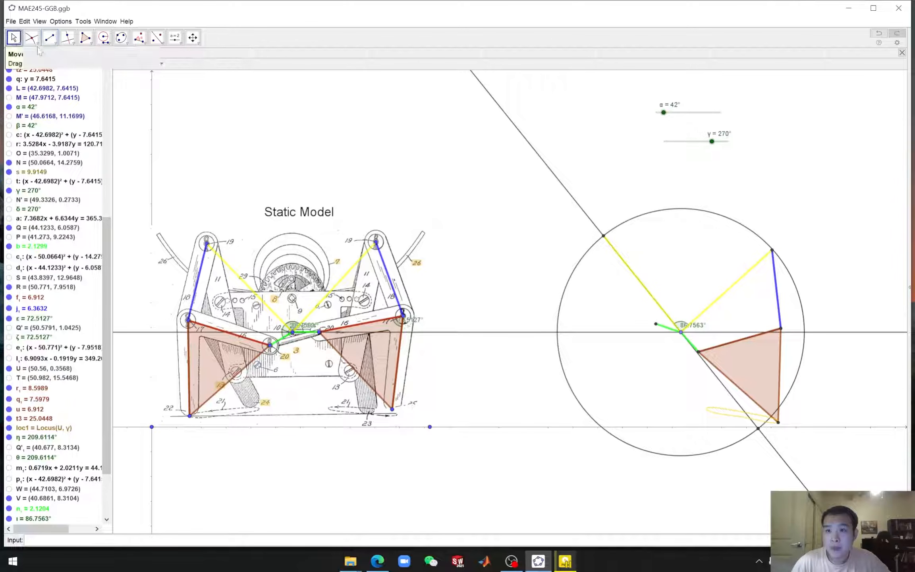
right_click(634, 221)
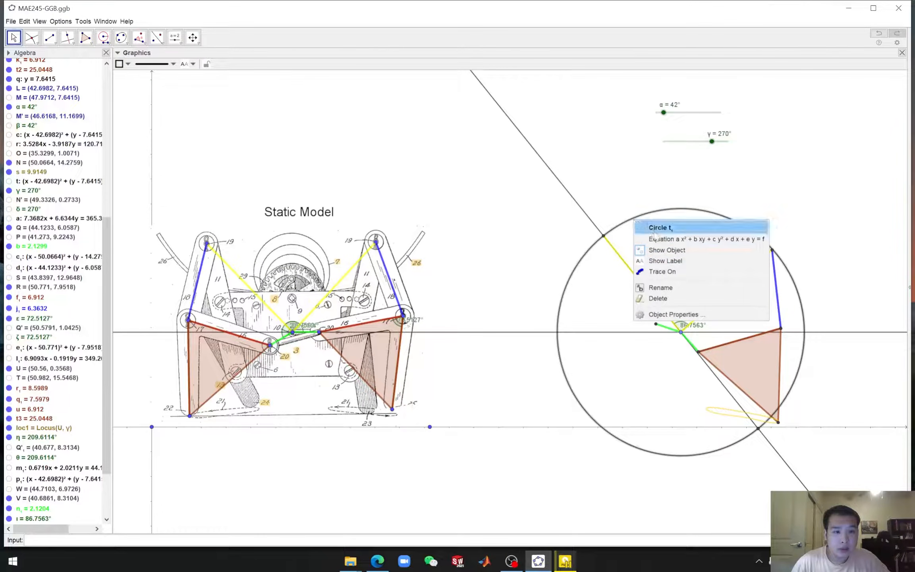
left_click(665, 251)
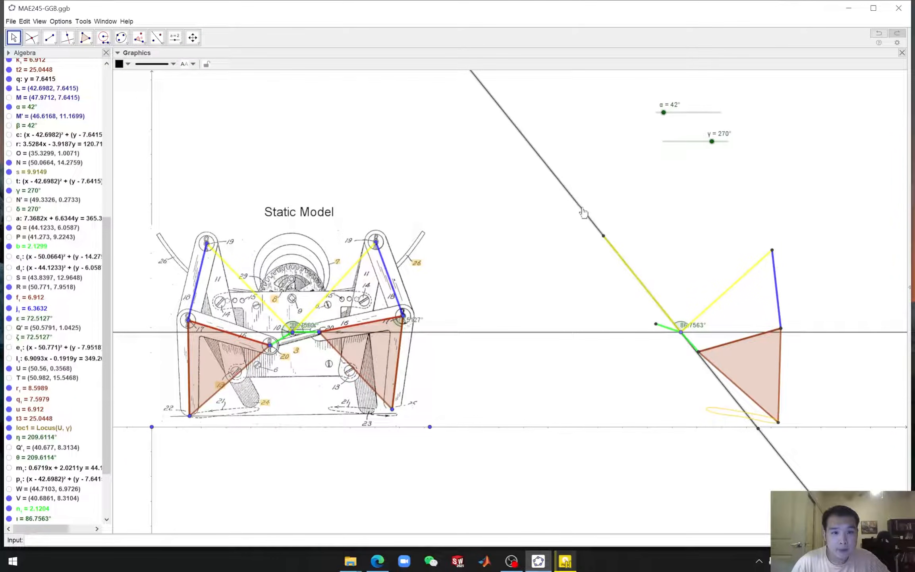
right_click(582, 213)
left_click(635, 265)
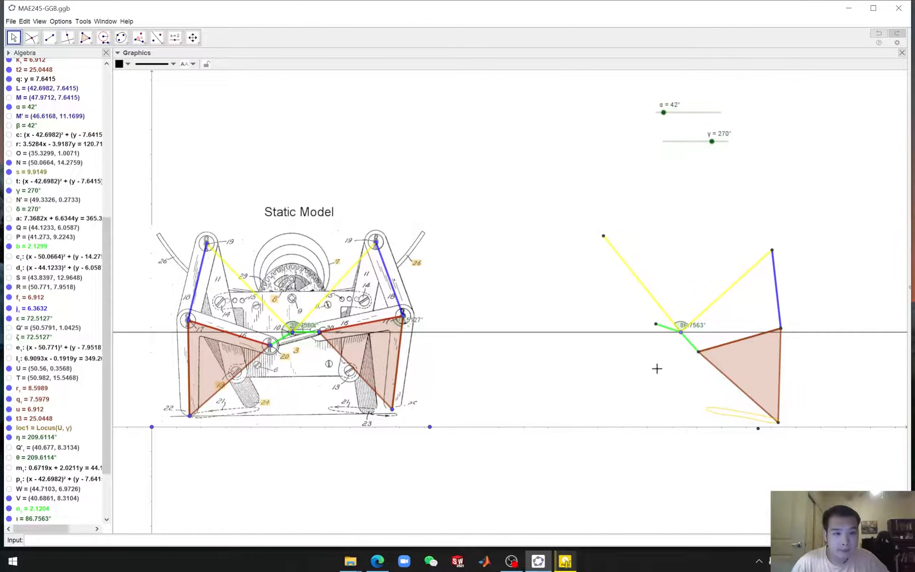
right_click(758, 429)
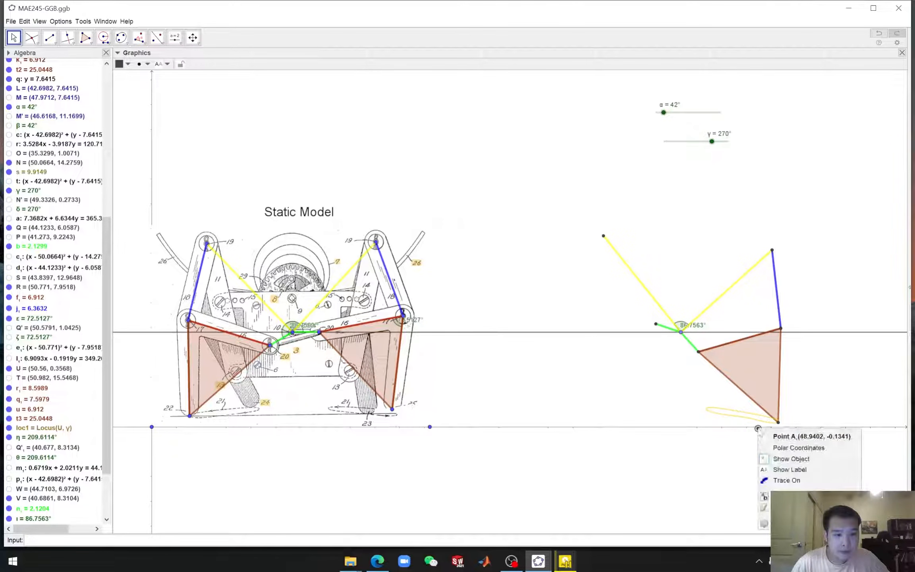
left_click(790, 461)
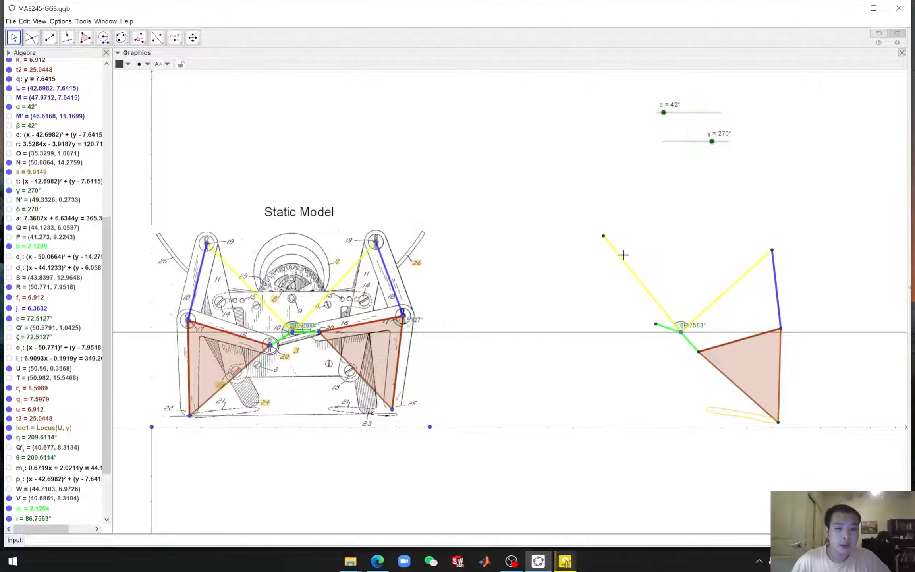
Set the α slider to 48° and the γ slider to 274°
mouse_move(711, 141)
left_mouse_down()
mouse_move(680, 141)
mouse_move(712, 142)
left_mouse_up()
left_click_drag(666, 116, 662, 113)
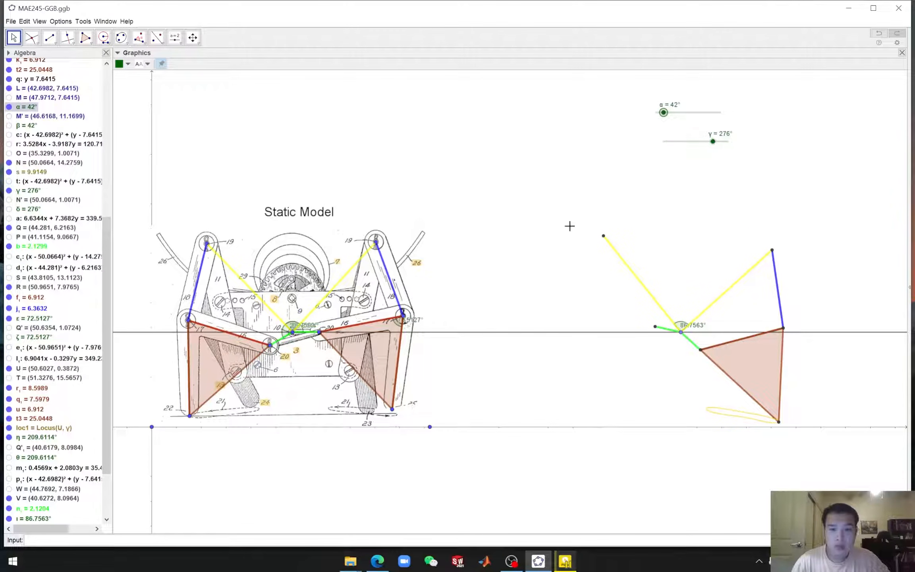
left_click_drag(663, 114, 664, 115)
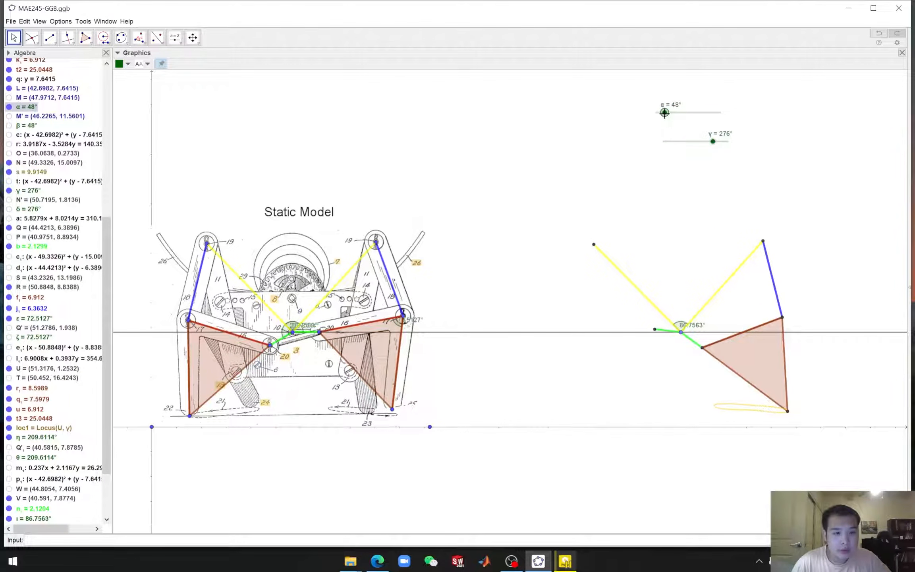
mouse_move(710, 143)
left_mouse_down()
mouse_move(660, 143)
mouse_move(713, 157)
left_mouse_up()
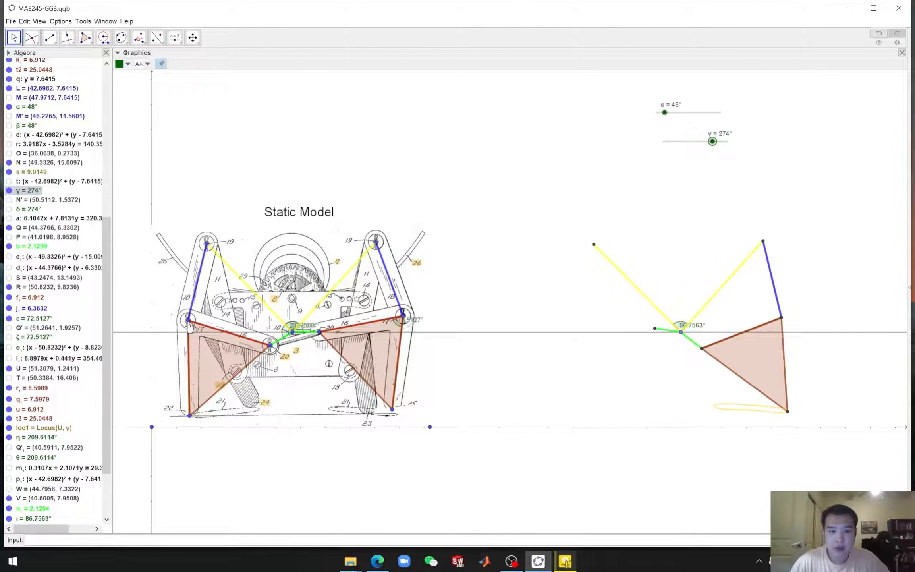
Use the compass to draw a circle at the replica's upper-left pin with the drawing's left link length as radius
left_click(105, 42)
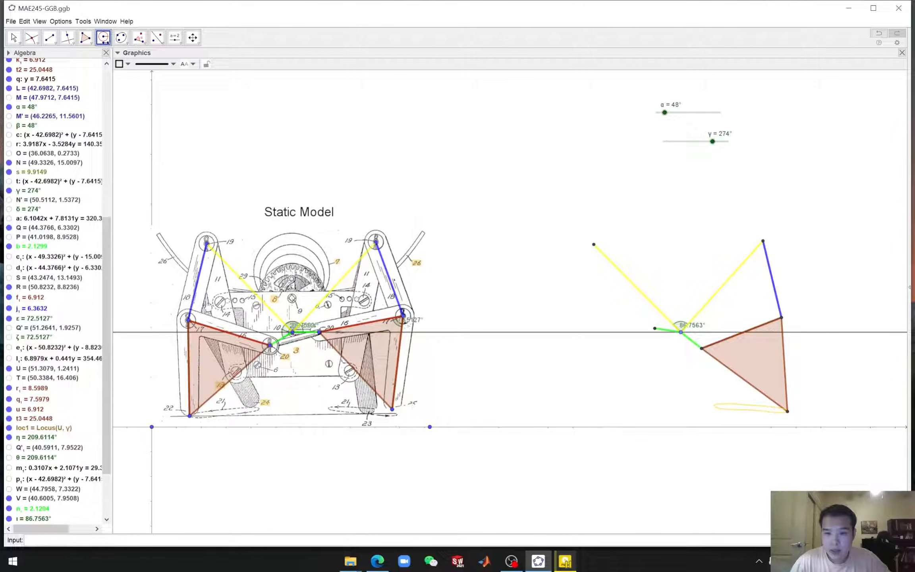
left_click(188, 320)
left_click(207, 242)
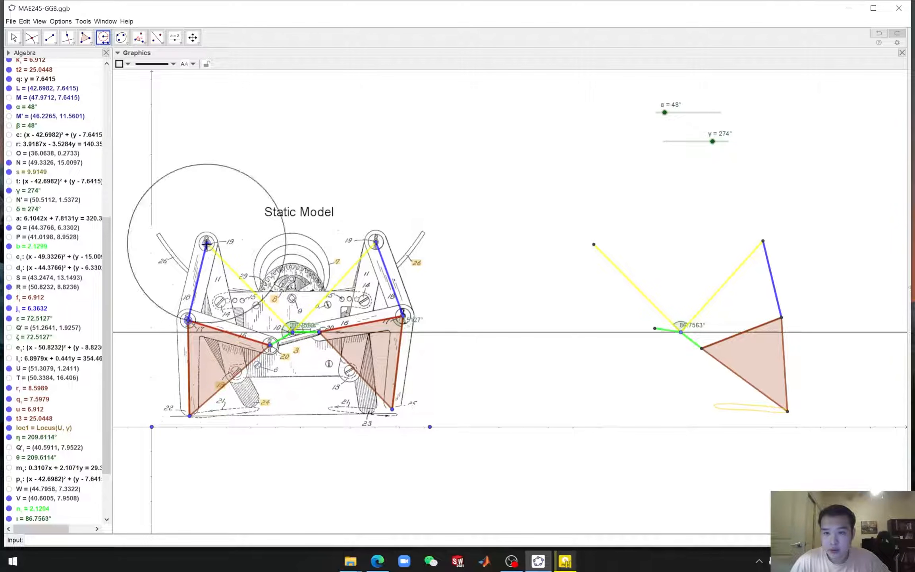
left_click(594, 245)
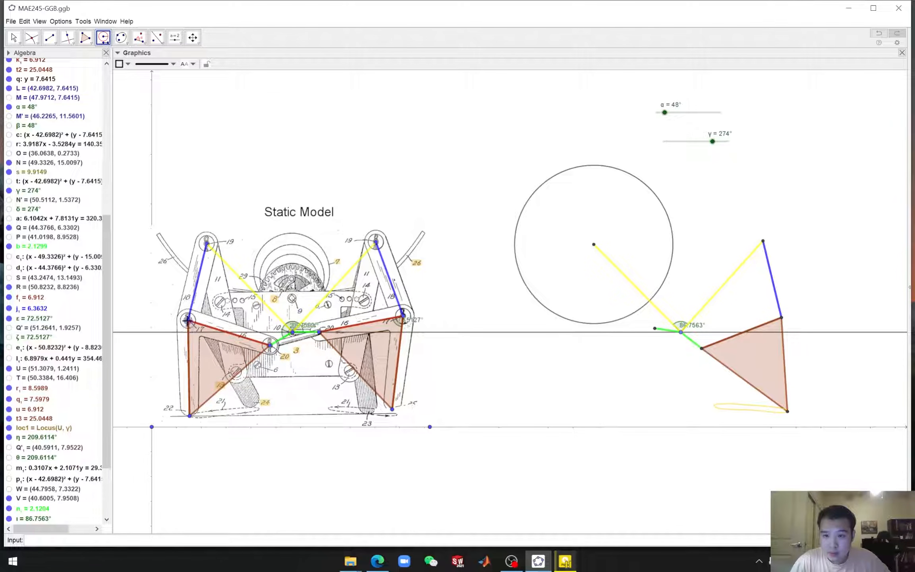
Use the compass to draw a circle at the replica's left pivot with the drawing's left red link as radius
left_click(269, 345)
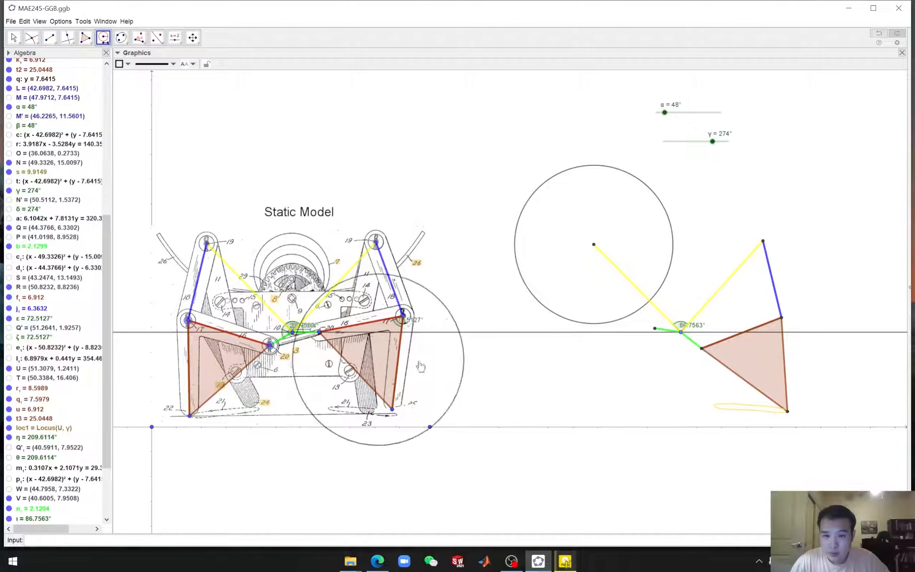
left_click(655, 328)
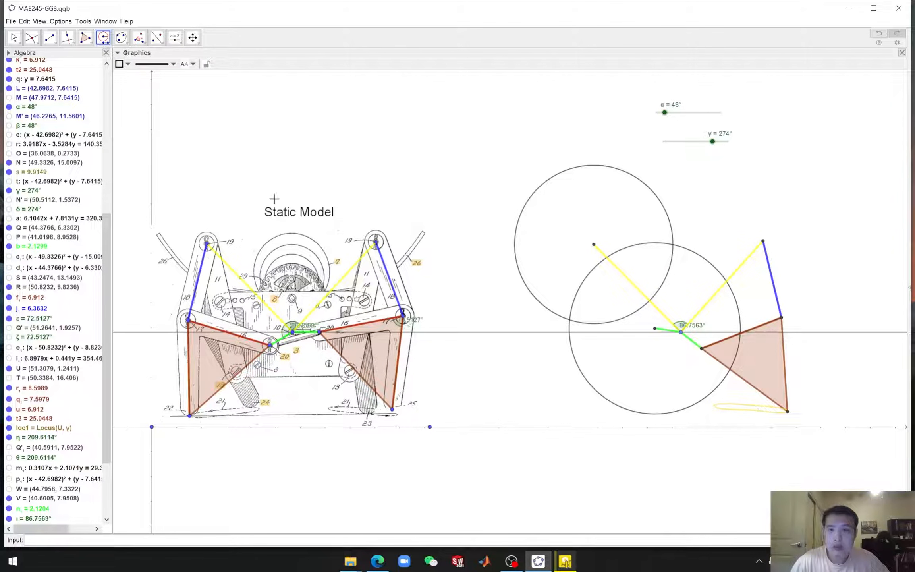
Intersect the two new compass circles
left_click(32, 38)
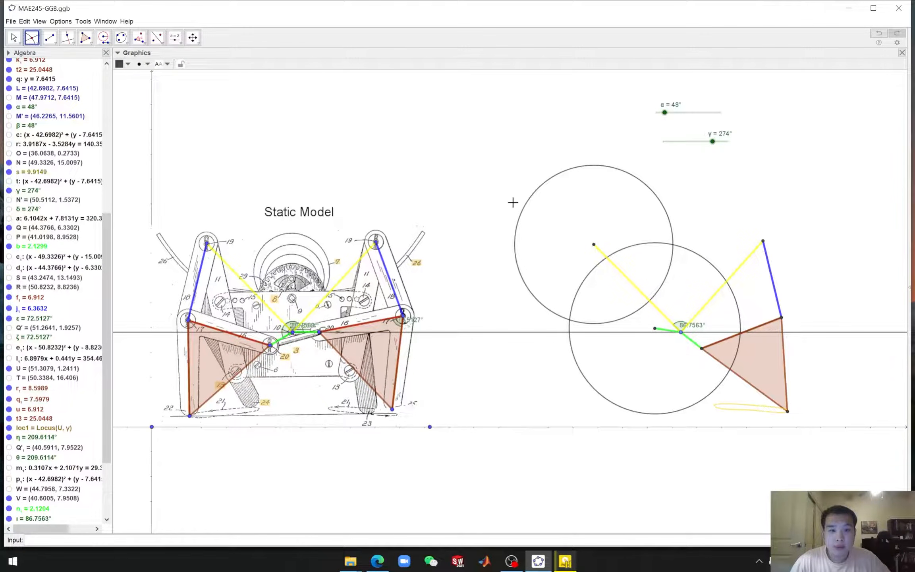
left_click(524, 210)
left_click(577, 366)
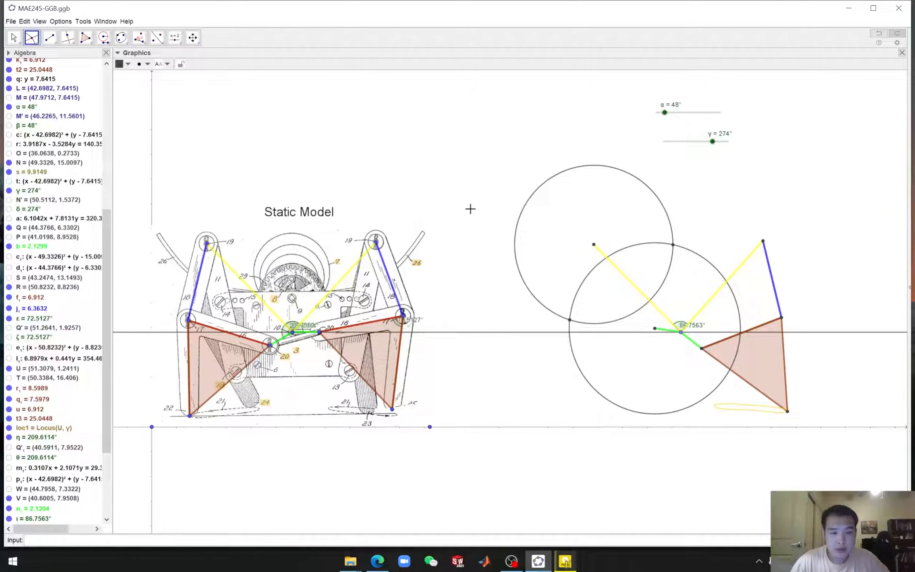
Draw a blue segment from the replica's upper-left pin to the lower-left circle intersection
left_click(50, 37)
left_click(68, 38)
left_click(50, 37)
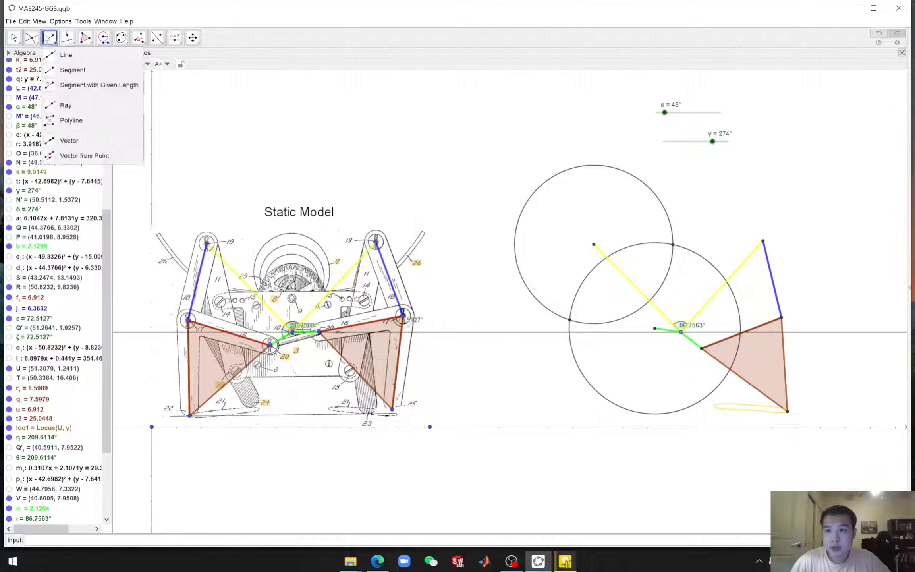
left_click(593, 245)
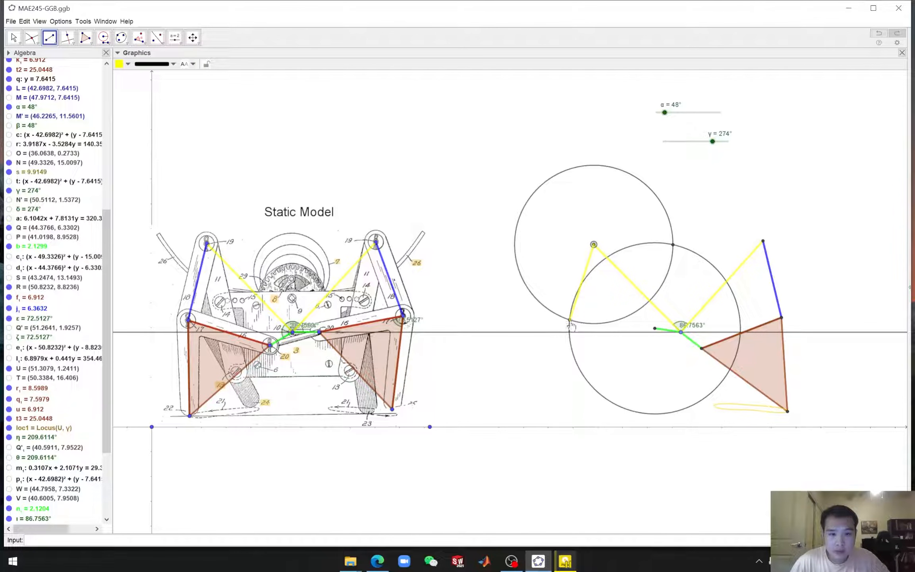
left_click(125, 65)
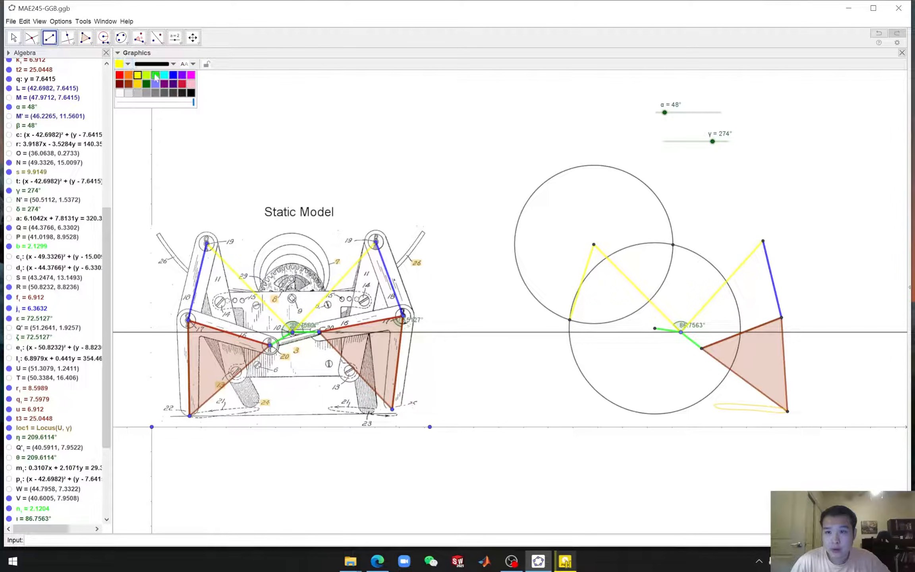
left_click(175, 76)
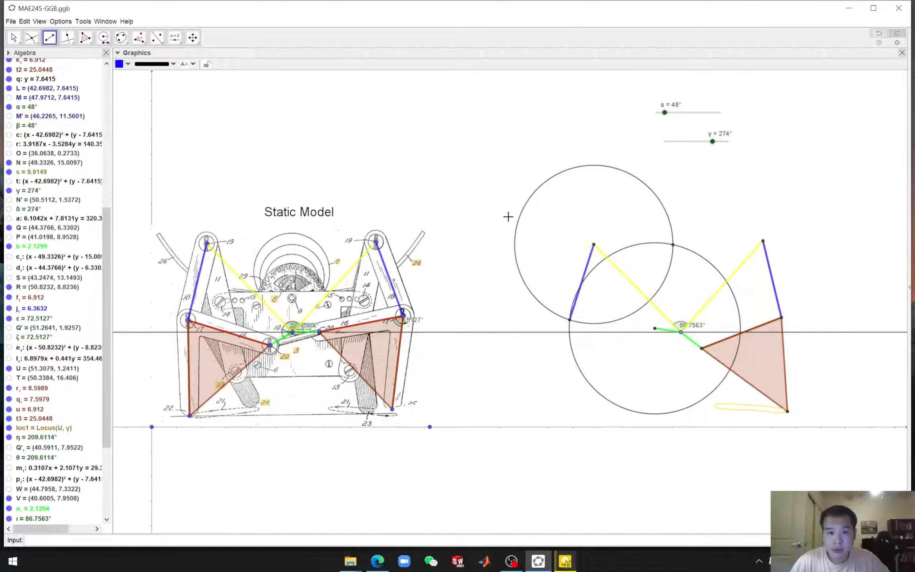
Draw a brown segment from that intersection point to the replica's left pivot
left_click(570, 320)
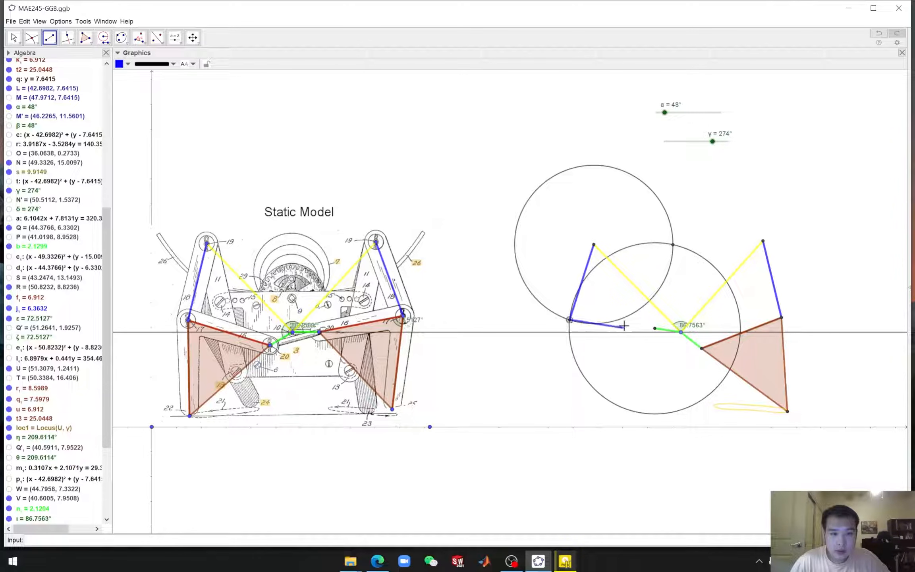
left_click(653, 329)
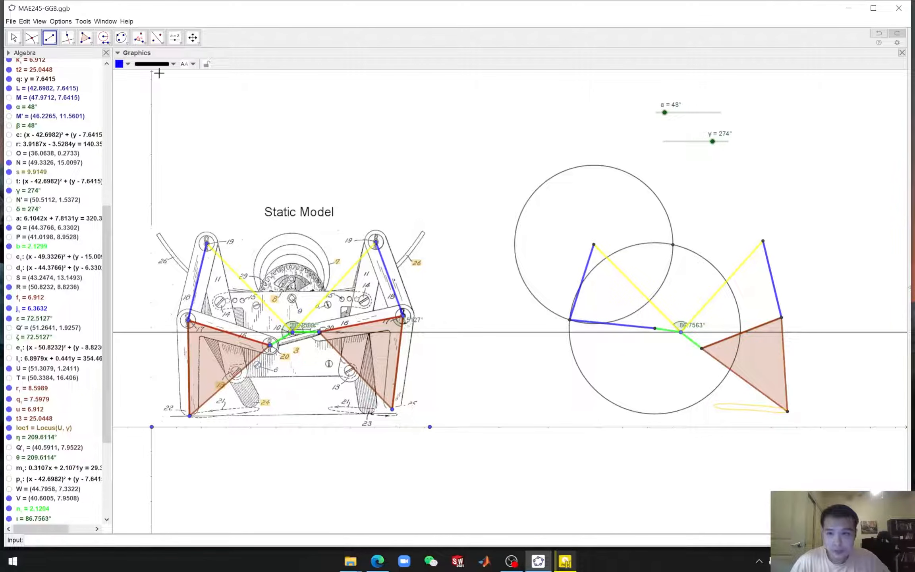
left_click(125, 64)
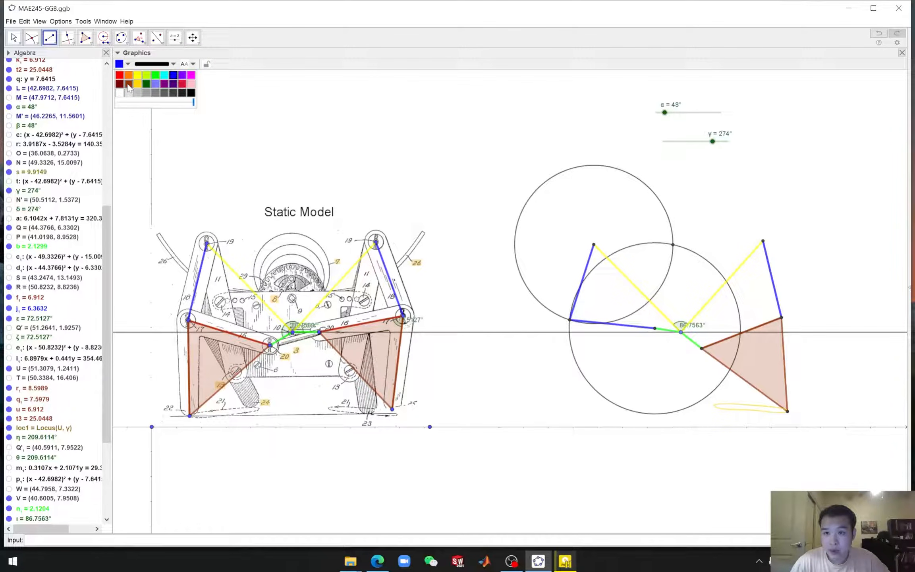
left_click(129, 84)
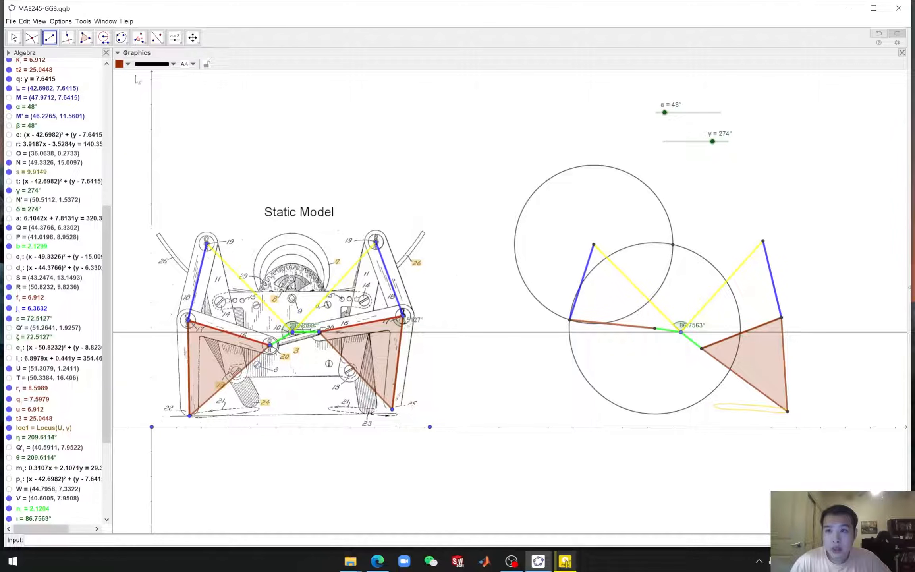
Hide both compass circles and the unused upper intersection point
key("Escape")
left_click(531, 196)
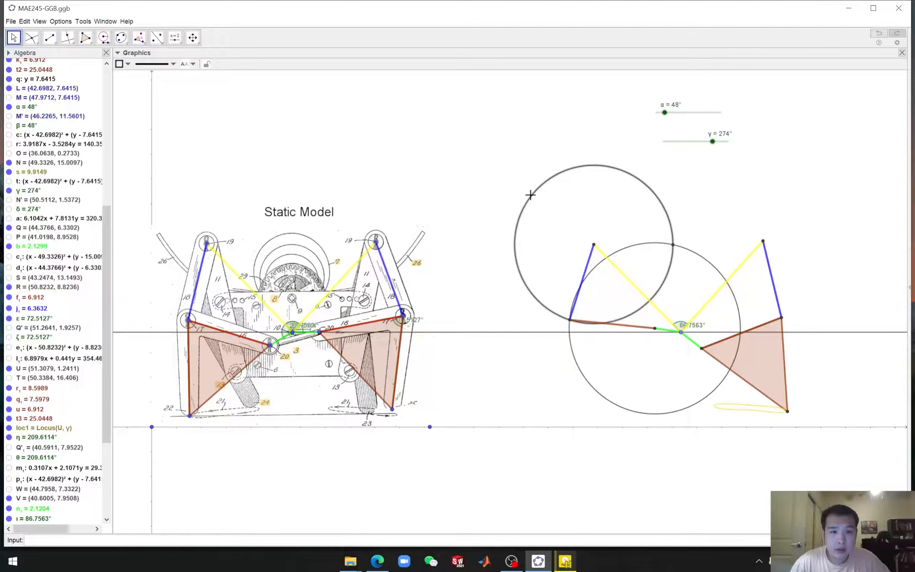
right_click(531, 203)
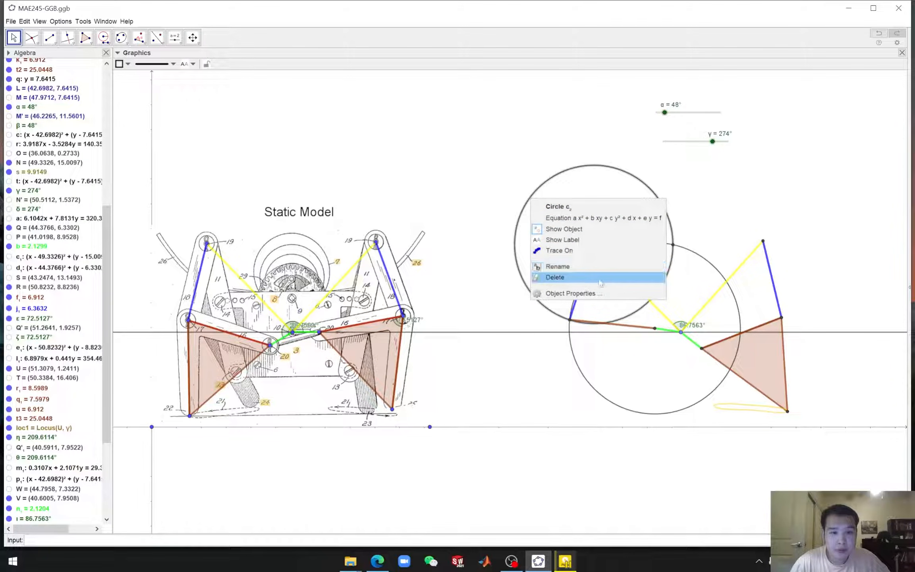
left_click(564, 229)
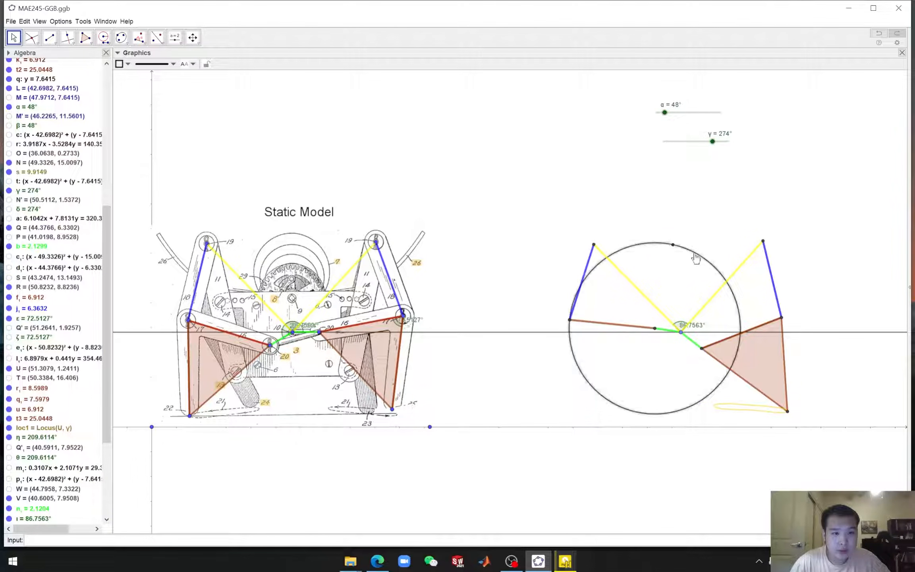
right_click(696, 257)
left_click(727, 284)
right_click(673, 246)
left_click(691, 276)
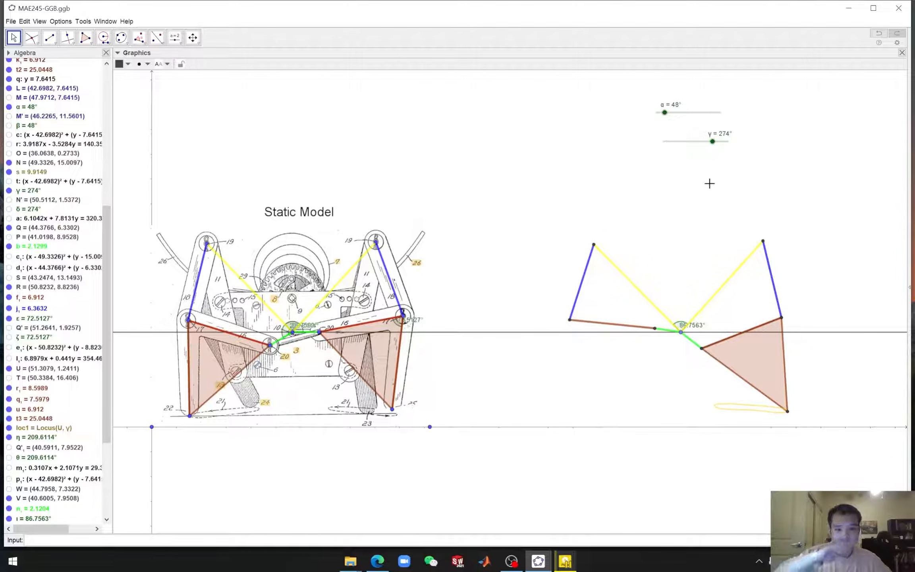
Set the γ slider to 316° to test the replica's motion
mouse_move(713, 142)
left_mouse_down()
mouse_move(740, 143)
mouse_move(668, 146)
mouse_move(715, 158)
mouse_move(720, 148)
left_mouse_up()
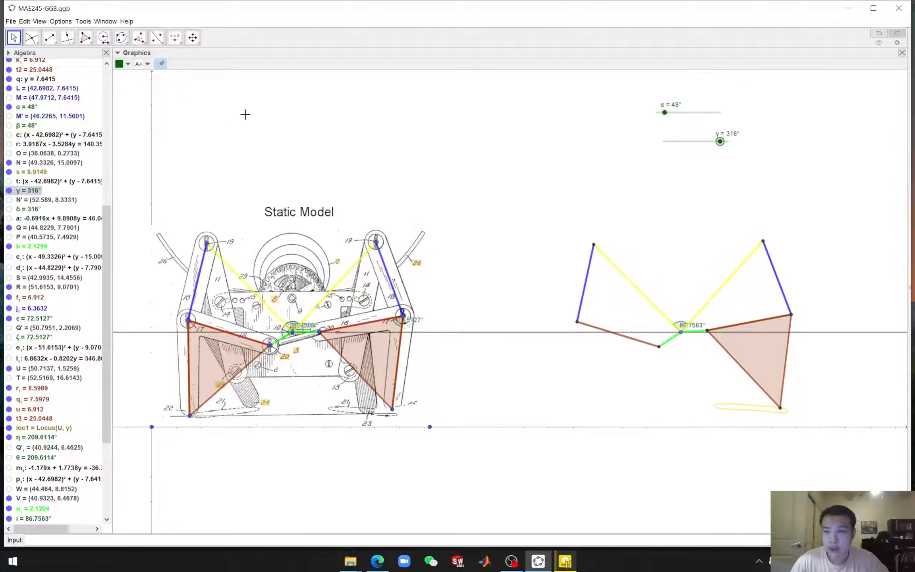
Measure the angle at the drawing's left pivot between the central crossbar pin and the lower-left foot corner
left_click(139, 38)
left_click(151, 56)
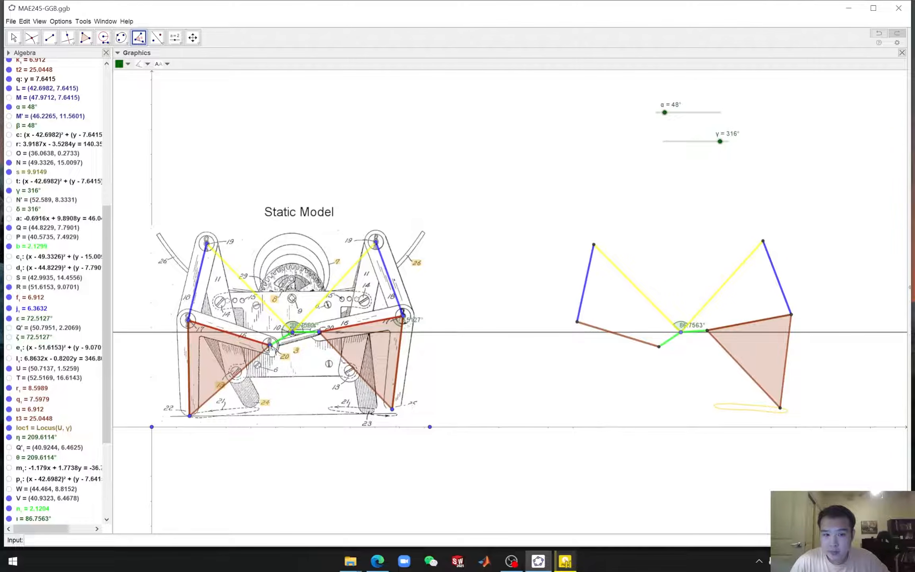
left_click(270, 345)
left_click(187, 320)
left_click(190, 416)
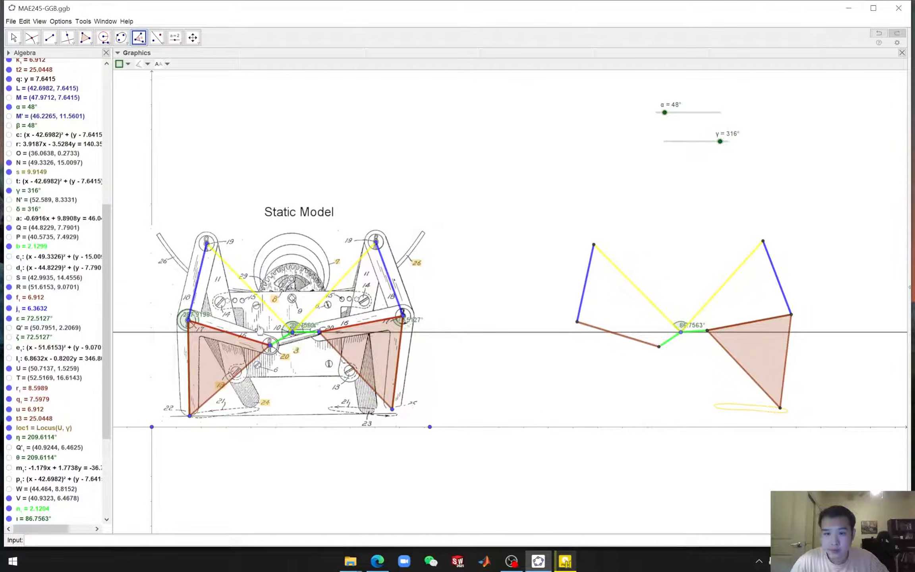
Construct an angle of size λ at the replica's left pivot, measured from the lower-left pin, creating the left foot point
left_click_drag(105, 364, 103, 509)
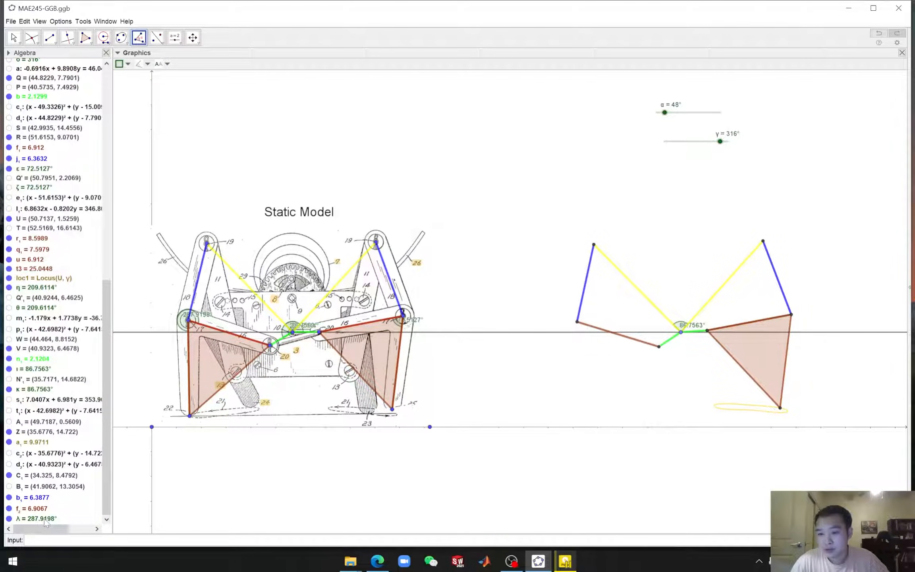
left_click(144, 43)
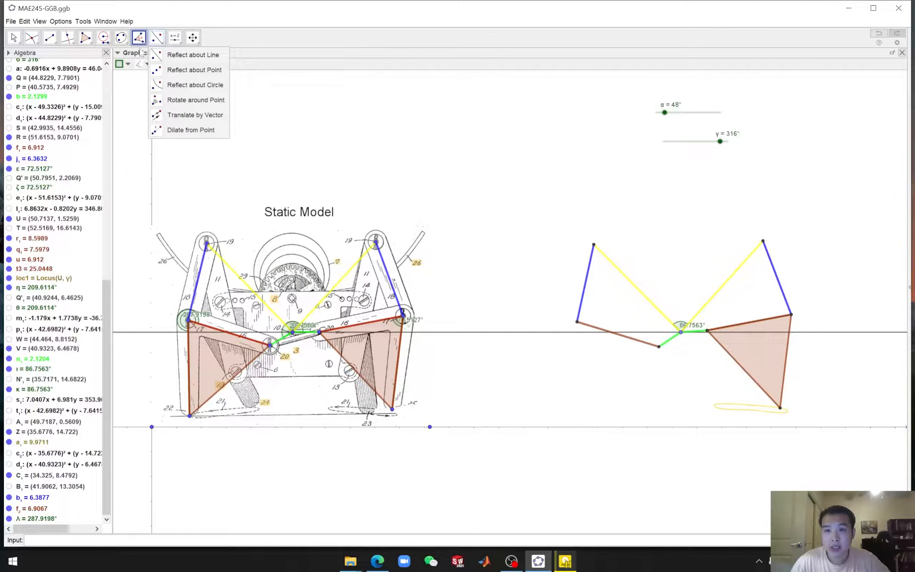
left_click(152, 74)
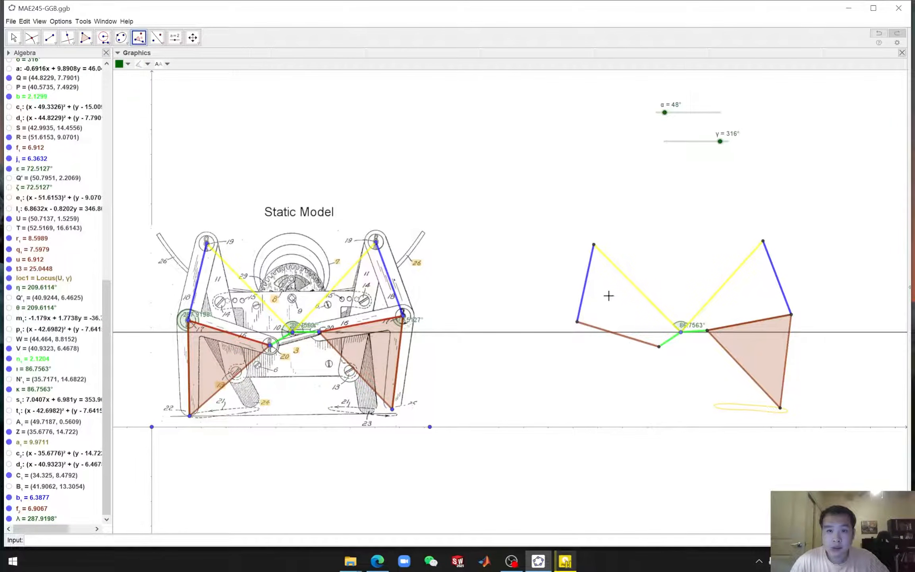
left_click(659, 348)
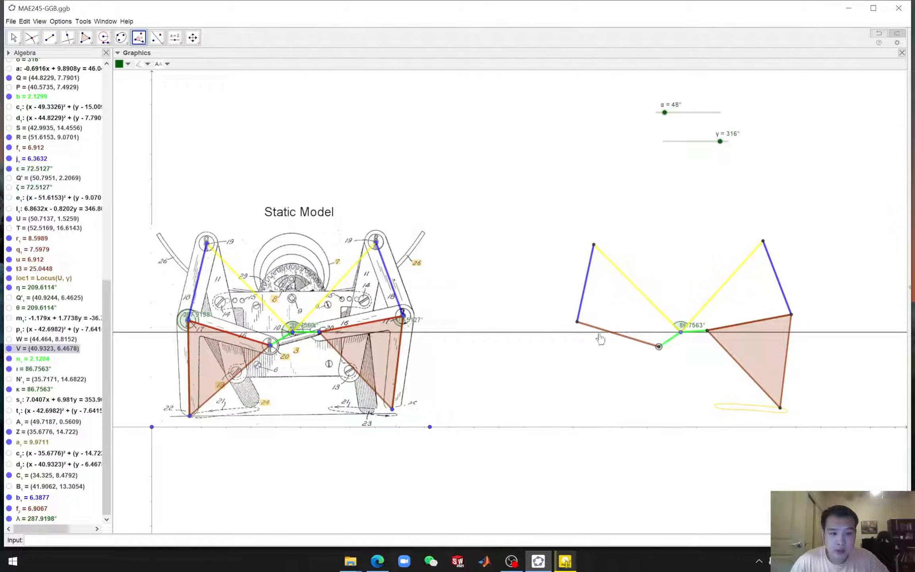
left_click(578, 323)
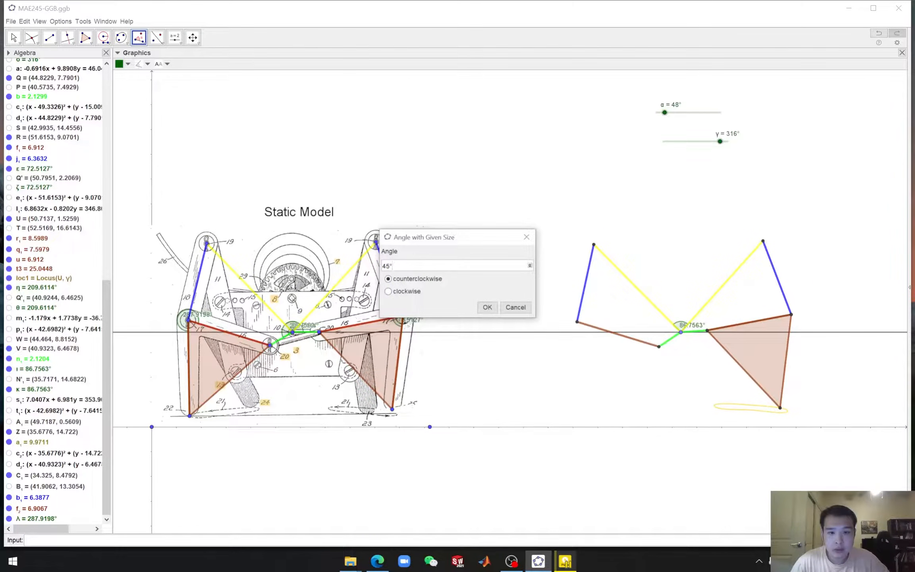
key("BackSpace")
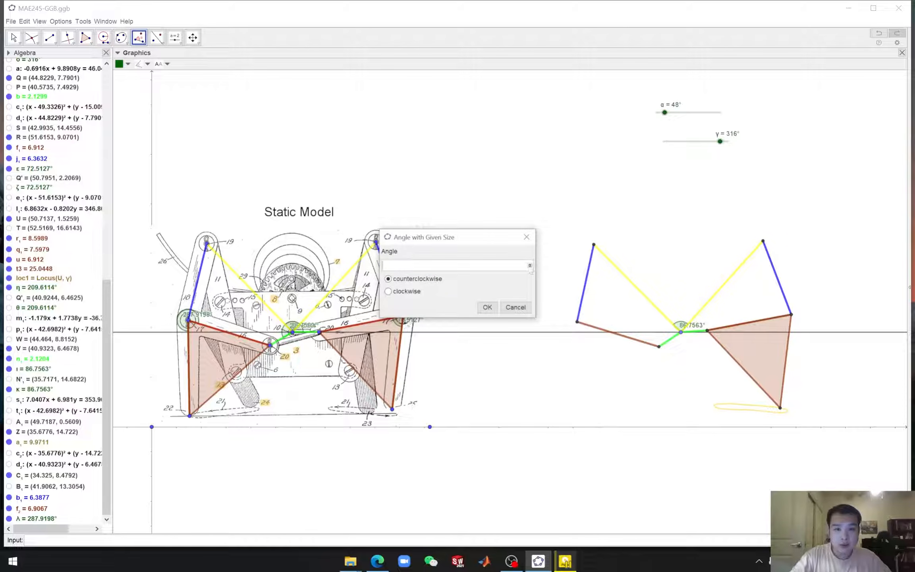
left_click(530, 266)
left_click(528, 209)
left_click(487, 308)
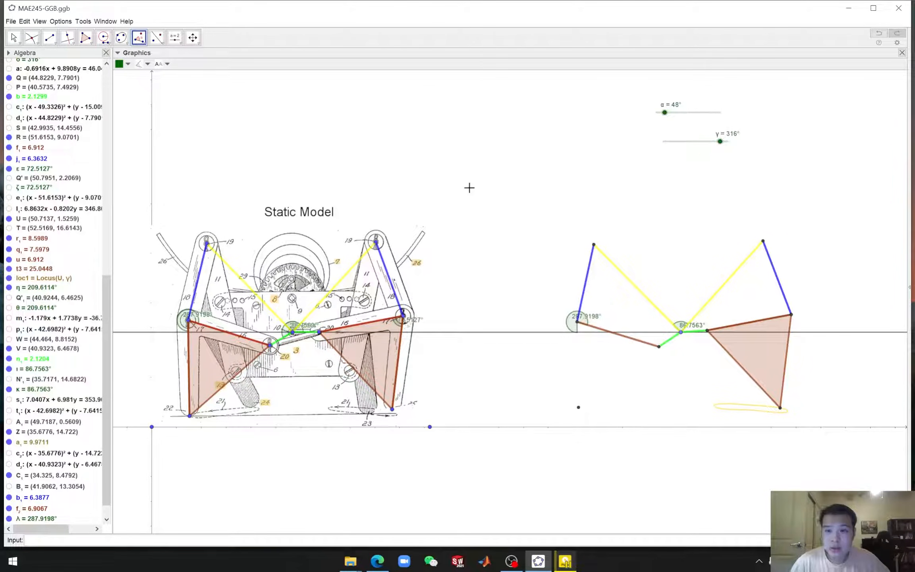
Draw a triangle joining the replica's left pivot, the new left foot point and the lower-left pin
left_click(85, 37)
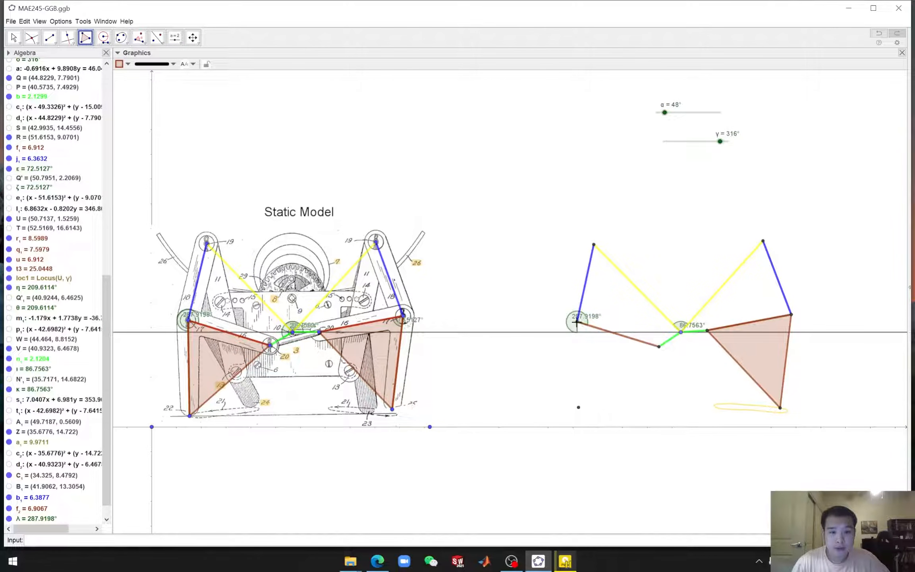
left_click(577, 323)
left_click(578, 407)
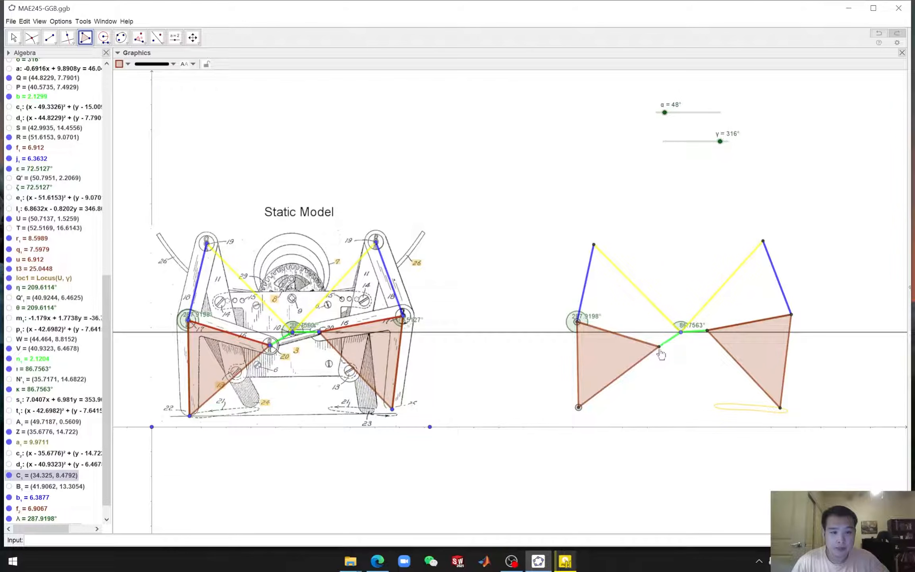
left_click(659, 347)
left_click(577, 323)
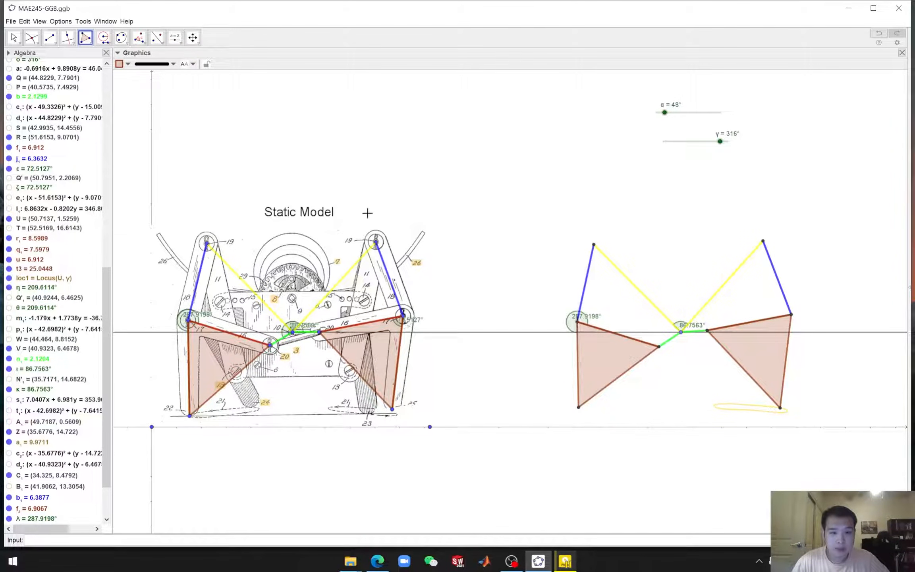
key("Escape")
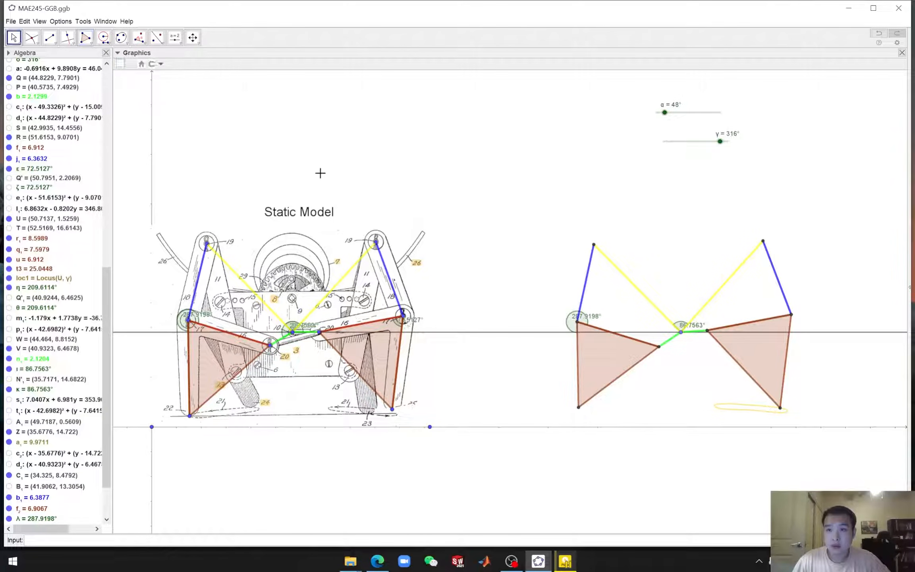
Hide the angle marks at the replica's left pivot and at its central pin
right_click(570, 323)
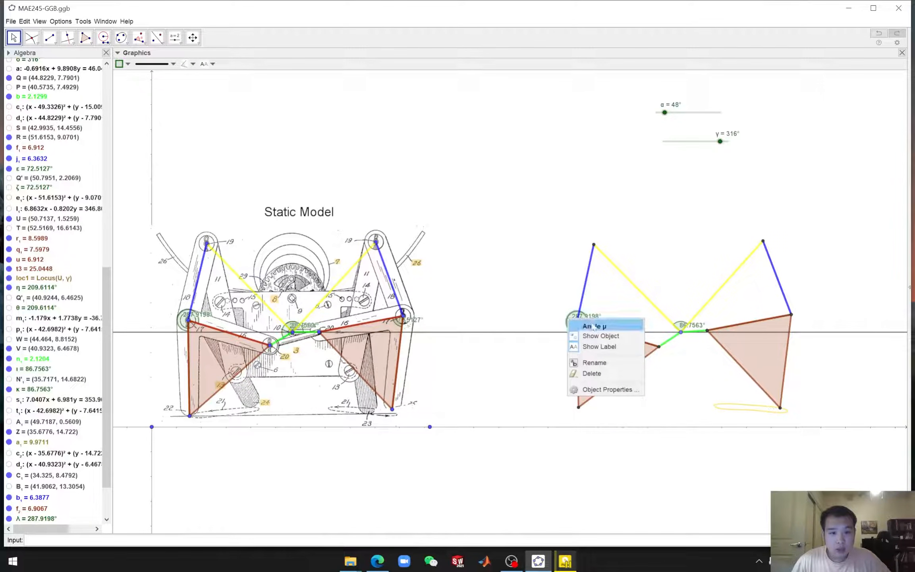
left_click(594, 336)
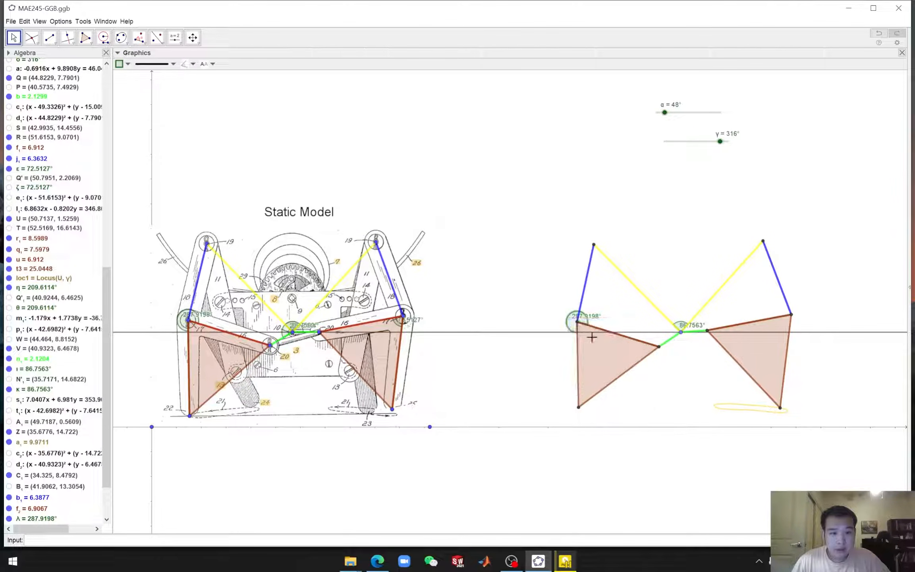
left_click(682, 328)
right_click(680, 327)
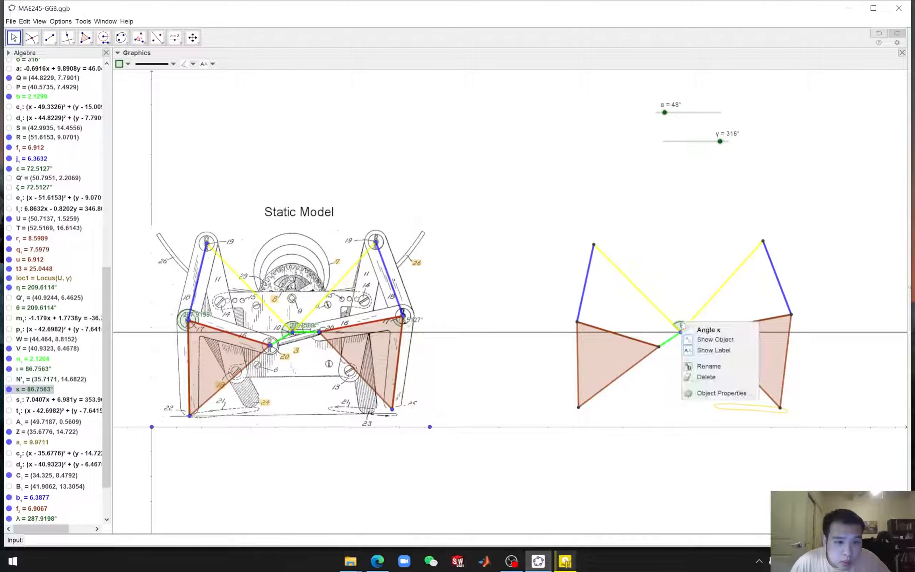
left_click(697, 338)
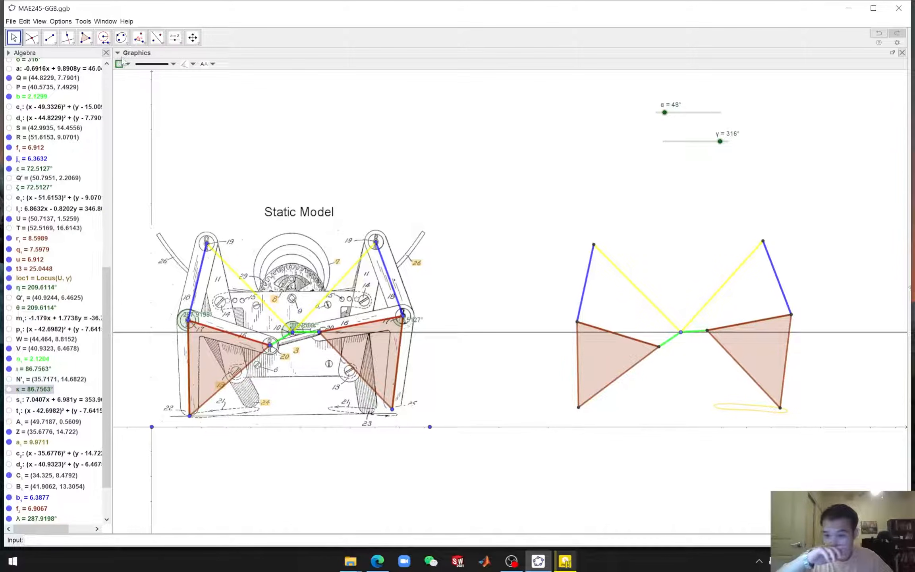
Create the locus of the replica's left foot point driven by the γ slider
left_click(106, 44)
mouse_move(139, 43)
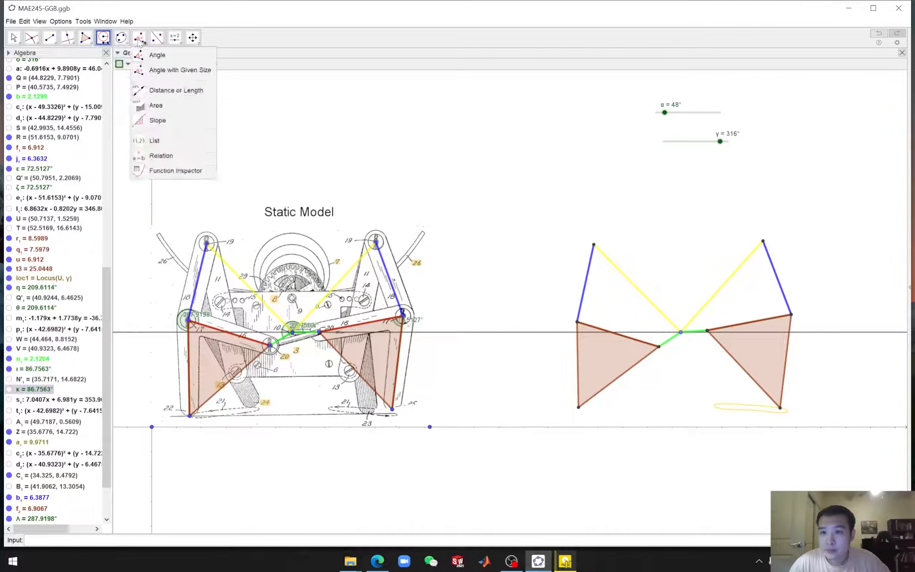
left_click(89, 179)
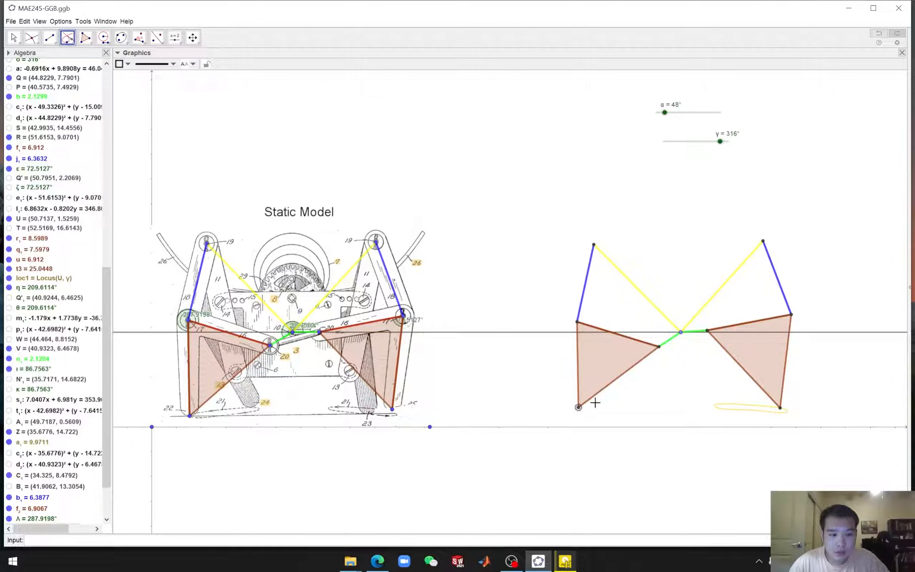
left_click(679, 142)
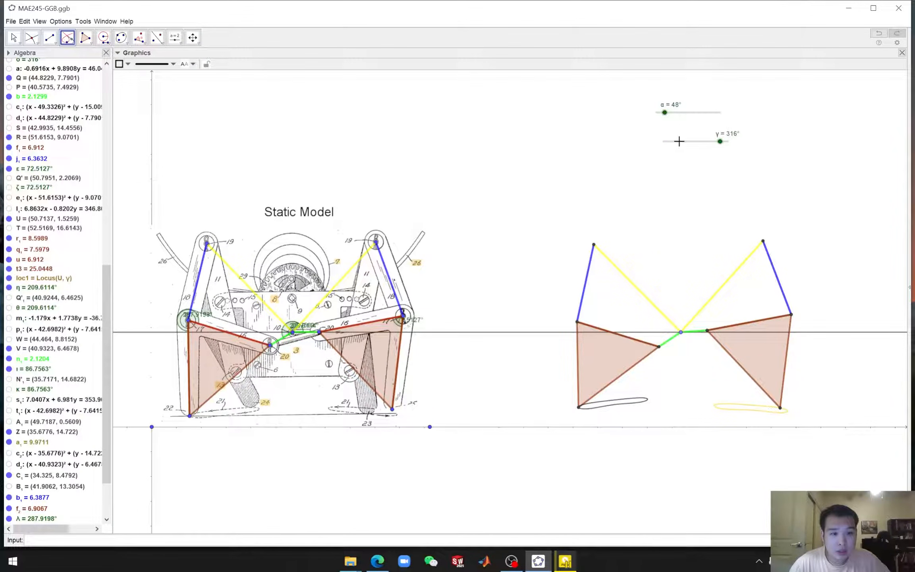
Color the left foot locus yellow
left_click(13, 38)
left_click(618, 409)
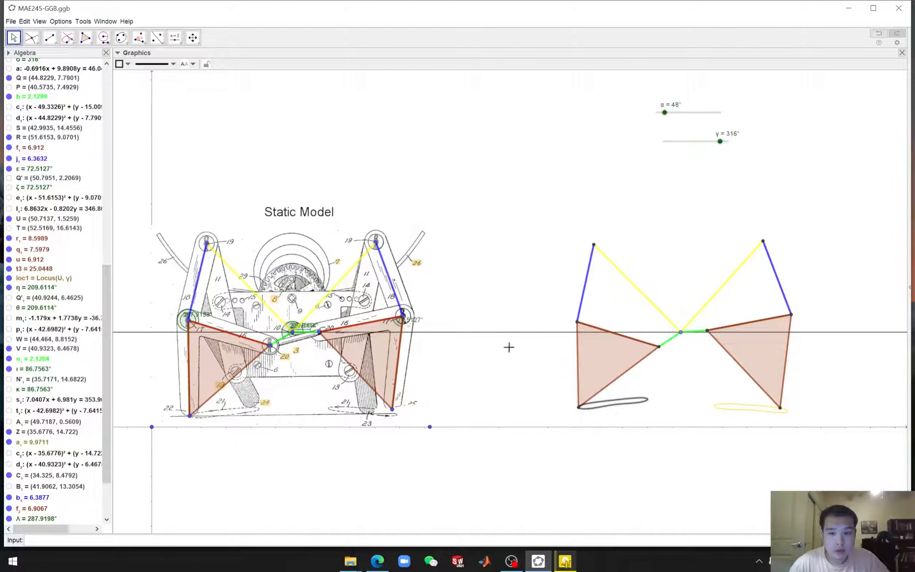
left_click(126, 65)
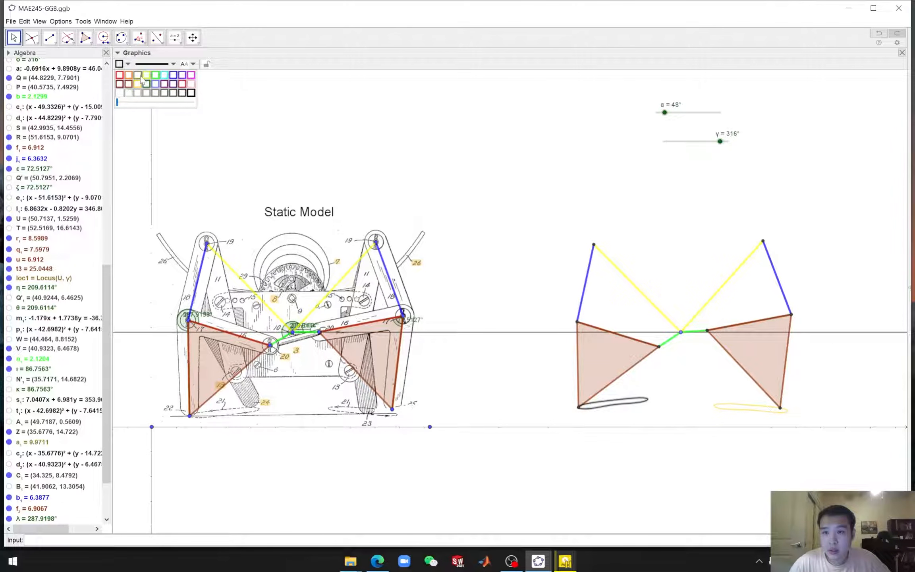
left_click(138, 83)
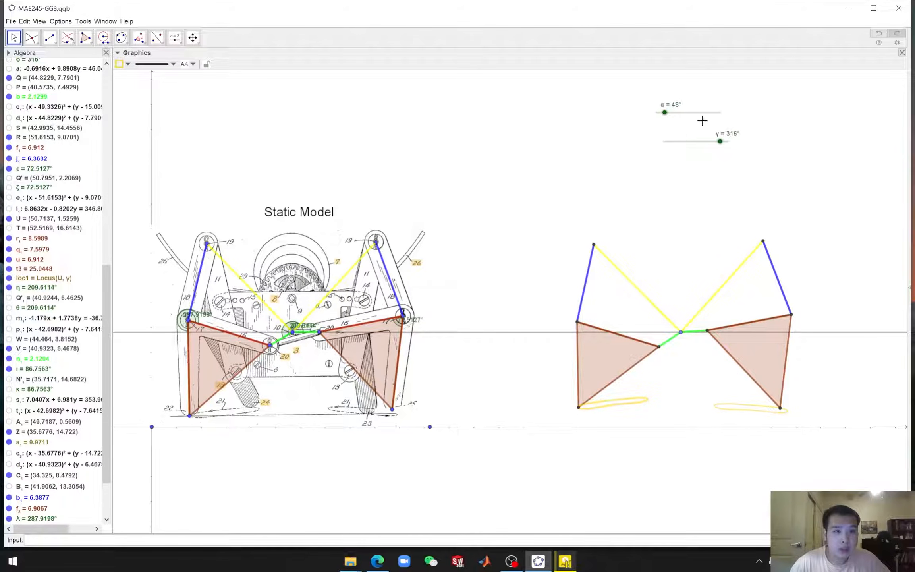
left_click(655, 459)
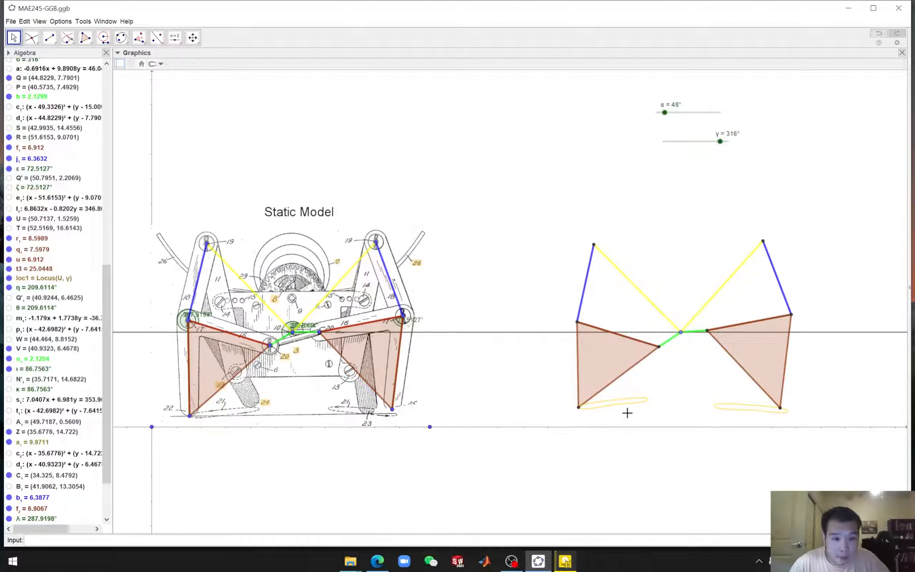
Increase the line thickness of both foot loci to about 9
left_click(627, 407)
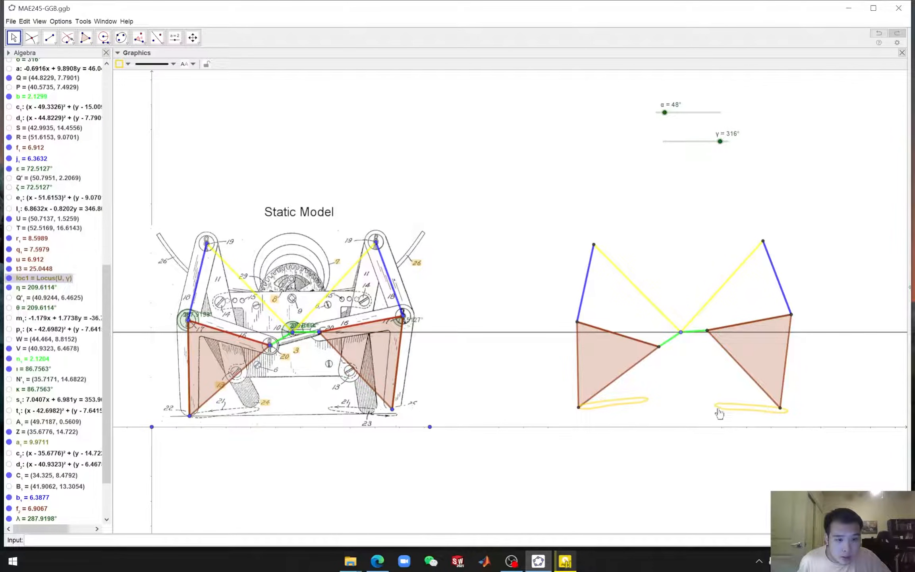
right_click(717, 409)
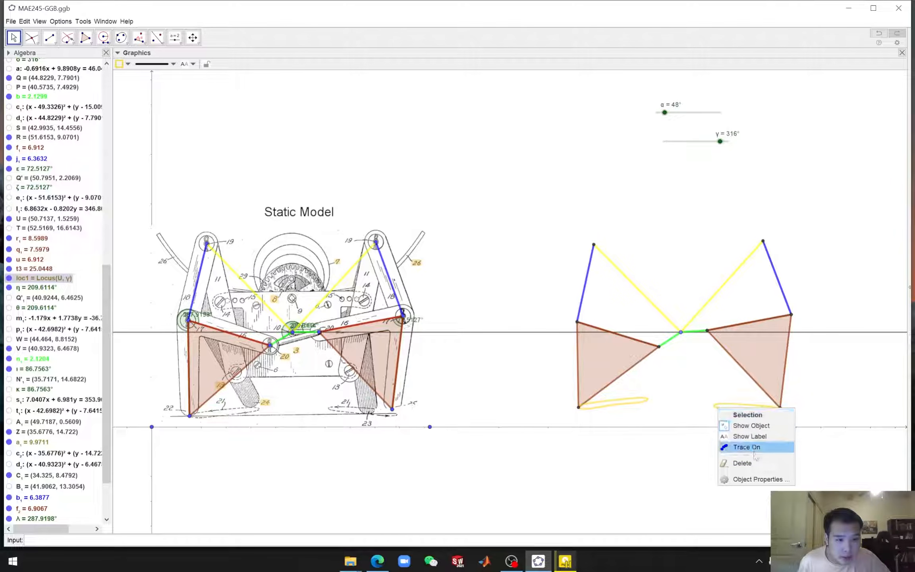
left_click(756, 479)
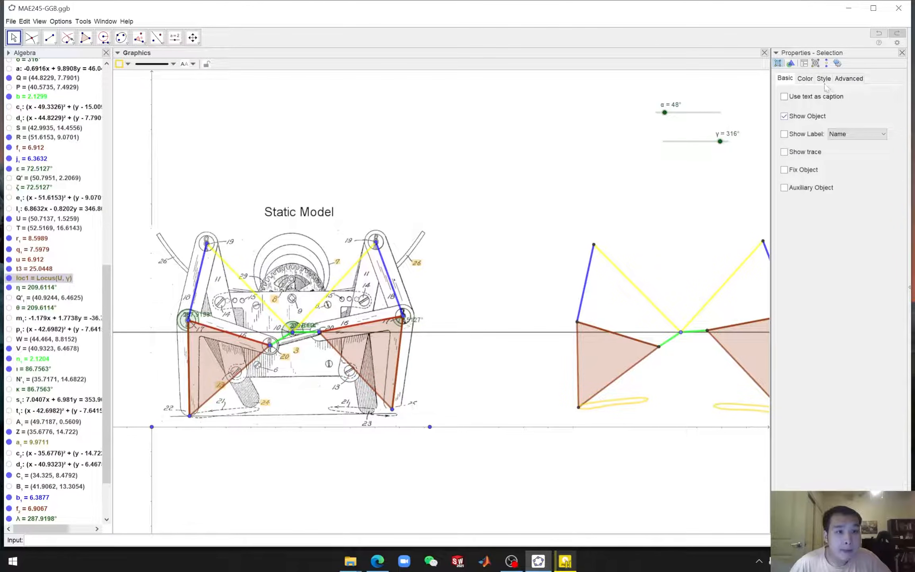
left_click(823, 78)
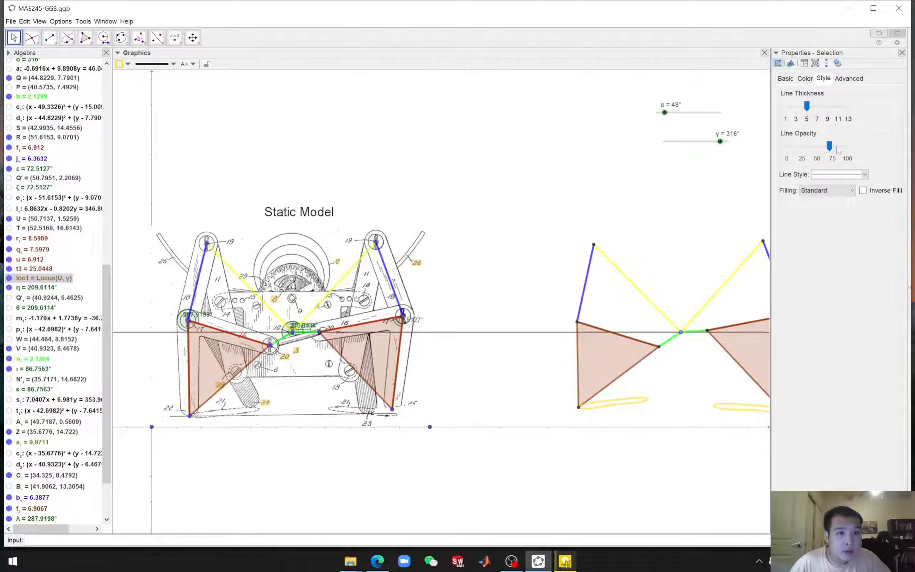
left_click_drag(807, 105, 829, 104)
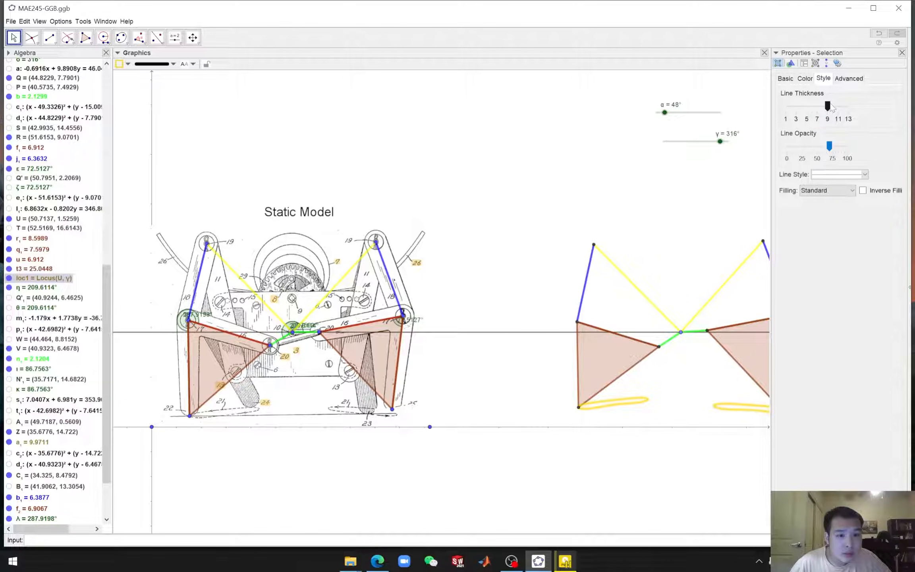
left_click(902, 53)
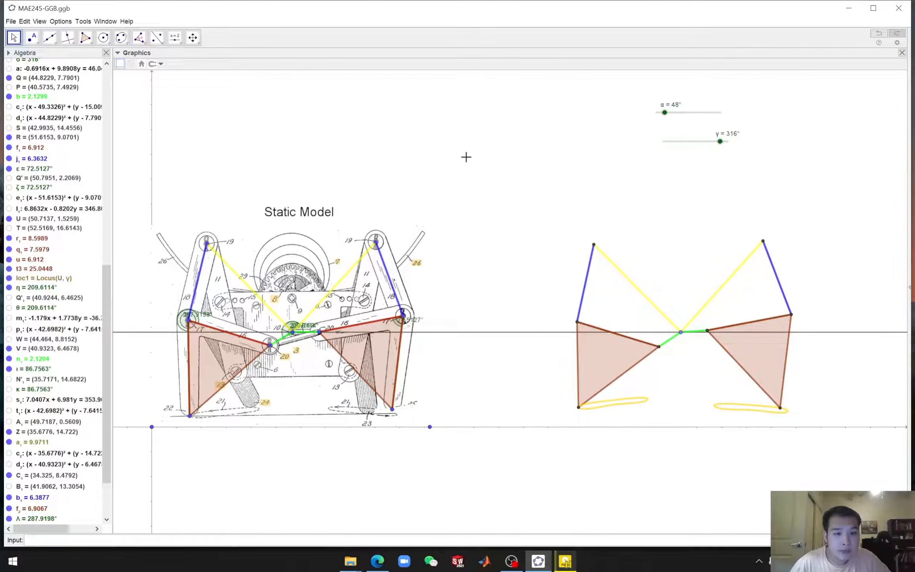
Turn on animation for the γ slider to run the replica's walking motion
right_click(680, 141)
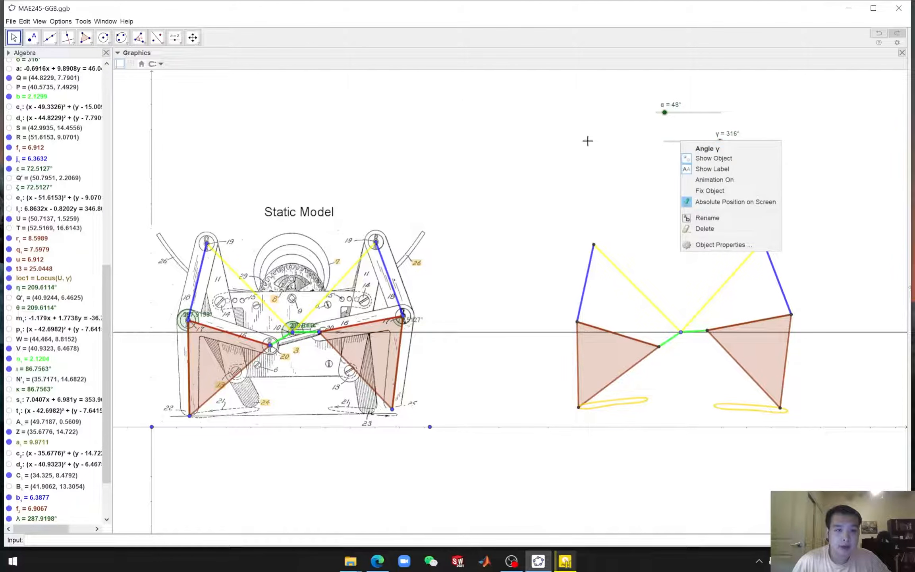
left_click(593, 142)
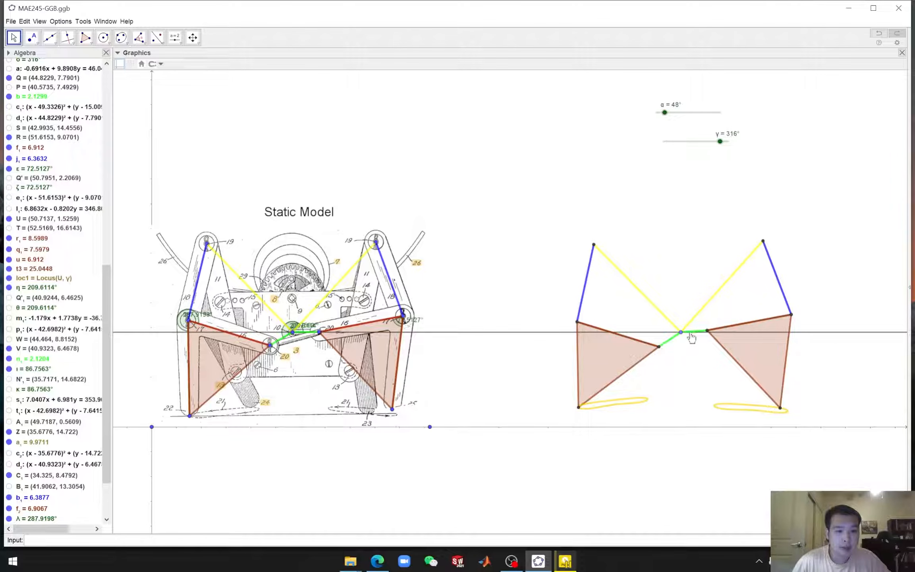
right_click(688, 142)
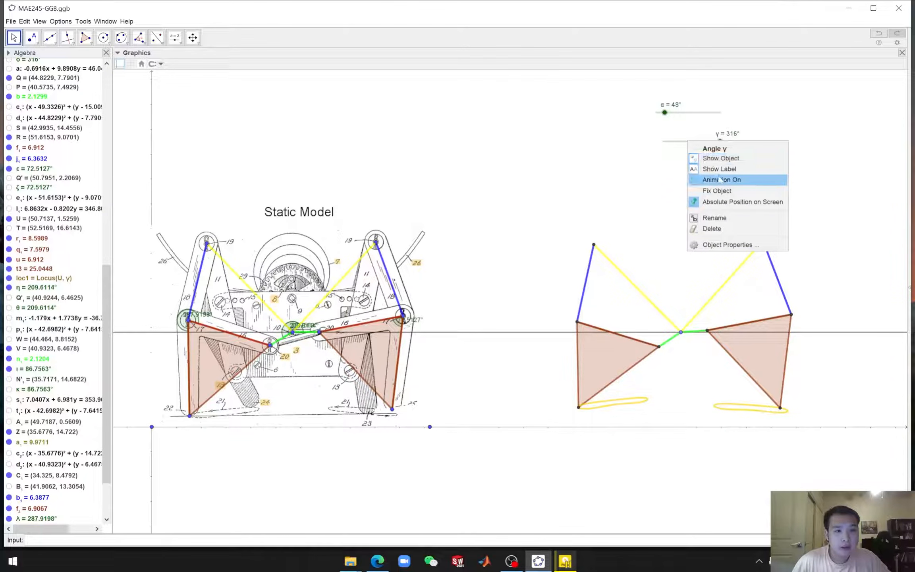
left_click(710, 181)
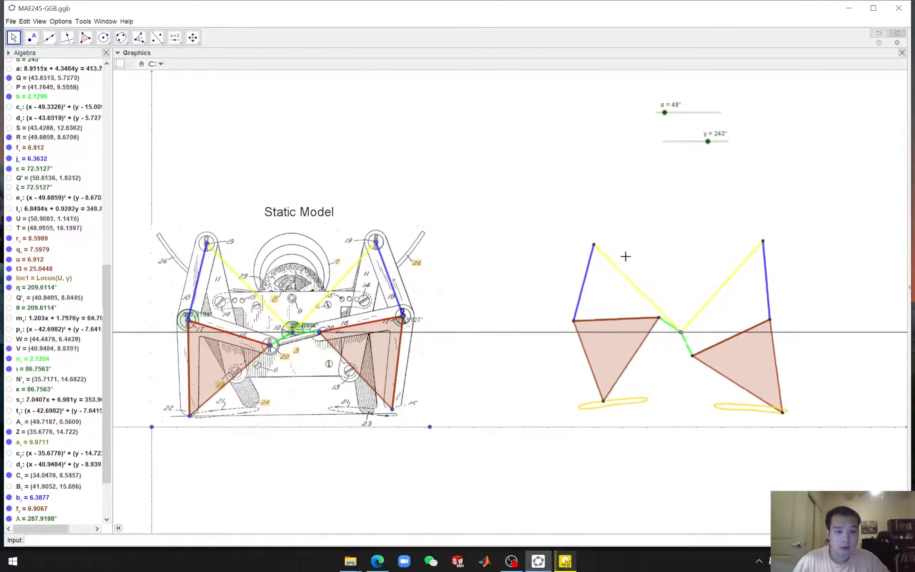
Set the γ slider's animation repeat mode to Increasing
right_click(678, 142)
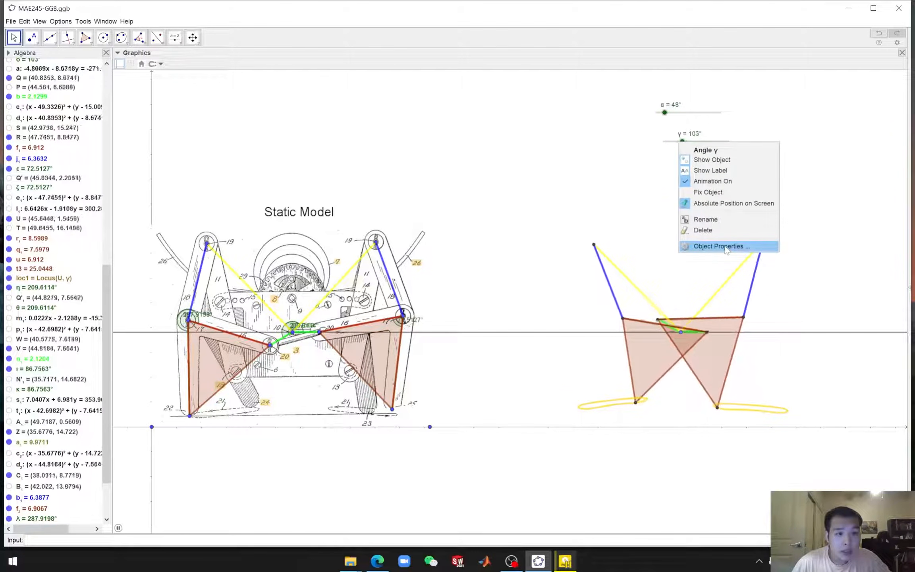
left_click(729, 246)
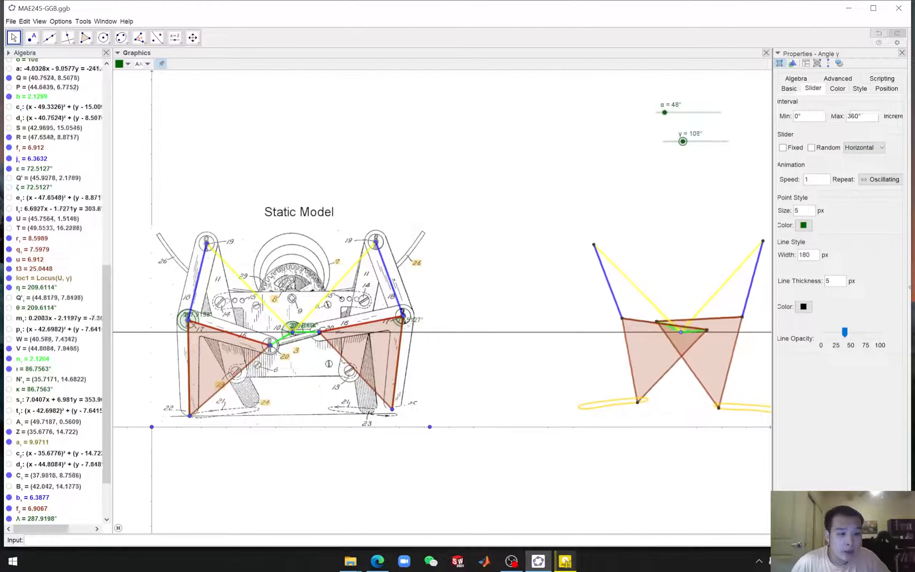
scroll(869, 148, "right", 1)
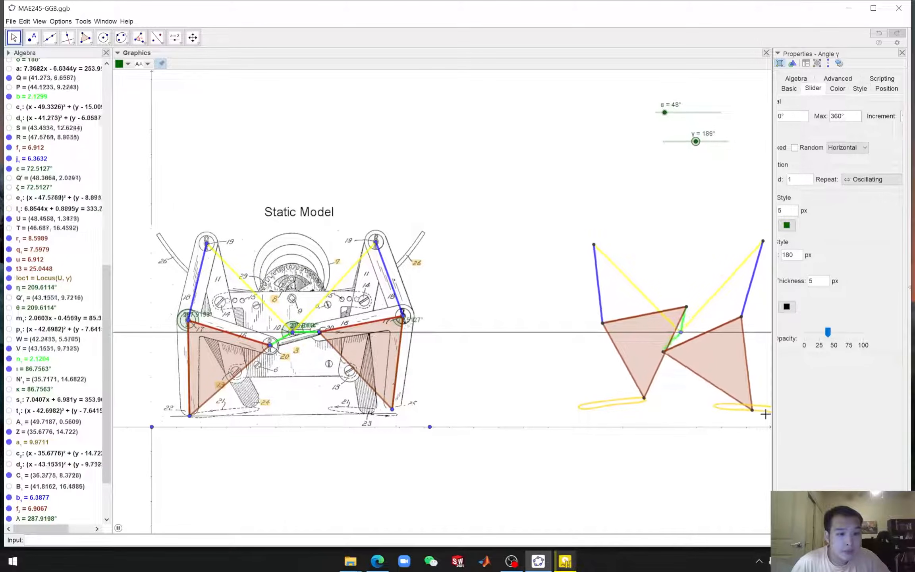
left_click_drag(772, 239, 713, 238)
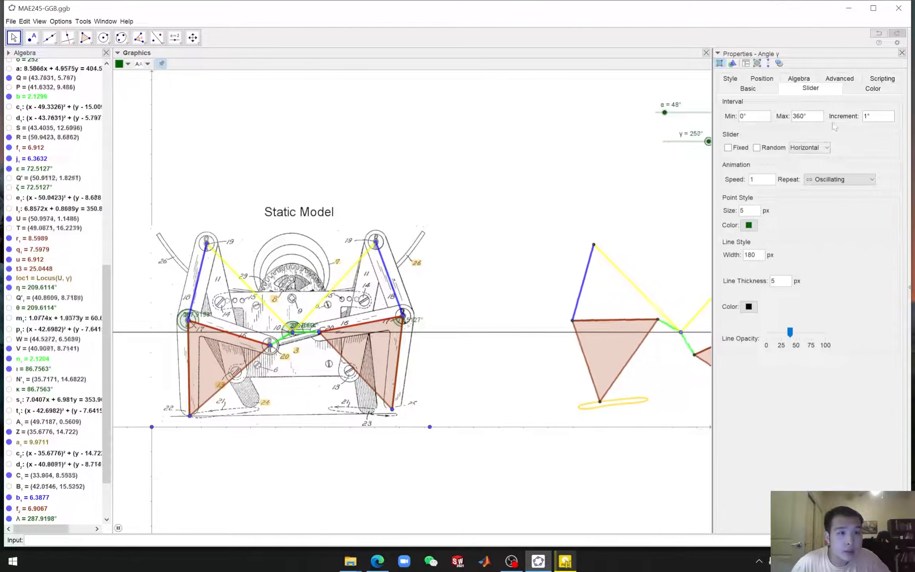
left_click(840, 182)
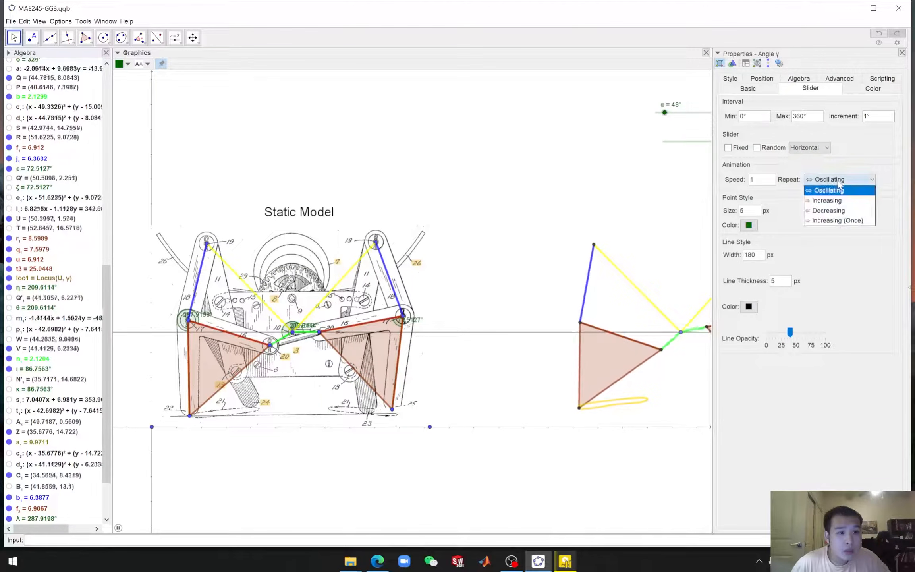
left_click(842, 202)
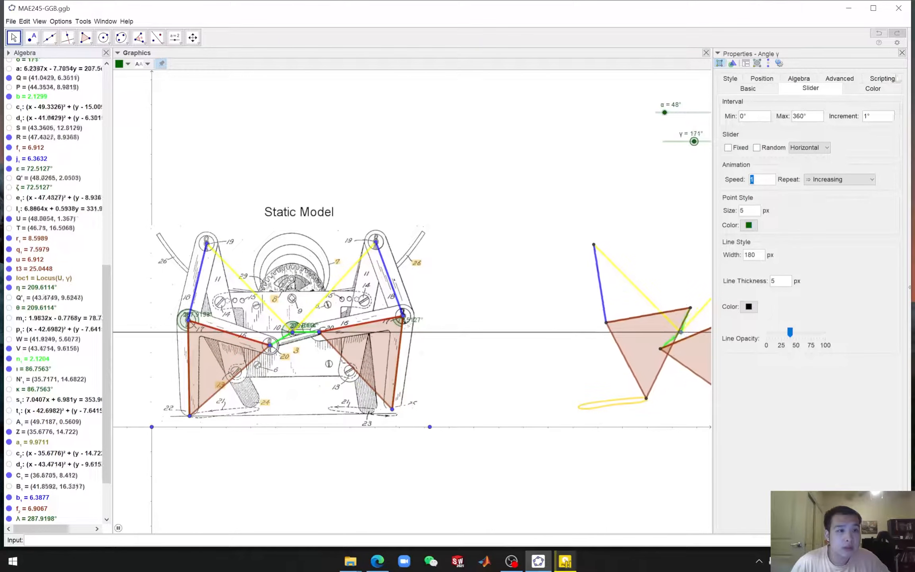
left_click(901, 52)
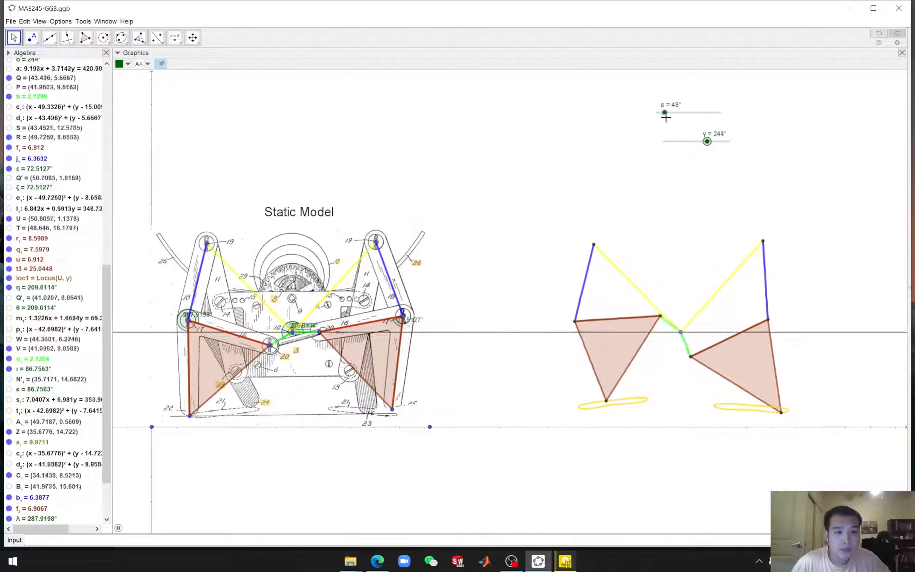
left_click_drag(664, 114, 663, 114)
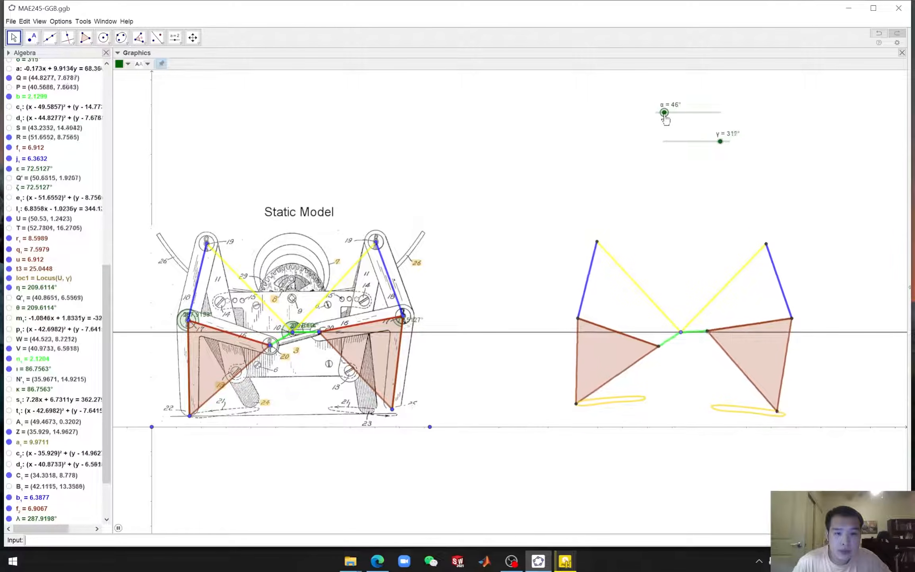
left_click_drag(665, 115, 664, 115)
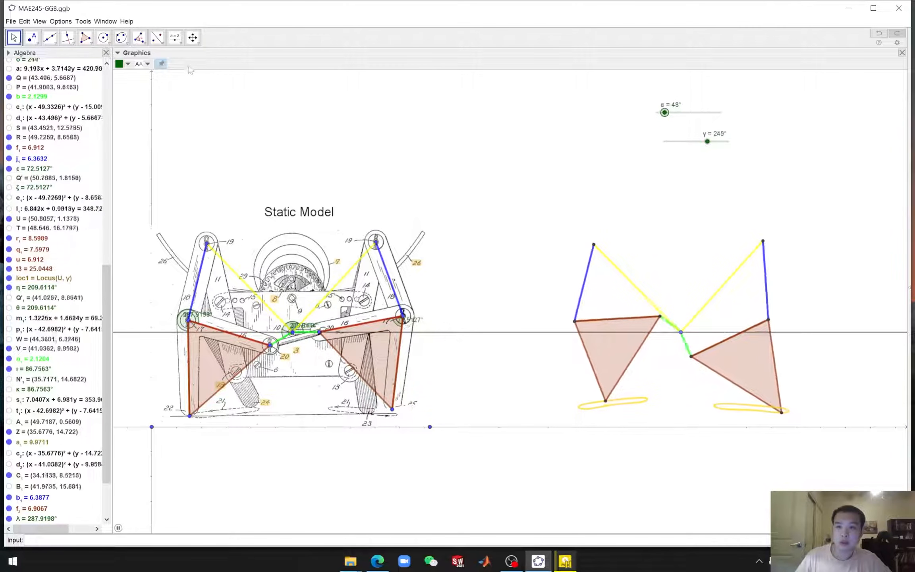
Add a text label reading "Dynamic Model" above the replica linkage
left_click(175, 37)
left_click(188, 68)
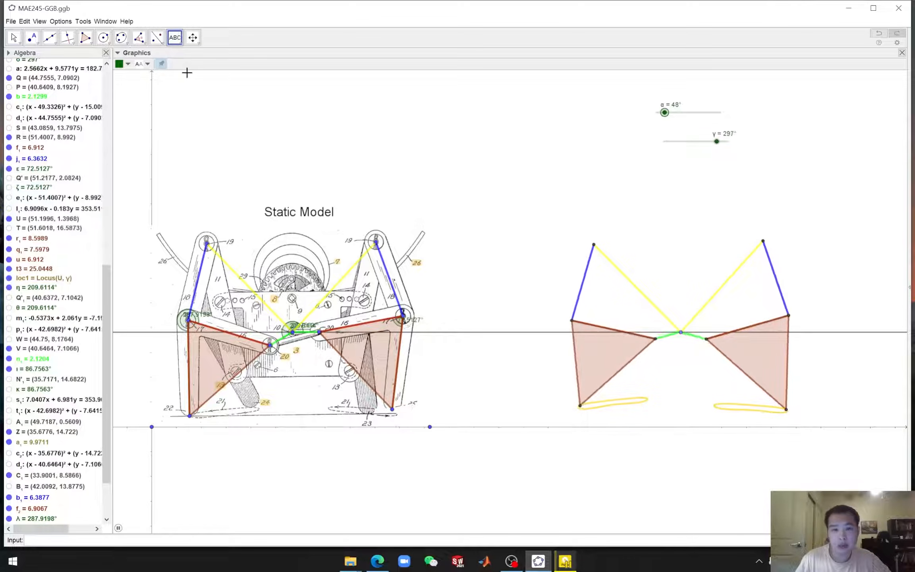
left_click(660, 201)
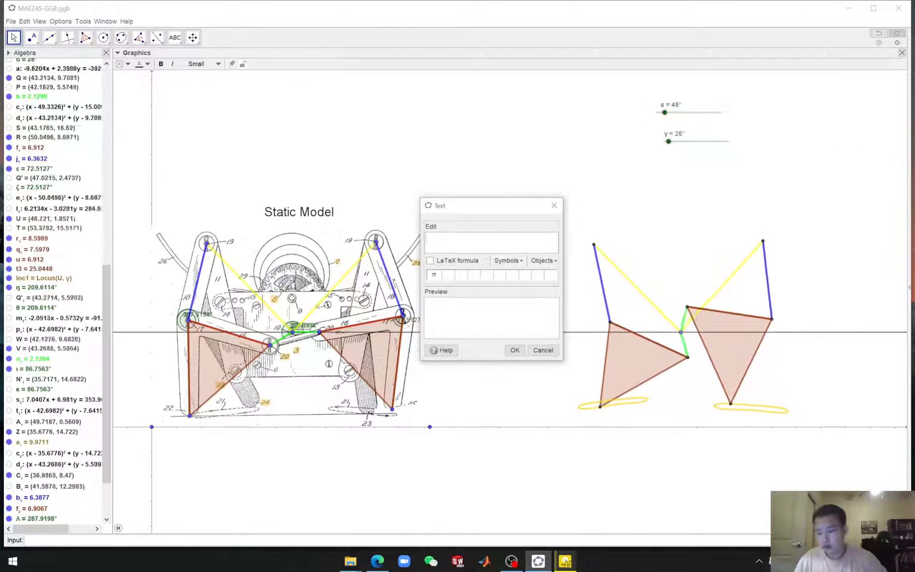
type("Dynamic")
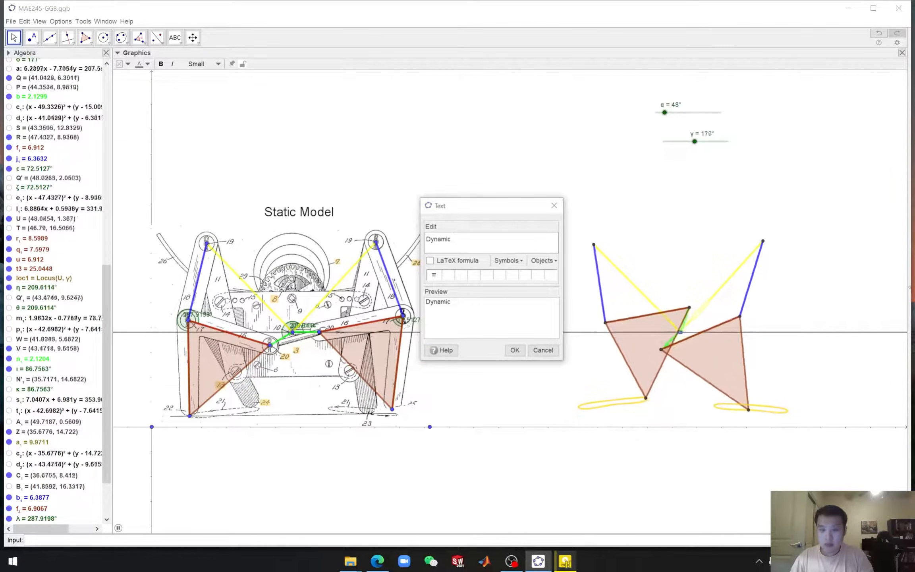
type(" Model")
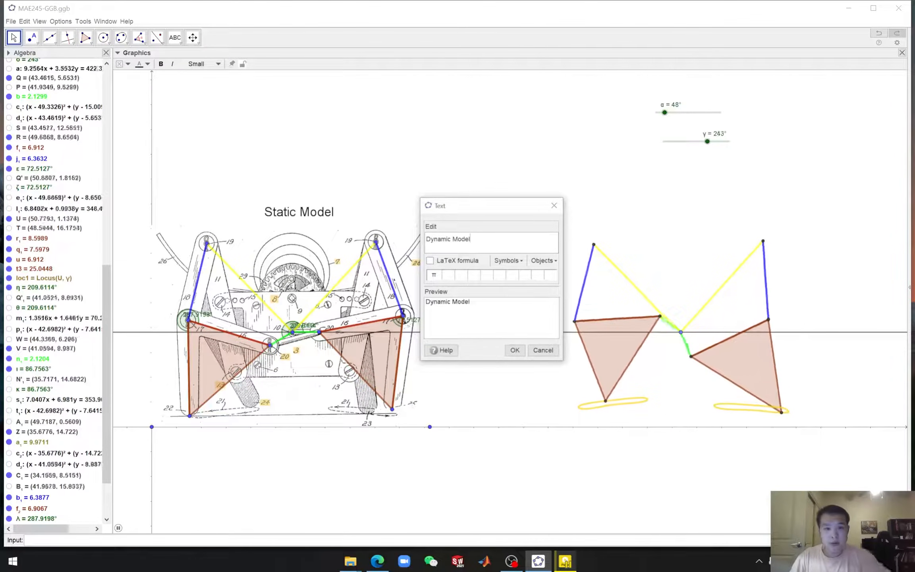
left_click(514, 350)
left_click(680, 203)
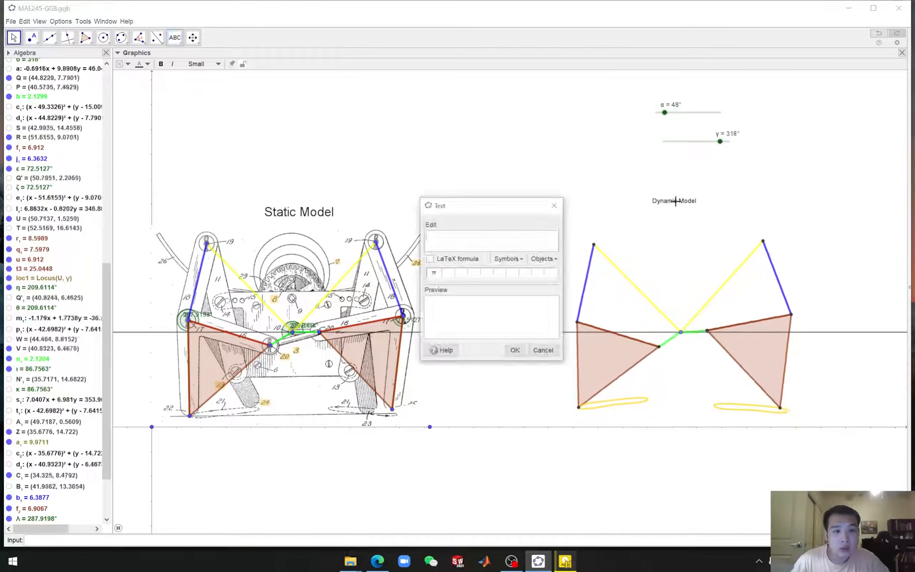
left_click(550, 350)
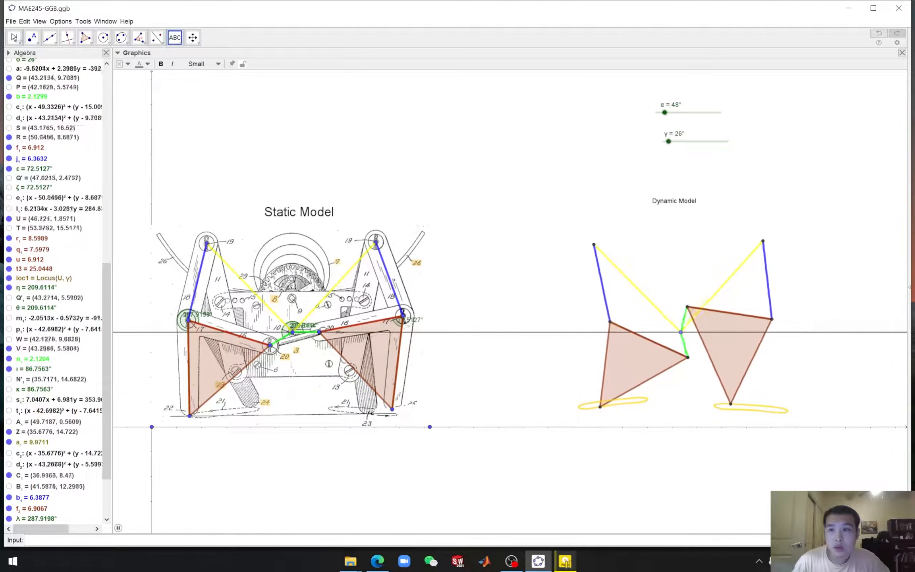
Set the "Dynamic Model" label's font size to Large and move it slightly down above the replica
right_click(667, 204)
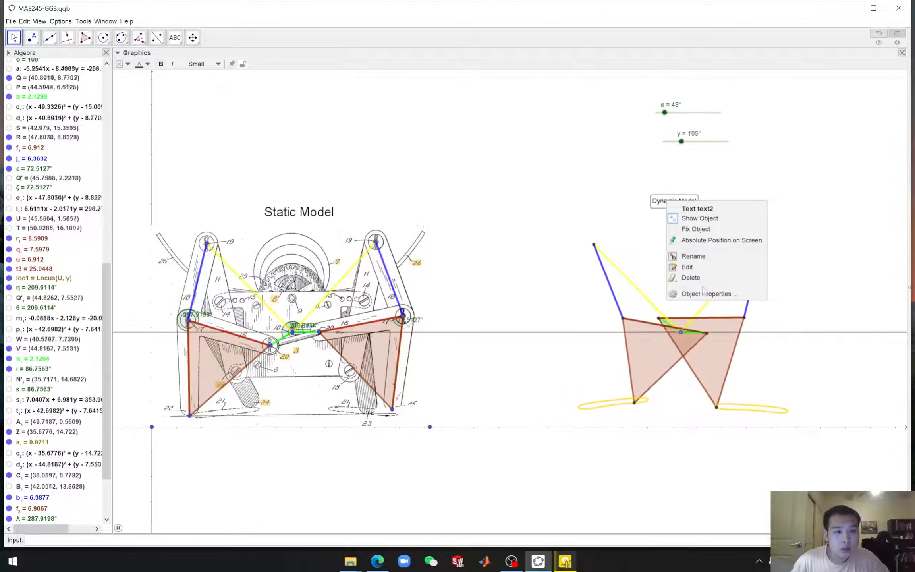
left_click(711, 292)
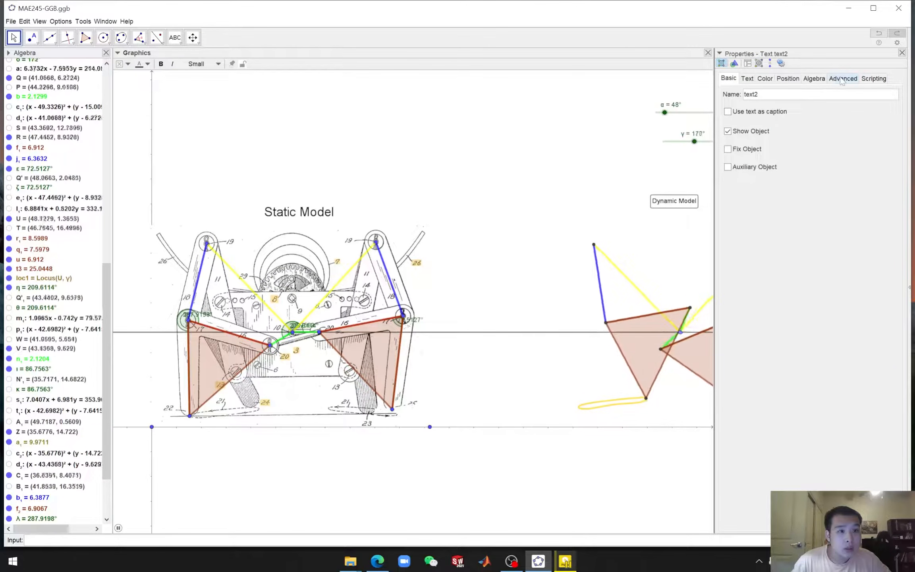
left_click(746, 79)
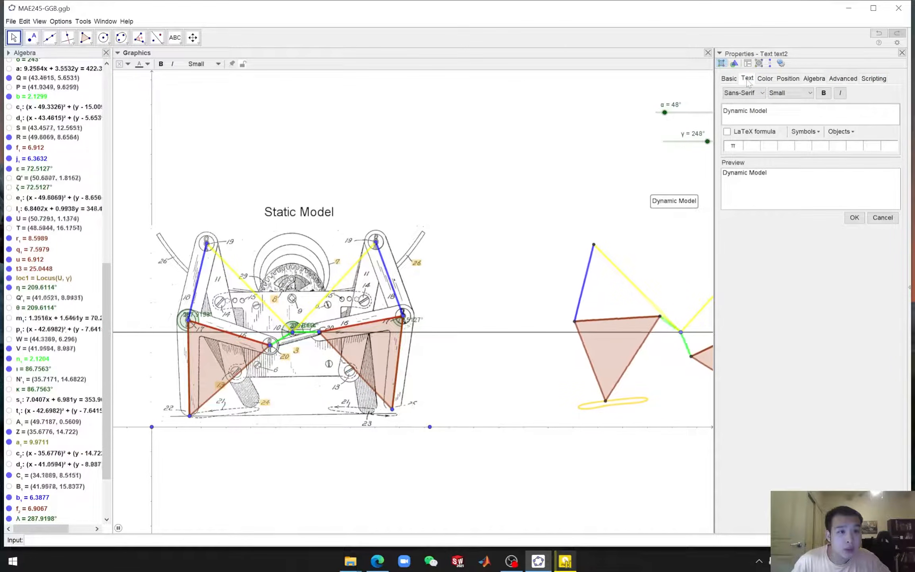
left_click(810, 93)
left_click(811, 145)
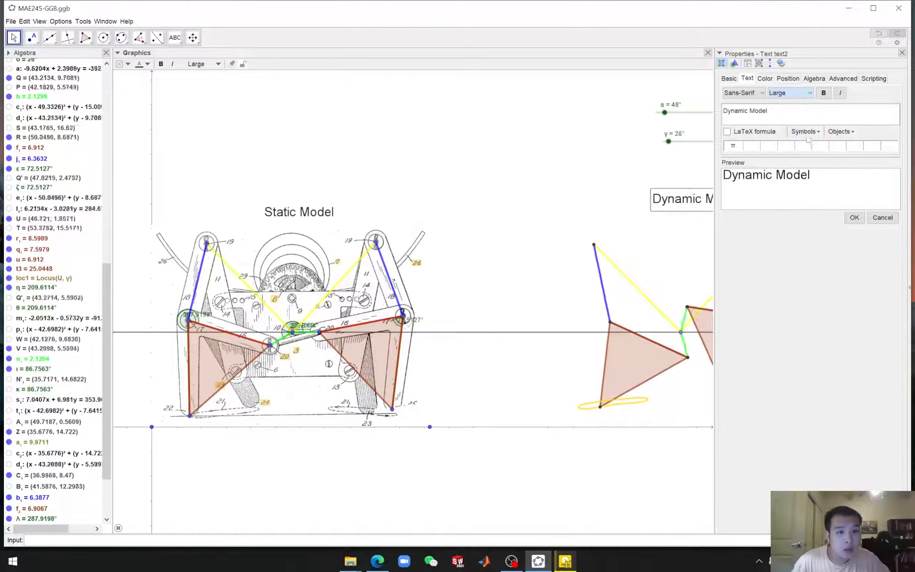
left_click(902, 53)
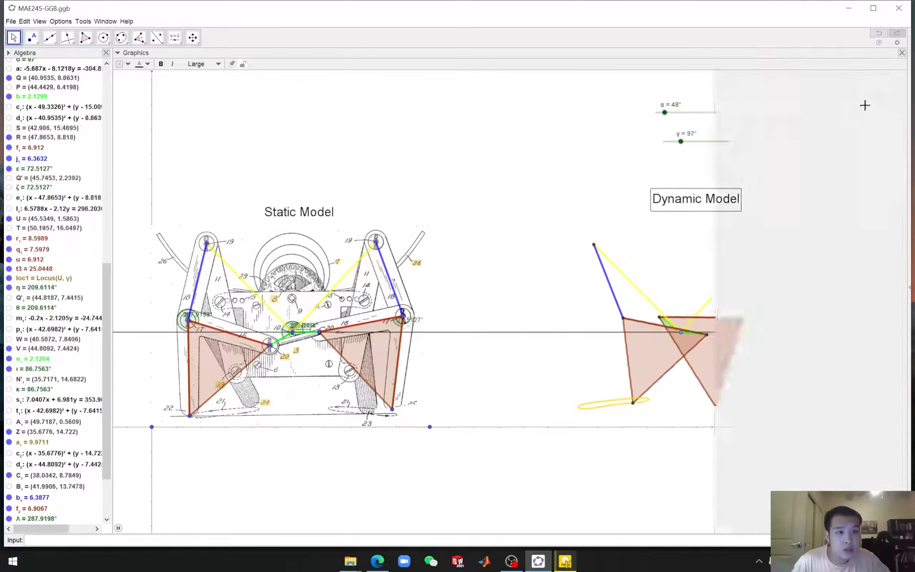
left_click_drag(717, 204, 714, 217)
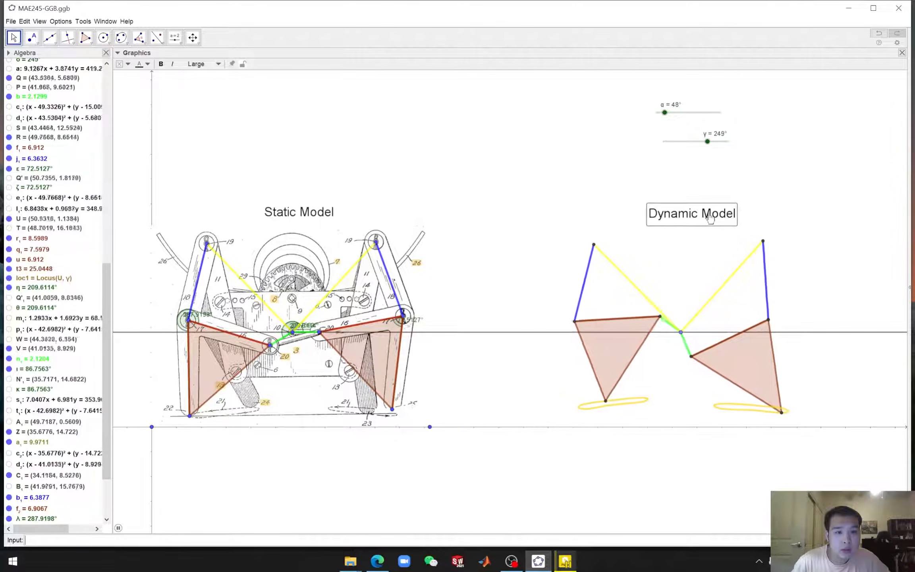
left_click(837, 198)
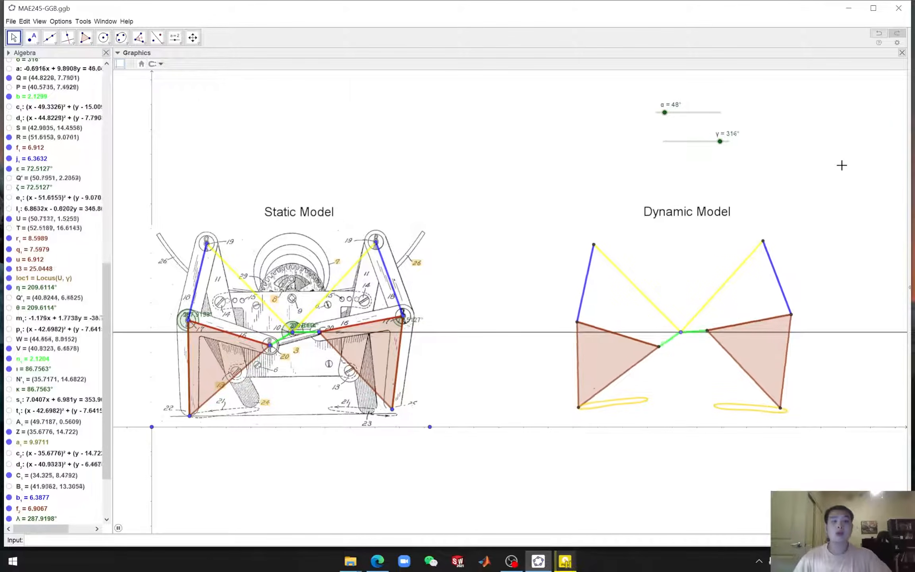